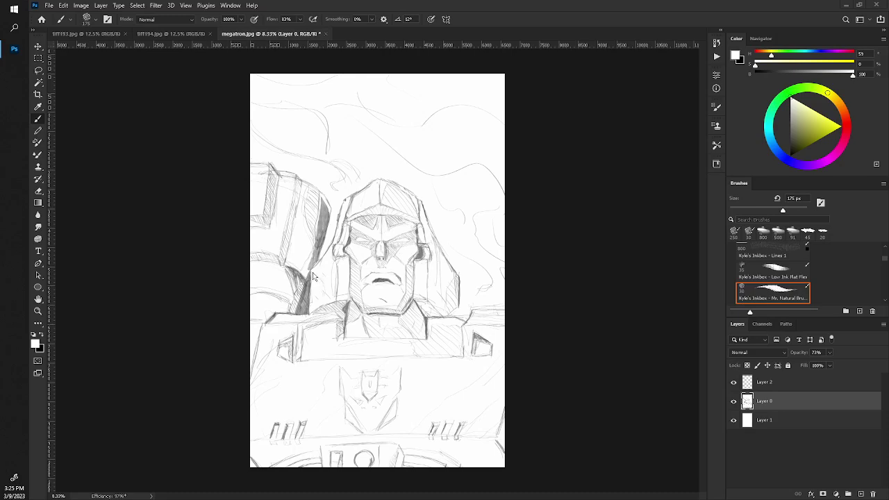
- Make Layer 2 active, zoom in on the face, and set the foreground colour to black
click(763, 381)
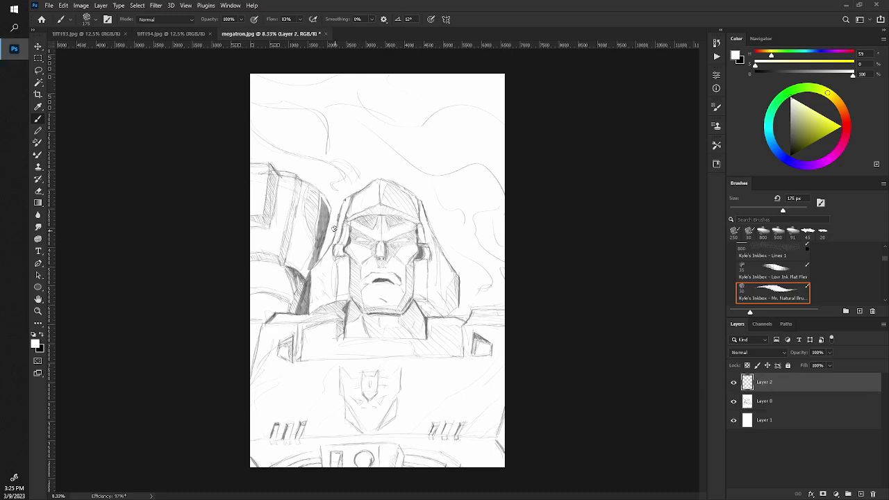
scroll(334, 228, up, 5)
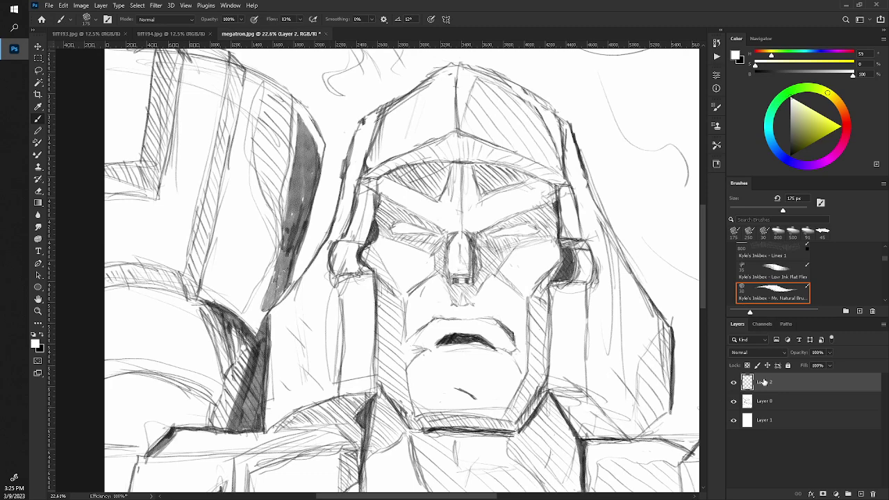
click(789, 154)
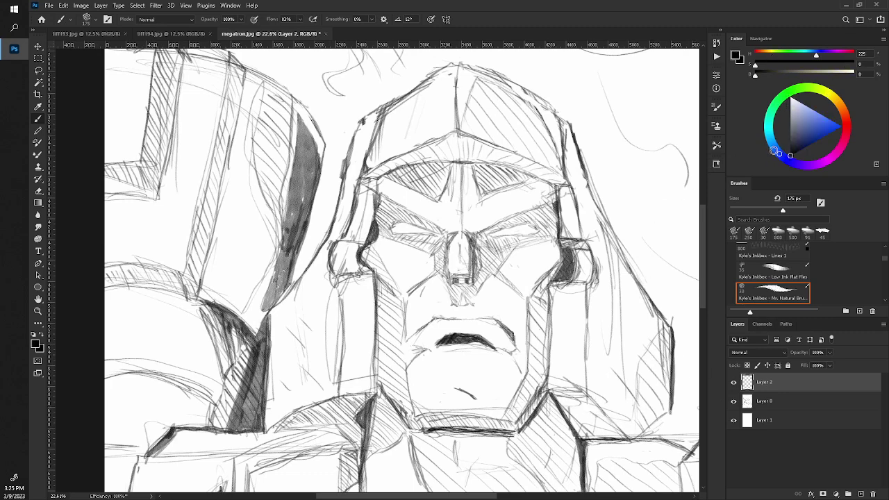
click(823, 101)
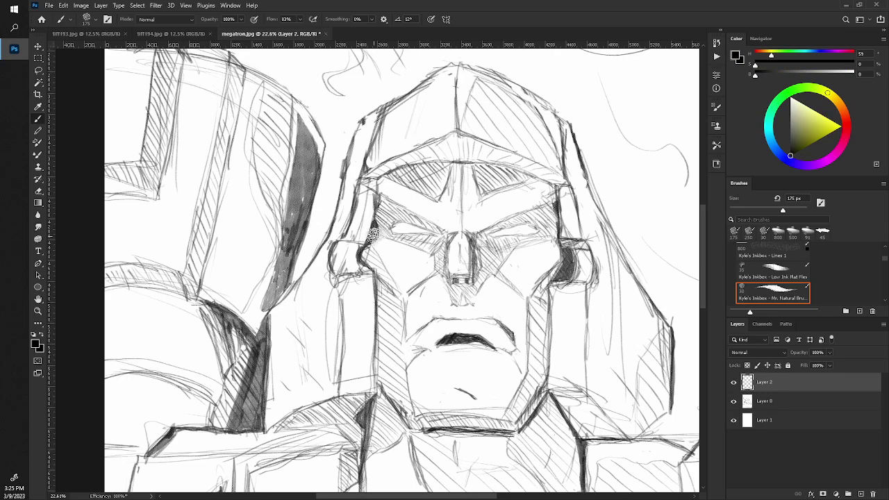
- Ink bold lines beside the left eye, down the faceplate's left side and along the helmet edge
mouse_move(377, 224)
mouse_down()
mouse_move(369, 248)
mouse_move(377, 191)
mouse_up()
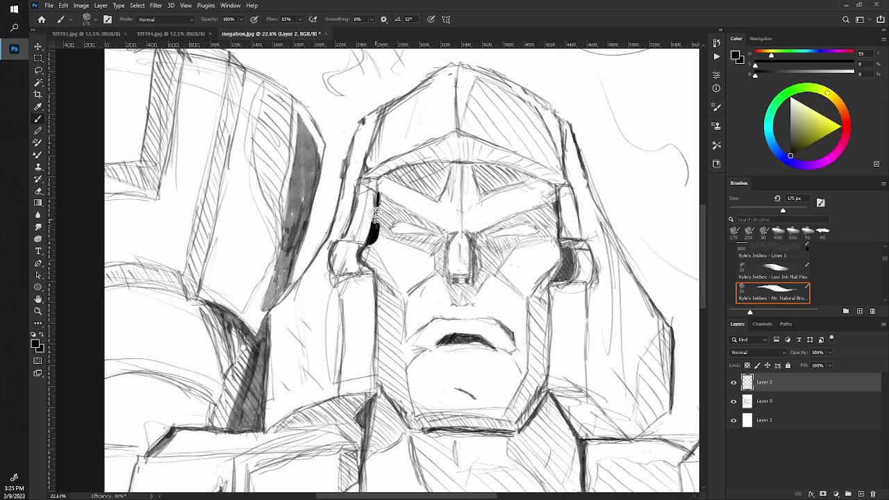
drag(366, 243, 372, 389)
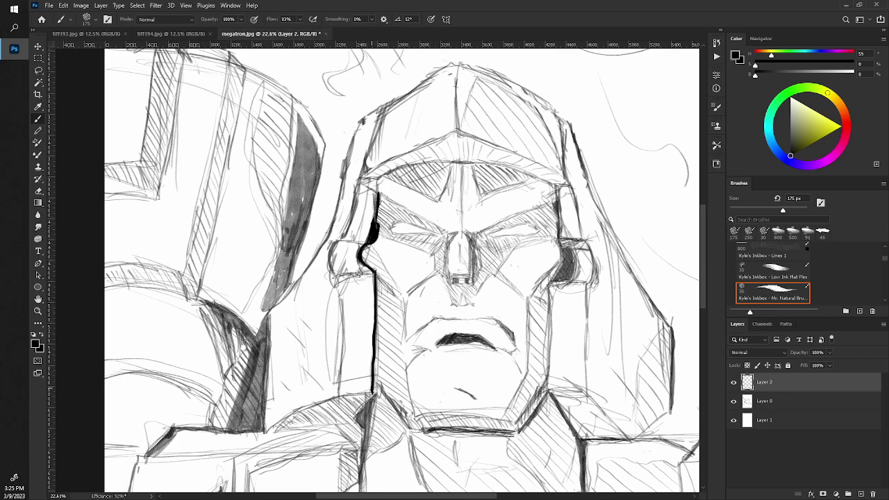
mouse_move(335, 240)
mouse_down()
mouse_move(361, 275)
mouse_move(336, 281)
mouse_move(339, 394)
mouse_up()
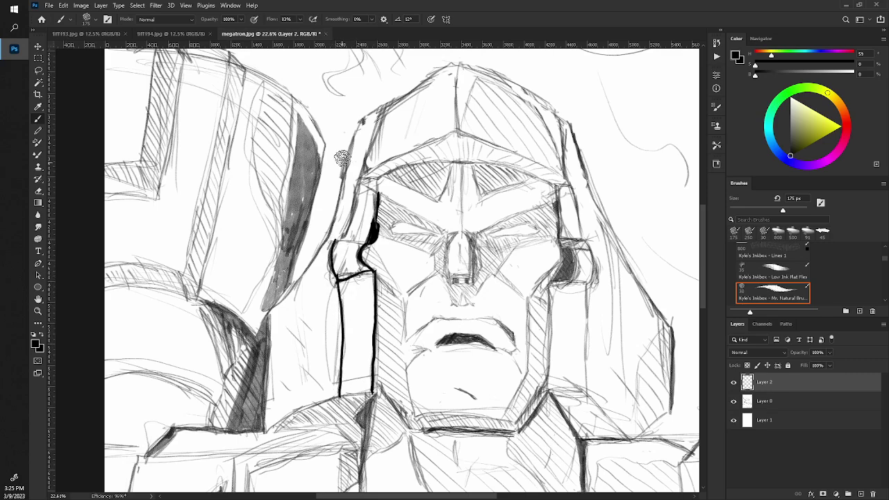
mouse_move(360, 119)
mouse_down()
mouse_move(298, 280)
mouse_move(267, 311)
mouse_up()
drag(303, 272, 348, 154)
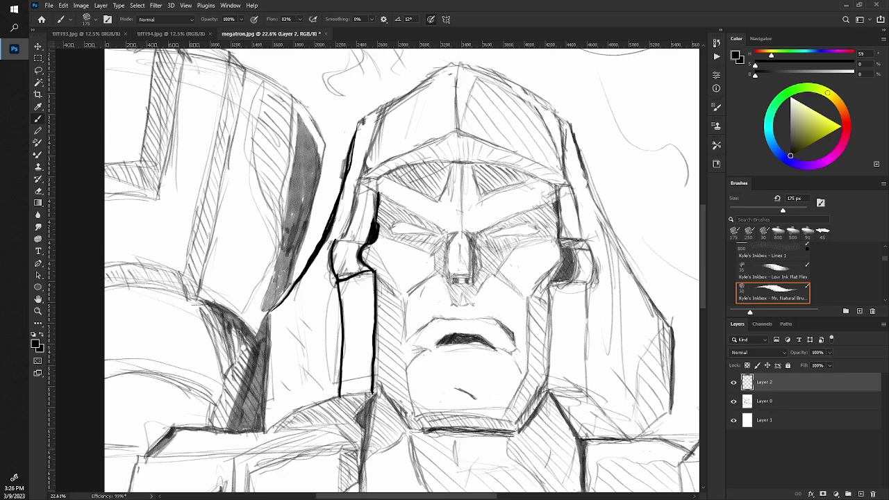
mouse_move(269, 311)
mouse_down()
mouse_move(263, 431)
mouse_move(269, 311)
mouse_up()
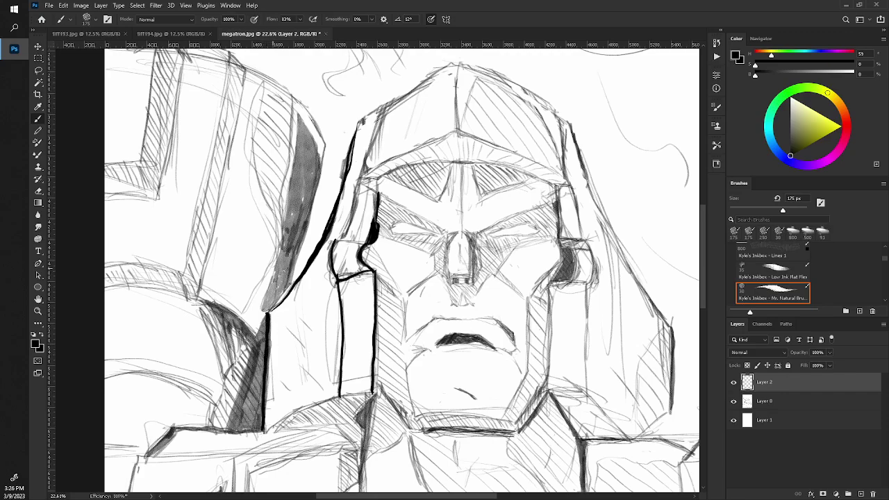
scroll(275, 309, down, 5)
- Fade the pencil sketch on Layer 0 to 65% opacity
scroll(275, 309, up, 4)
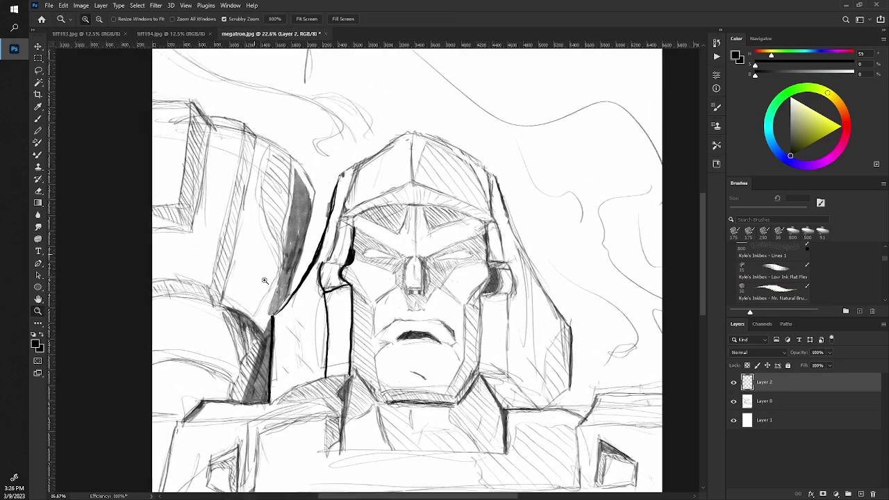
scroll(275, 309, down, 1)
click(767, 402)
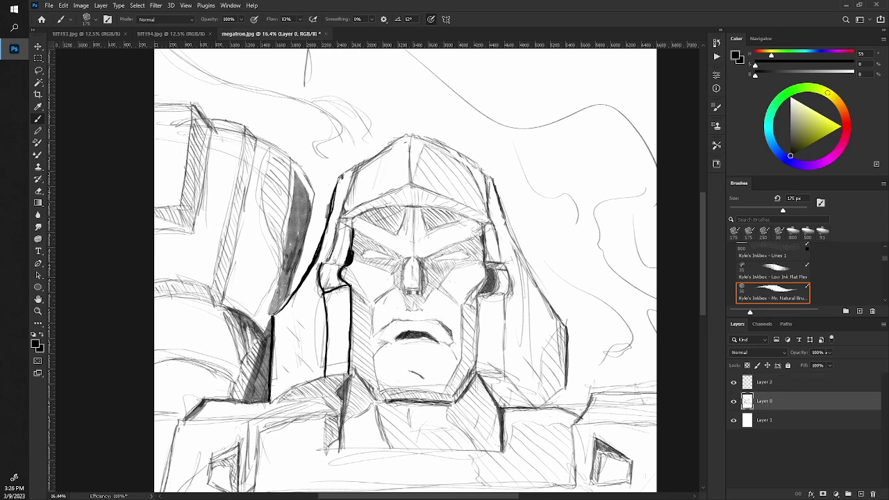
click(829, 352)
drag(830, 363, 822, 362)
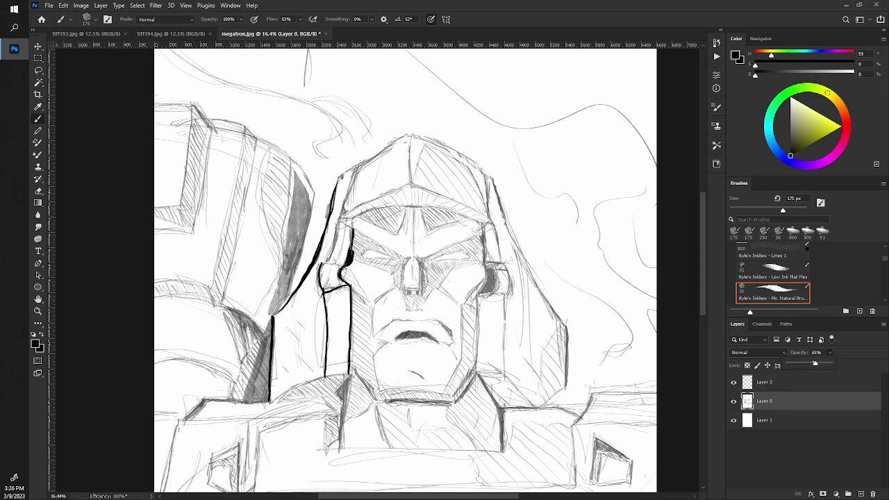
- On Layer 2, extend the ink line beside the left eye up to the helmet contour
key(z)
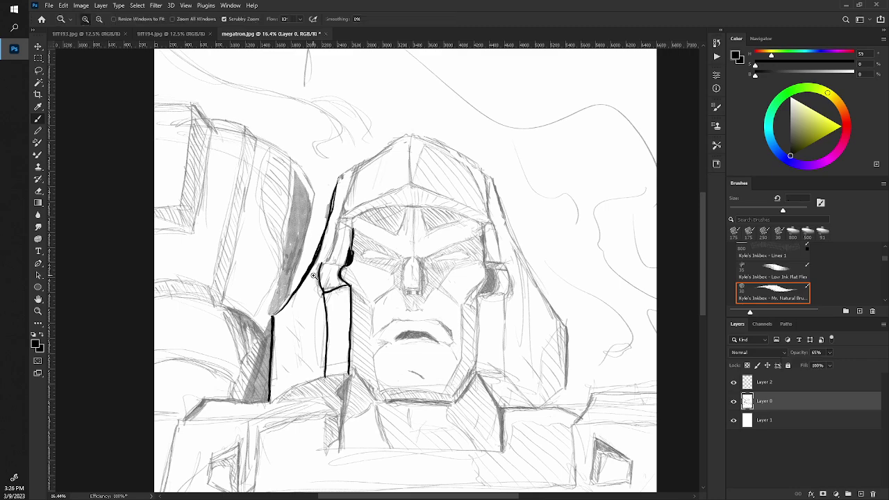
drag(320, 239, 344, 299)
key(b)
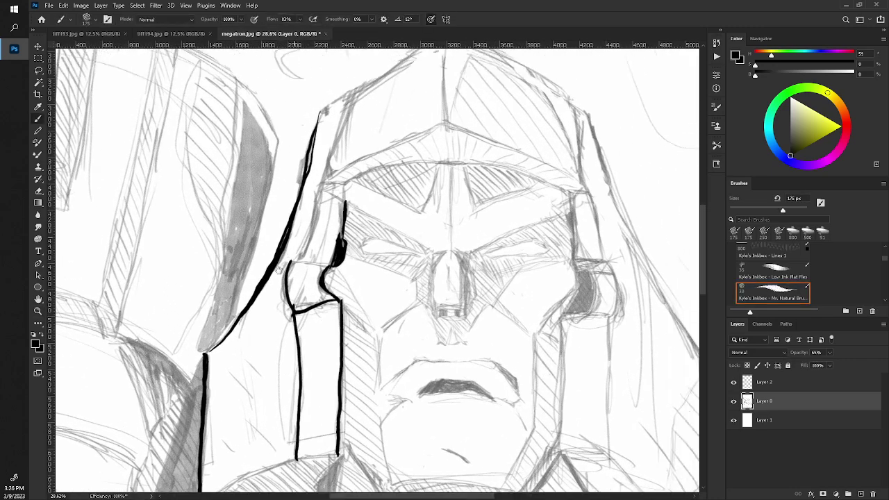
scroll(344, 299, up, 3)
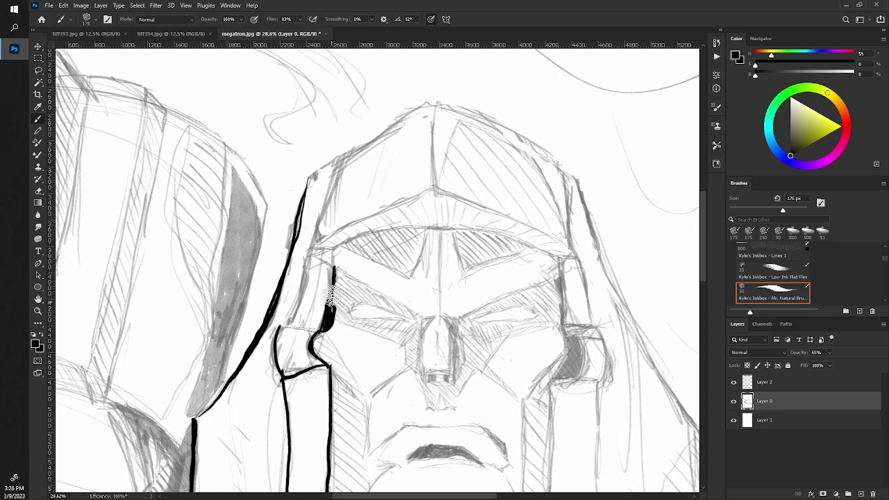
drag(333, 276, 334, 247)
key(alt+bracketright)
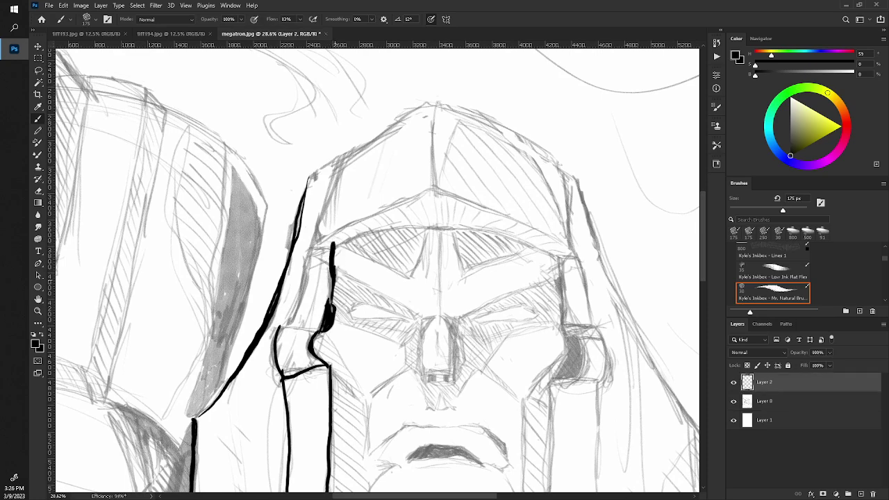
mouse_move(334, 247)
mouse_down()
mouse_move(330, 305)
mouse_move(331, 261)
mouse_move(329, 295)
mouse_up()
key(z)
drag(292, 262, 264, 234)
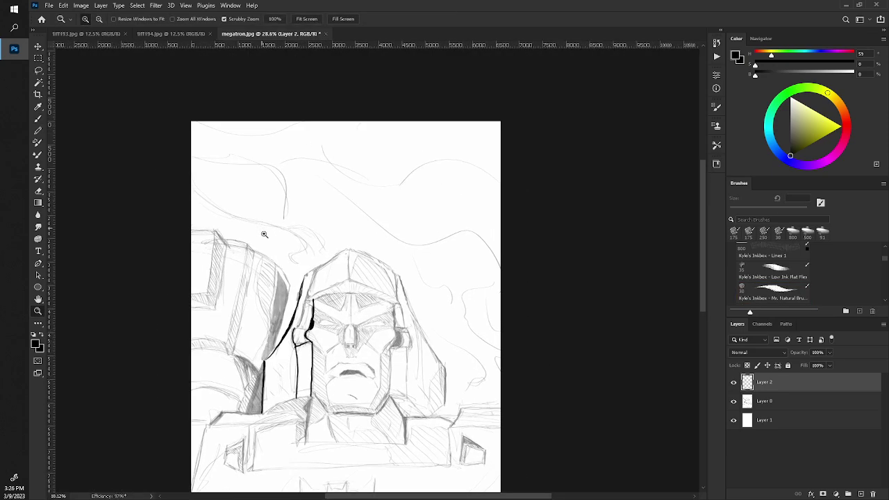
- Enlarge the brush to 200 px and ink the ear piece outline and the face's right-side lines
drag(294, 320, 346, 342)
key(b)
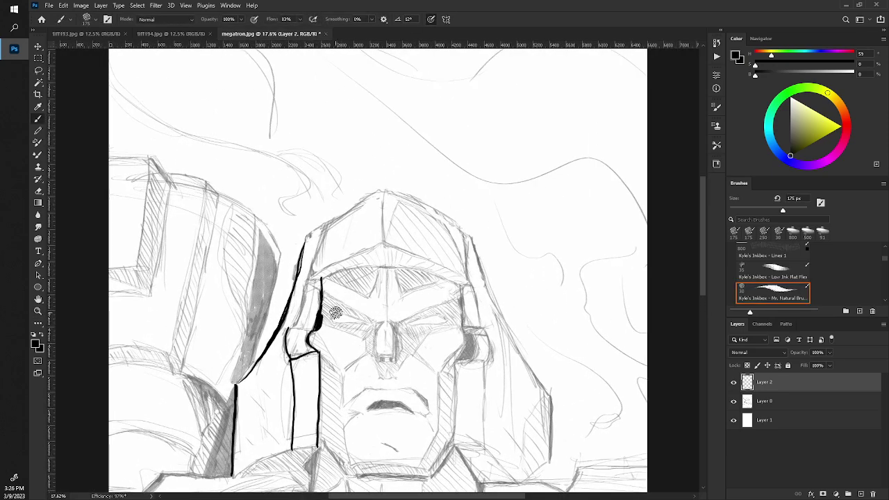
key(bracketright)
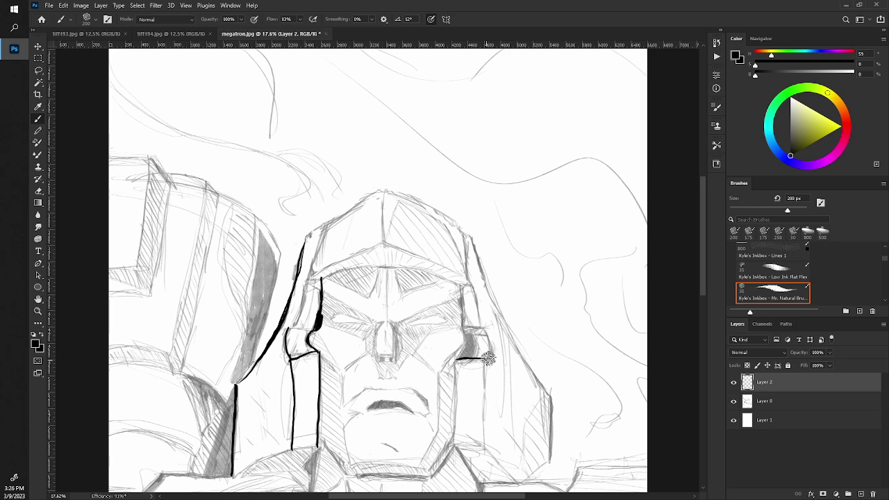
drag(488, 357, 478, 329)
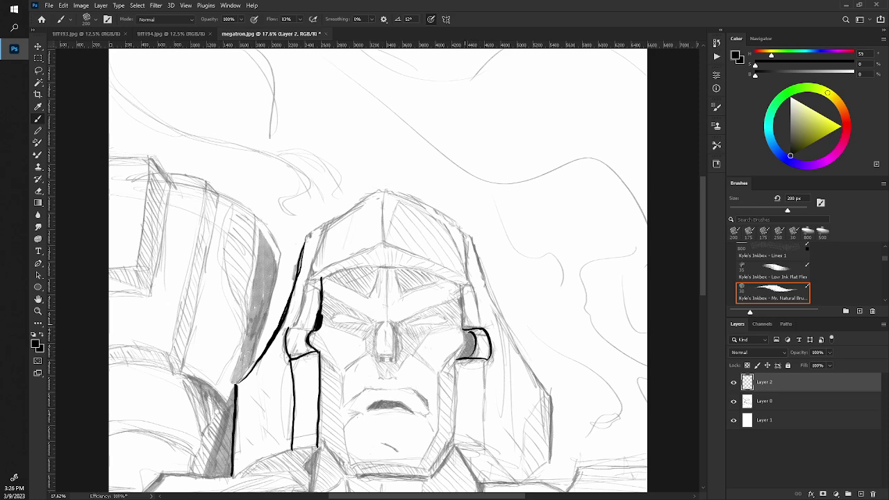
drag(464, 333, 461, 286)
drag(477, 329, 470, 278)
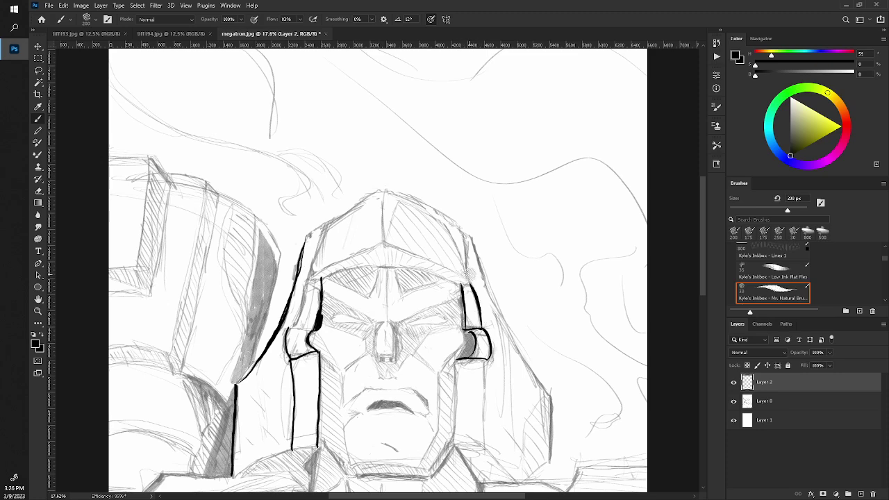
drag(464, 332, 459, 281)
drag(464, 332, 460, 286)
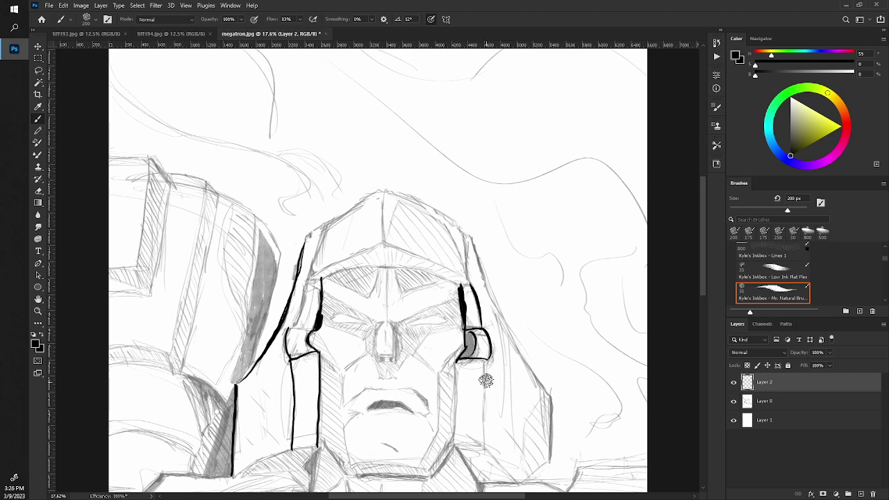
- Draw the right cheek line down toward the jaw and fill the ear area solid black
drag(484, 359, 484, 450)
drag(460, 354, 454, 446)
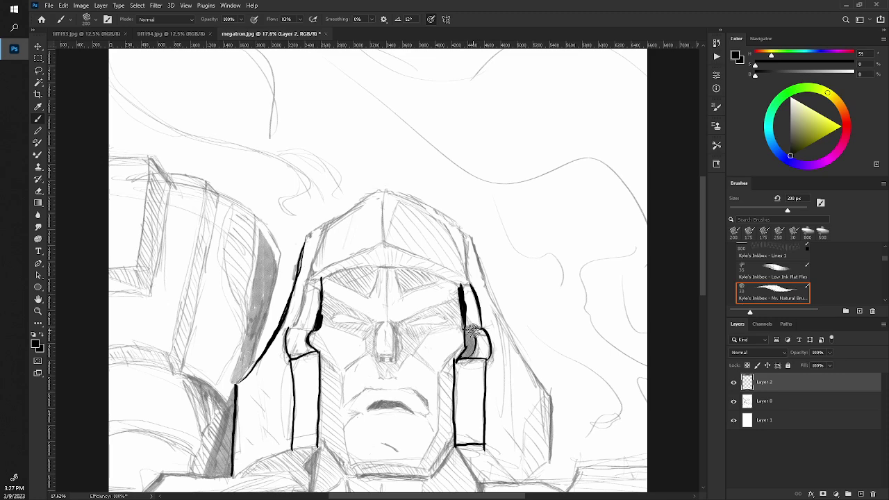
drag(468, 341, 470, 352)
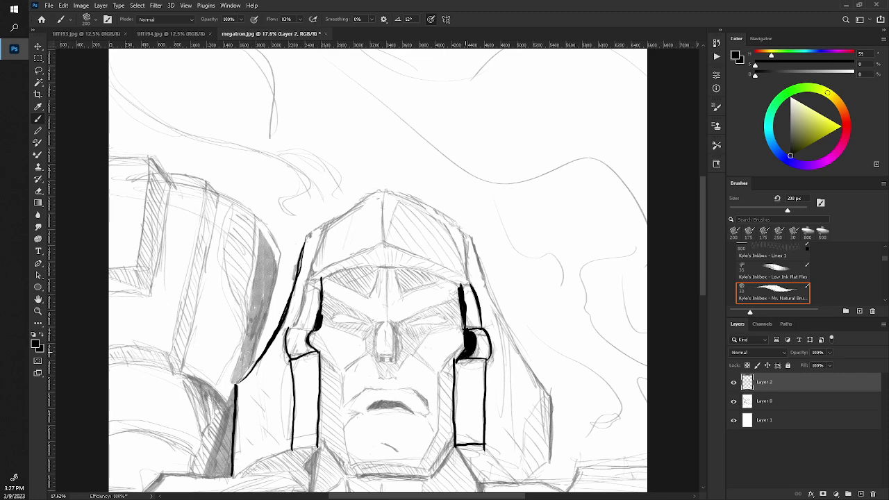
key(z)
mouse_move(329, 333)
mouse_down()
mouse_move(305, 333)
mouse_move(388, 333)
mouse_move(375, 264)
mouse_up()
- Ink the diagonals below the right cheek, the chest plate's right edge and the long right helmet edge
key(b)
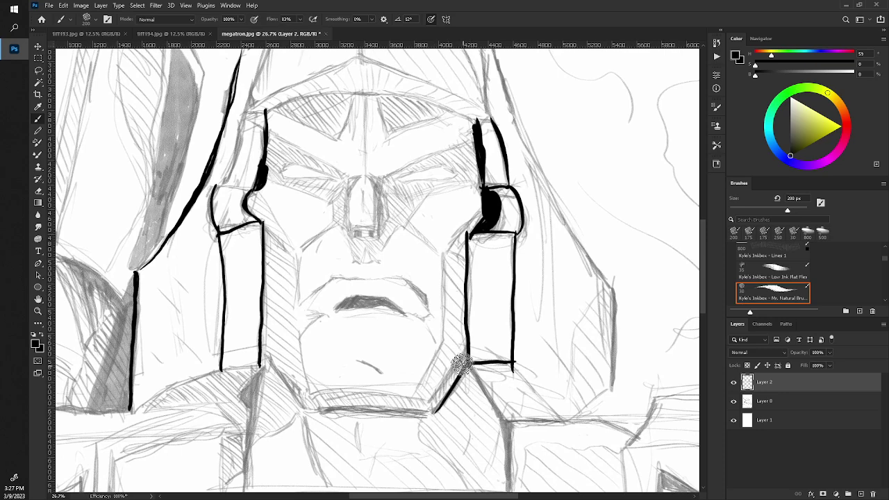
drag(509, 422, 470, 363)
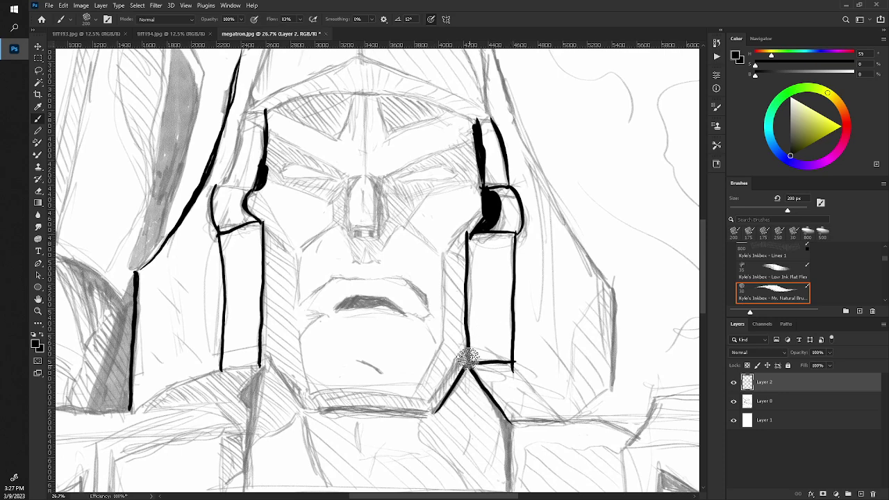
drag(511, 421, 510, 489)
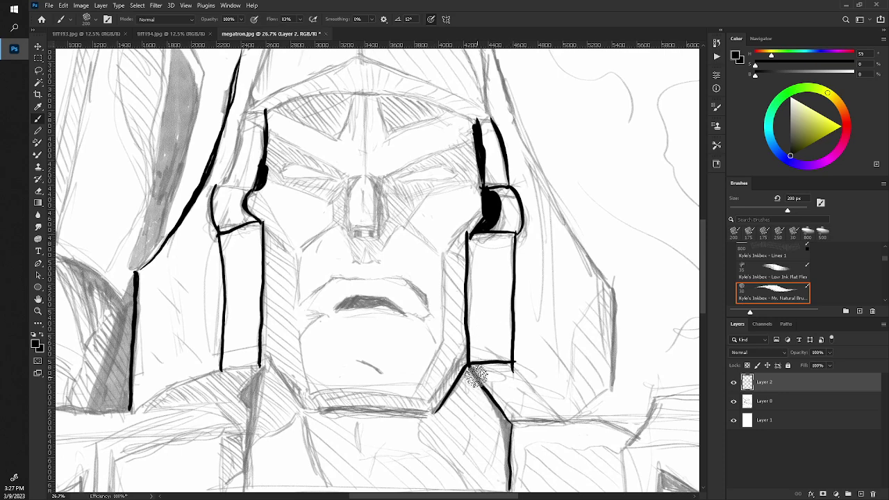
mouse_move(496, 406)
mouse_down()
mouse_move(509, 445)
mouse_move(501, 406)
mouse_up()
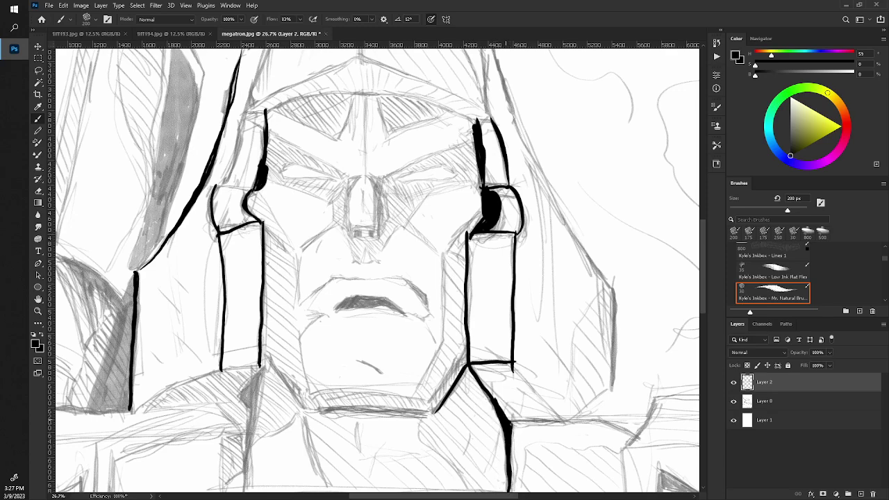
drag(560, 419, 514, 363)
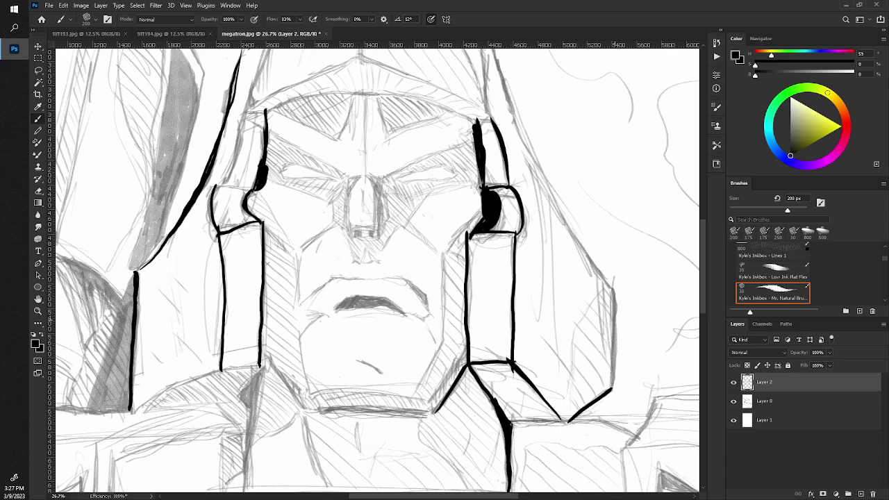
drag(613, 284, 611, 387)
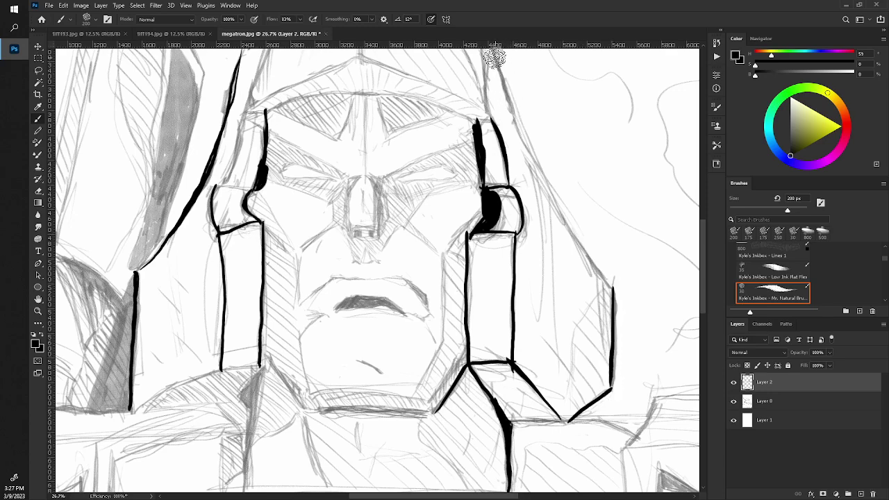
drag(494, 57, 610, 283)
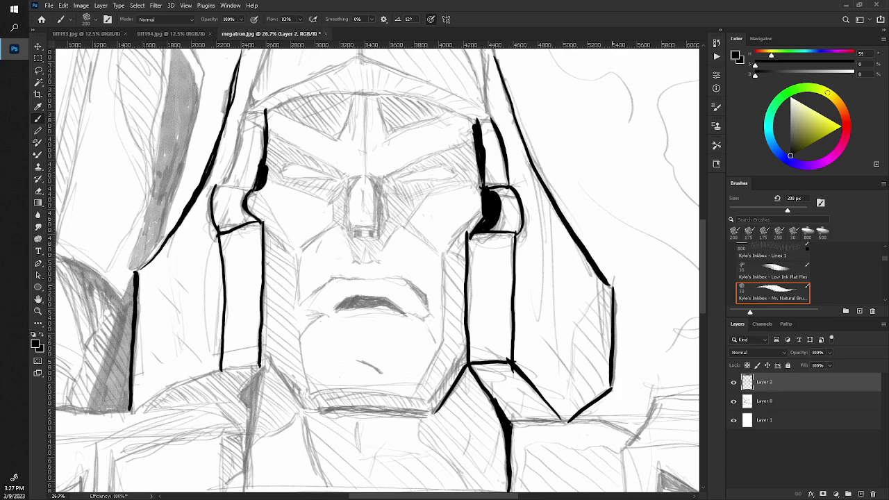
- Add thin vertical lines inside the right head panel and diagonal hatching in its lower corner
drag(535, 172, 545, 341)
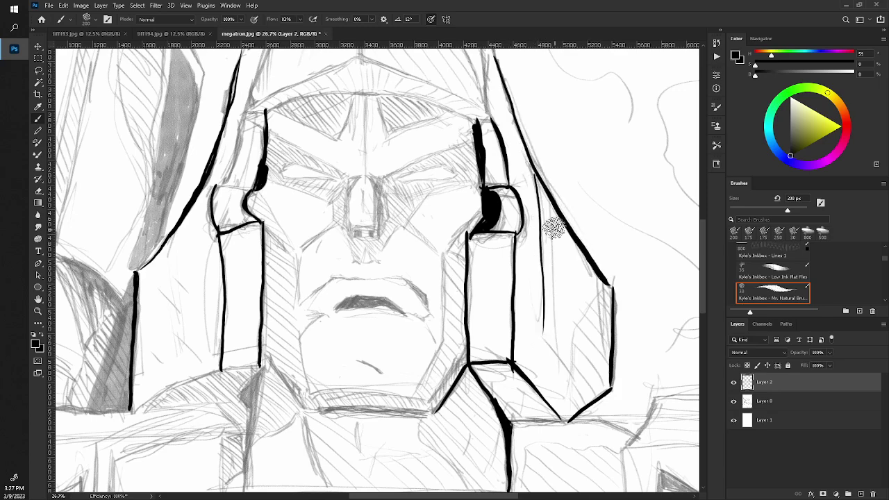
drag(548, 203, 552, 331)
drag(602, 285, 582, 318)
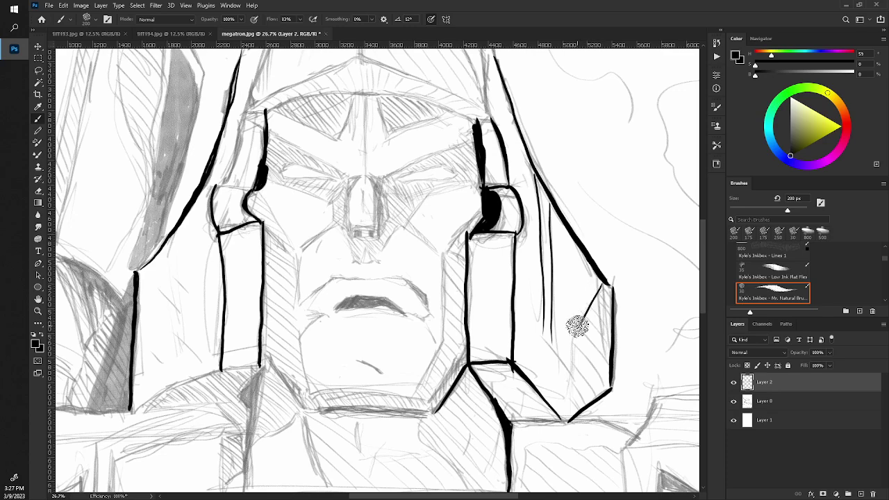
drag(543, 339, 574, 372)
mouse_move(579, 321)
mouse_down()
mouse_move(573, 369)
mouse_move(607, 387)
mouse_up()
mouse_move(574, 351)
mouse_down()
mouse_move(609, 375)
mouse_move(611, 363)
mouse_up()
mouse_move(572, 326)
mouse_down()
mouse_move(610, 351)
mouse_move(611, 341)
mouse_up()
mouse_move(589, 307)
mouse_down()
mouse_move(612, 328)
mouse_move(611, 298)
mouse_up()
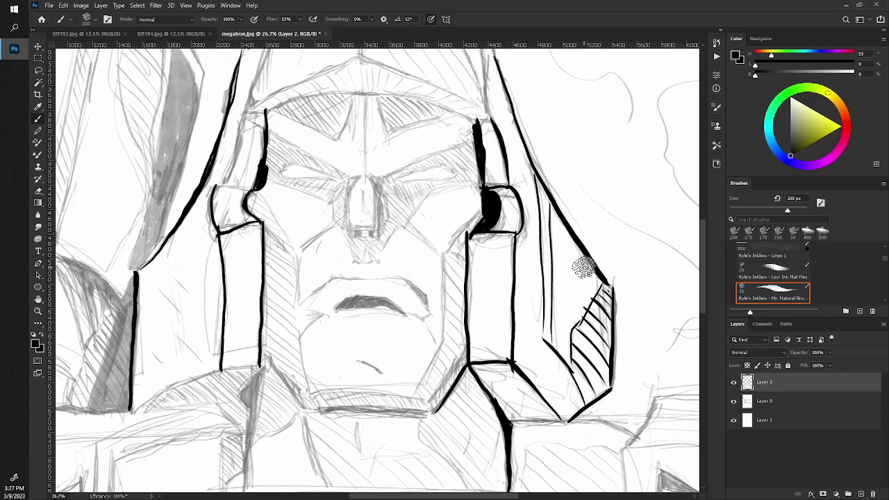
key(z)
drag(583, 267, 262, 44)
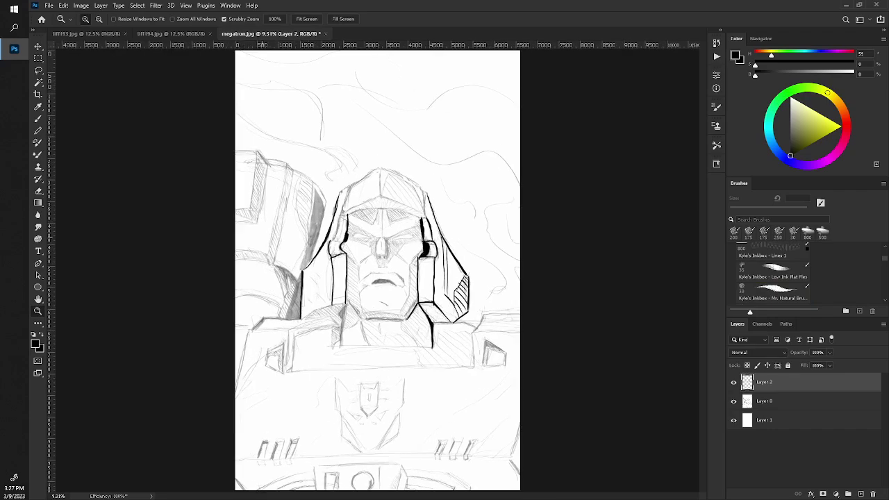
- Switch to the Mr. Natural Brush preset and zoom in close on the face
drag(278, 267, 527, 267)
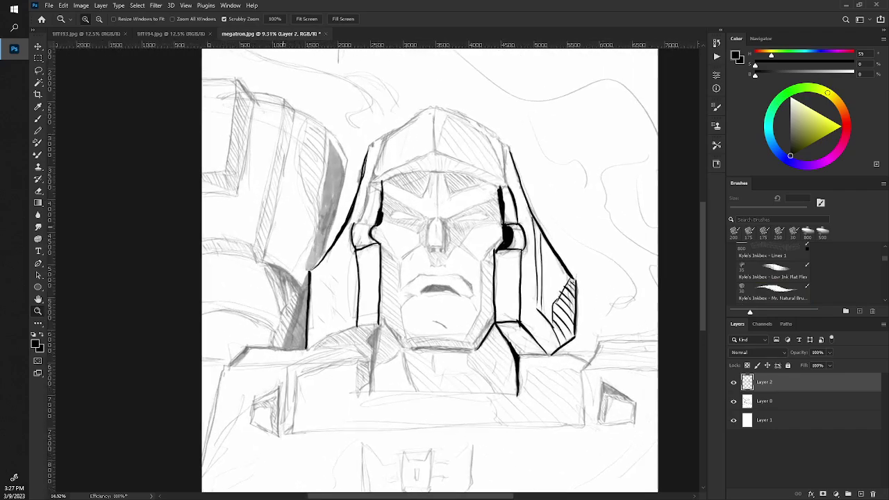
click(772, 293)
drag(417, 278, 330, 354)
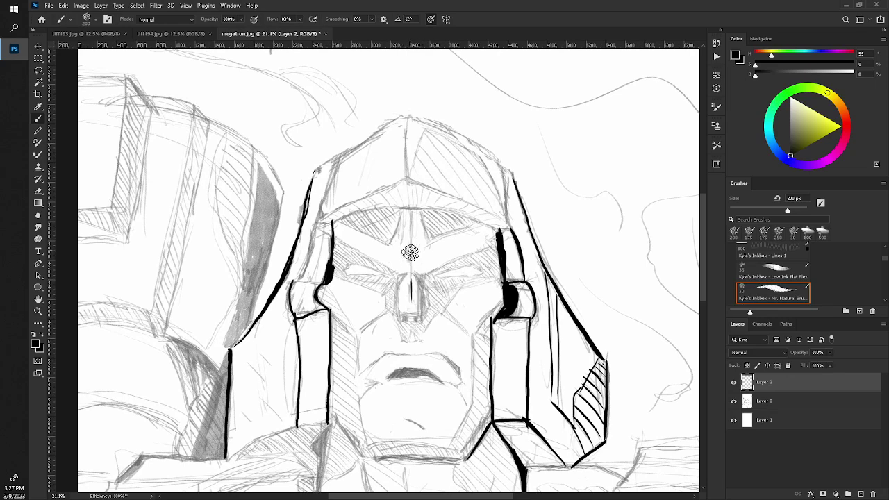
drag(411, 257, 412, 212)
key(ctrl+z)
key(z)
click(351, 290)
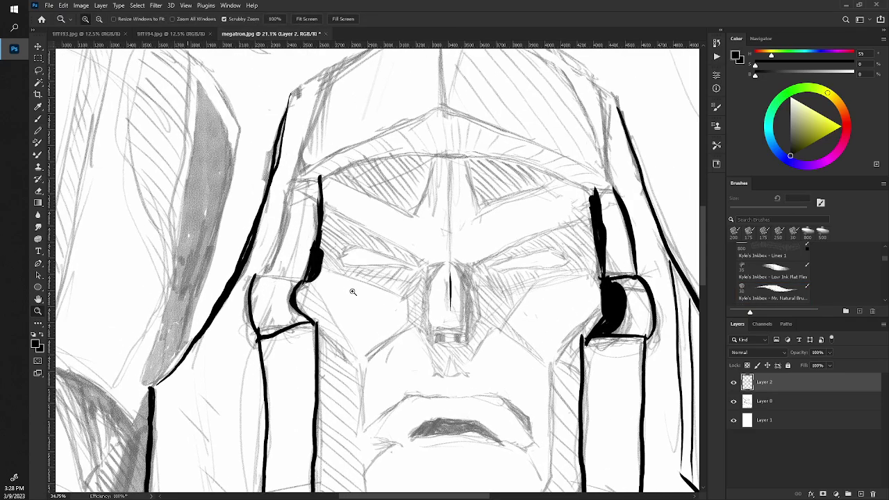
key(b)
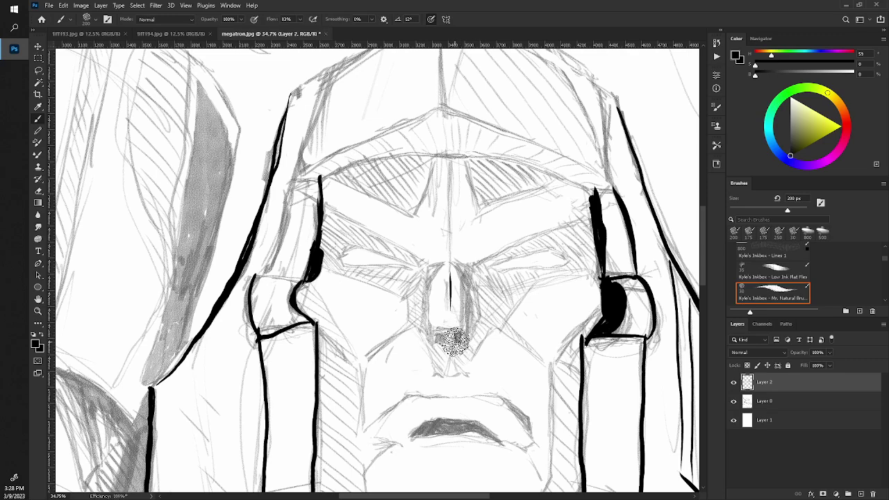
- Ink both nostrils and the nose's left edge with a long side line
click(439, 338)
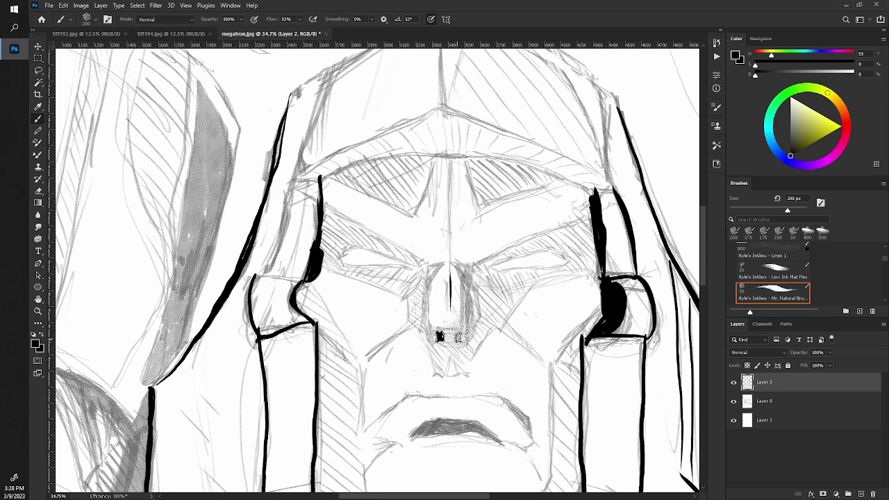
click(457, 336)
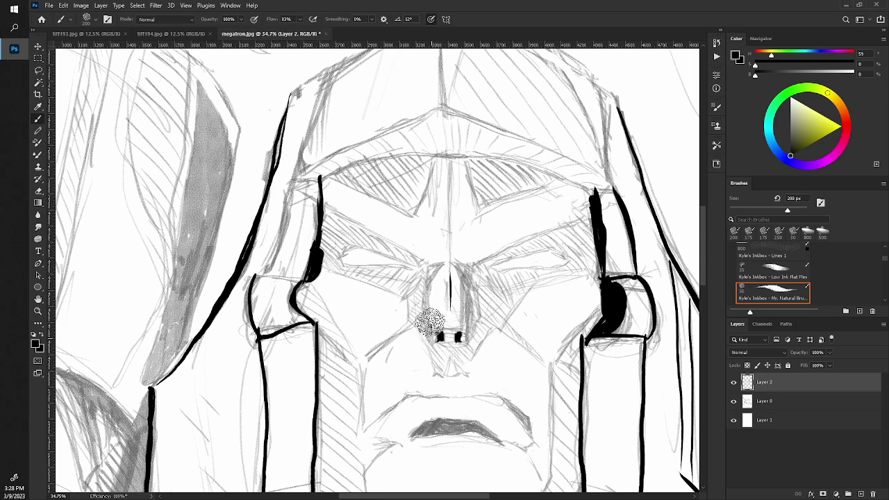
drag(426, 306, 431, 332)
drag(448, 267, 428, 295)
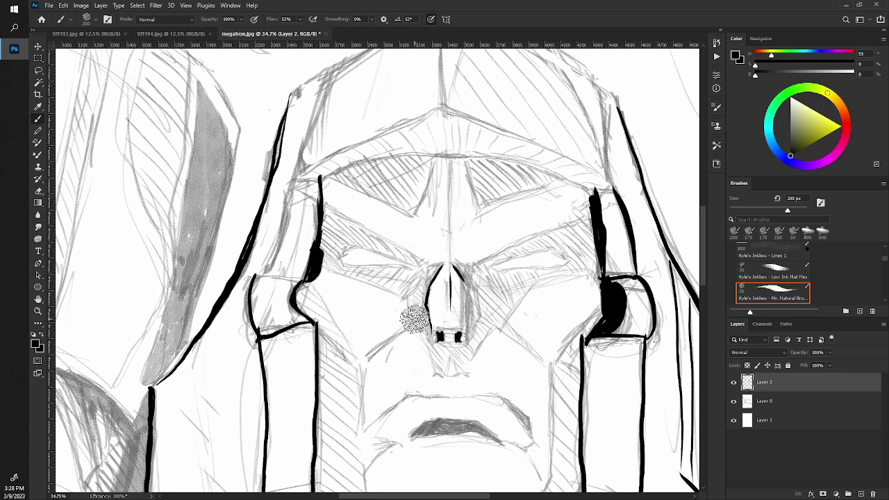
drag(425, 332, 424, 264)
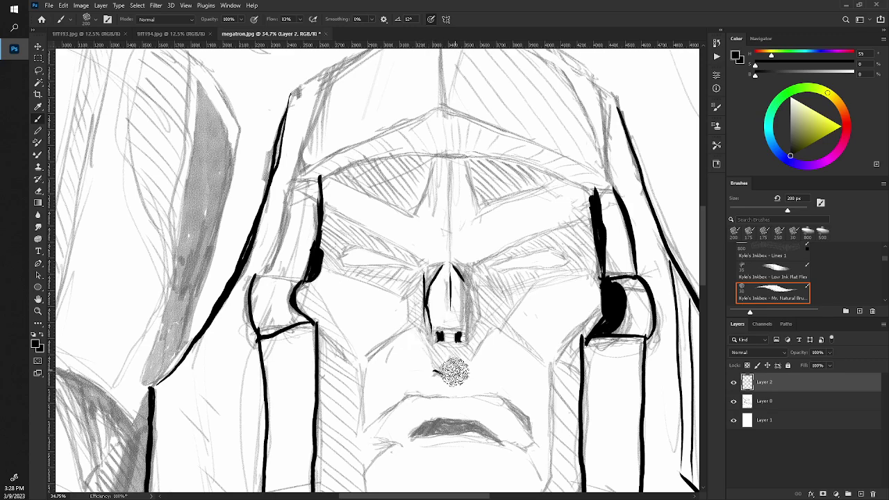
mouse_move(457, 373)
mouse_down()
mouse_move(466, 374)
mouse_move(445, 374)
mouse_up()
- Draw a thick tapered cheek line right of the nostrils and a line across the right brow
mouse_move(491, 330)
mouse_down()
mouse_move(475, 353)
mouse_move(514, 341)
mouse_move(543, 360)
mouse_move(494, 326)
mouse_up()
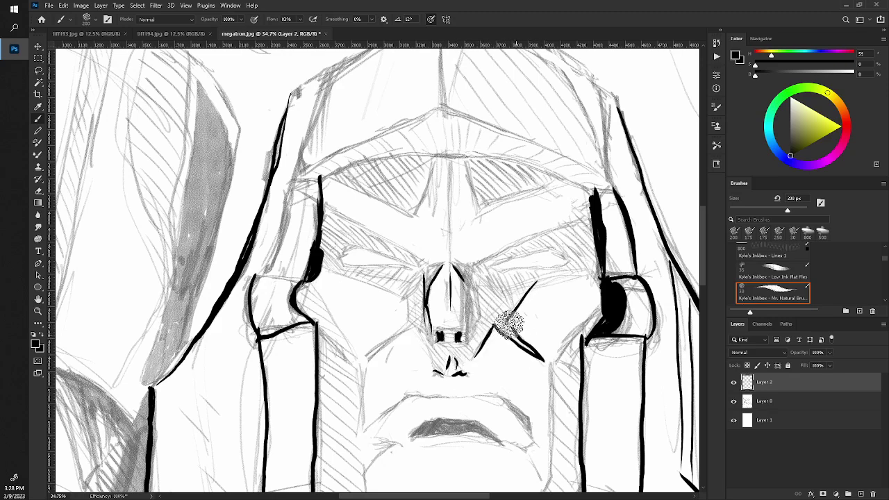
key(ctrl+z)
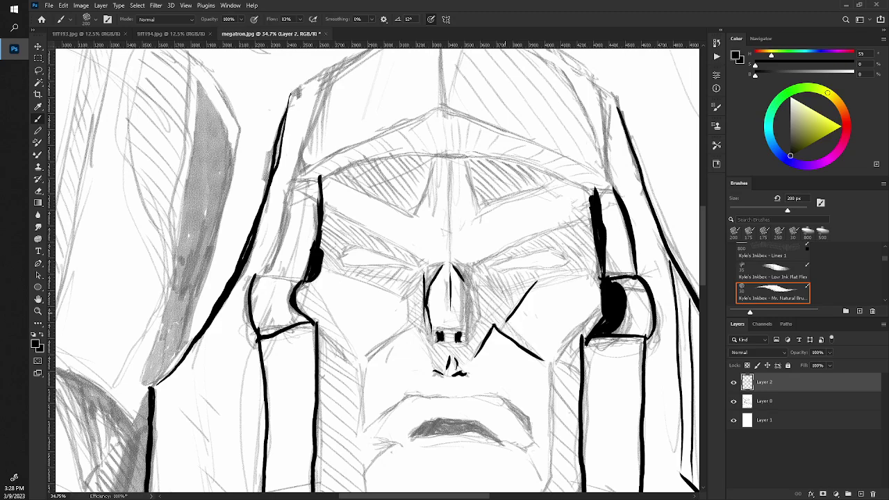
drag(543, 360, 495, 325)
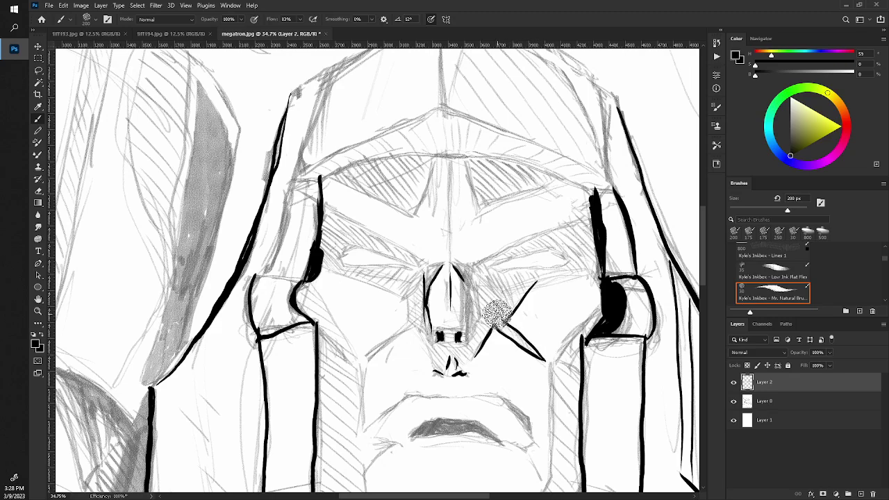
key(e)
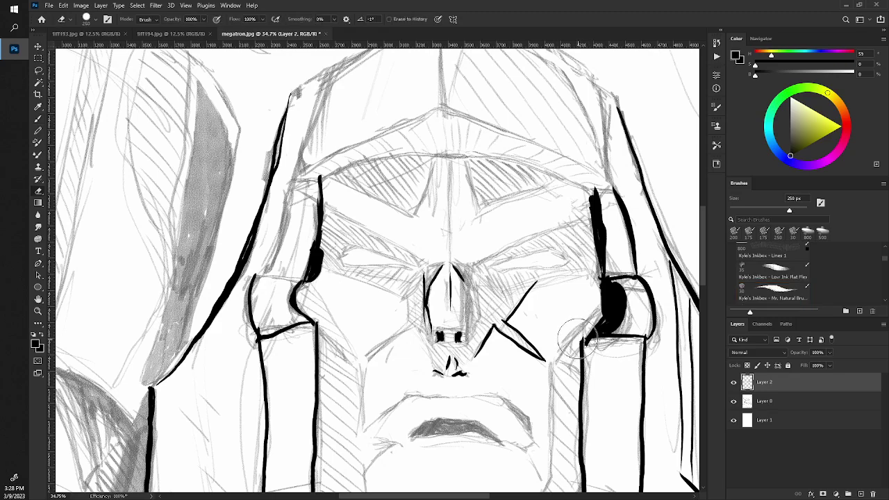
key(b)
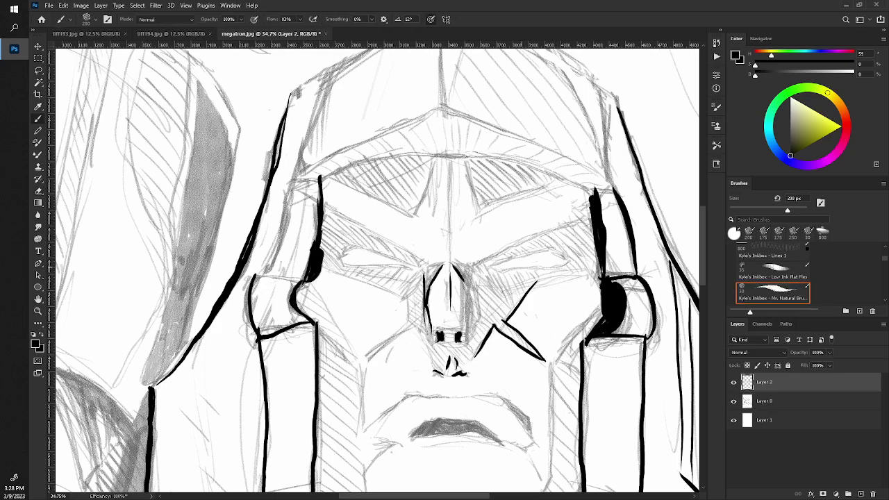
drag(588, 221, 479, 261)
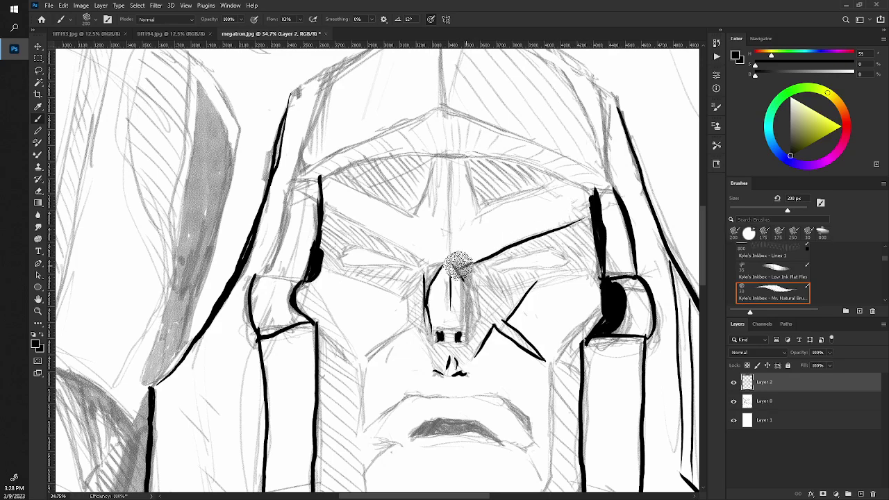
- Extend the right brow to the nose bridge, shade the bridge black, and hook the right eye's outer end
drag(472, 265, 426, 268)
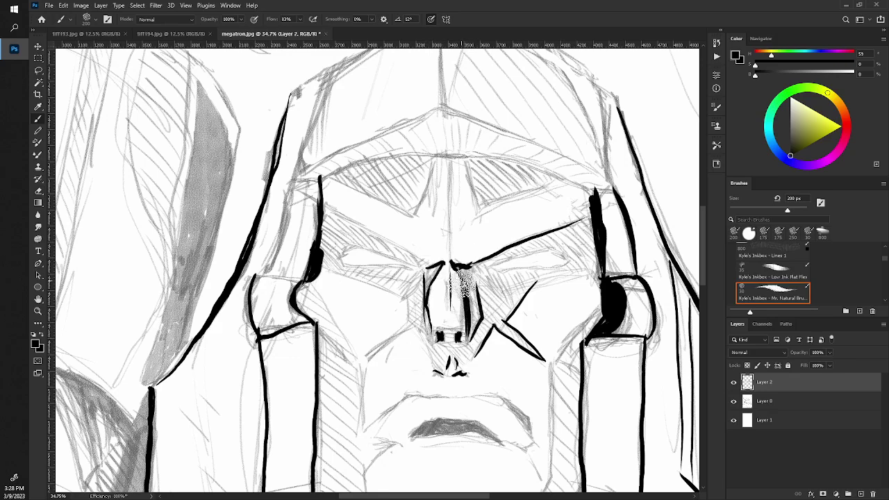
drag(463, 333, 462, 278)
drag(469, 334, 452, 264)
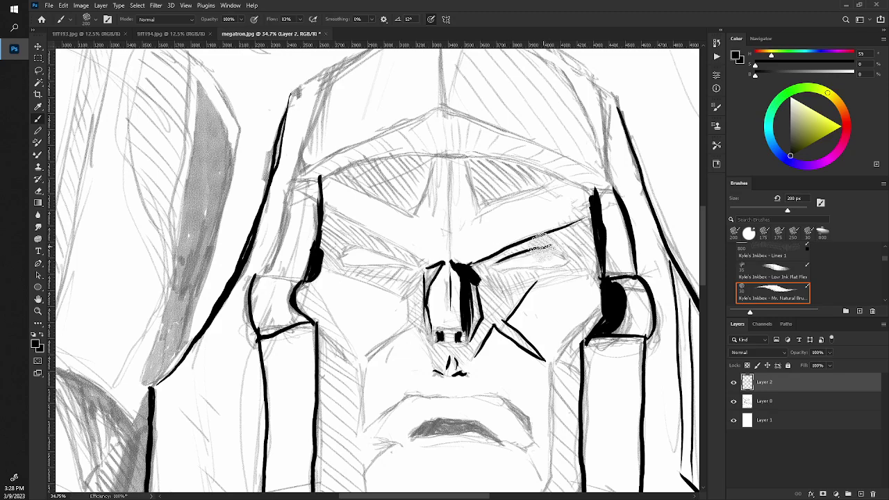
drag(551, 247, 487, 265)
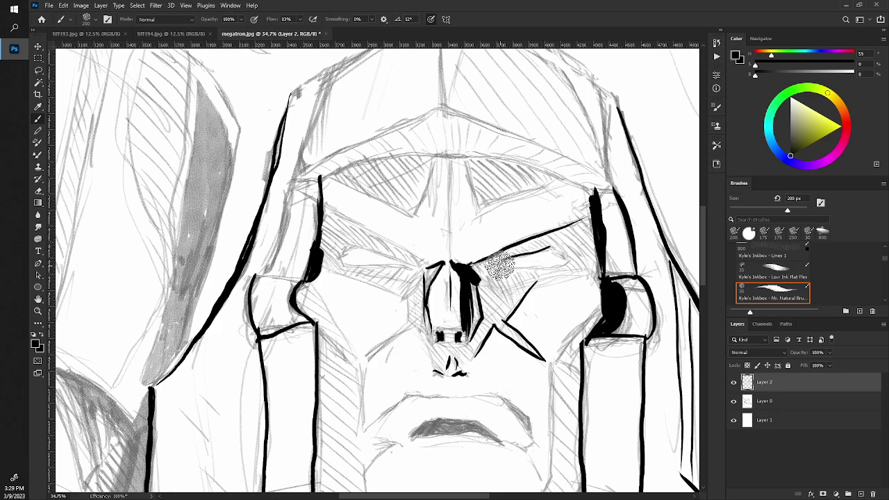
key(ctrl+z)
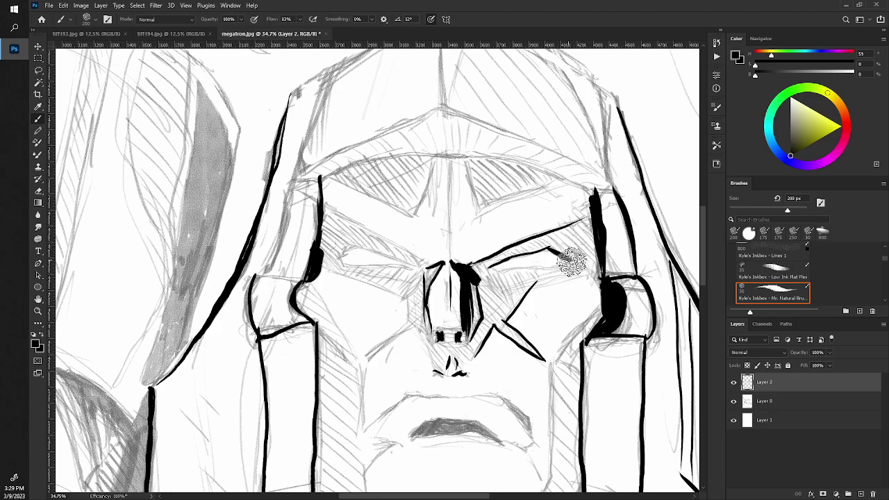
mouse_move(553, 250)
mouse_down()
mouse_move(570, 264)
mouse_move(491, 268)
mouse_up()
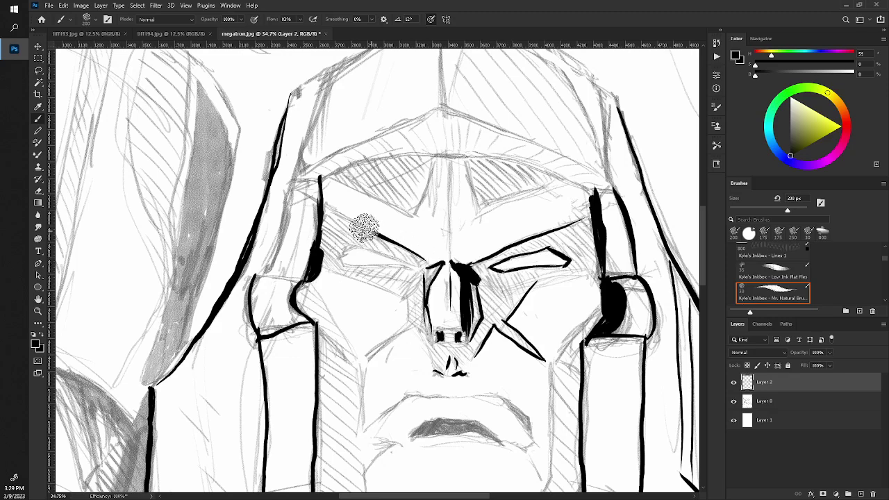
- Outline the left eye, ink the line below it and the brow line above it
mouse_move(323, 206)
mouse_down()
mouse_move(425, 262)
mouse_move(347, 246)
mouse_up()
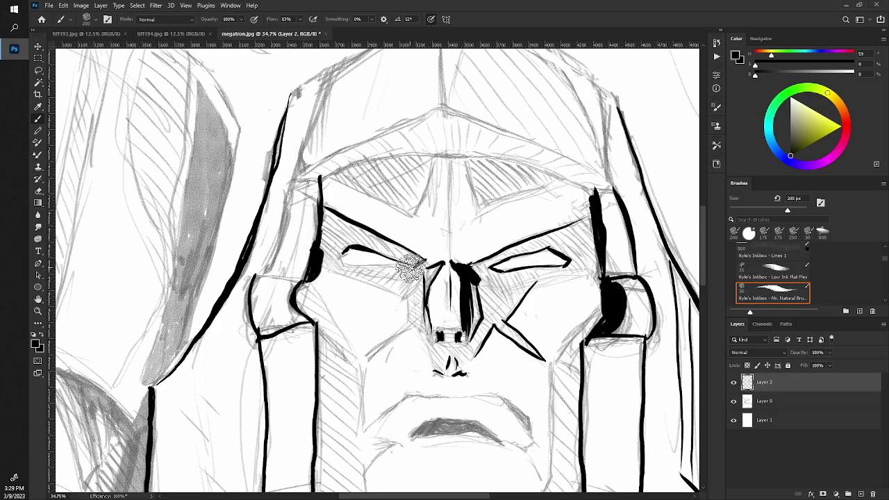
drag(422, 265, 347, 254)
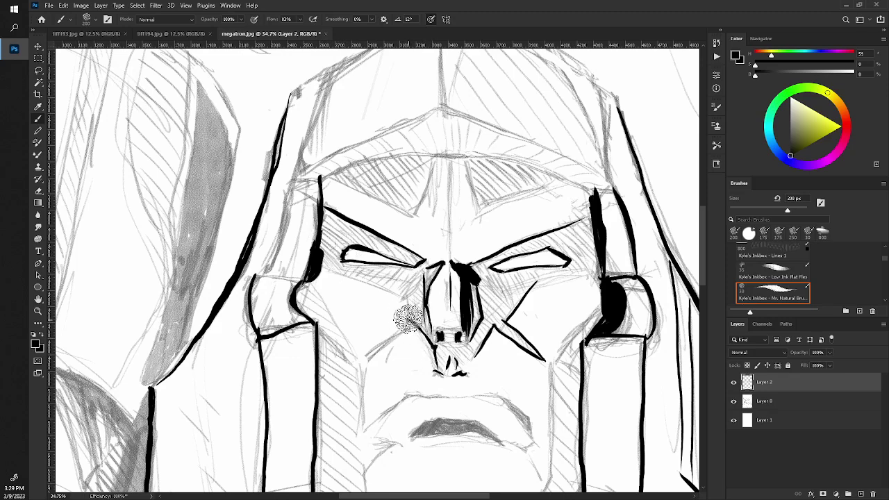
drag(419, 295, 428, 328)
drag(407, 296, 341, 271)
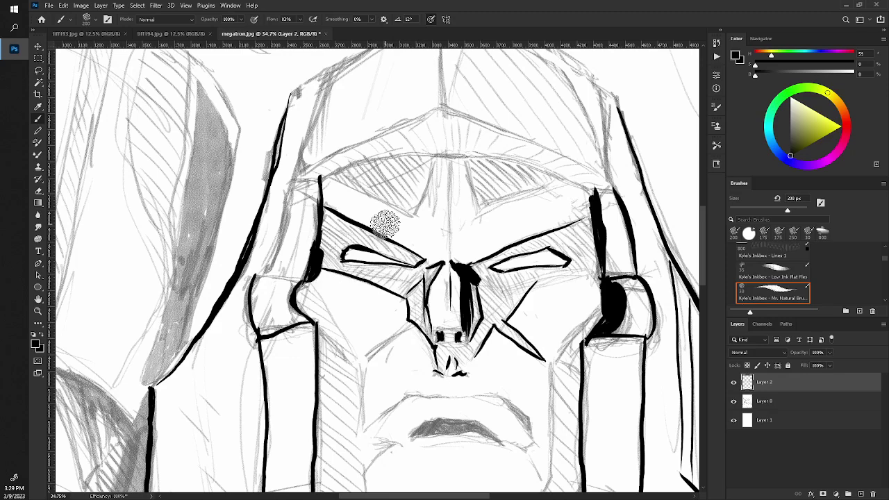
drag(420, 220, 328, 180)
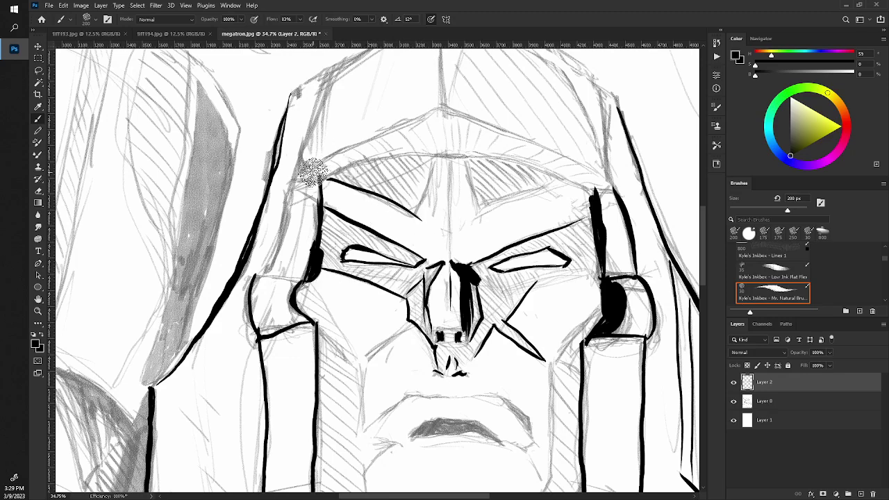
key(z)
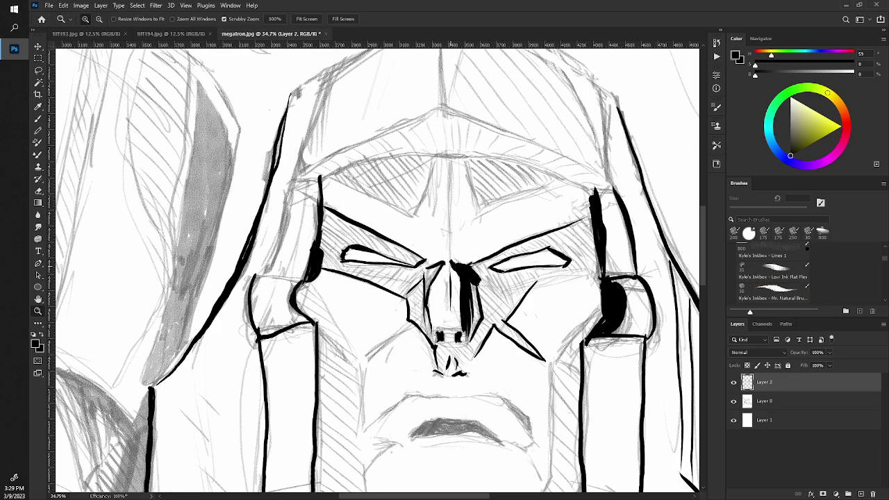
- Ink a thin line from the nose up to the forehead and reshape the nose-bridge ink
key(ctrl+minus)
key(b)
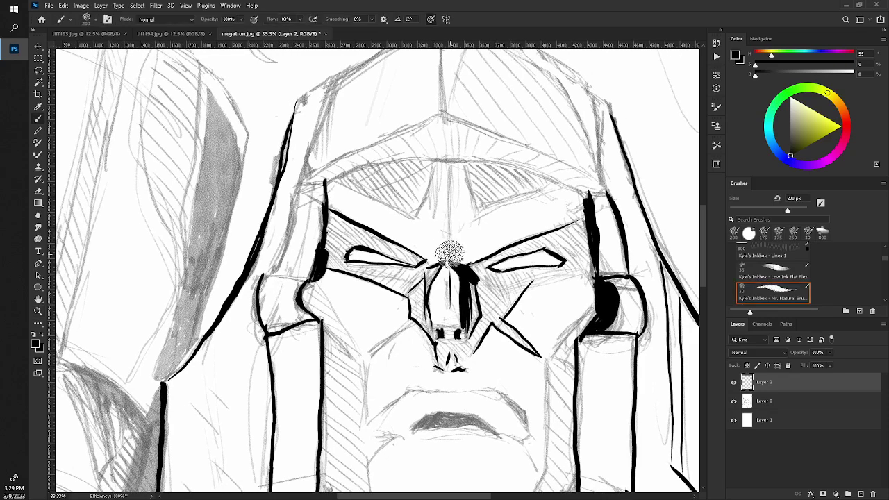
drag(450, 262, 445, 163)
key(e)
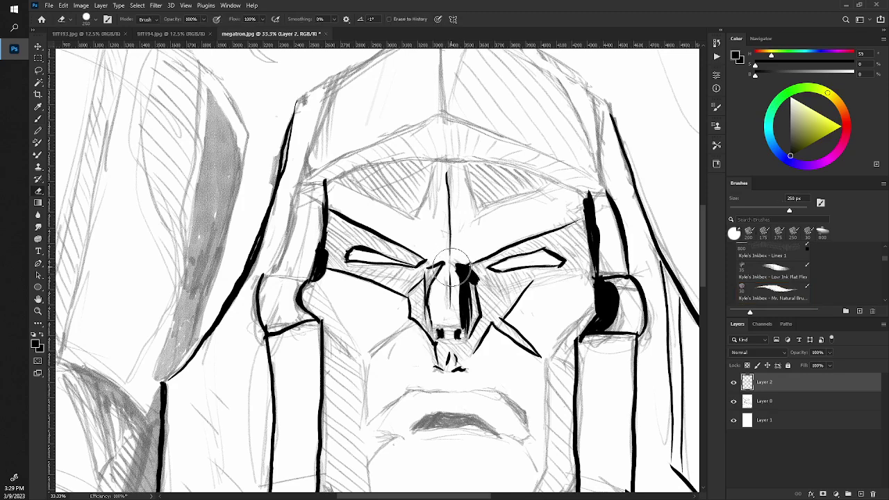
key(b)
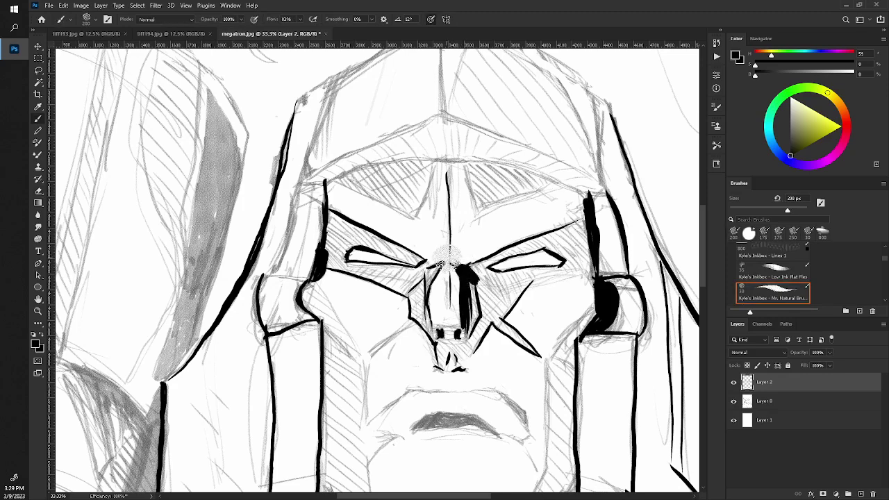
drag(432, 264, 460, 262)
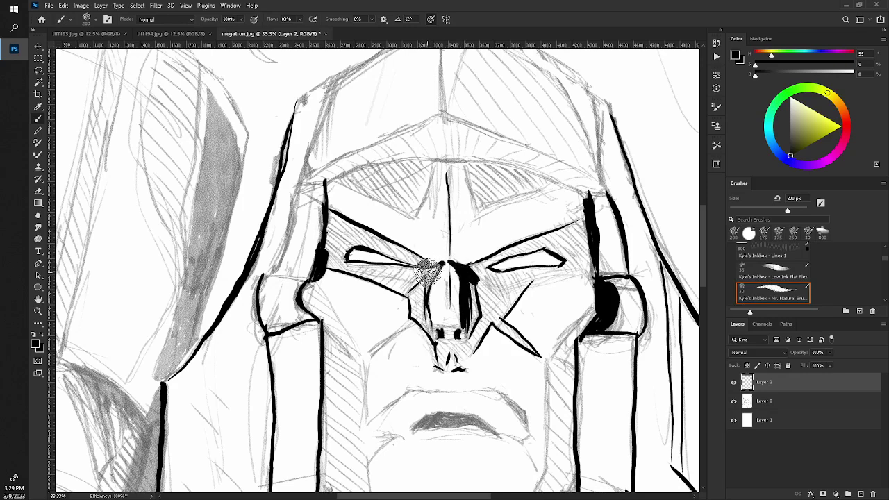
- Ink the helmet's left edge, redraw the brow line, and trace the helmet's top edge
key(z)
mouse_move(306, 284)
mouse_down()
mouse_move(280, 280)
mouse_move(312, 281)
mouse_up()
key(b)
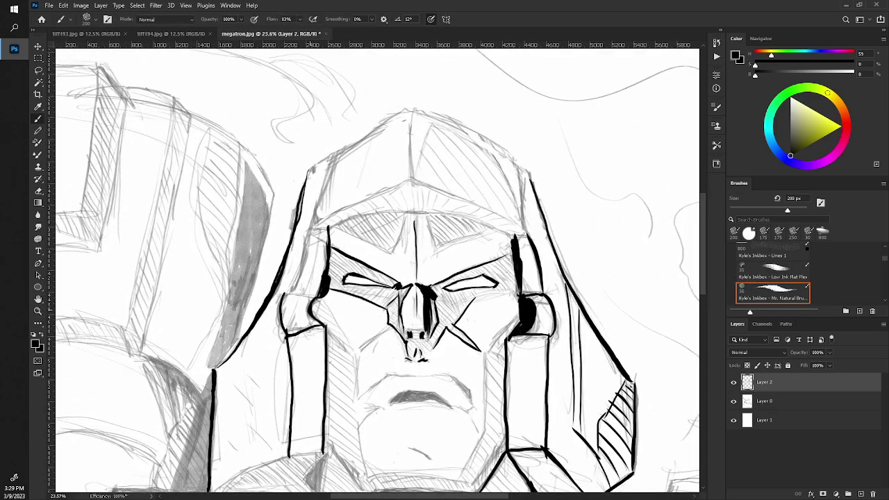
drag(331, 157, 291, 295)
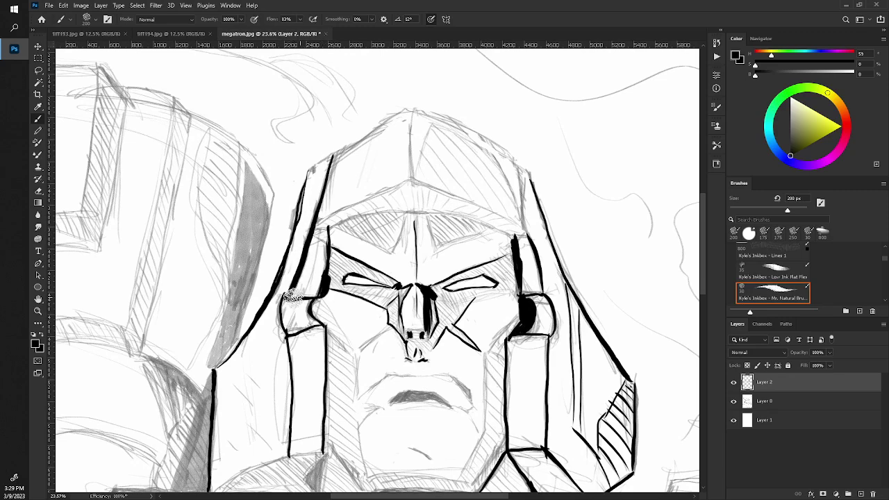
drag(373, 197, 316, 229)
key(z)
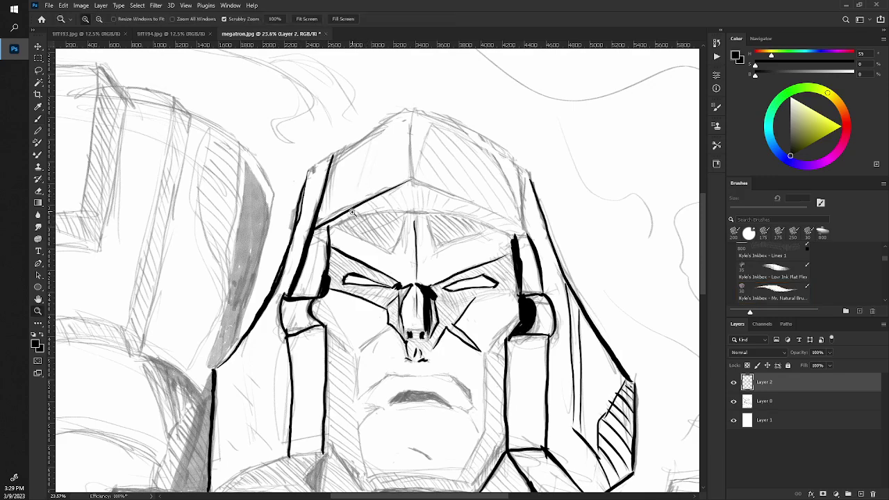
key(ctrl+z)
key(b)
drag(414, 179, 326, 218)
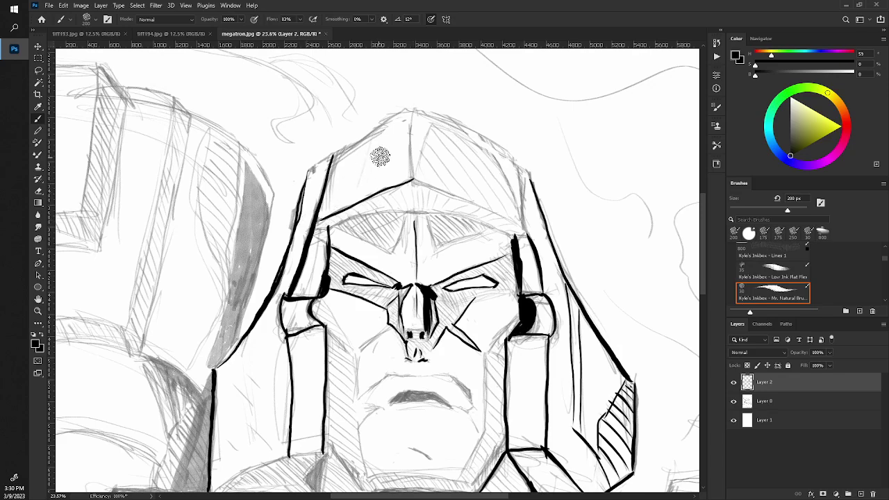
mouse_move(400, 115)
mouse_down()
mouse_move(343, 154)
mouse_move(291, 235)
mouse_move(234, 183)
mouse_up()
- Hatch short strokes on the left and right of the nose and draw a thin line under the right eye
key(z)
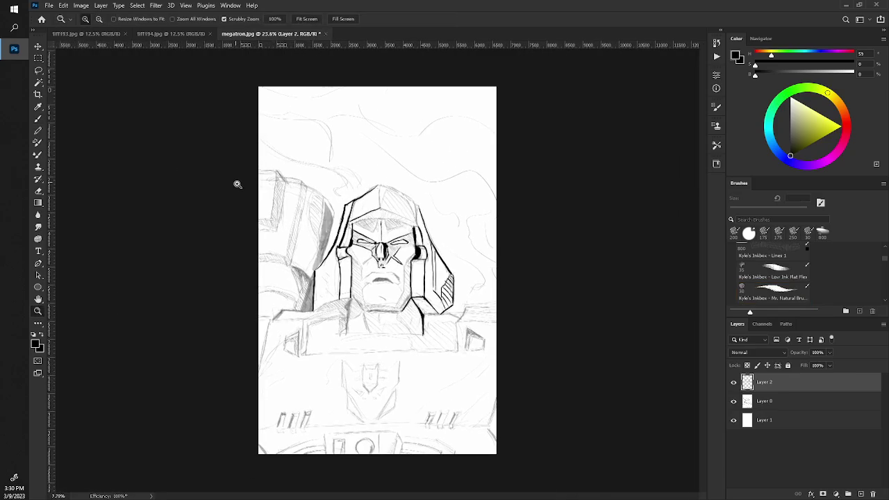
mouse_move(271, 219)
mouse_down()
mouse_move(316, 293)
mouse_move(361, 294)
mouse_up()
key(b)
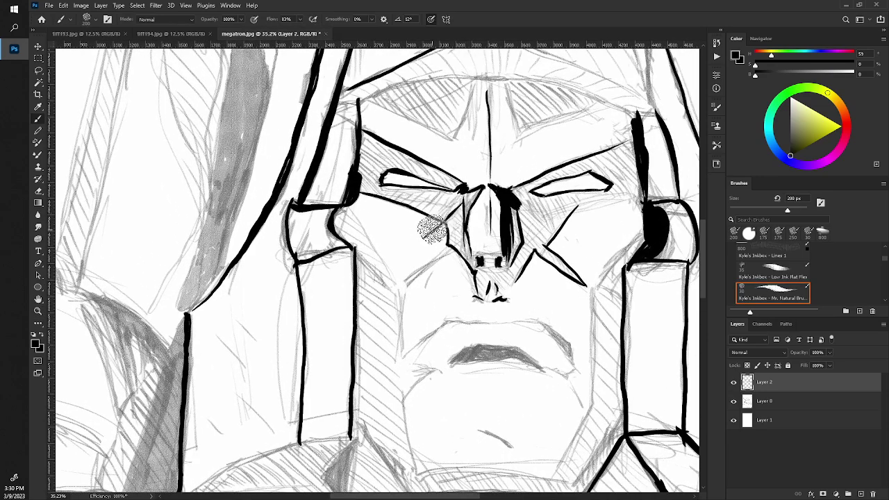
drag(444, 208, 422, 228)
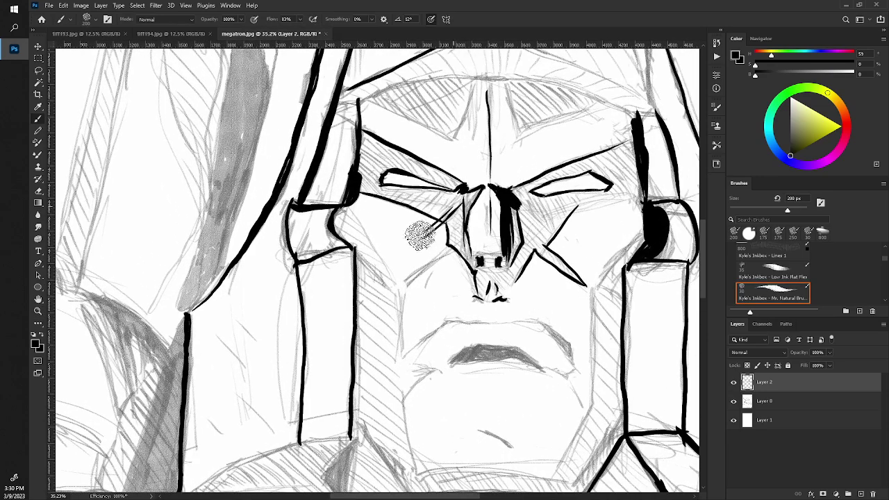
mouse_move(539, 208)
mouse_down()
mouse_move(576, 237)
mouse_move(574, 247)
mouse_up()
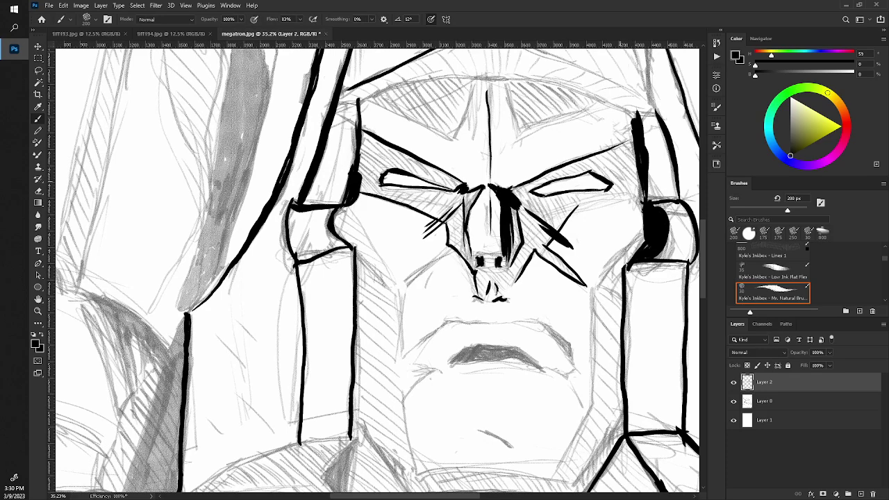
mouse_move(629, 197)
mouse_down()
mouse_move(577, 200)
mouse_move(639, 203)
mouse_up()
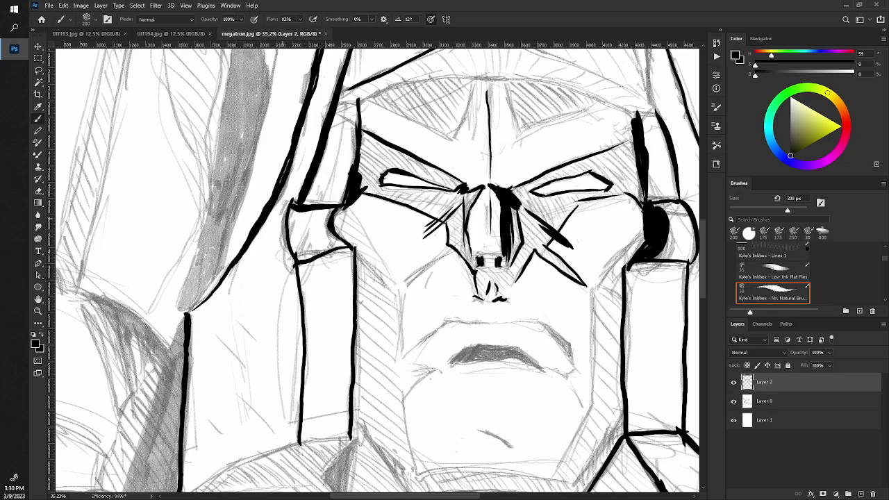
key(z)
drag(318, 250, 270, 191)
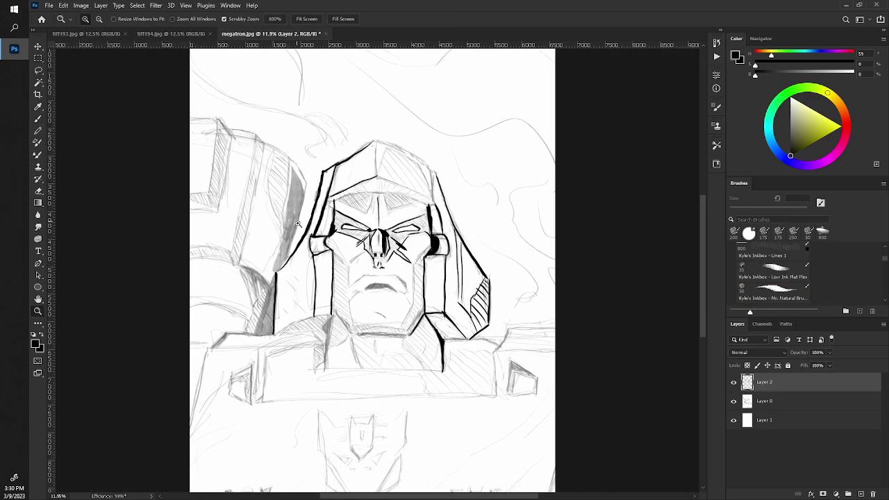
drag(297, 223, 348, 278)
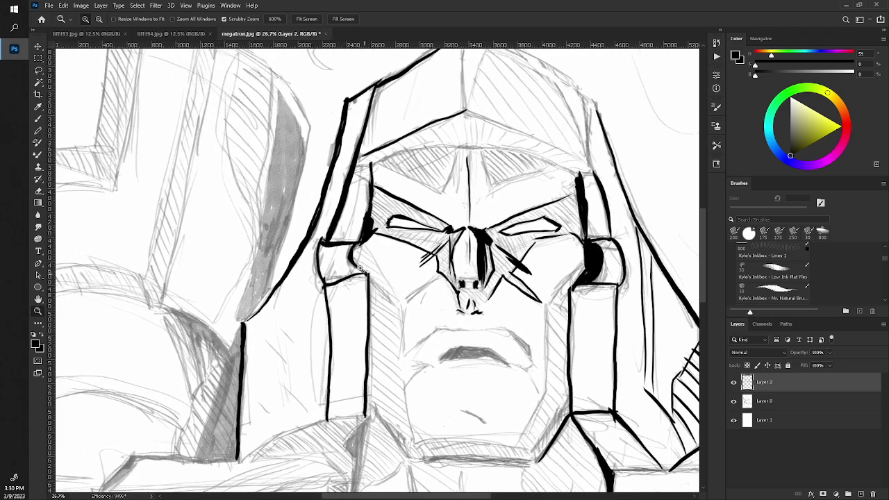
- Ink the nose's curved bottom, the mouth shape, and the left cheek lines joined to the nose
key(b)
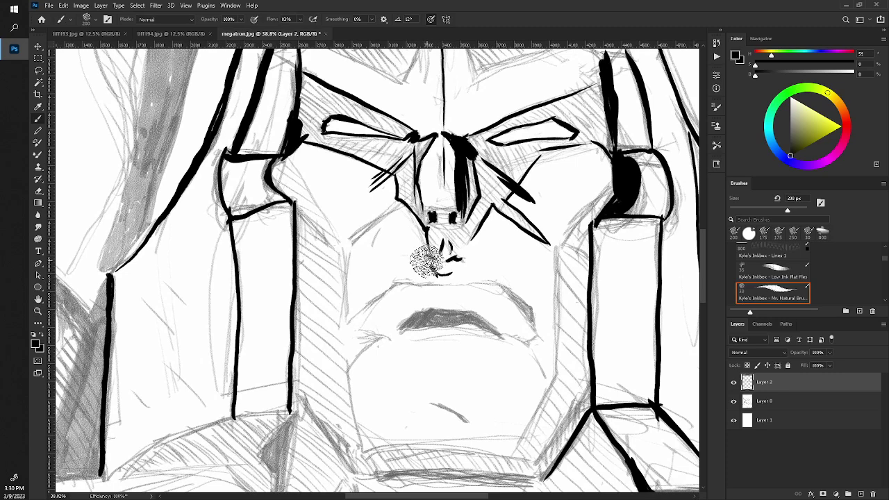
drag(426, 257, 458, 261)
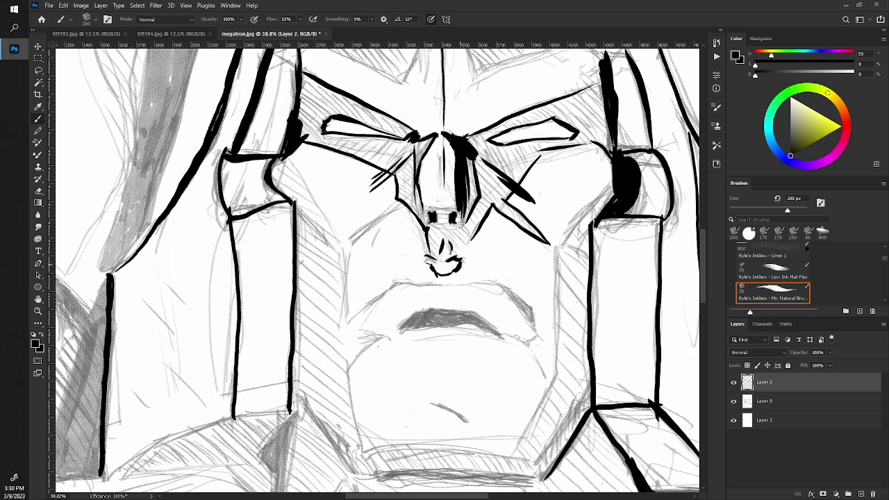
key(e)
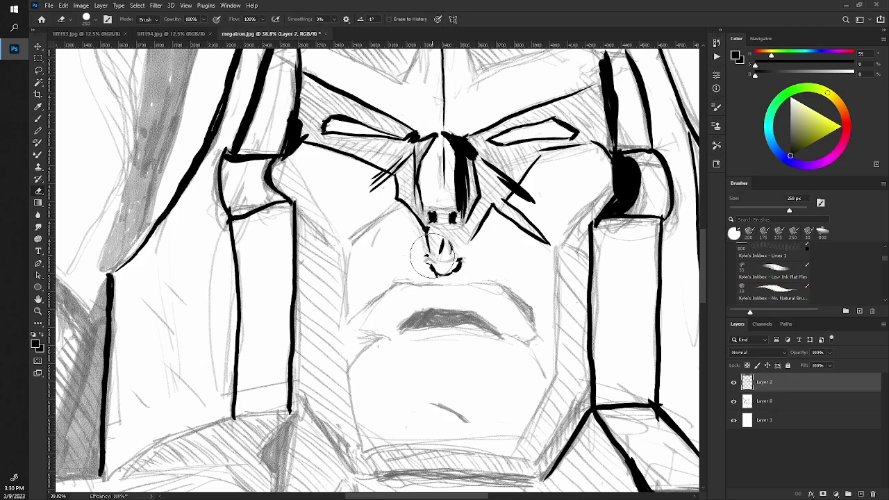
key(b)
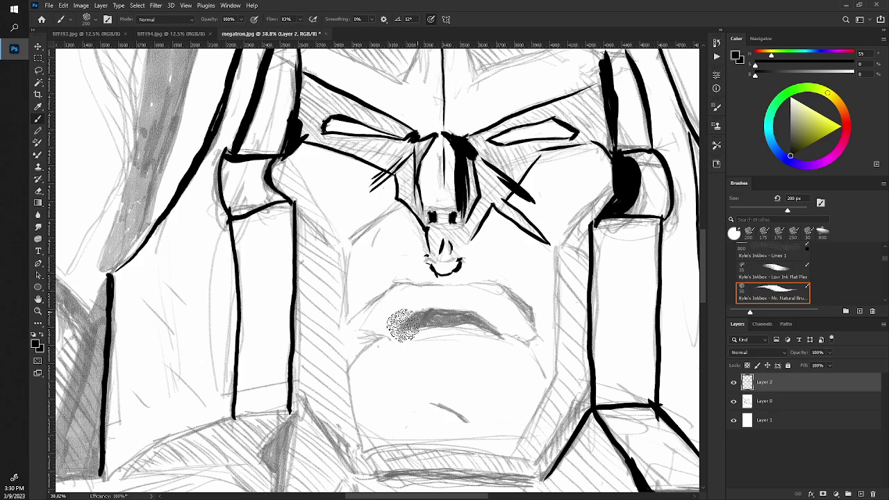
drag(403, 321, 486, 324)
drag(351, 318, 396, 285)
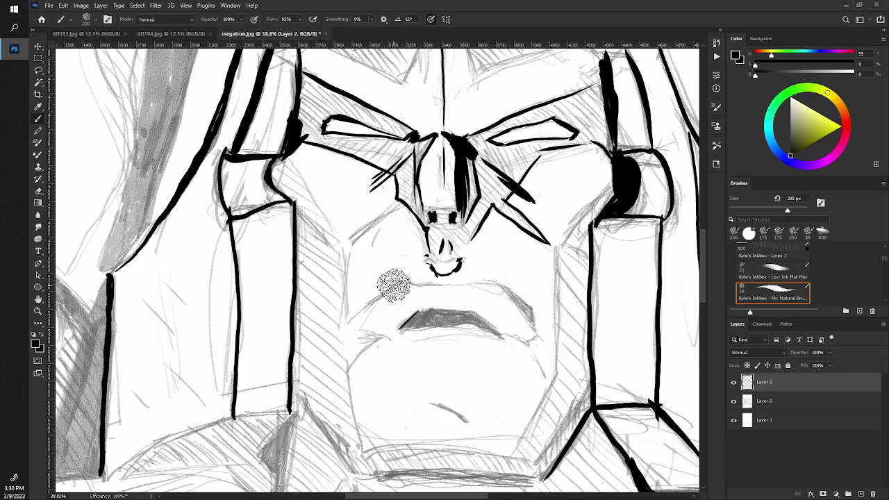
drag(345, 316, 343, 264)
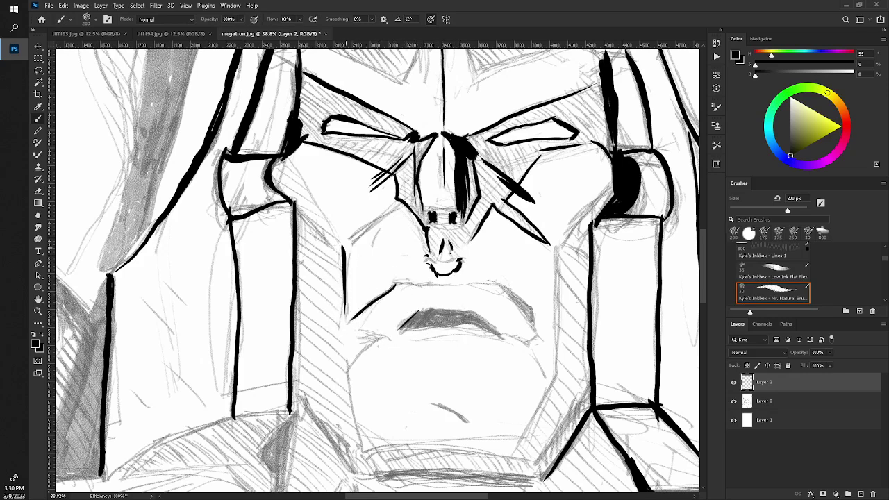
drag(421, 192, 344, 244)
- Ink the right jaw joined to the cheek guard, the left mouth corner, and the chin line
mouse_move(557, 239)
mouse_down()
mouse_move(555, 374)
mouse_move(521, 437)
mouse_up()
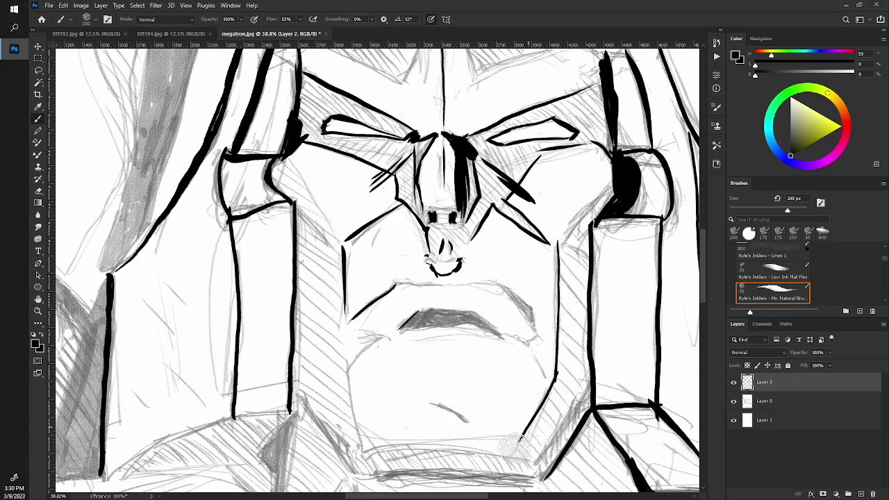
drag(594, 216, 559, 240)
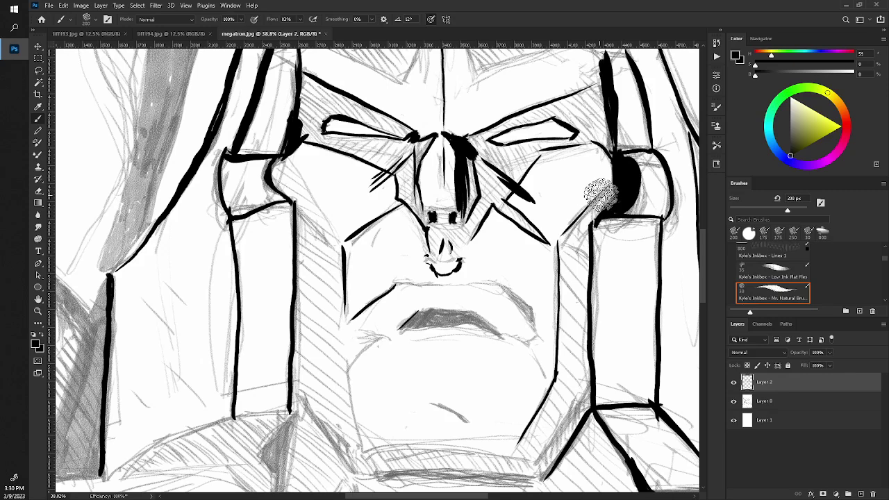
drag(601, 194, 559, 239)
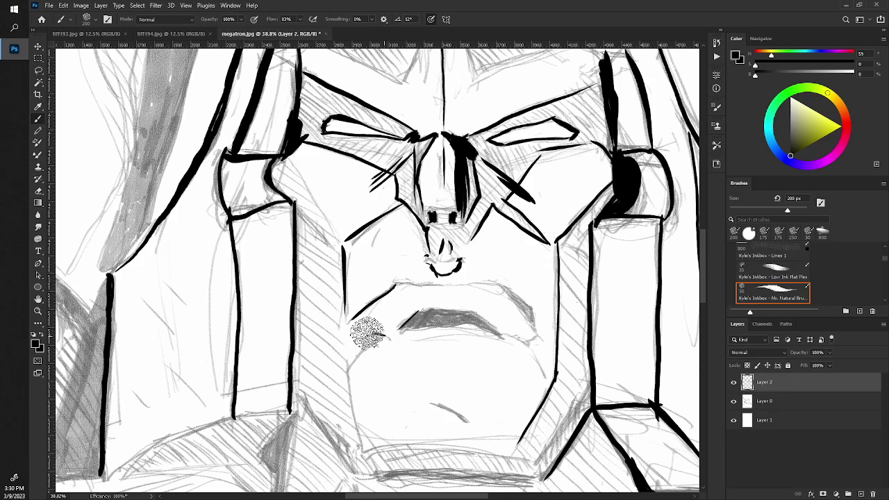
drag(358, 333, 382, 338)
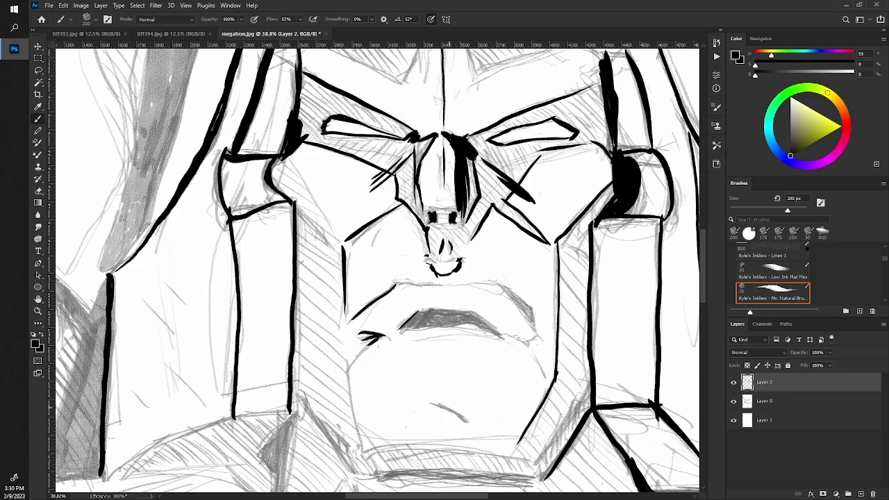
drag(429, 403, 462, 418)
- Darken the upper lip and mouth corners, trace the lower lip, and ink the left jaw lines
drag(516, 339, 540, 368)
mouse_move(477, 318)
mouse_down()
mouse_move(500, 338)
mouse_move(537, 332)
mouse_up()
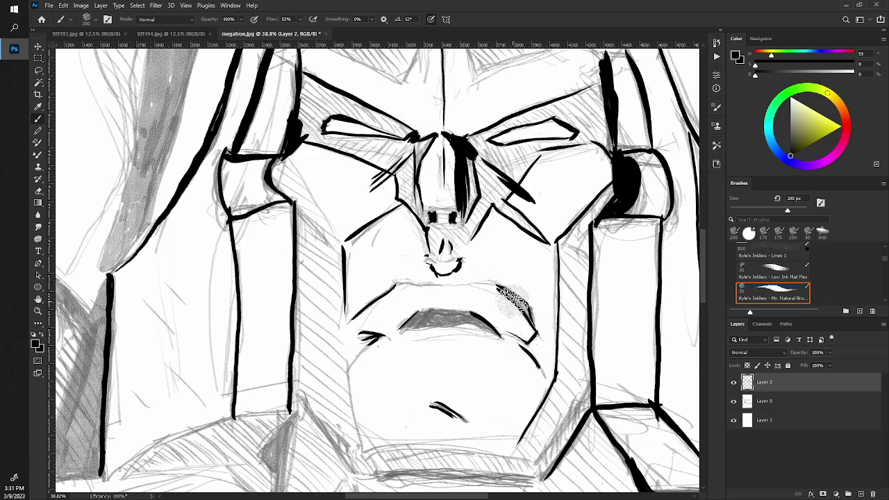
mouse_move(496, 285)
mouse_down()
mouse_move(537, 334)
mouse_move(521, 305)
mouse_move(391, 283)
mouse_up()
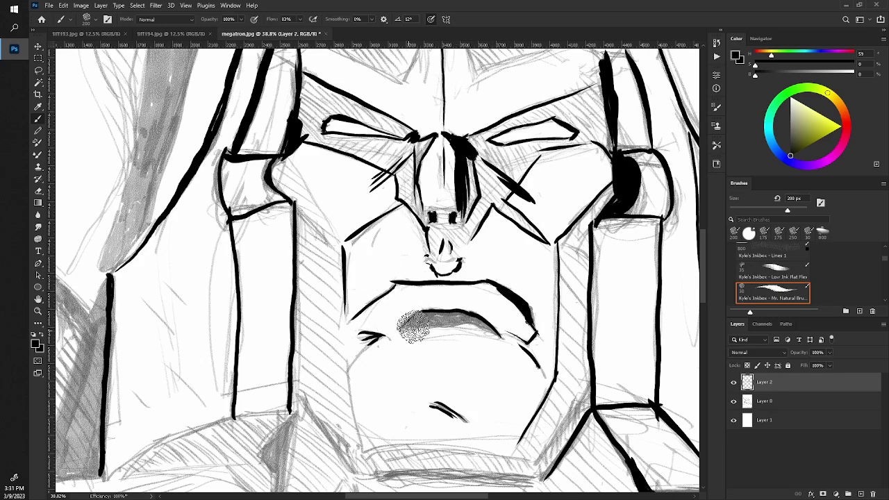
drag(401, 330, 499, 336)
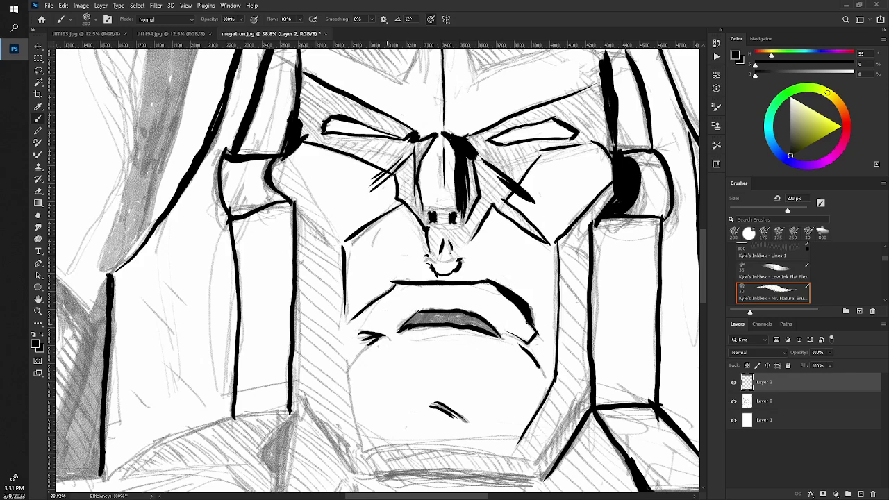
drag(348, 368, 361, 444)
drag(356, 333, 344, 370)
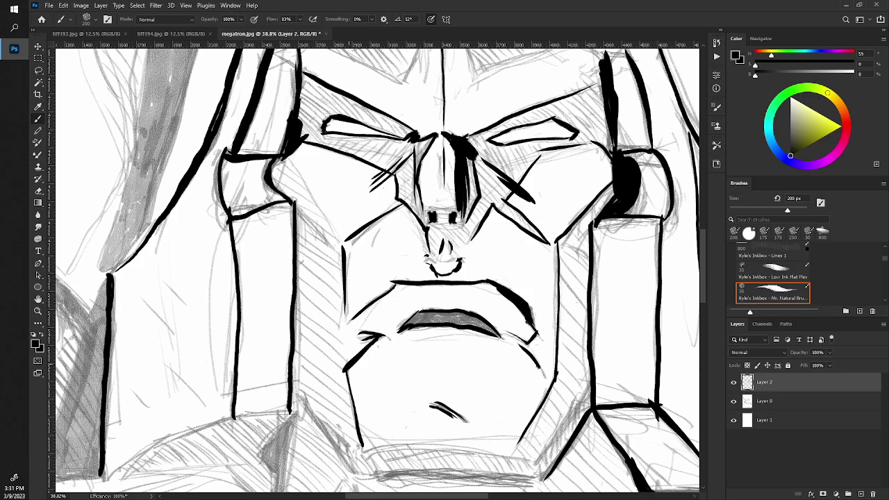
drag(298, 395, 353, 469)
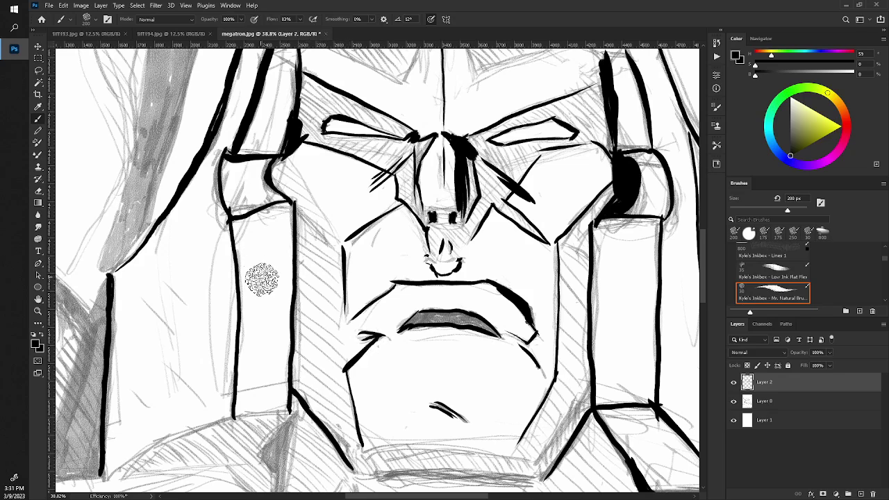
- Ink the brow with a thick arc, a thin line and its right side
key(z)
drag(262, 279, 244, 275)
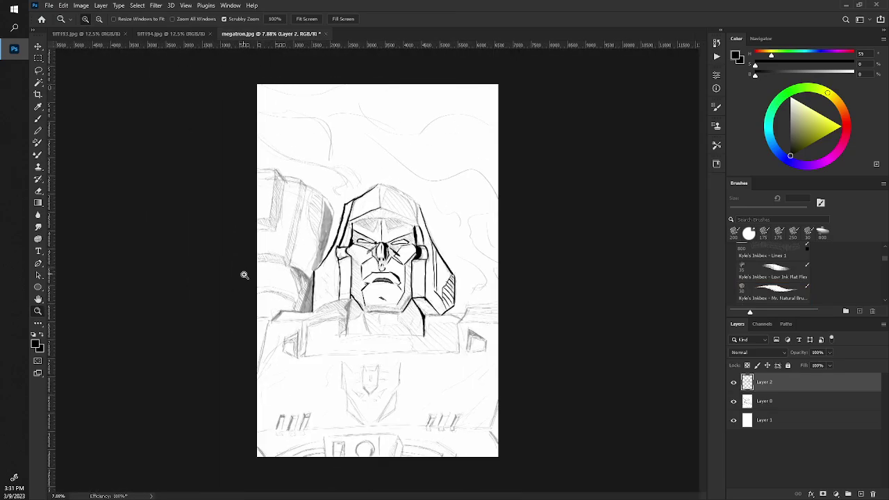
mouse_move(290, 303)
mouse_down()
mouse_move(680, 293)
mouse_move(582, 494)
mouse_up()
key(b)
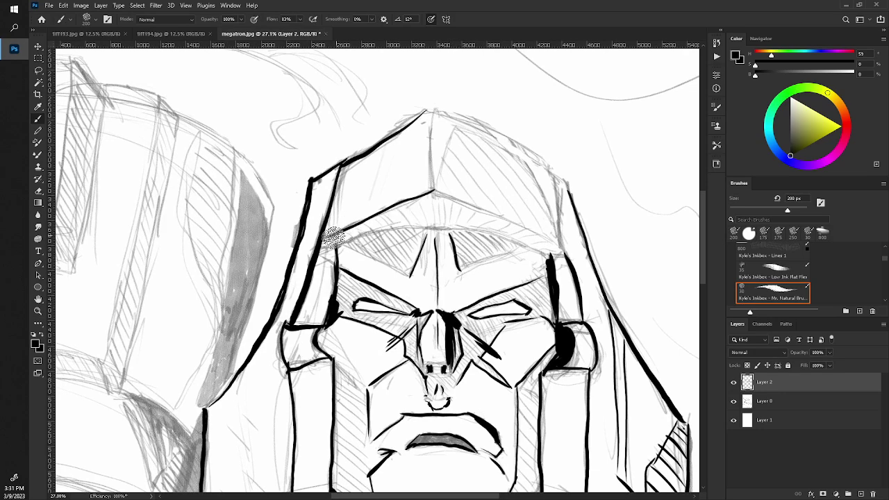
mouse_move(337, 244)
mouse_down()
mouse_move(444, 223)
mouse_move(549, 255)
mouse_up()
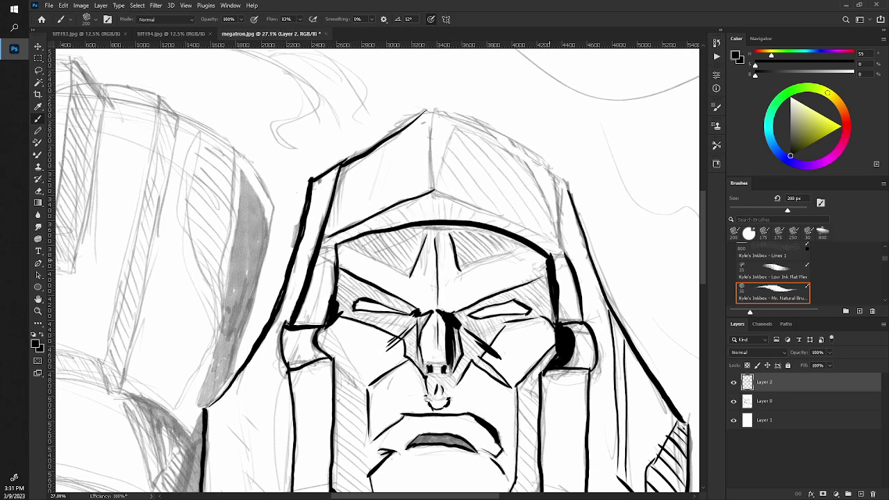
drag(337, 246, 379, 259)
drag(521, 248, 467, 266)
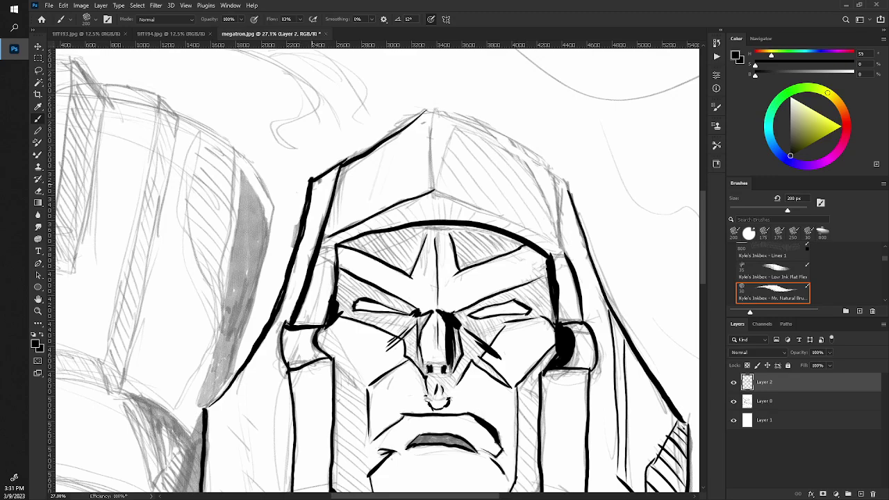
- Ink the helmet's left edge, thickened right inner edge and upper right edge
mouse_move(307, 202)
mouse_down()
mouse_move(275, 310)
mouse_move(204, 411)
mouse_up()
drag(555, 170, 565, 246)
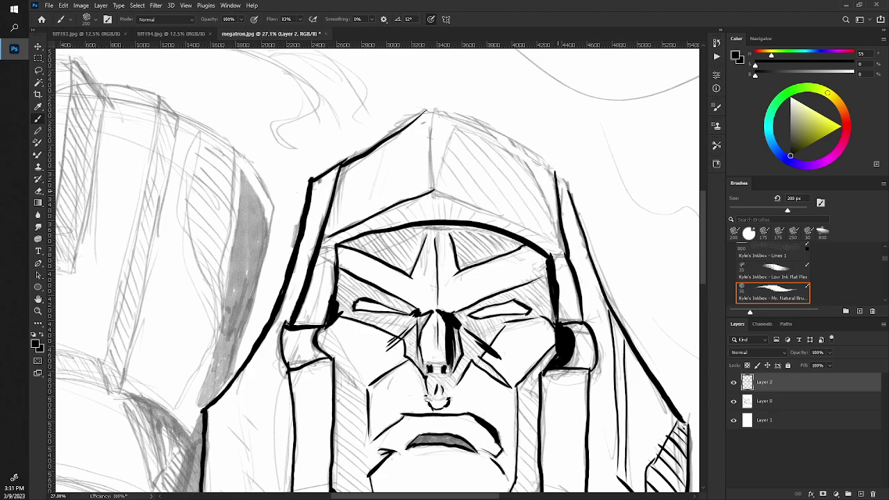
drag(556, 167, 568, 258)
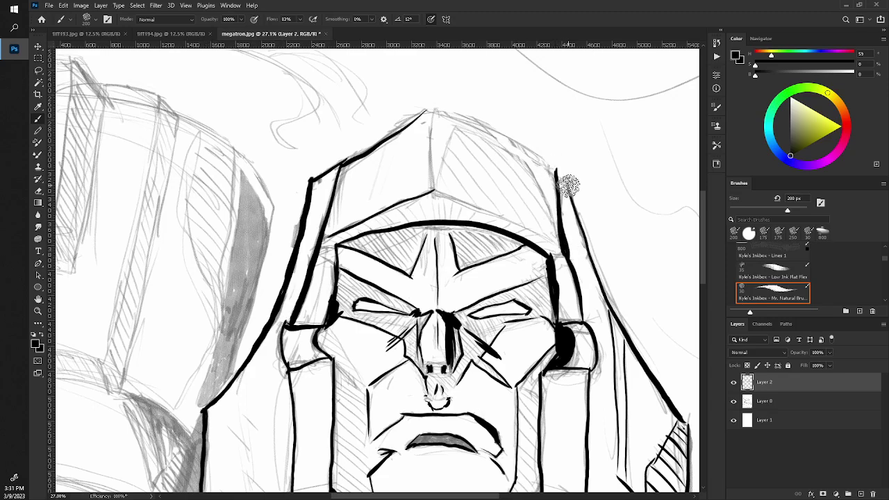
drag(560, 172, 440, 116)
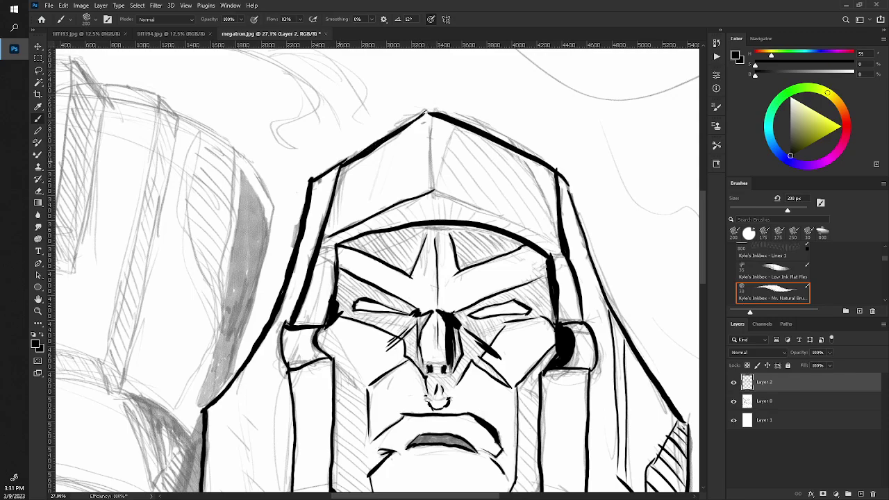
key(z)
mouse_move(250, 243)
mouse_down()
mouse_move(259, 254)
mouse_move(361, 273)
mouse_up()
key(b)
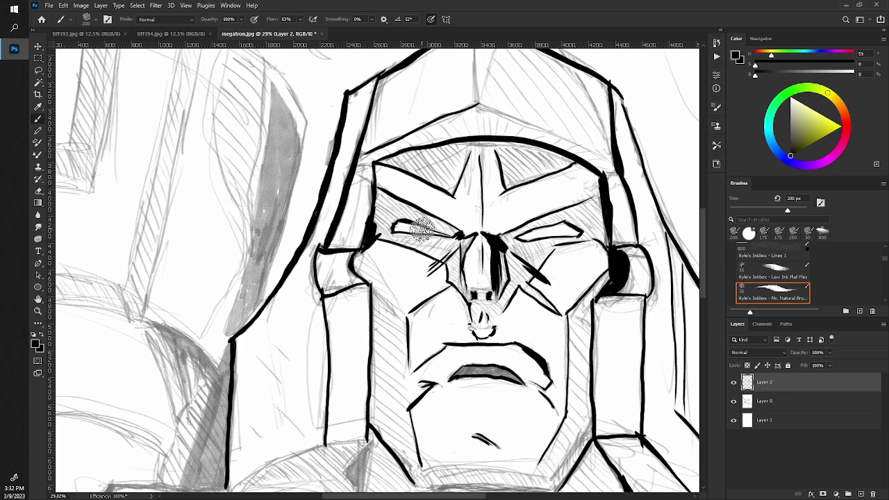
- Erase the left-eye scribble and redraw clean eyelid lines over it
key(e)
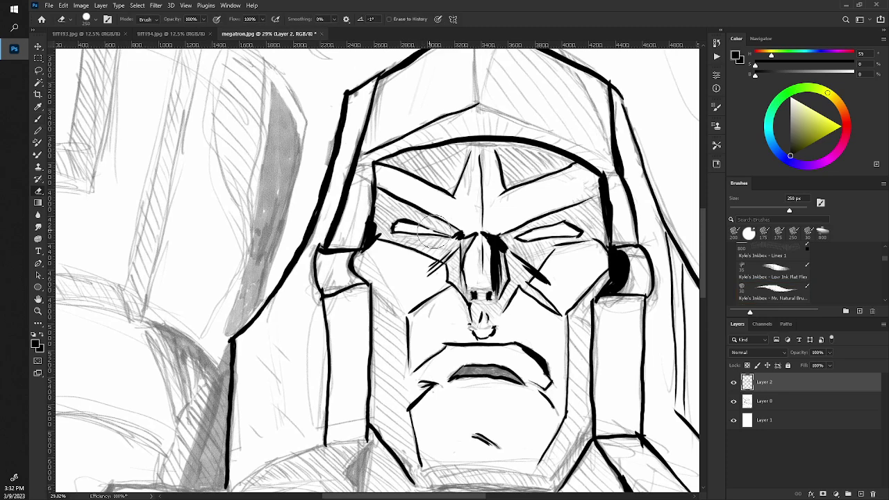
drag(436, 231, 415, 228)
key(b)
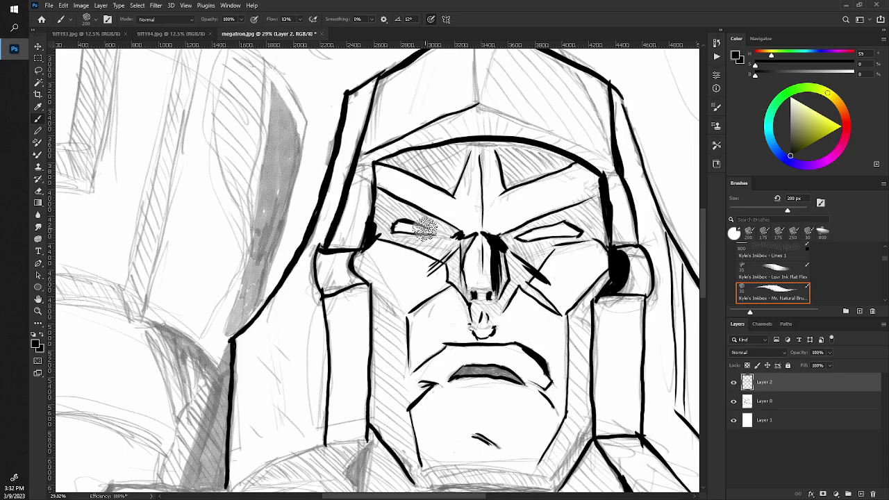
drag(392, 223, 458, 237)
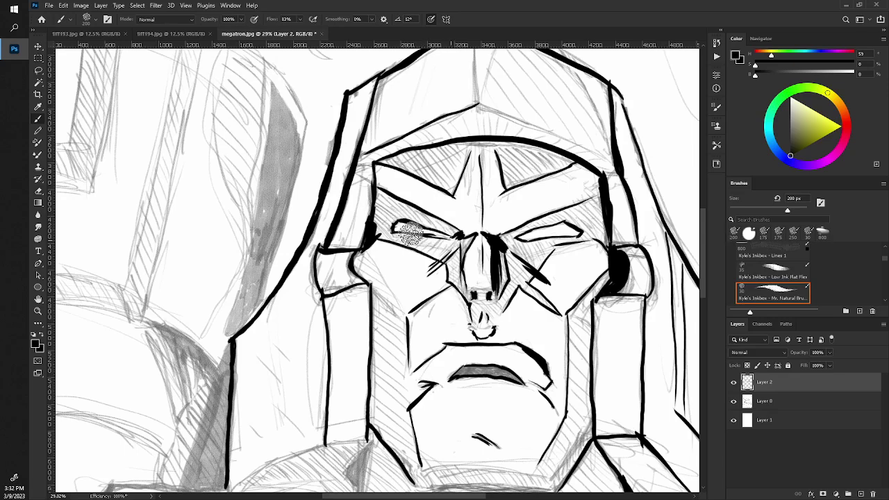
key(ctrl+z)
mouse_move(398, 225)
mouse_down()
mouse_move(445, 236)
mouse_move(452, 250)
mouse_move(375, 233)
mouse_move(403, 221)
mouse_move(457, 238)
mouse_move(411, 225)
mouse_up()
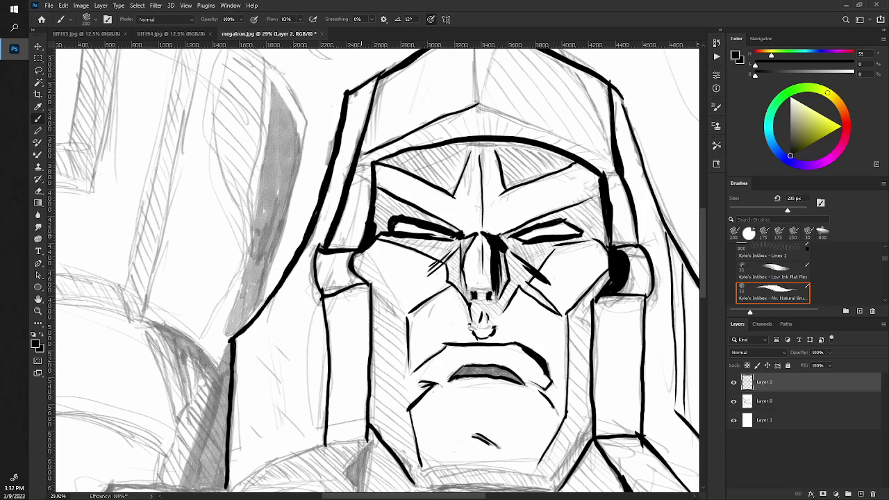
- Thicken the face's right-side line above the ear and add short upper-right strokes
drag(601, 170, 609, 254)
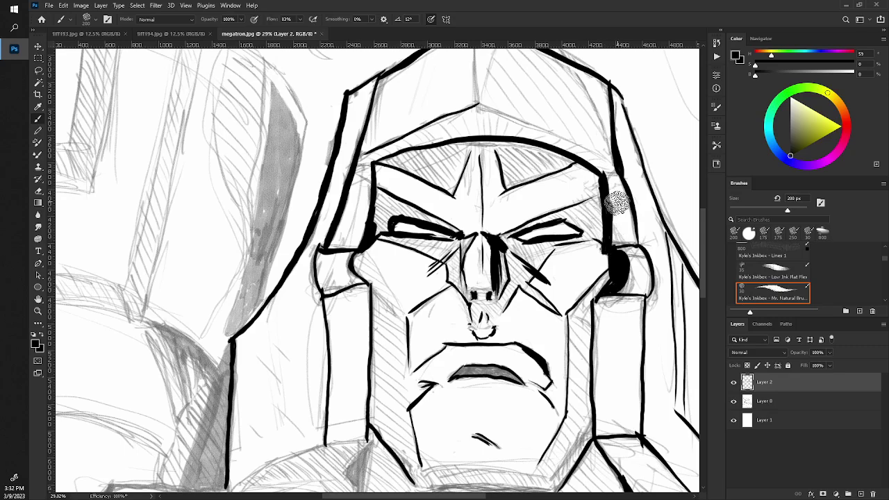
drag(607, 198, 620, 259)
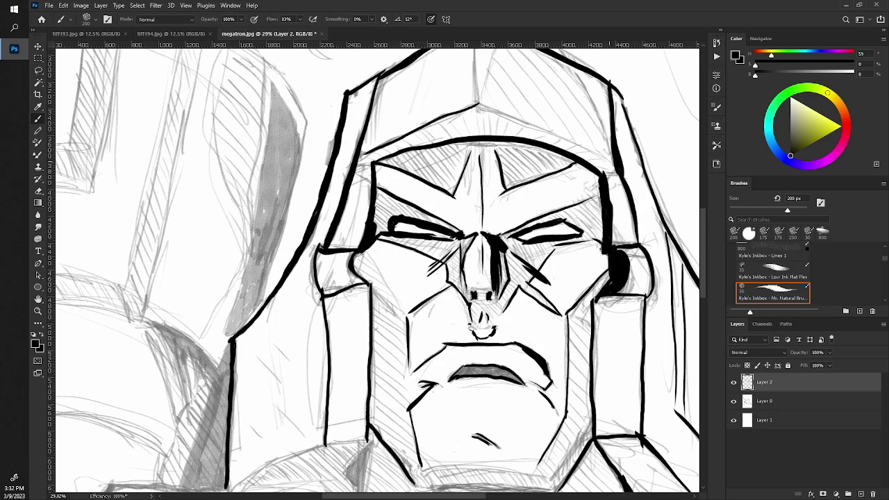
drag(619, 174, 602, 189)
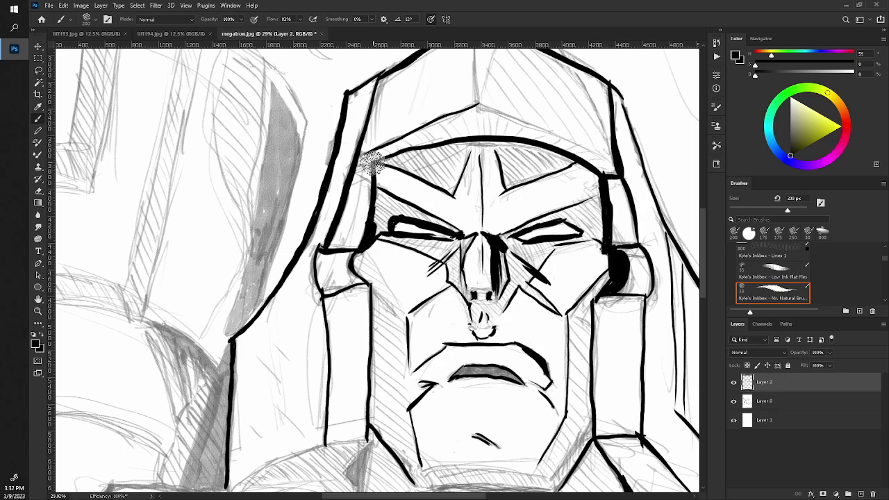
drag(600, 178, 620, 177)
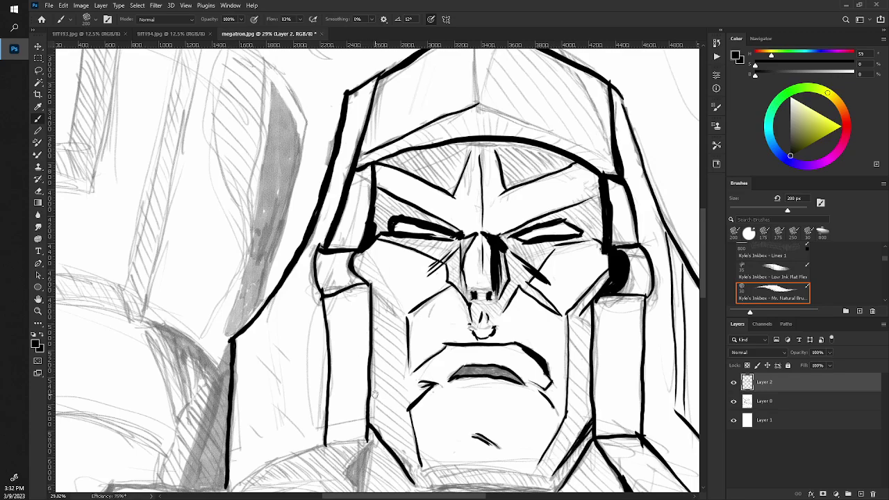
drag(375, 395, 295, 247)
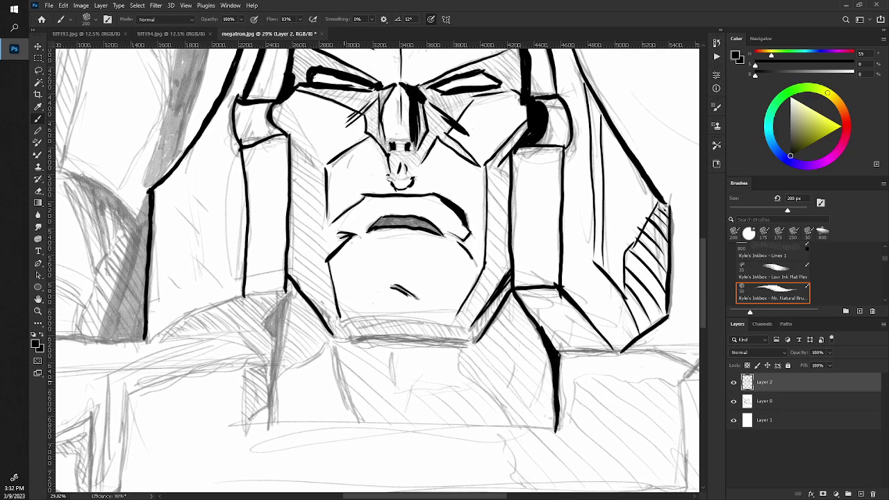
- Ink the chest's left edge and the neck's left side with short diagonal strokes
drag(334, 338, 359, 421)
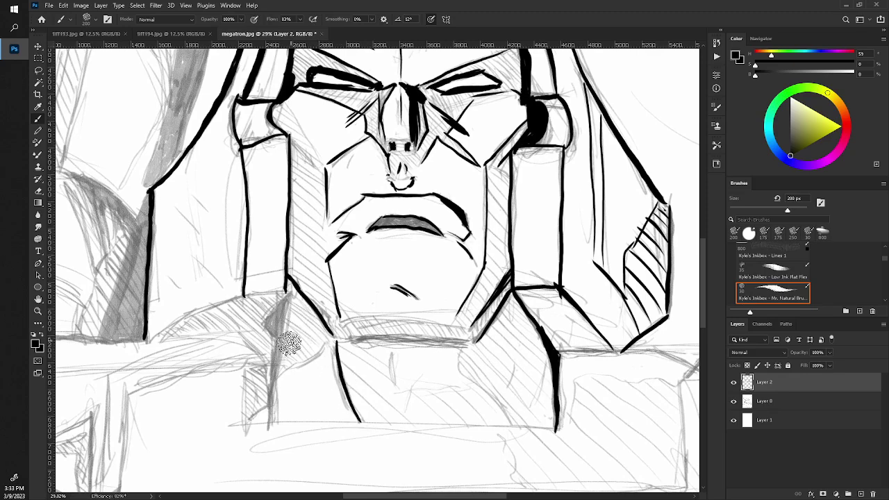
drag(286, 290, 269, 425)
mouse_move(287, 301)
mouse_down()
mouse_move(265, 326)
mouse_move(284, 306)
mouse_up()
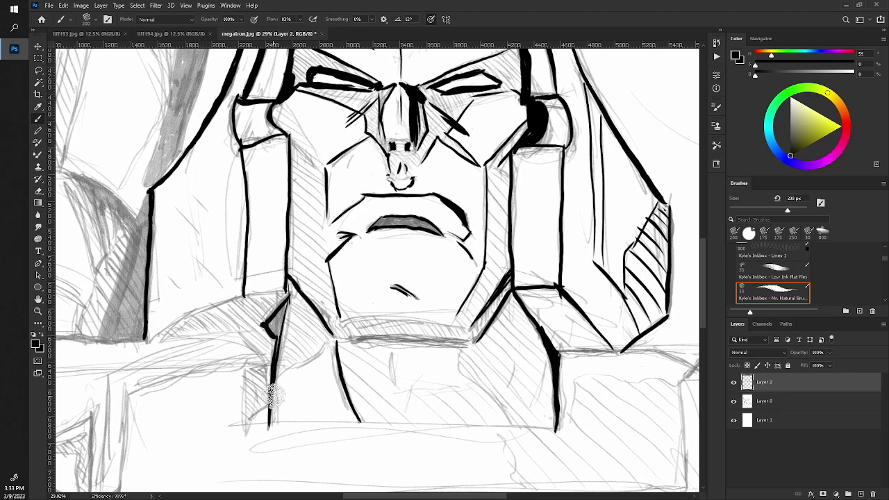
drag(266, 362, 240, 334)
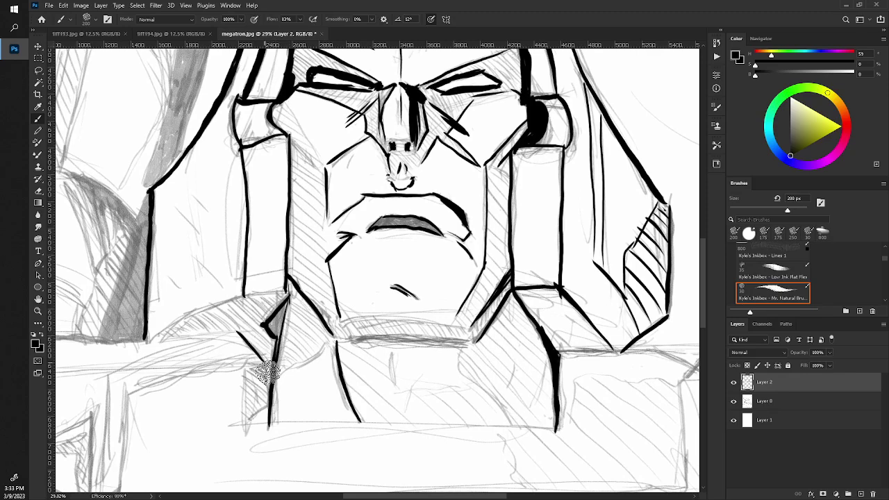
mouse_move(268, 373)
mouse_down()
mouse_move(268, 417)
mouse_move(247, 420)
mouse_up()
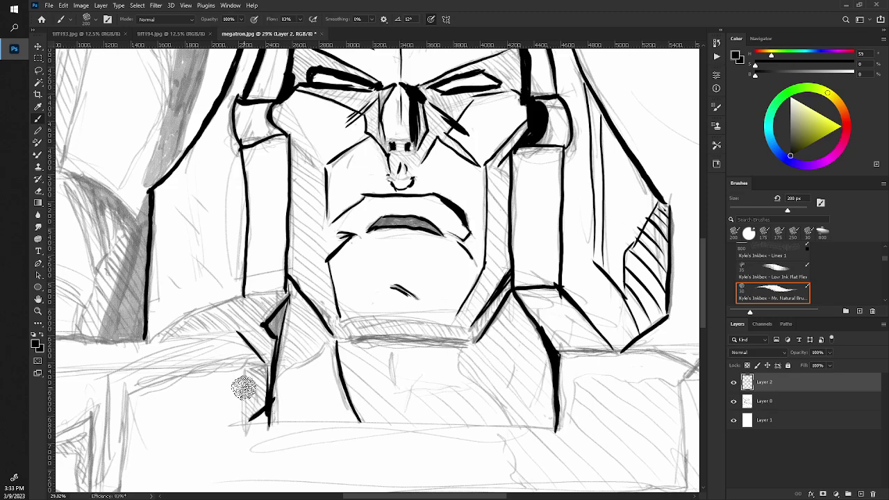
drag(246, 375, 245, 420)
drag(270, 366, 245, 358)
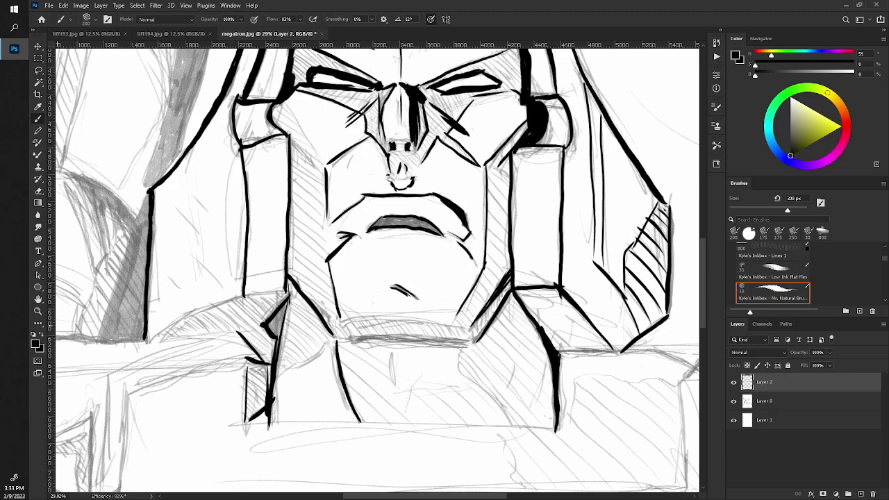
- Ink both shoulders' top edges and the neck's right side down to the chest
drag(56, 340, 247, 334)
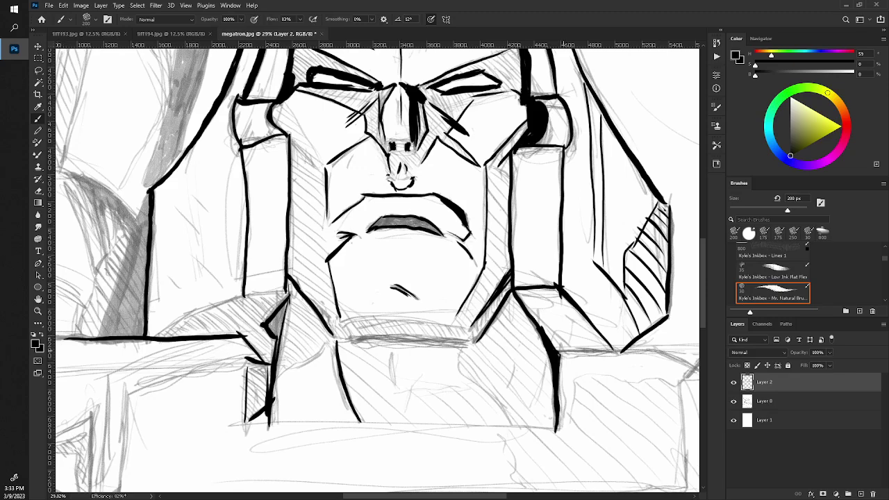
mouse_move(558, 350)
mouse_down()
mouse_move(663, 356)
mouse_move(697, 367)
mouse_up()
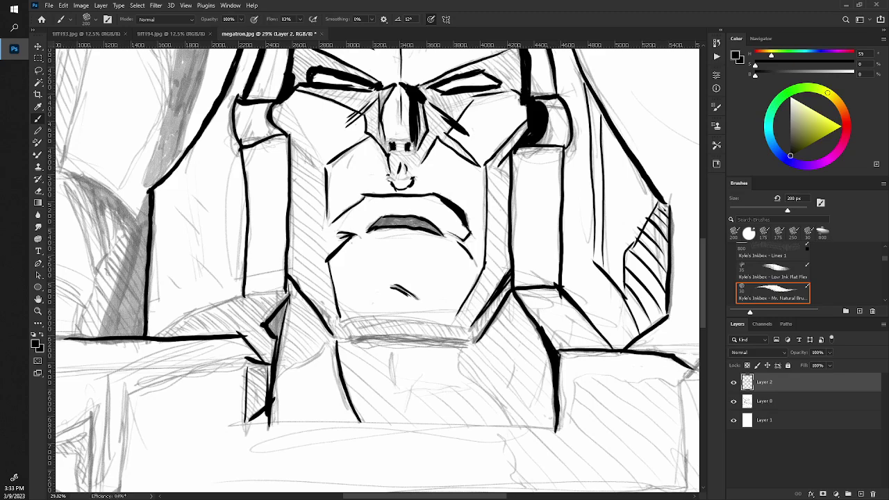
drag(458, 345, 509, 425)
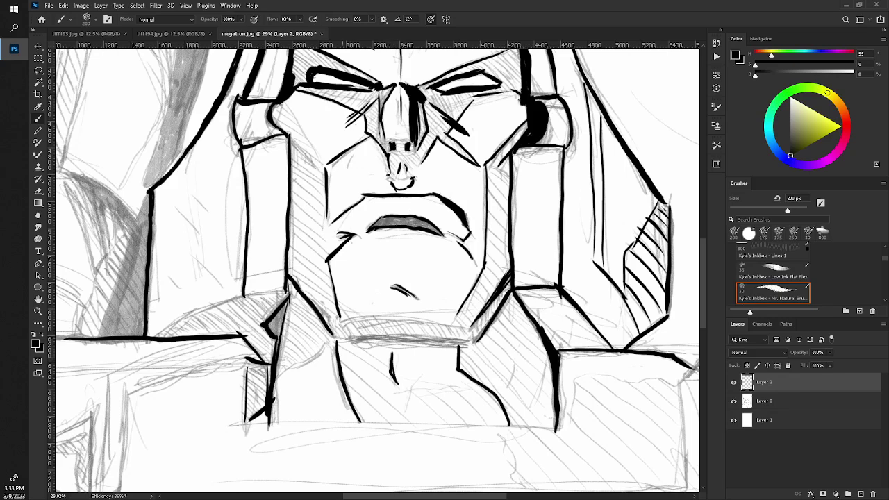
- Redraw the chin's lower edge until clean and hatch shadow along the jaw's right side
drag(339, 337, 476, 345)
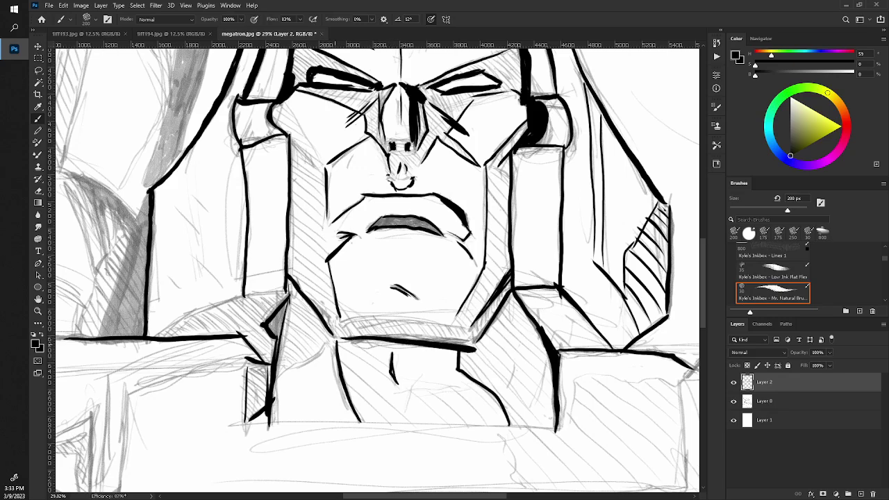
key(ctrl+z)
drag(336, 335, 475, 342)
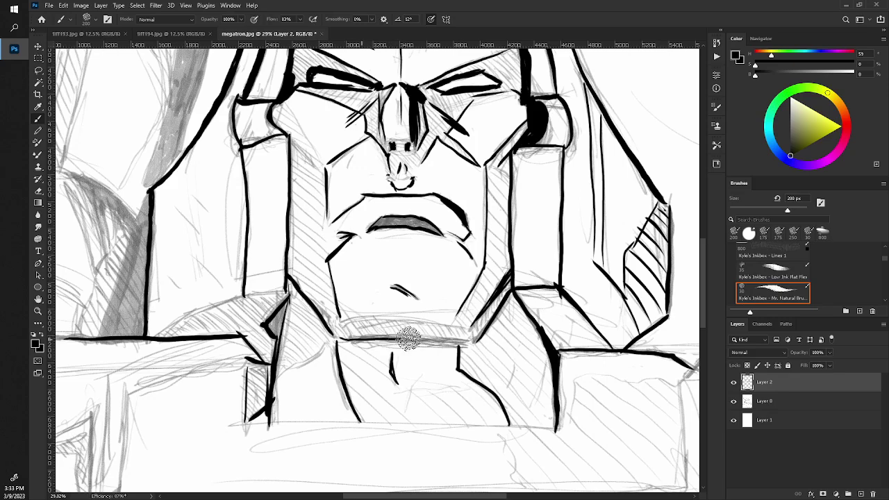
key(ctrl+z)
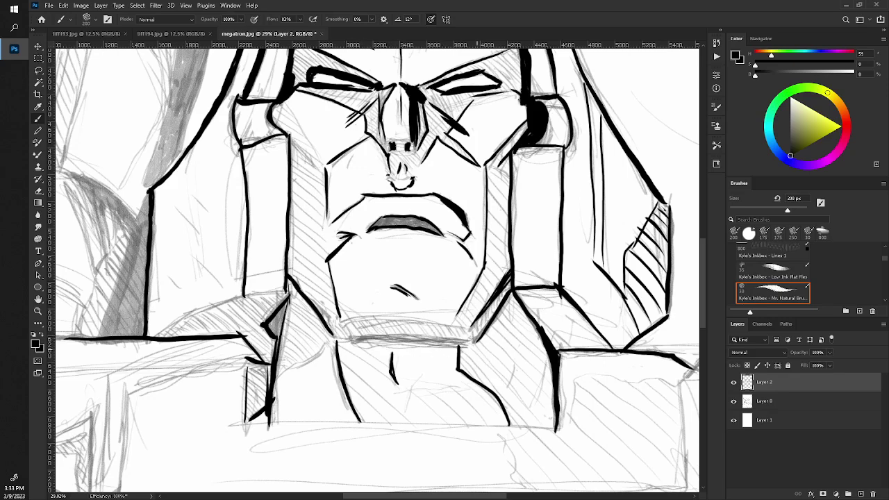
drag(335, 326, 476, 343)
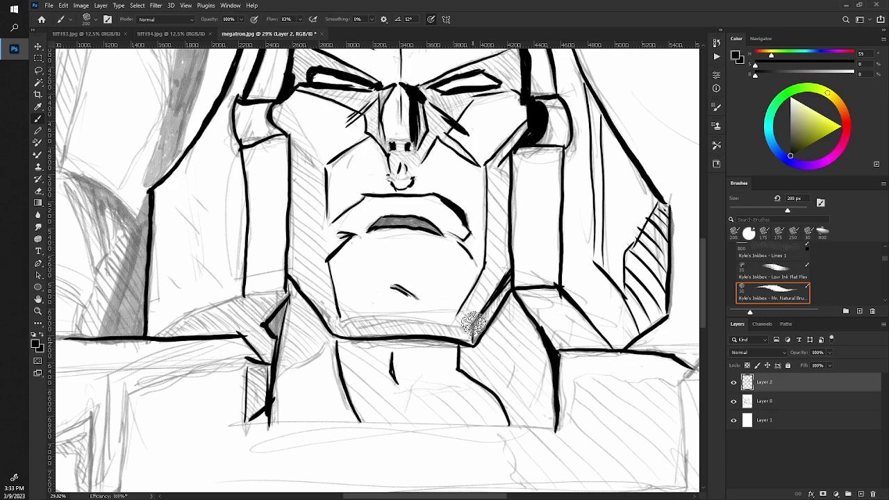
drag(479, 321, 510, 275)
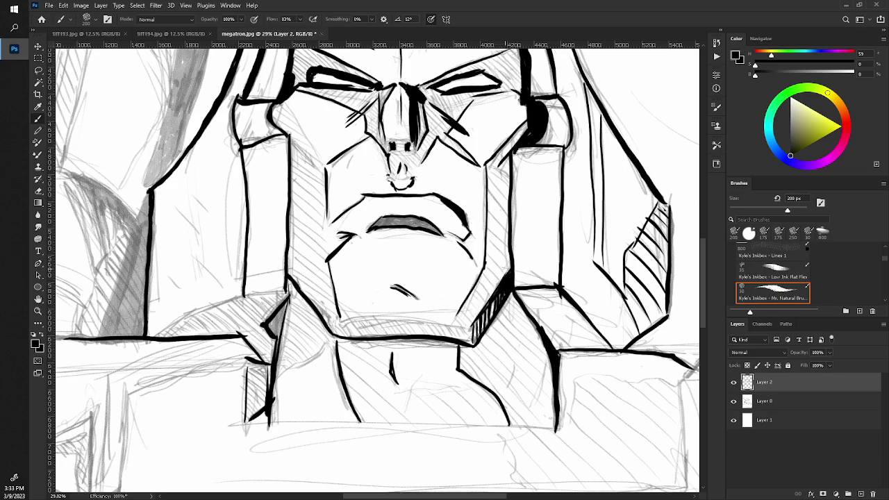
key(z)
drag(248, 208, 229, 214)
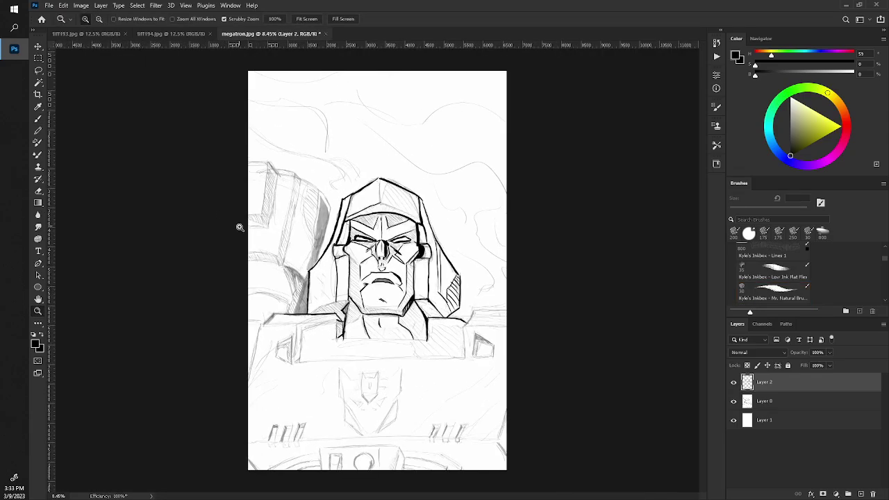
- Ink the lower edge of Megatron's left cheek plate to close its outline
drag(278, 260, 326, 262)
key(b)
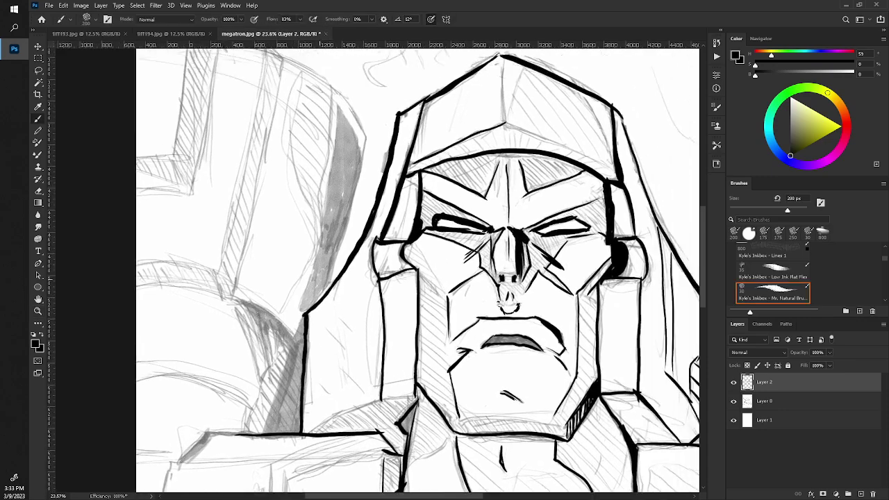
key(e)
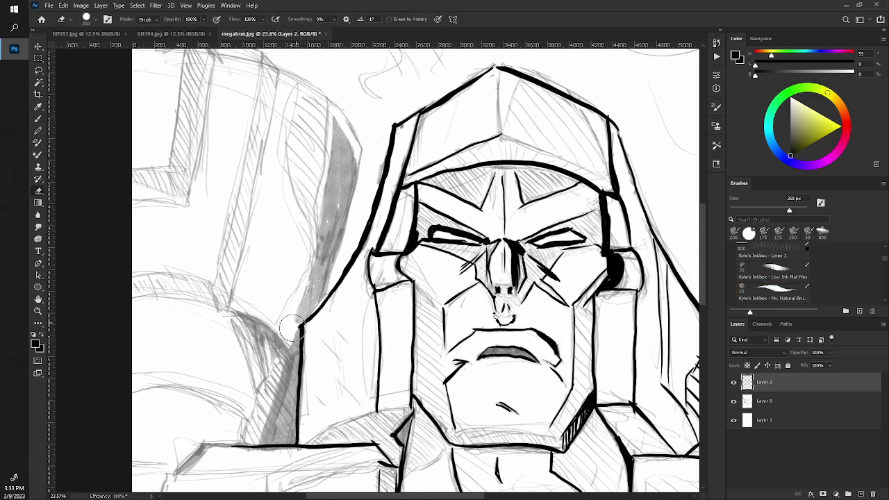
drag(333, 285, 241, 341)
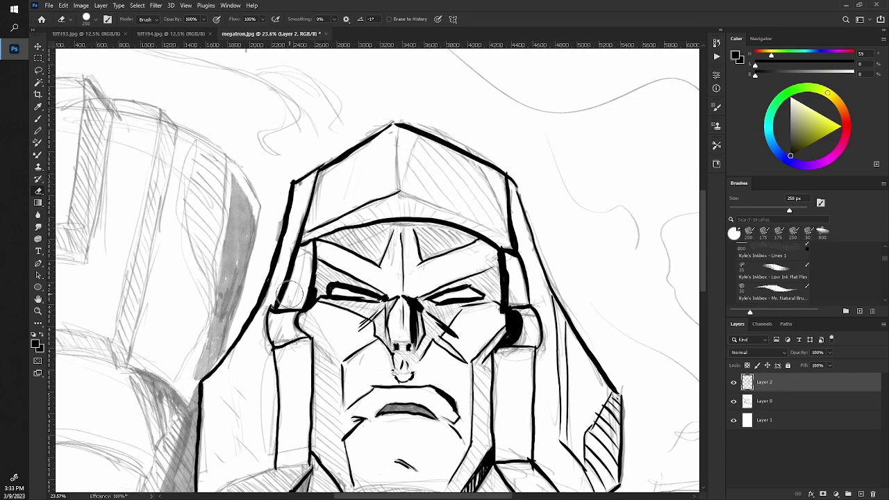
key(b)
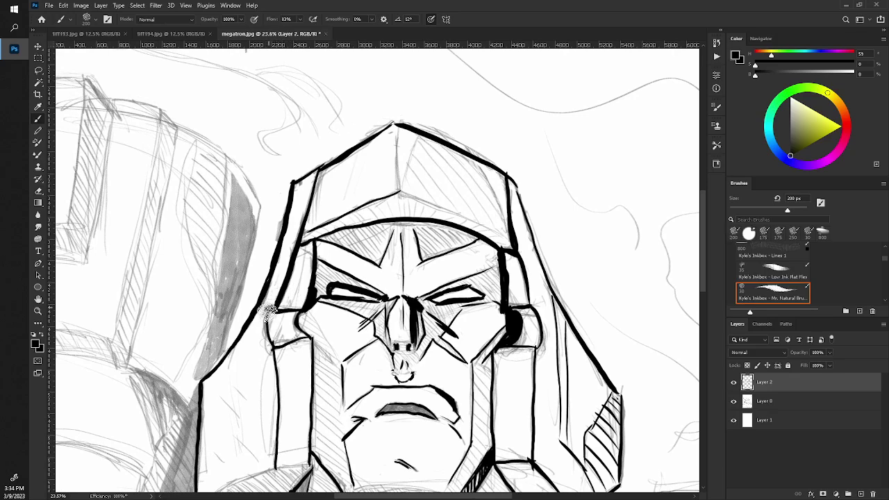
drag(269, 346, 310, 340)
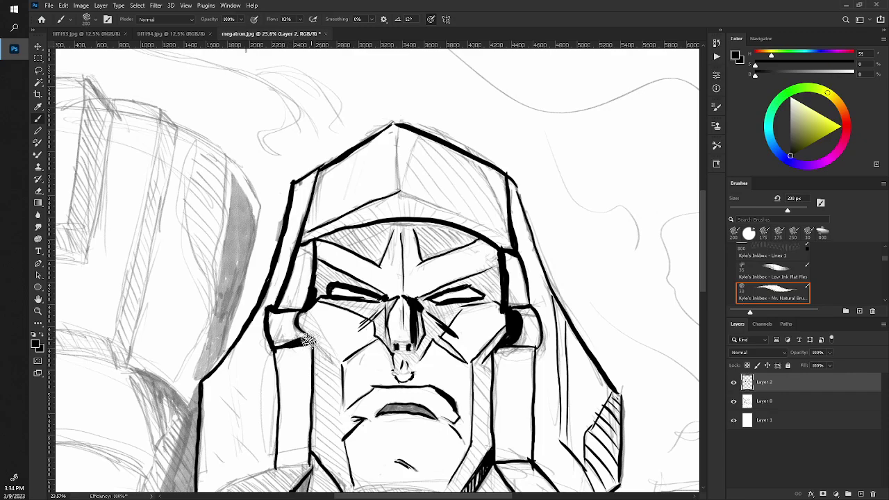
scroll(302, 325, down, 2)
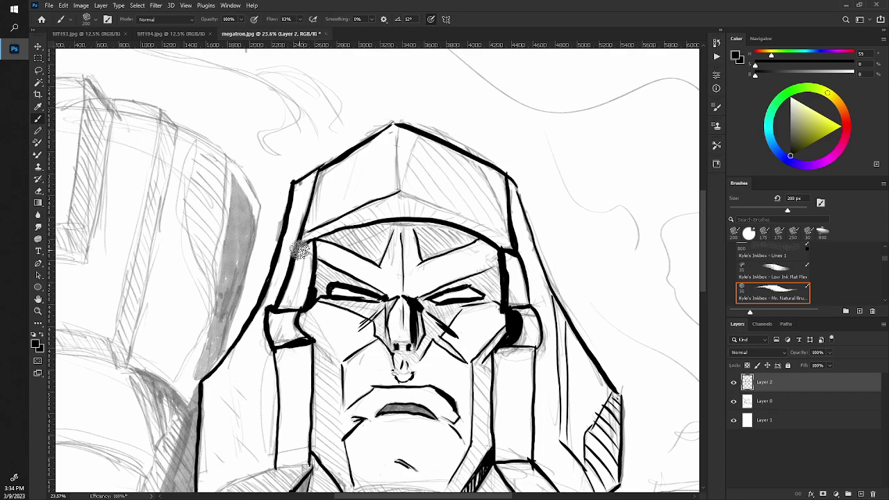
key(z)
drag(299, 222, 236, 225)
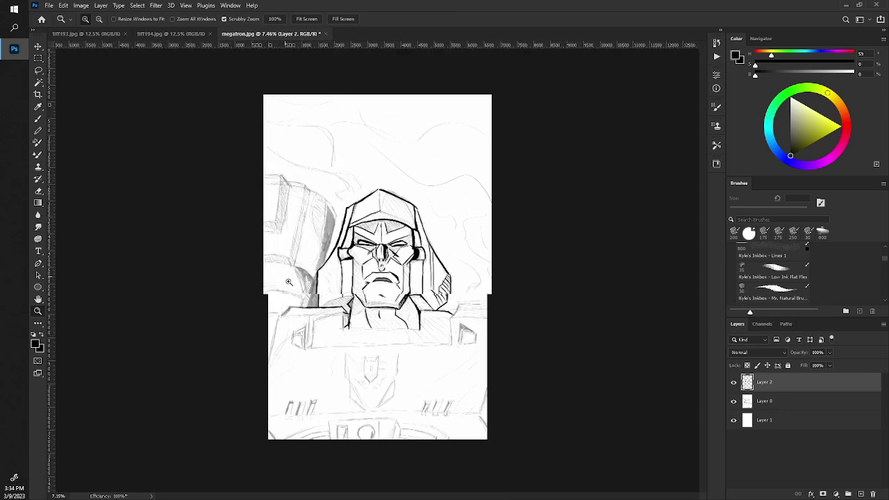
- Draw a diagonal ink line across the cheek
scroll(275, 264, up, 3)
key(b)
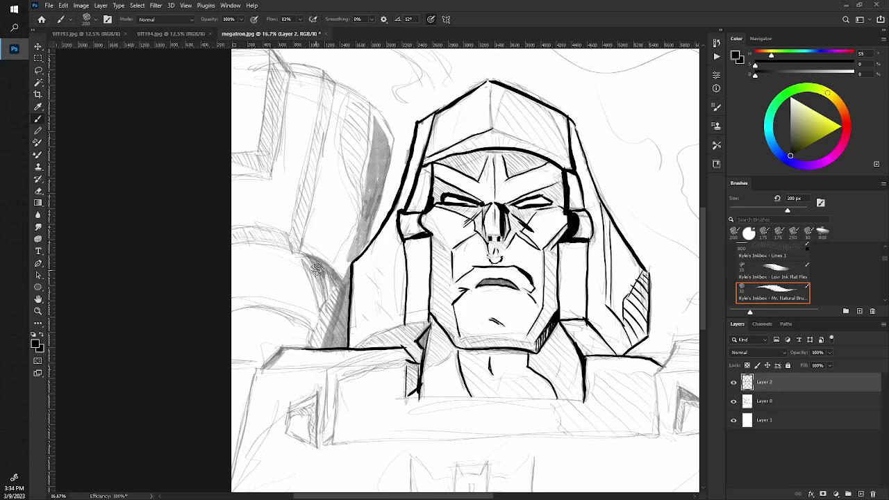
key(z)
mouse_move(317, 270)
mouse_down()
mouse_move(306, 268)
mouse_move(346, 327)
mouse_move(326, 327)
mouse_up()
key(b)
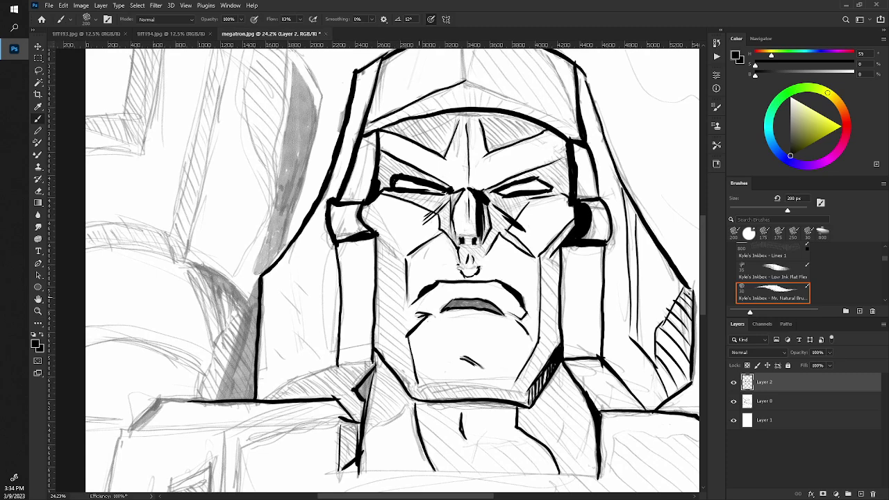
drag(402, 254, 359, 207)
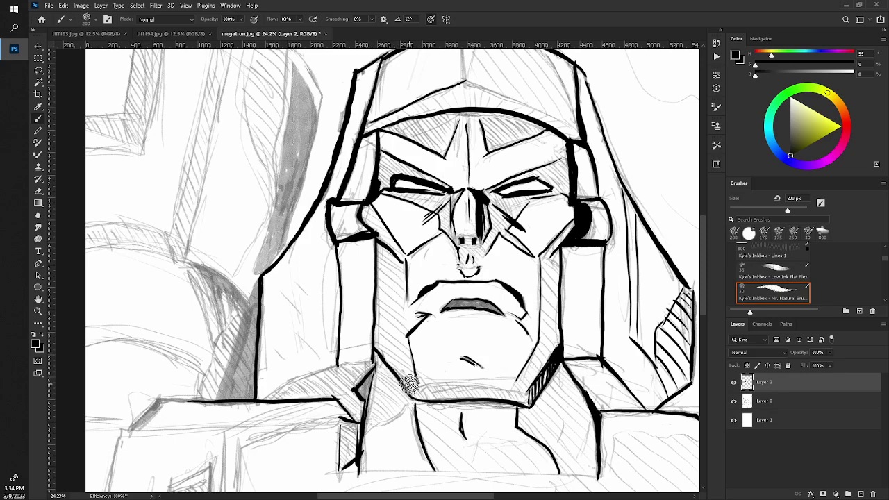
- Build a thick dark shadow line under the jaw with three strokes
drag(408, 377, 514, 392)
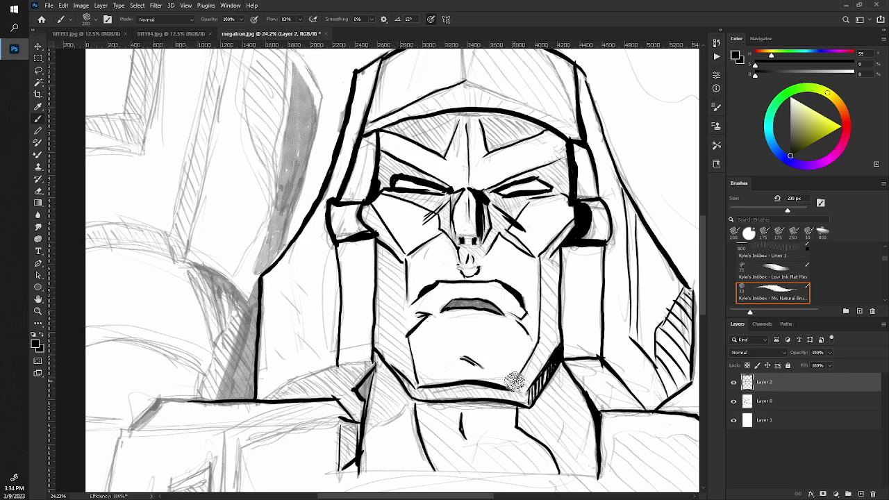
drag(413, 399, 528, 403)
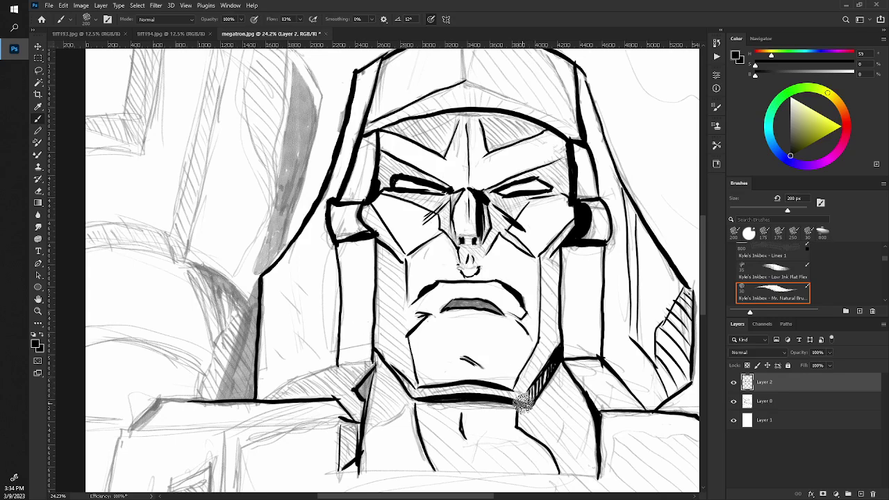
drag(425, 401, 510, 403)
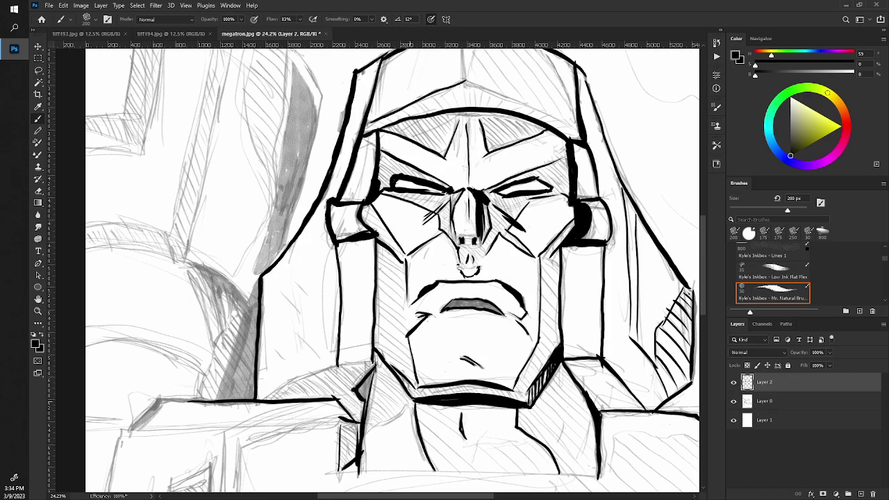
key(z)
mouse_move(351, 337)
mouse_down()
mouse_move(297, 281)
mouse_move(311, 298)
mouse_move(297, 293)
mouse_up()
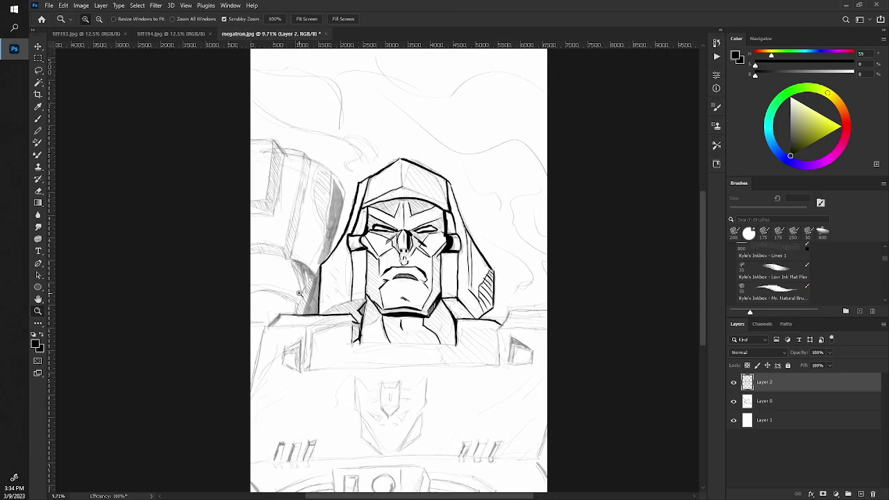
- Bold the chest block's left edge and fill the triangle beside the neck black
drag(338, 328, 356, 344)
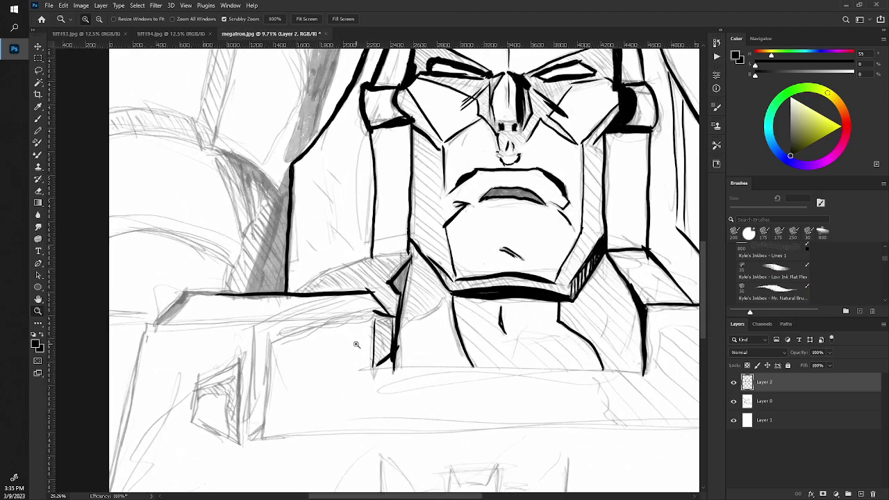
key(b)
mouse_move(368, 391)
mouse_down()
mouse_move(290, 328)
mouse_move(277, 329)
mouse_move(302, 302)
mouse_move(564, 312)
mouse_up()
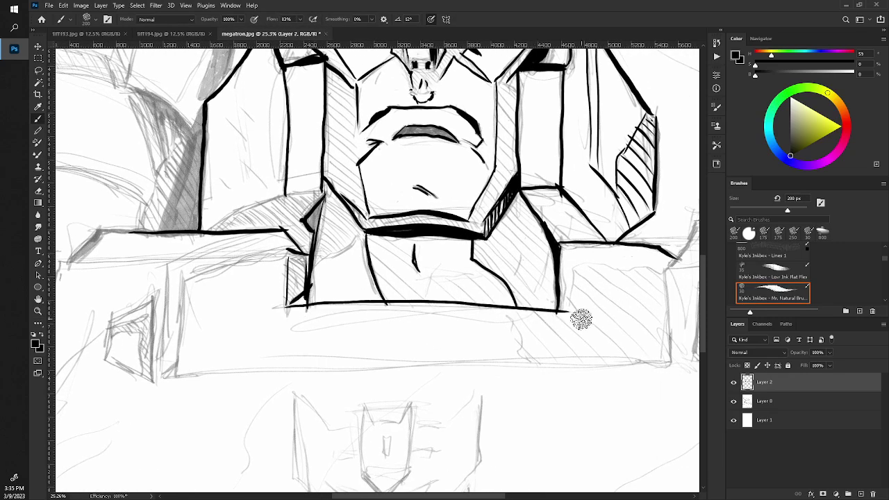
drag(288, 252, 285, 300)
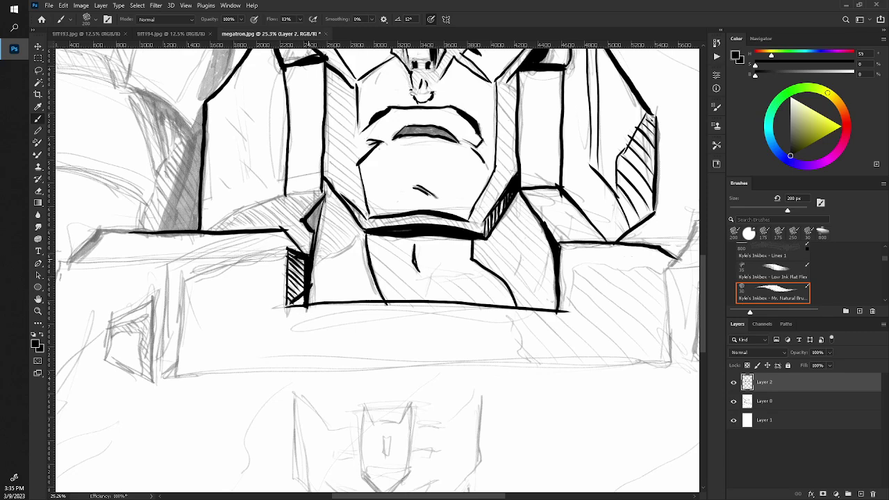
mouse_move(314, 243)
mouse_down()
mouse_move(316, 208)
mouse_move(311, 229)
mouse_up()
scroll(354, 358, down, 5)
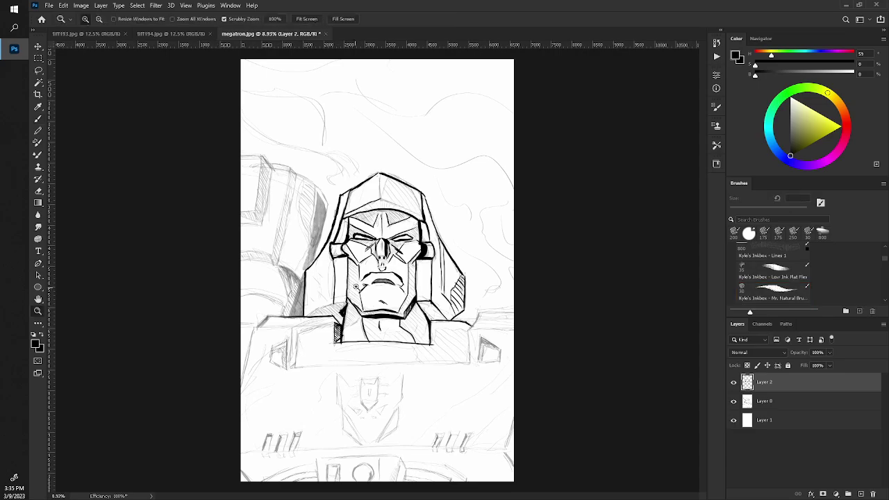
- Hatch beside the nose and fill the shadow under the right brow solid black
scroll(368, 264, up, 1)
scroll(368, 264, up, 3)
scroll(368, 264, up, 2)
scroll(375, 271, up, 3)
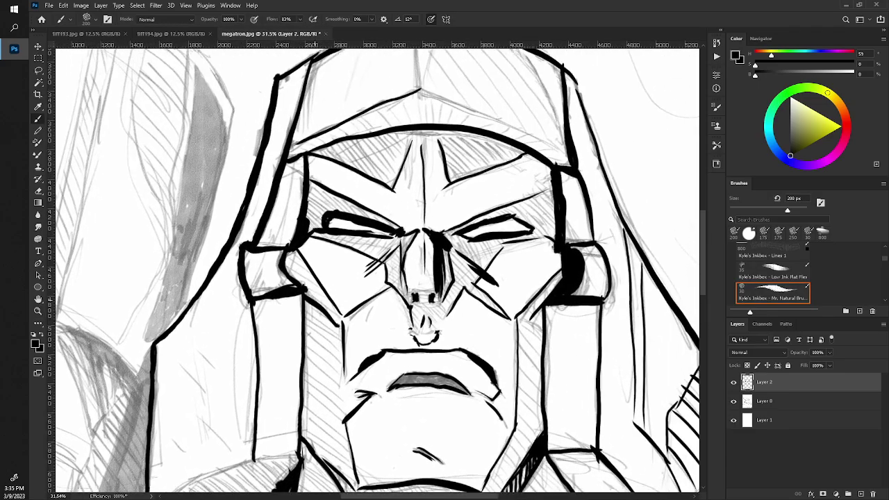
scroll(375, 270, up, 1)
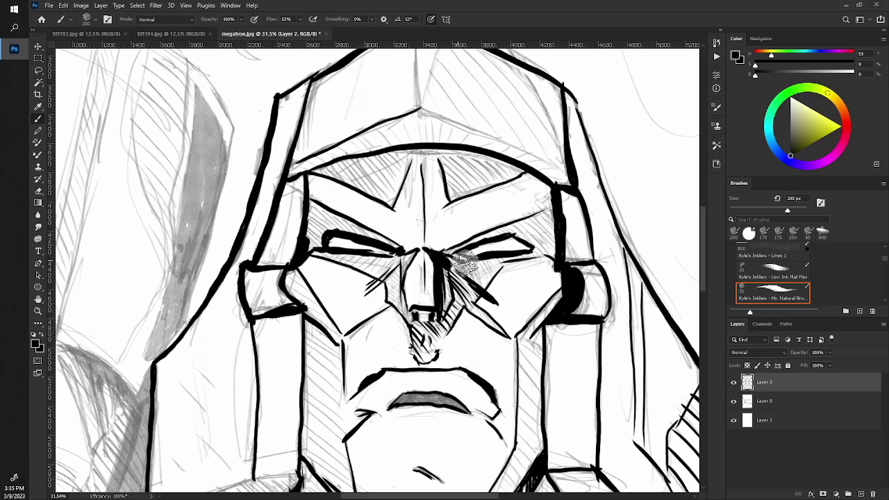
mouse_move(470, 275)
mouse_down()
mouse_move(488, 273)
mouse_move(485, 281)
mouse_up()
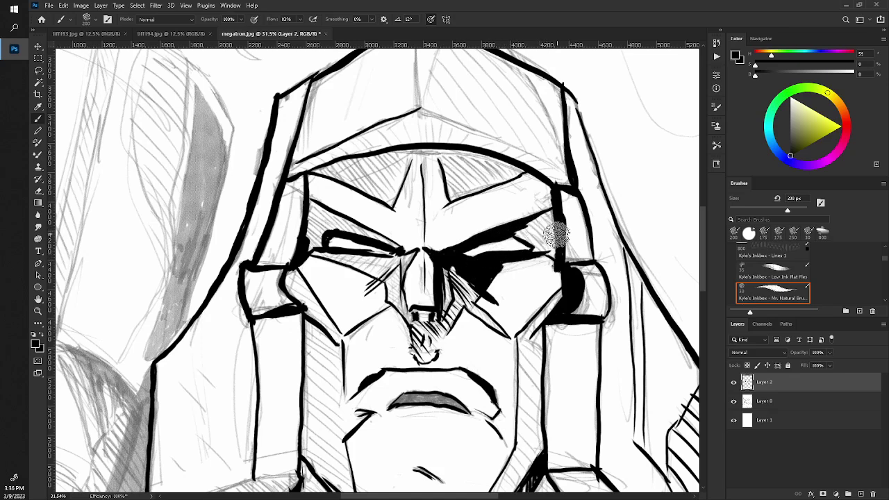
mouse_move(556, 219)
mouse_down()
mouse_move(536, 248)
mouse_move(543, 221)
mouse_move(535, 232)
mouse_move(514, 226)
mouse_move(559, 258)
mouse_up()
- Darken the nose bridge lines and hatch its left side with the Mr. Natural brush
key(z)
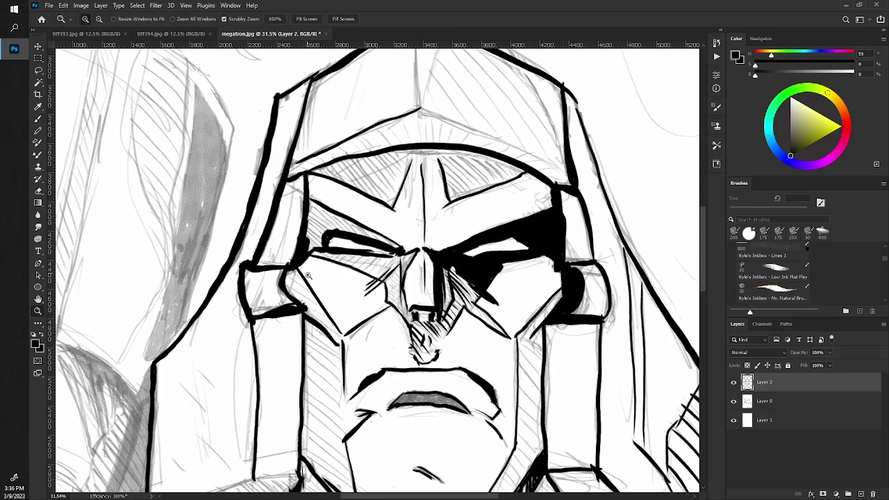
mouse_move(361, 208)
mouse_down()
mouse_move(272, 209)
mouse_move(334, 276)
mouse_up()
click(773, 292)
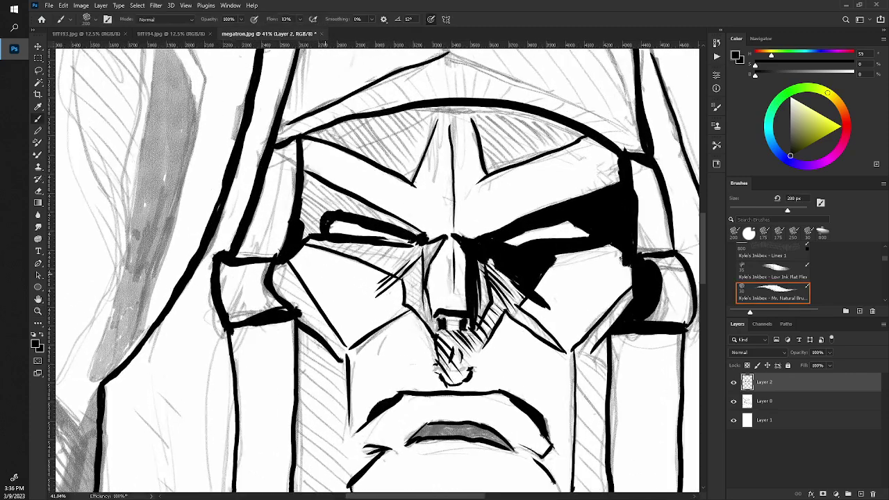
mouse_move(486, 253)
mouse_down()
mouse_move(501, 266)
mouse_move(481, 247)
mouse_up()
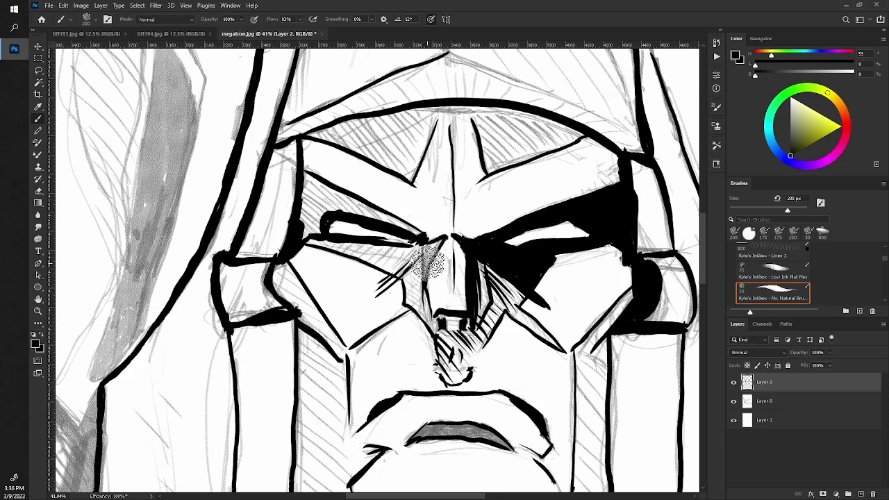
drag(434, 239, 425, 245)
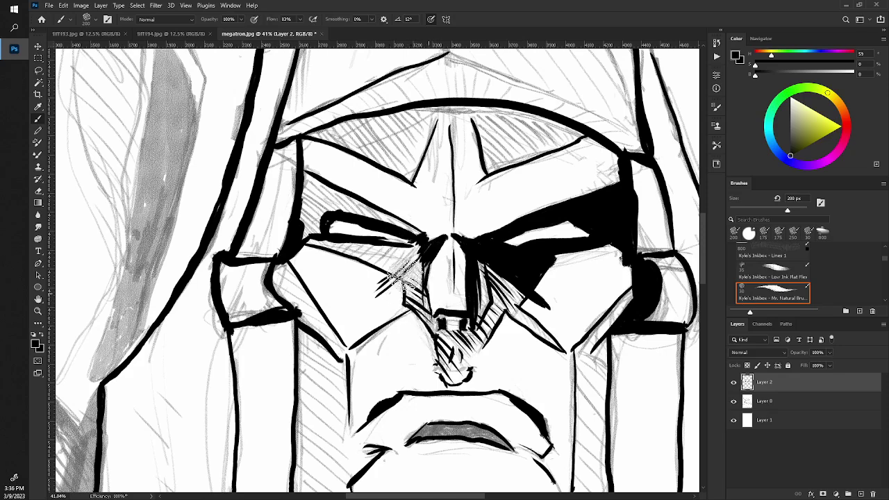
drag(415, 295, 401, 273)
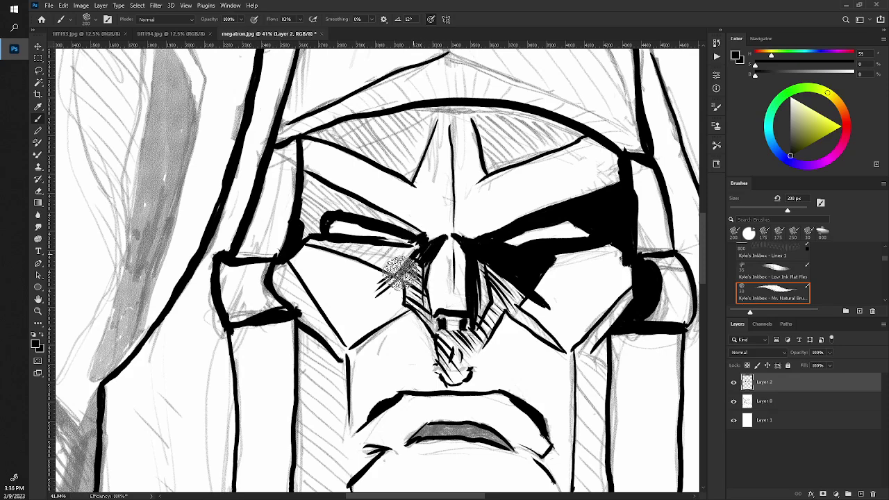
- Fill the left eye's band black, leaving a thin highlight slit, and shrink the eraser
drag(415, 243, 330, 238)
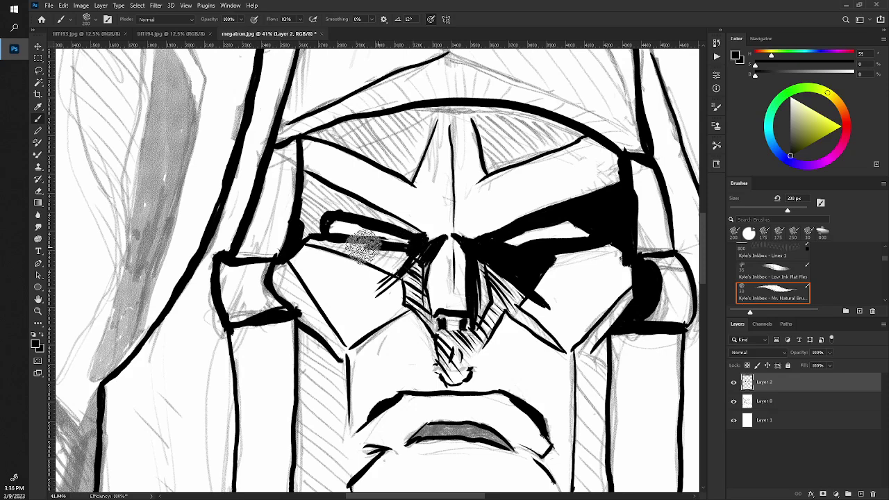
mouse_move(377, 258)
mouse_down()
mouse_move(316, 239)
mouse_move(291, 243)
mouse_move(307, 228)
mouse_move(303, 199)
mouse_move(321, 200)
mouse_move(305, 182)
mouse_move(415, 230)
mouse_move(298, 174)
mouse_move(377, 215)
mouse_move(346, 207)
mouse_move(312, 183)
mouse_move(337, 201)
mouse_up()
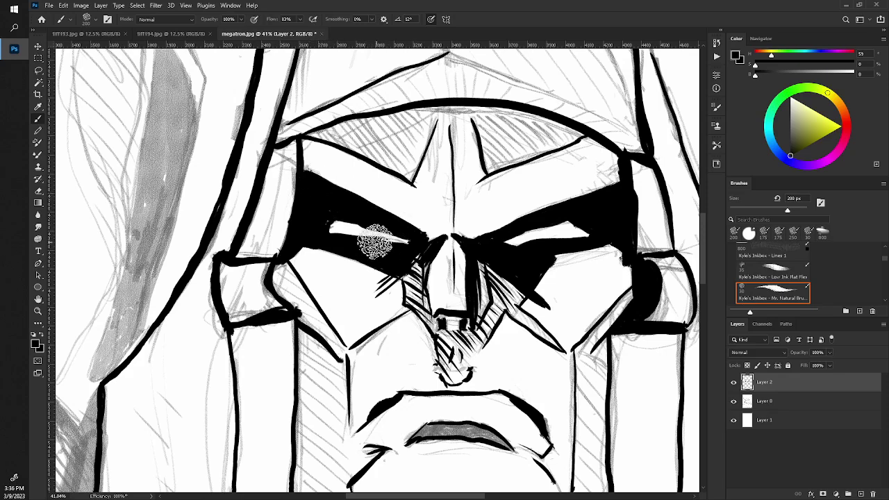
drag(386, 233, 367, 248)
key(e)
key(bracketleft)
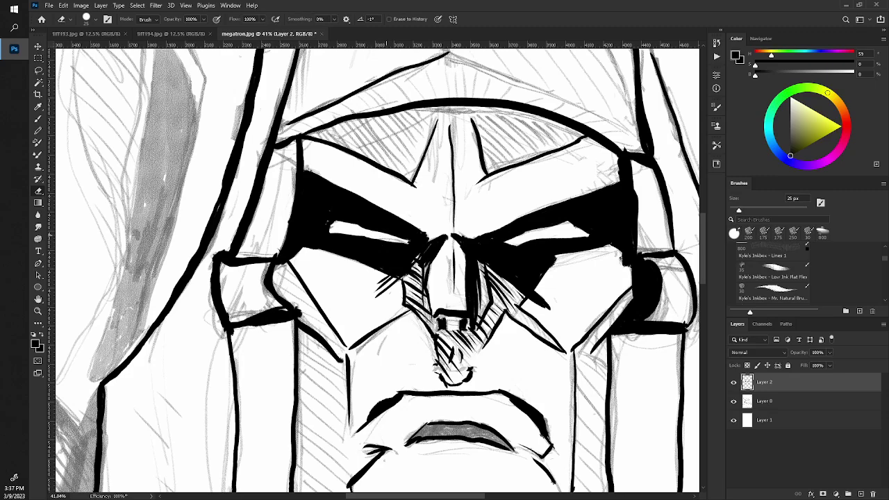
- Ink the chest block's right edge and two lines across the right shoulder
key(z)
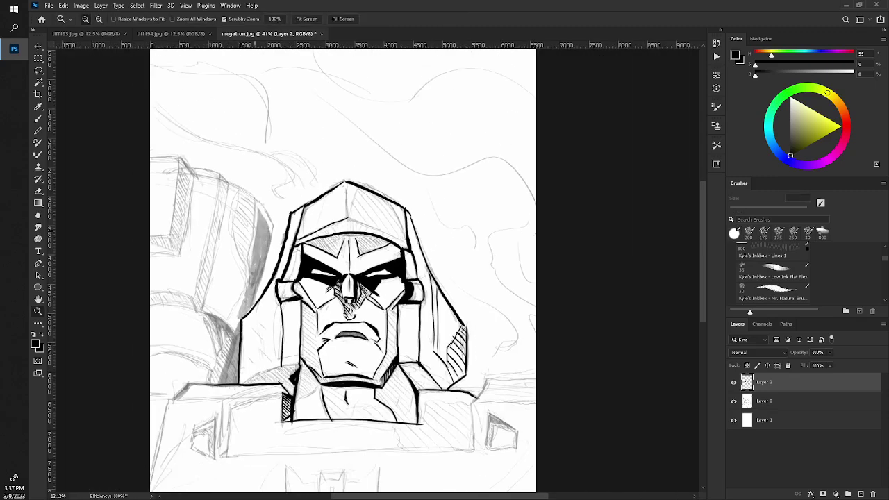
key(ctrl+minus)
key(ctrl+minus)
key(ctrl+minus)
drag(380, 262, 383, 262)
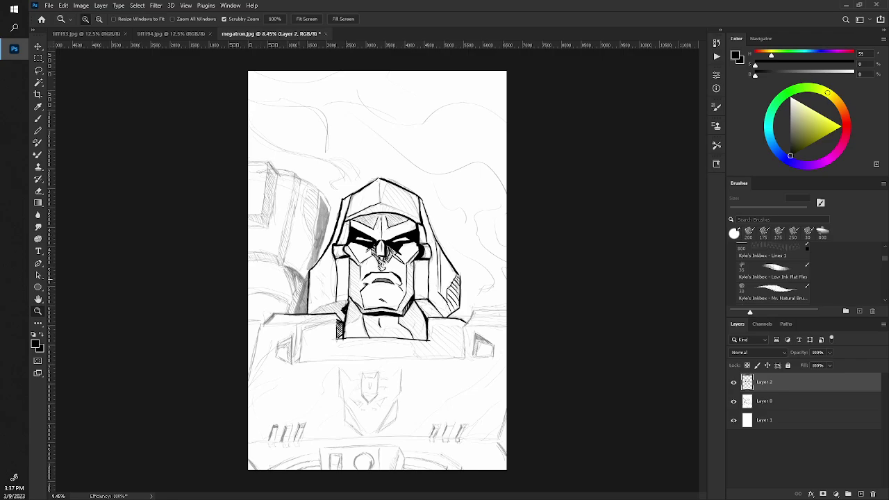
drag(303, 274, 334, 273)
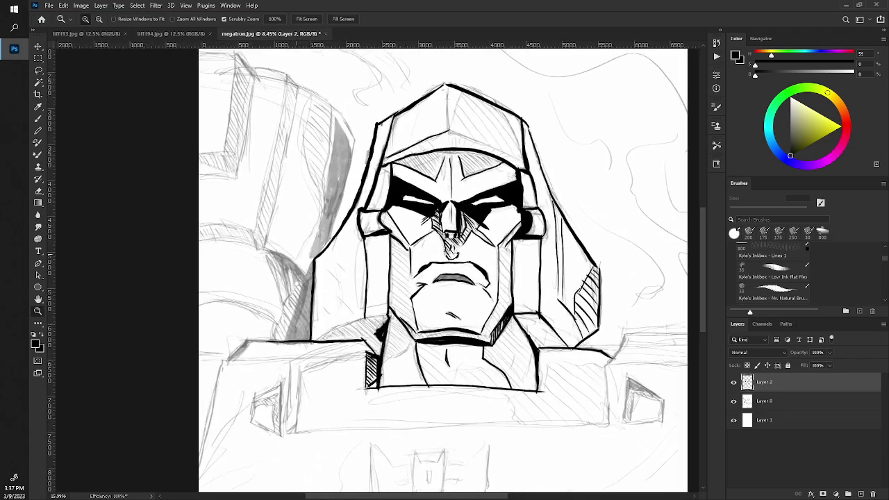
key(b)
drag(347, 277, 276, 239)
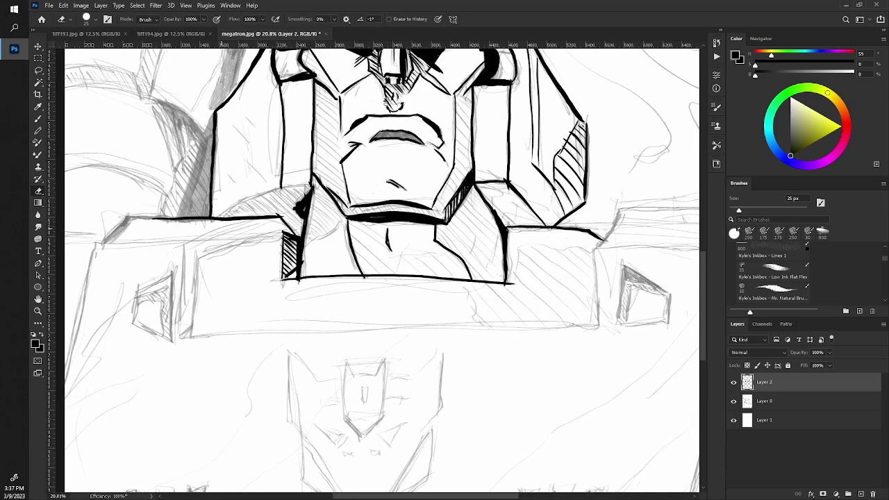
drag(375, 271, 350, 284)
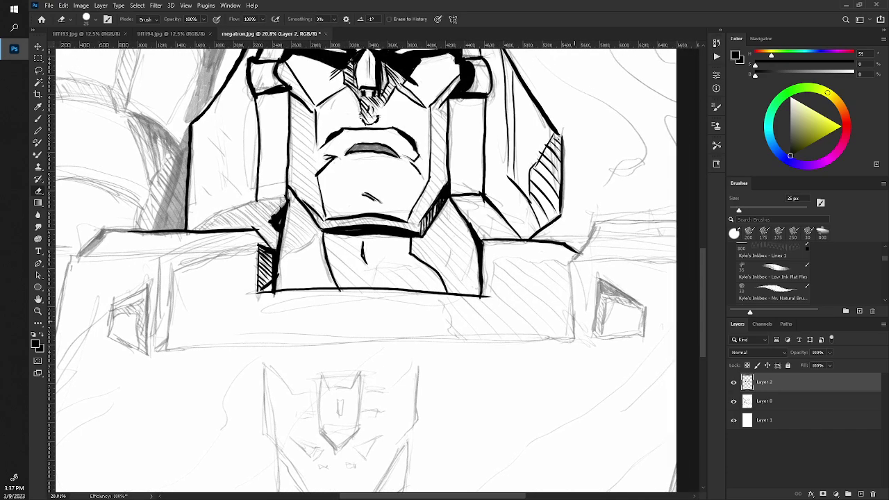
key(b)
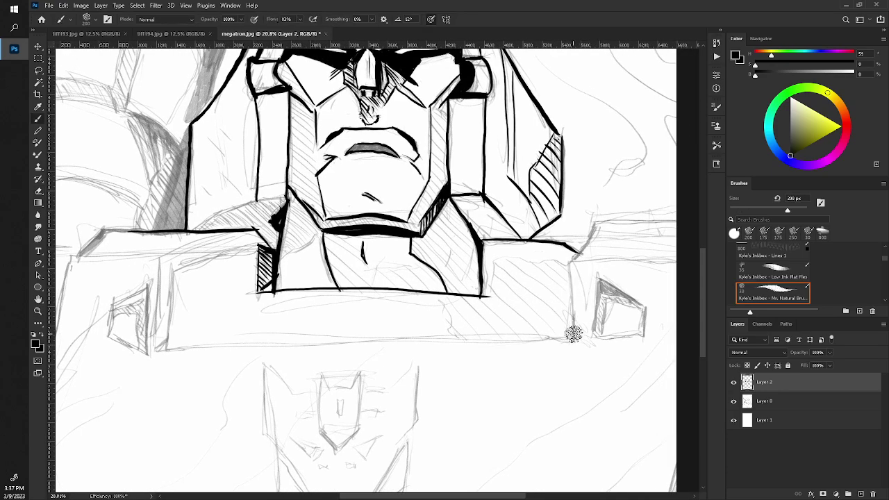
mouse_move(575, 340)
mouse_down()
mouse_move(567, 258)
mouse_move(597, 223)
mouse_up()
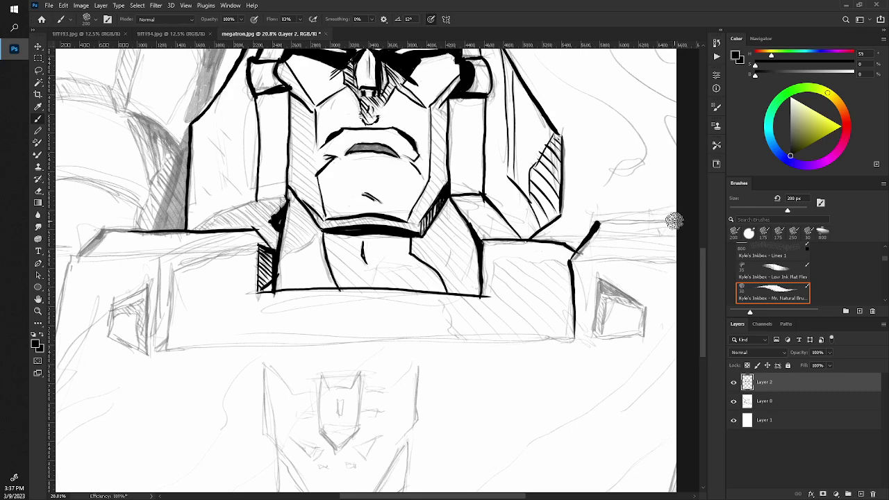
drag(673, 221, 596, 223)
drag(681, 258, 567, 261)
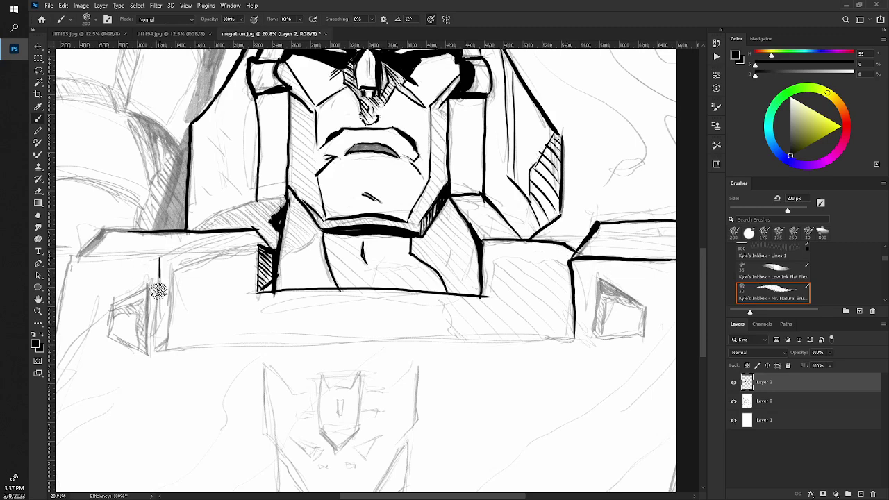
- Ink two vertical lines on the left chest and the left shoulder's edges
drag(158, 291, 153, 355)
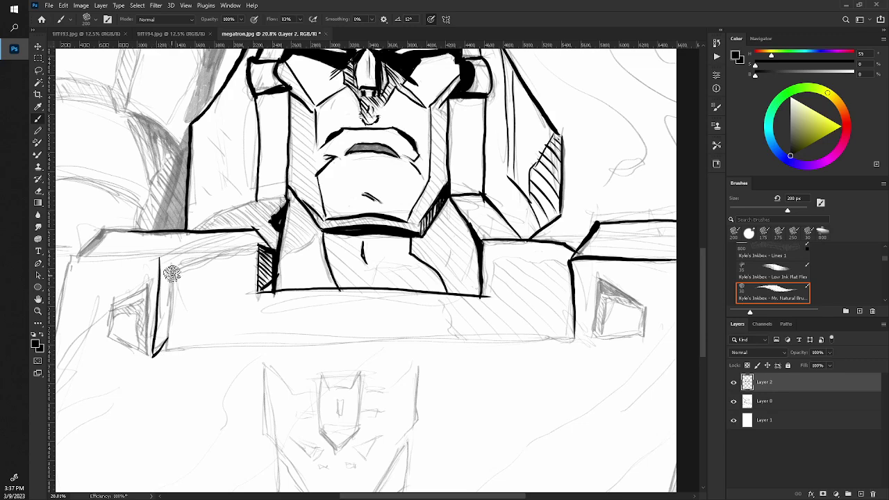
drag(172, 273, 160, 346)
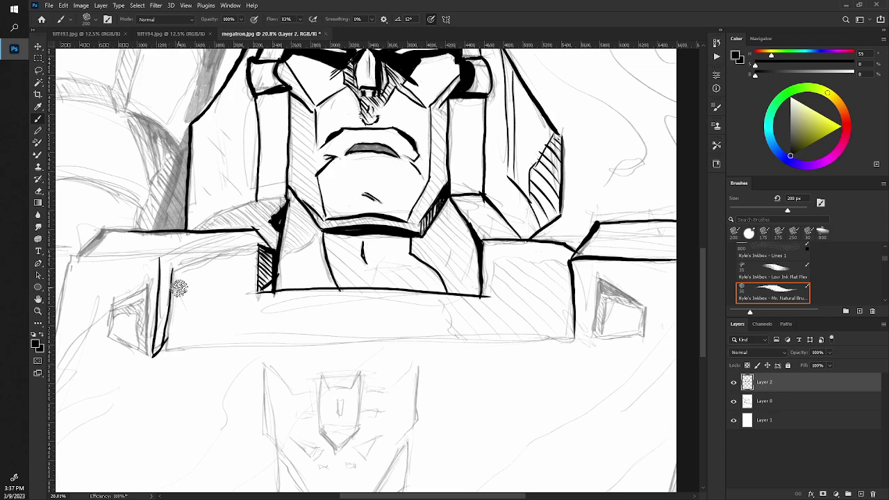
key(ctrl+z)
drag(173, 261, 168, 350)
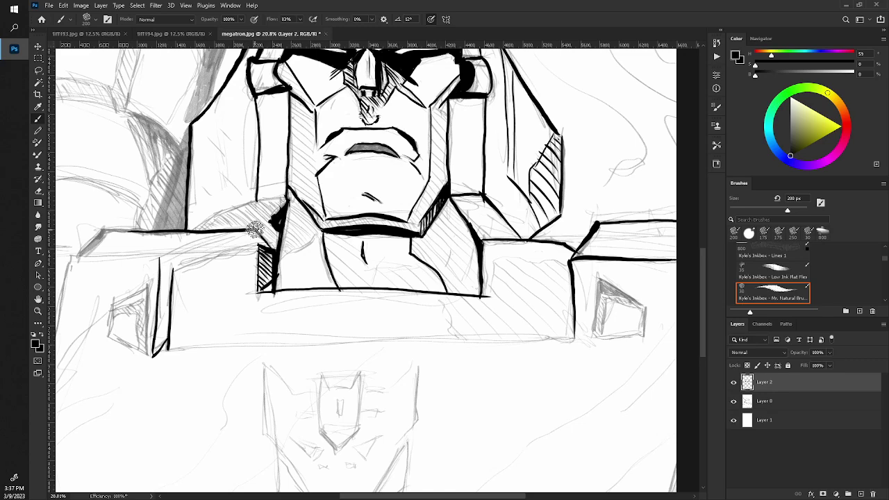
drag(258, 230, 160, 262)
drag(257, 243, 166, 261)
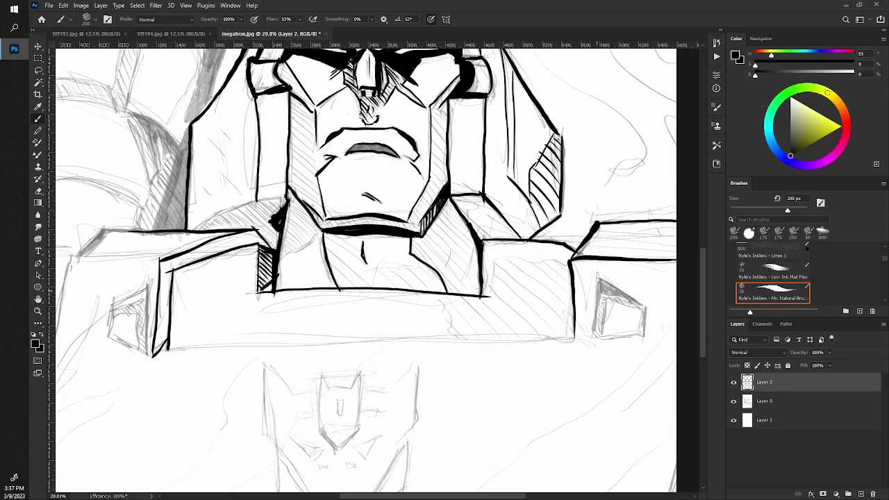
- Outline the small right box and fill its top corner with black
drag(599, 276, 596, 329)
drag(648, 309, 600, 275)
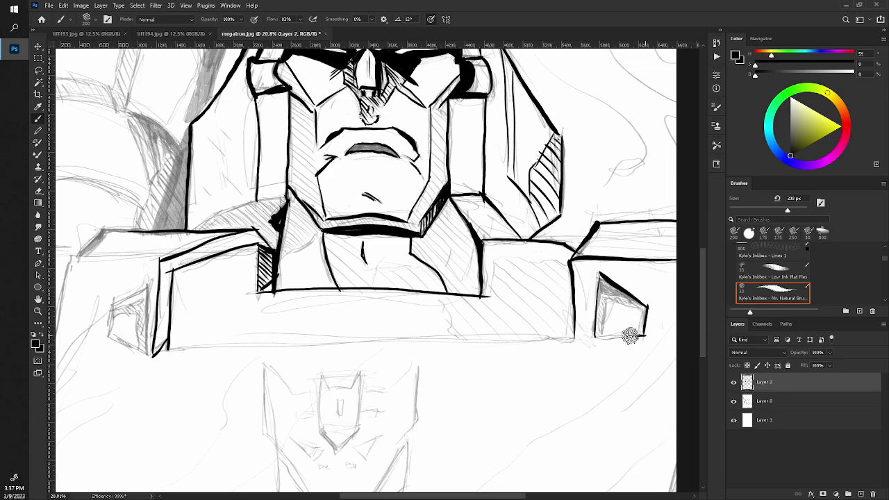
drag(646, 335, 596, 338)
mouse_move(600, 291)
mouse_down()
mouse_move(647, 318)
mouse_move(633, 334)
mouse_up()
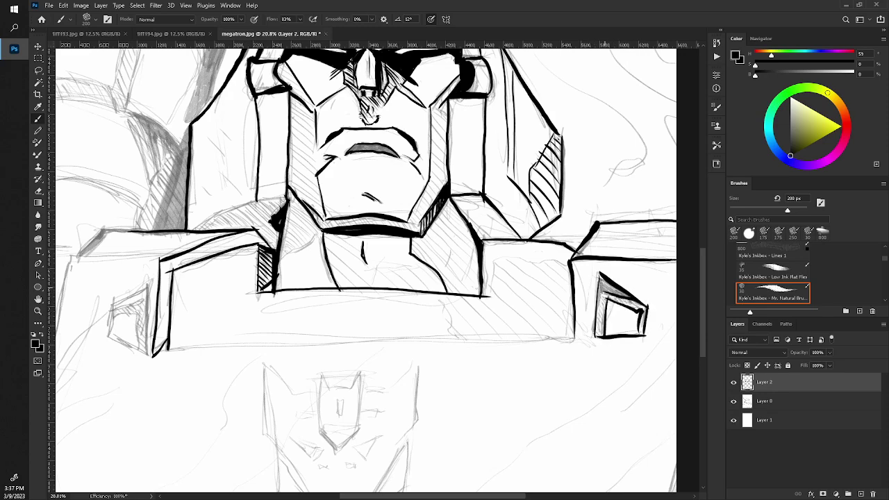
drag(599, 277, 596, 326)
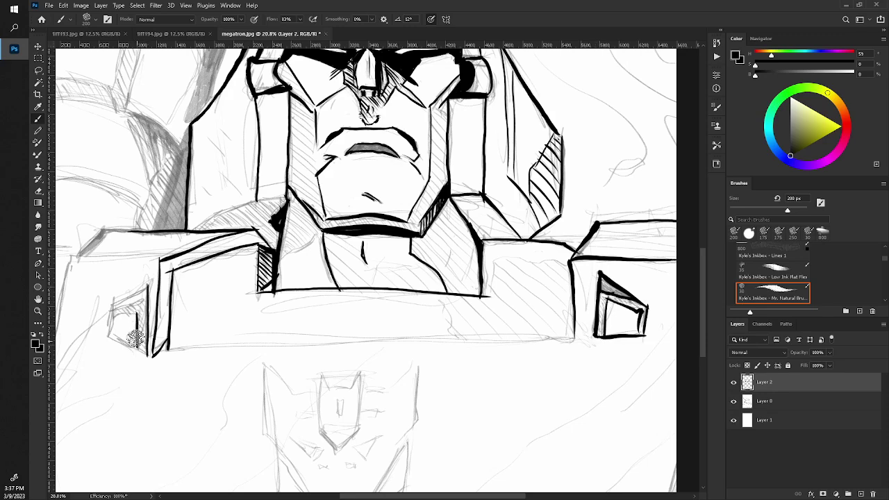
- Outline the small left box and fill its interior with black shadow
mouse_move(127, 314)
mouse_down()
mouse_move(138, 307)
mouse_move(110, 333)
mouse_move(134, 350)
mouse_up()
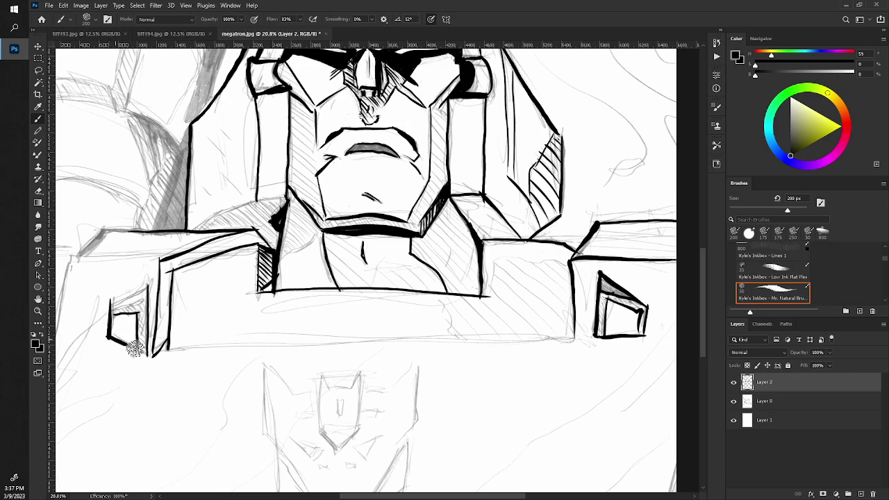
drag(146, 283, 111, 303)
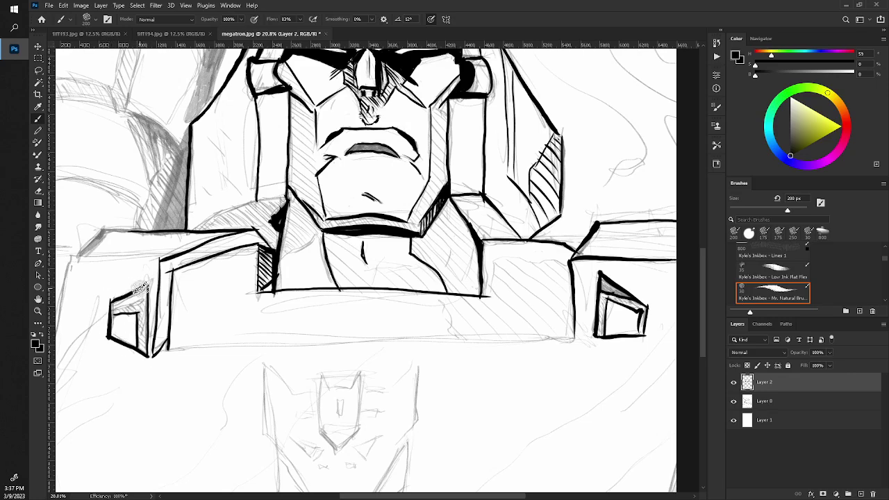
mouse_move(146, 295)
mouse_down()
mouse_move(107, 307)
mouse_move(142, 302)
mouse_move(143, 347)
mouse_up()
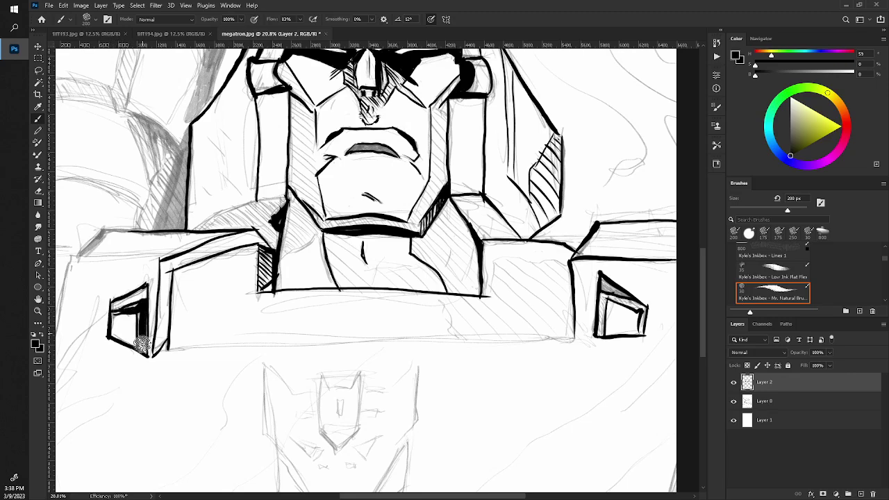
mouse_move(141, 313)
mouse_down()
mouse_move(144, 320)
mouse_move(108, 317)
mouse_up()
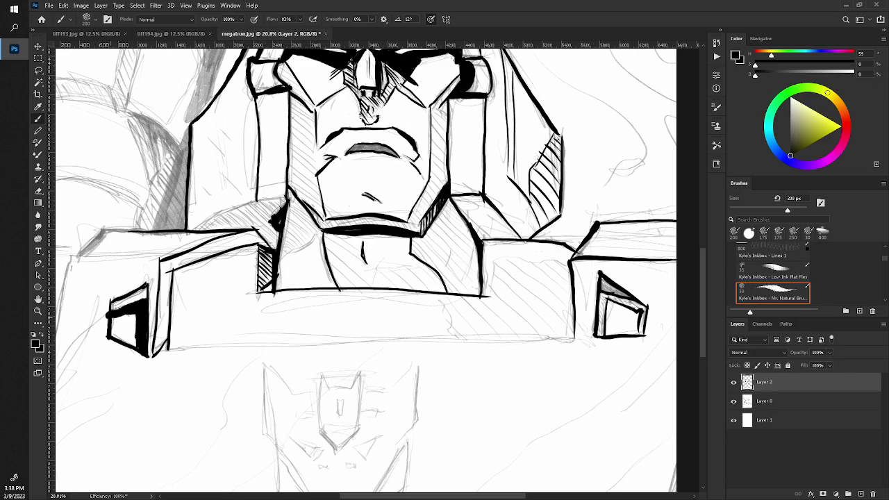
- Fill the right box's top wedge solid black
key(e)
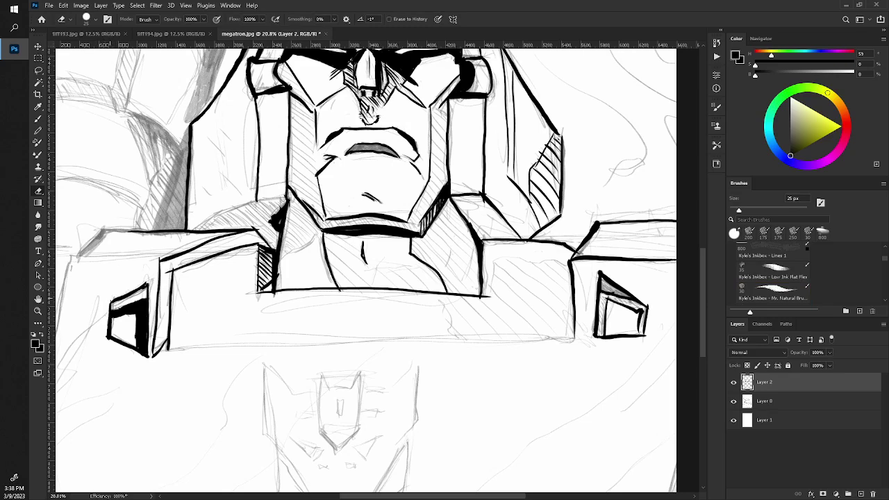
key(b)
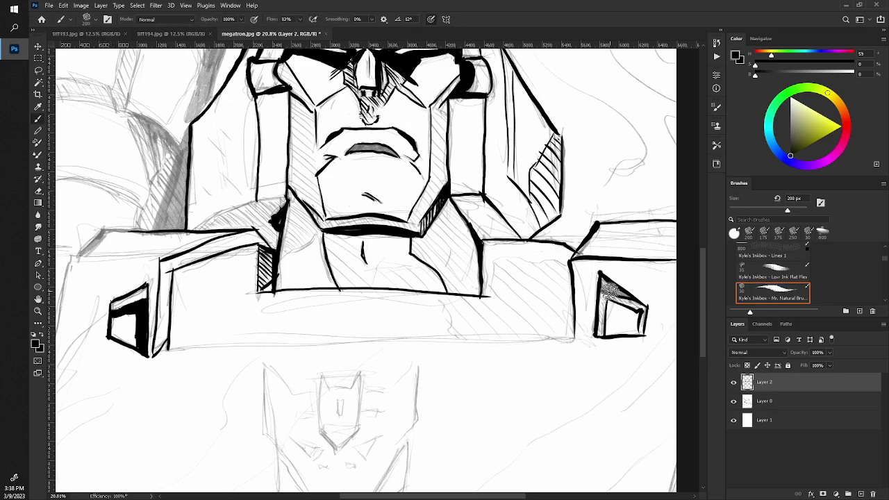
drag(613, 287, 604, 280)
click(604, 290)
key(z)
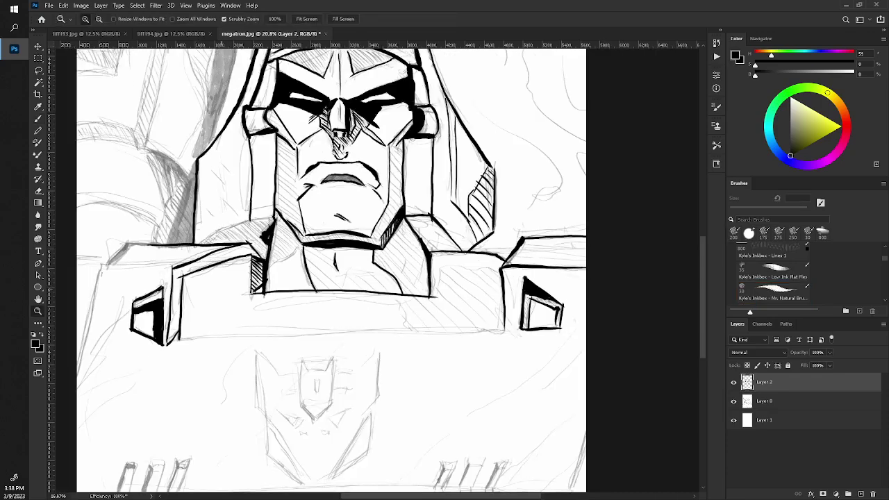
scroll(377, 271, down, 5)
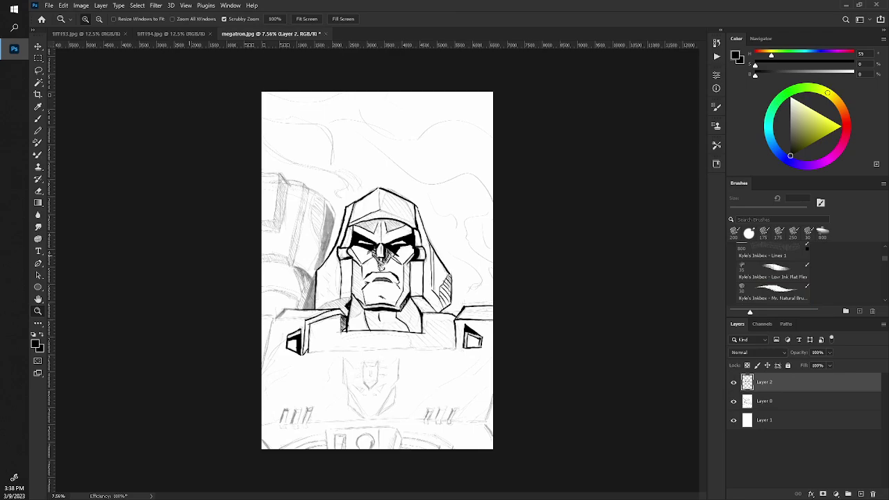
scroll(264, 296, up, 3)
scroll(263, 296, up, 2)
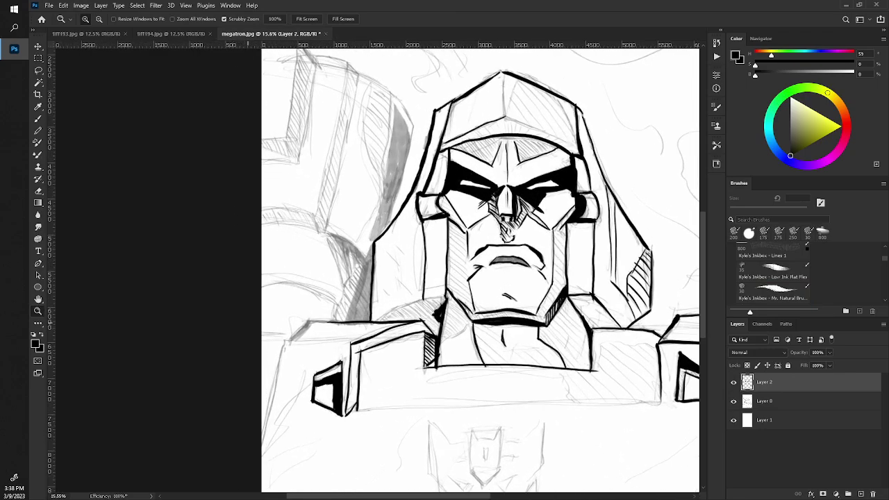
- Rotate the canvas a quarter turn to ink the chest plate's long bottom edge
key(b)
drag(270, 359, 190, 253)
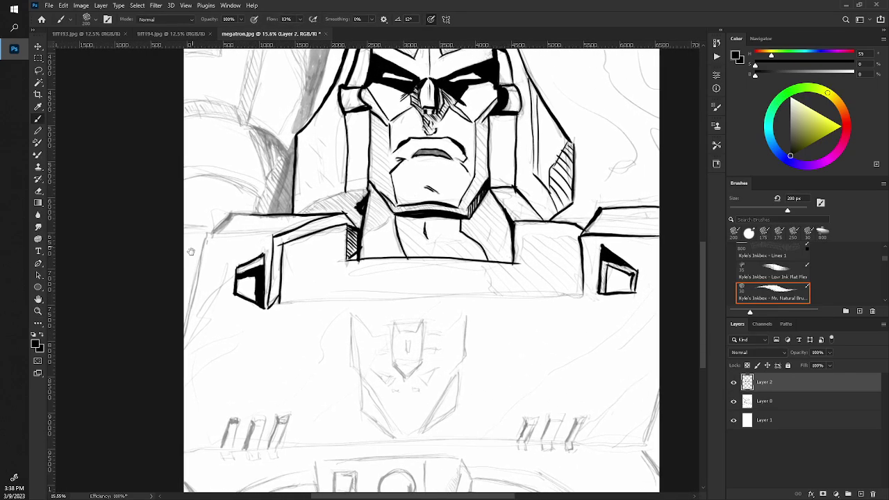
key(r)
drag(171, 331, 361, 69)
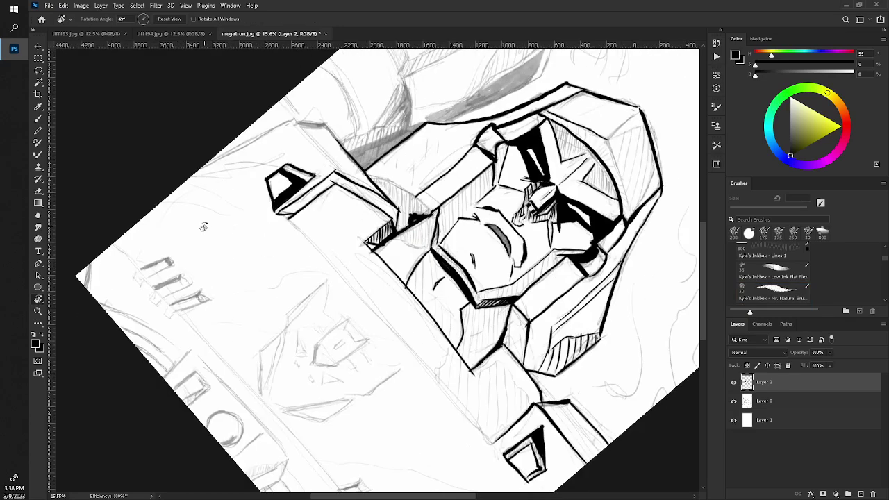
key(b)
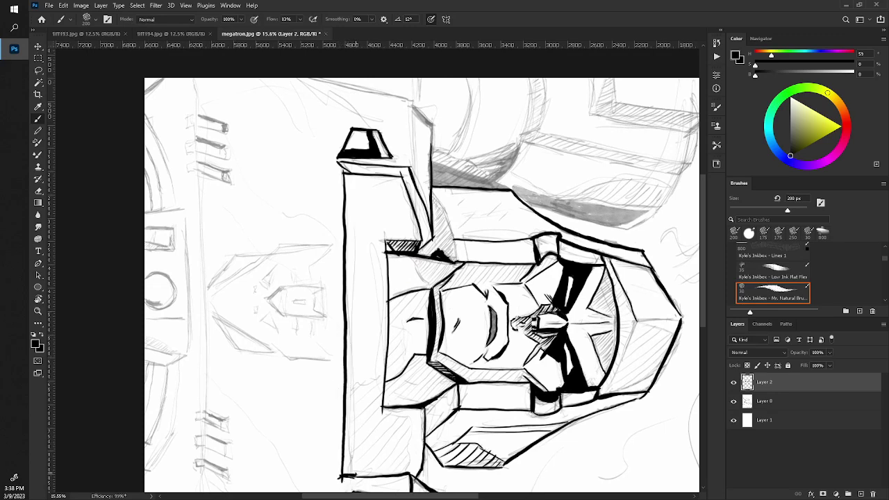
- Turn the canvas upright and erase the stray corner tick with a 70 px eraser
key(r)
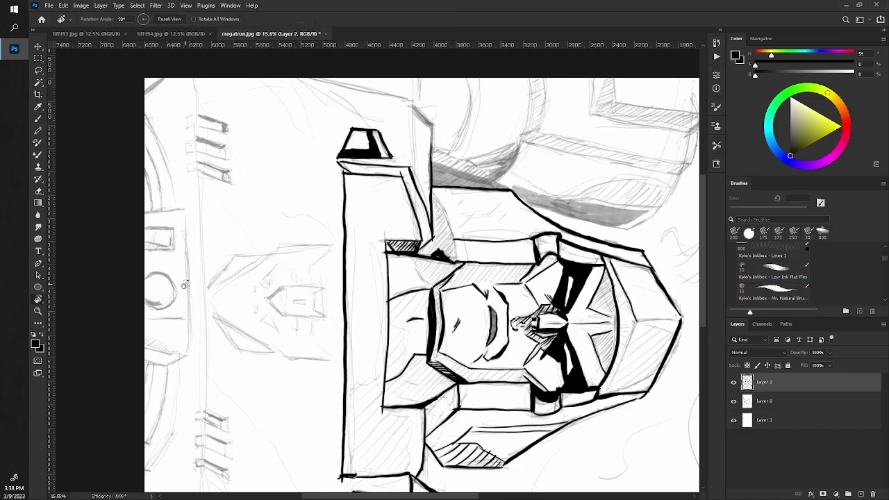
drag(179, 278, 354, 463)
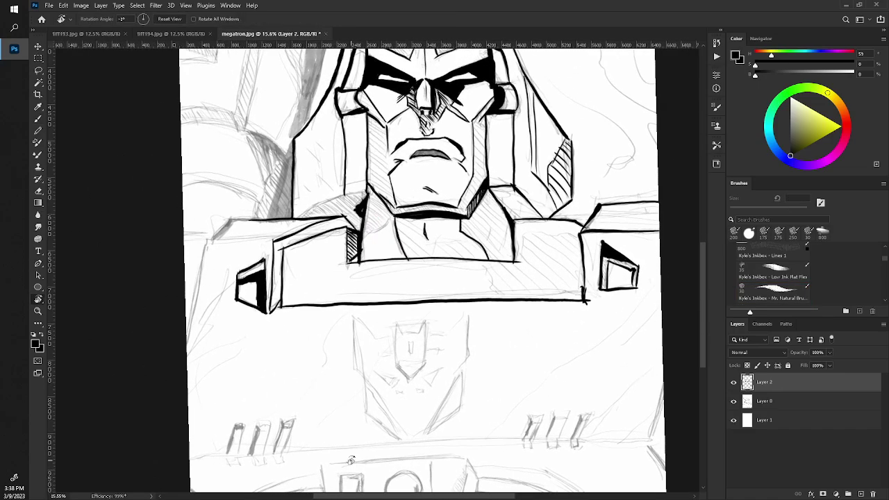
key(b)
key(e)
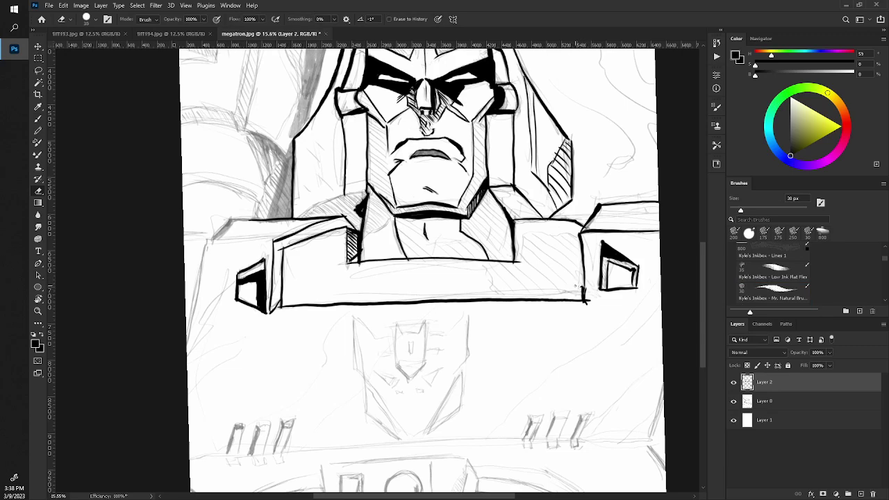
key(bracketright)
key(bracketright)
key(bracketright)
key(b)
key(z)
drag(580, 208, 240, 264)
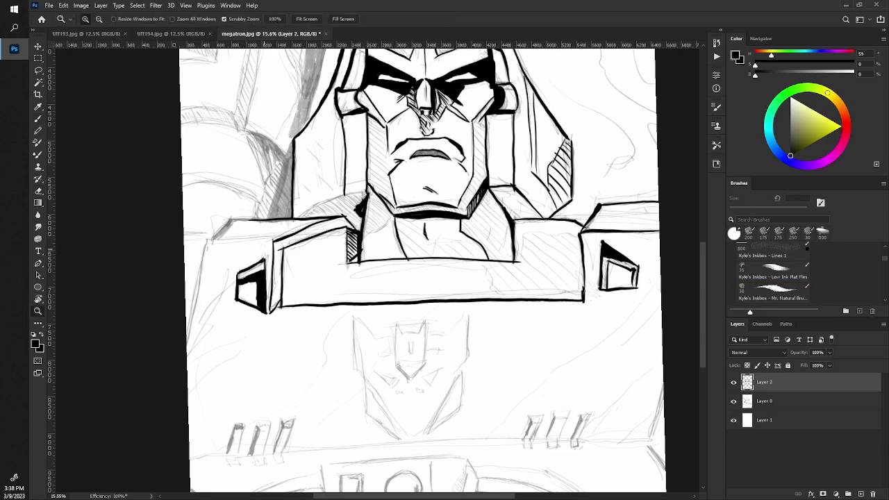
- Ink a diagonal at the left box corner and bold top and vertical edges on the right chest panel
drag(320, 358, 431, 357)
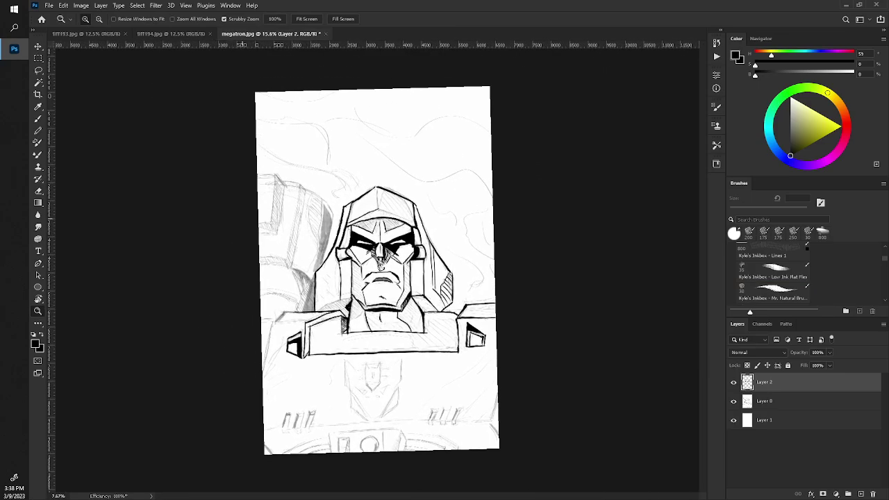
key(b)
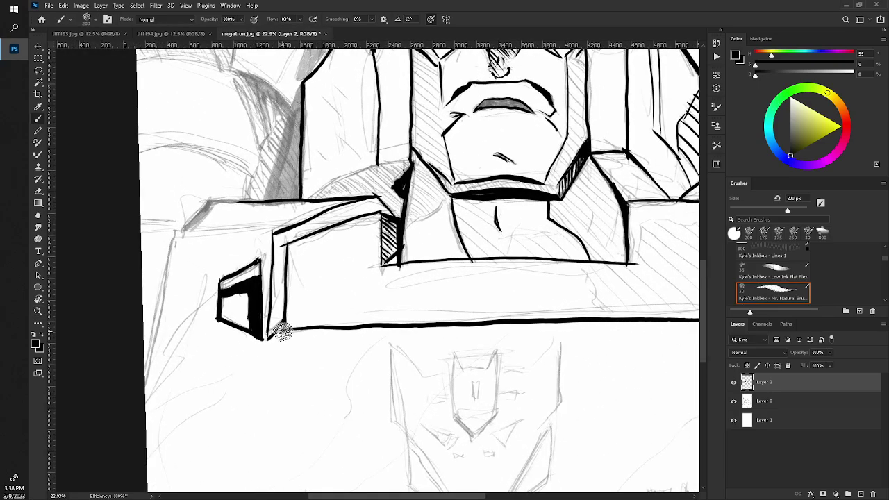
mouse_move(267, 339)
mouse_down()
mouse_move(284, 324)
mouse_move(125, 306)
mouse_up()
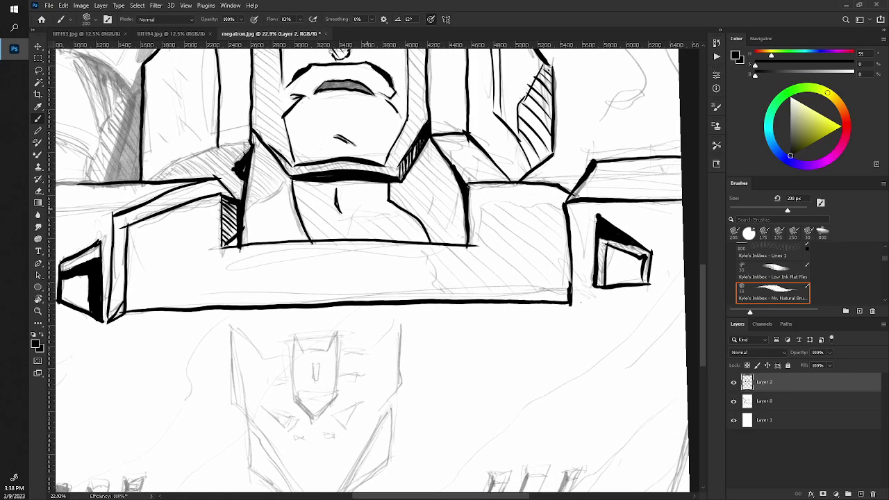
drag(482, 203, 481, 246)
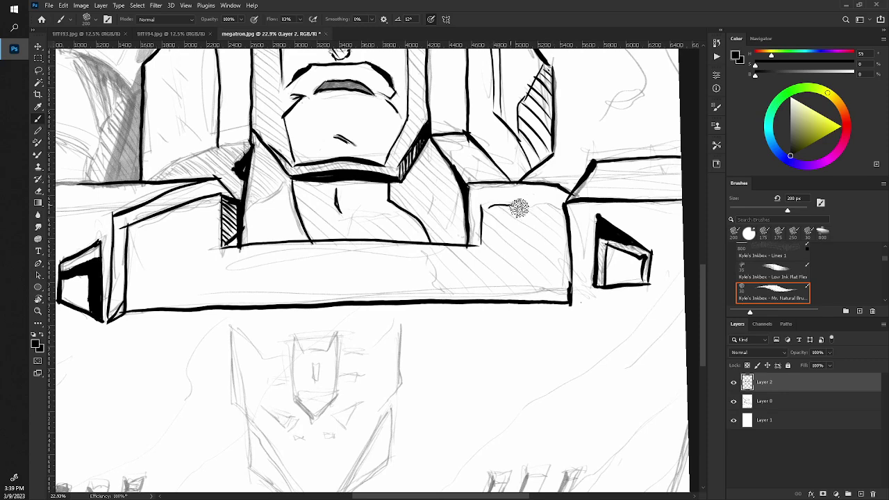
drag(484, 205, 561, 208)
drag(484, 204, 482, 245)
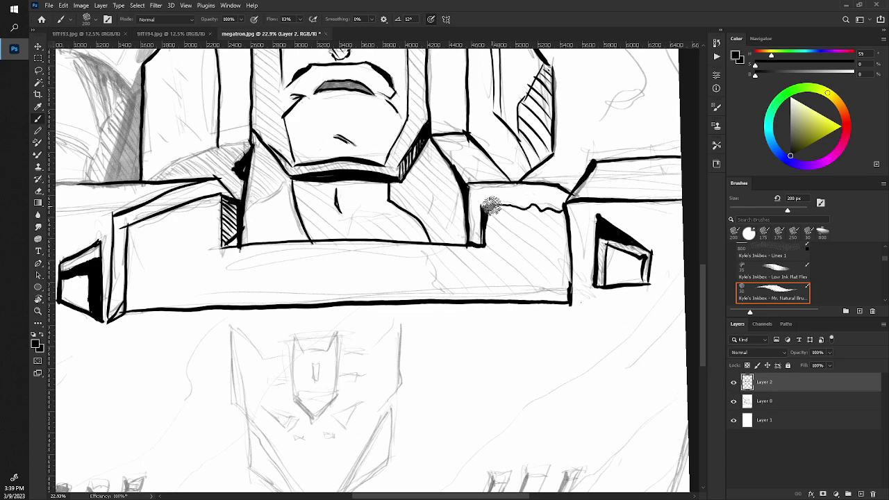
drag(493, 206, 482, 246)
- Choose the round hard eraser tip and zoom out to view the whole drawing
key(e)
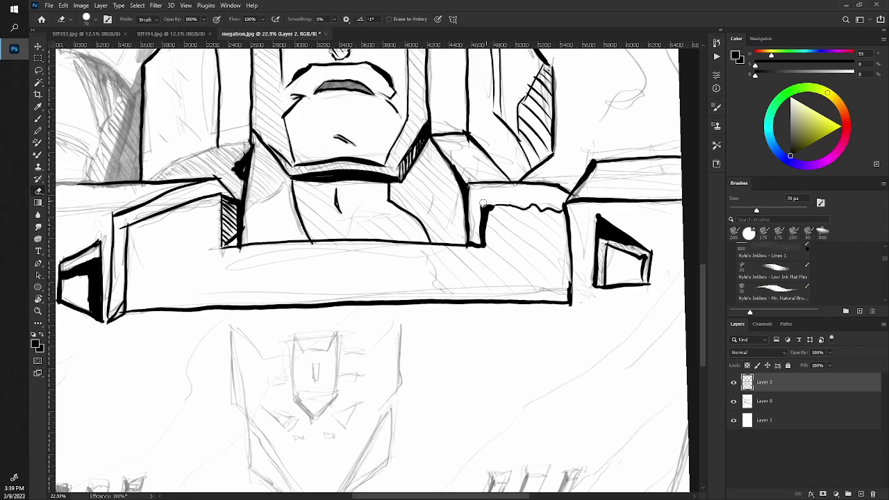
click(484, 205)
key(z)
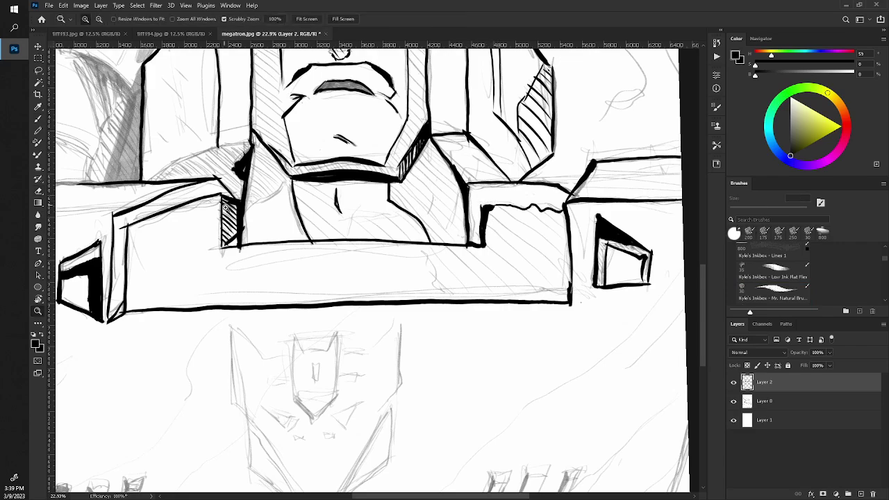
alt+click(187, 169)
- Rotate the tilted canvas view back to 0° with the Rotate View tool
key(e)
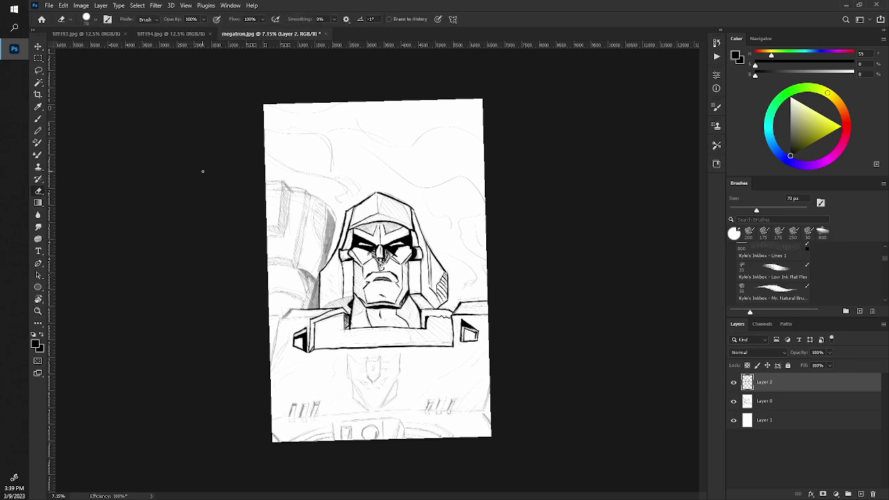
key(r)
drag(229, 342, 227, 349)
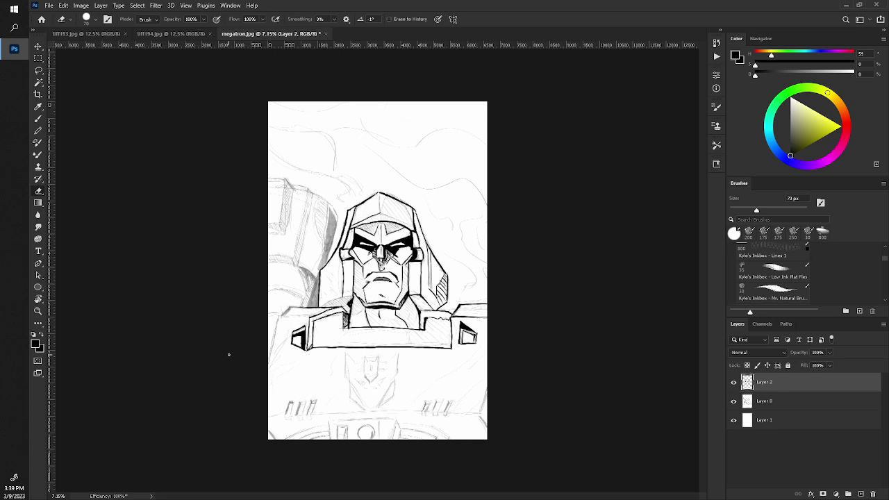
- Zoom into the face and ink a bold line from the neck along the shoulder
drag(322, 239, 328, 241)
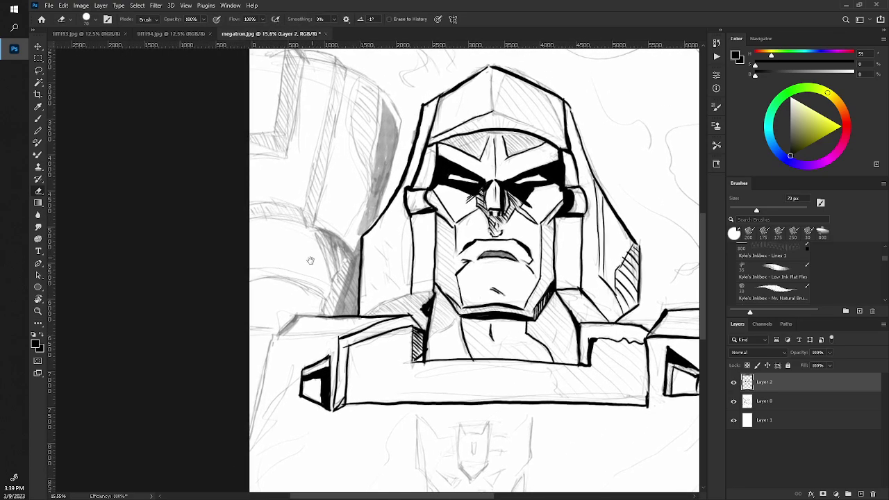
drag(287, 306, 336, 286)
key(e)
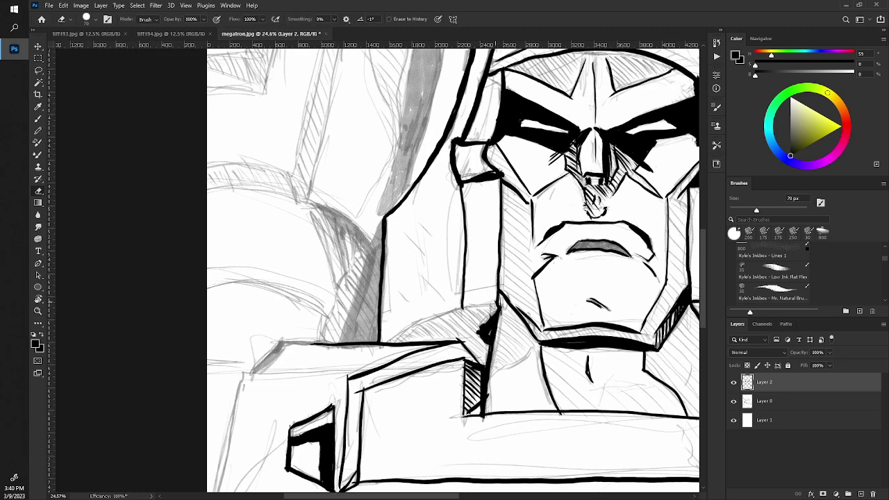
key(b)
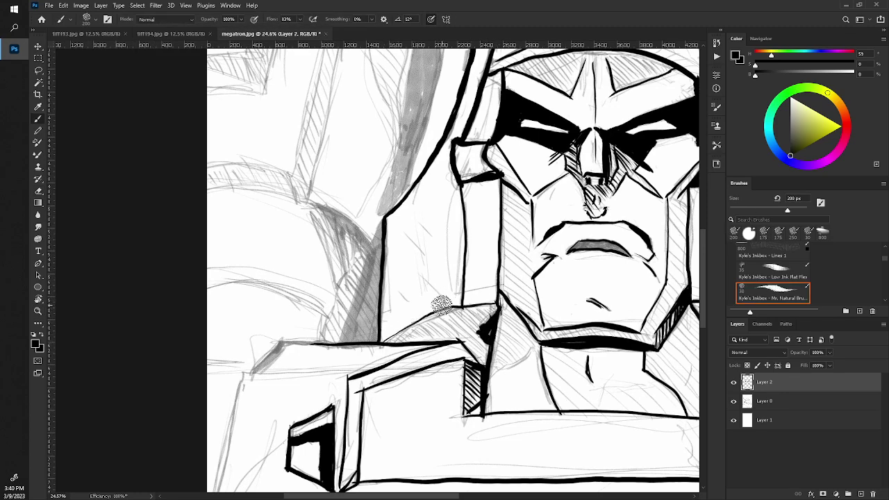
mouse_move(491, 304)
mouse_down()
mouse_move(392, 341)
mouse_move(222, 299)
mouse_up()
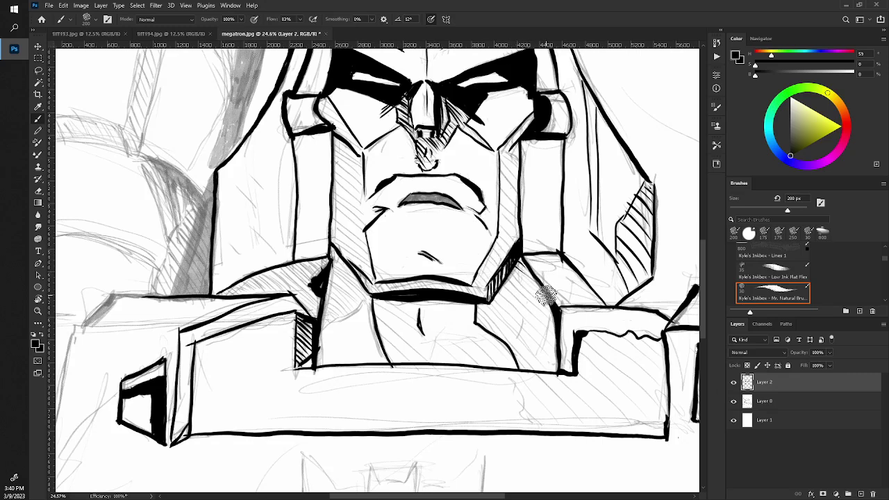
- Hatch a dense diagonal shadow on the neck right of the chin
drag(507, 274, 540, 330)
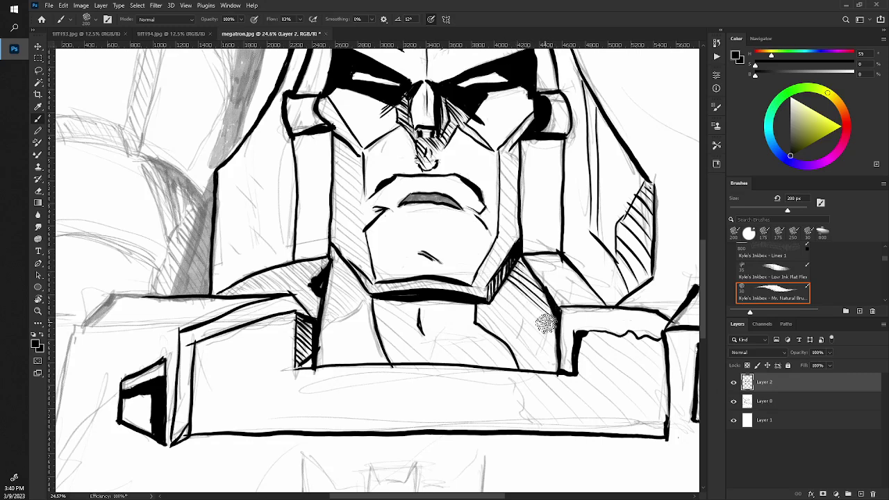
mouse_move(490, 283)
mouse_down()
mouse_move(549, 351)
mouse_move(534, 365)
mouse_up()
mouse_move(478, 305)
mouse_down()
mouse_move(531, 371)
mouse_move(514, 351)
mouse_move(518, 370)
mouse_up()
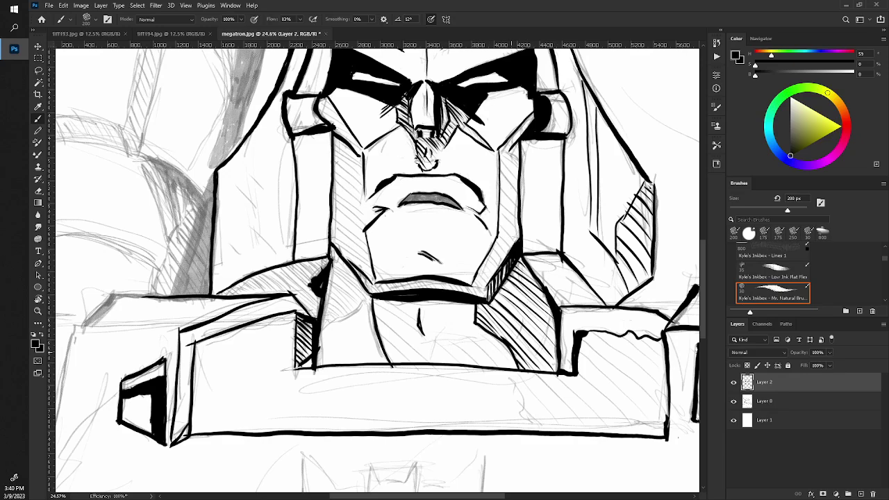
key(e)
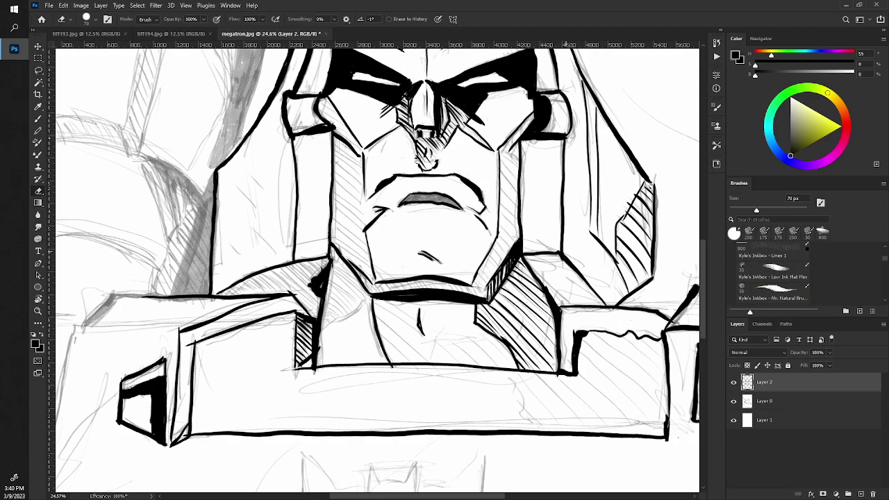
key(z)
drag(355, 316, 292, 316)
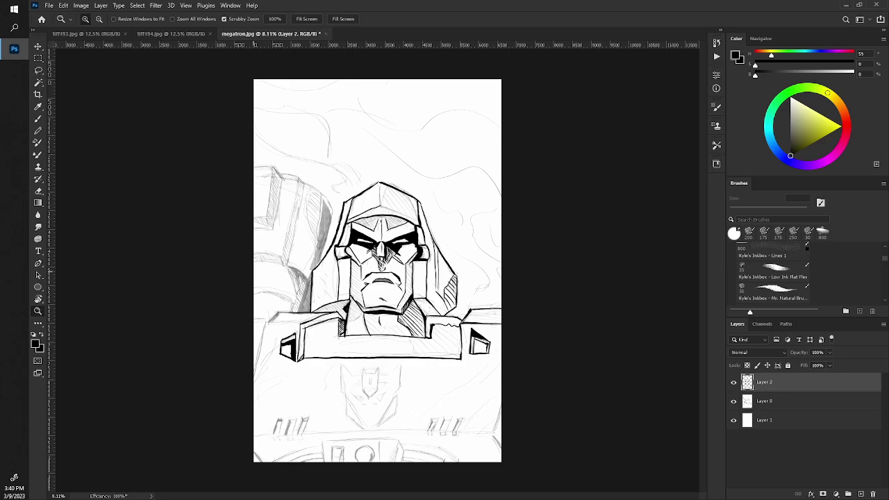
- Outline the raised arm's top edge and curved inner edge in bold ink
drag(312, 250, 368, 250)
key(e)
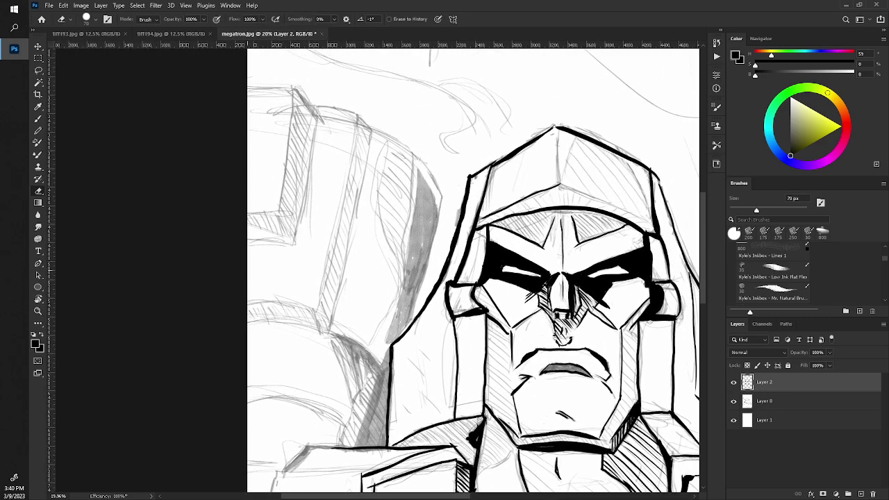
scroll(472, 271, up, 1)
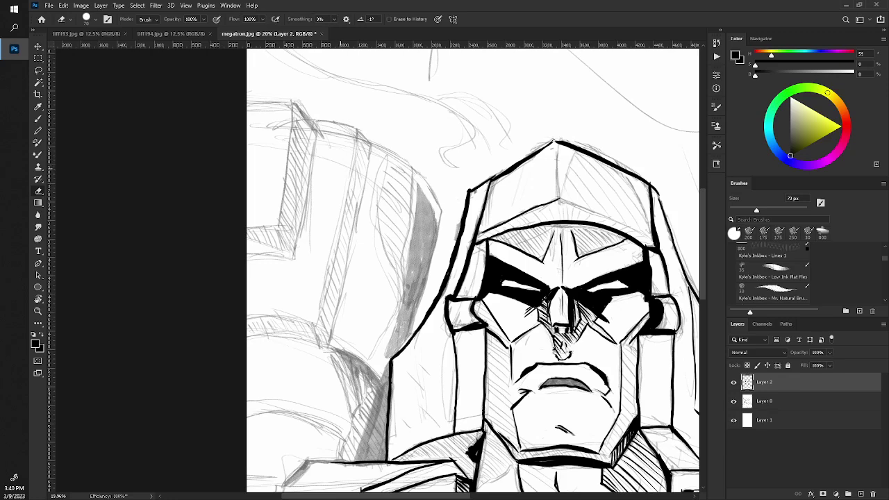
key(b)
mouse_move(313, 121)
mouse_down()
mouse_move(355, 127)
mouse_move(442, 211)
mouse_move(398, 354)
mouse_up()
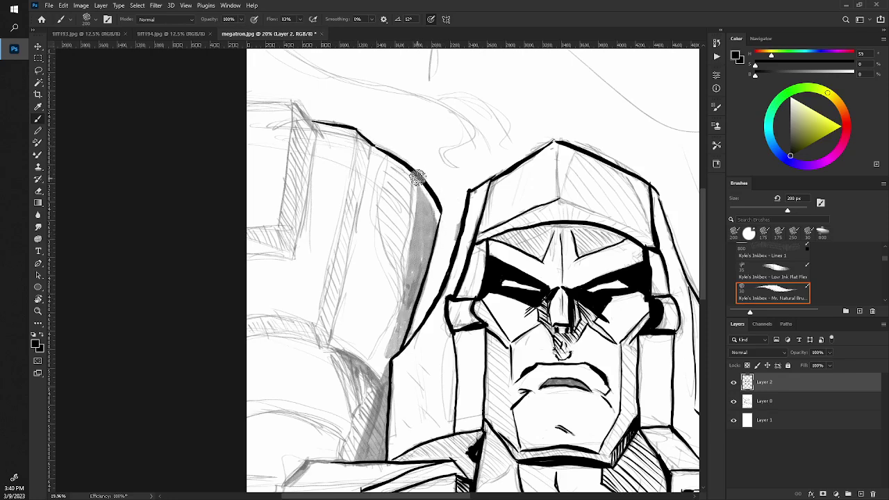
drag(418, 182, 399, 305)
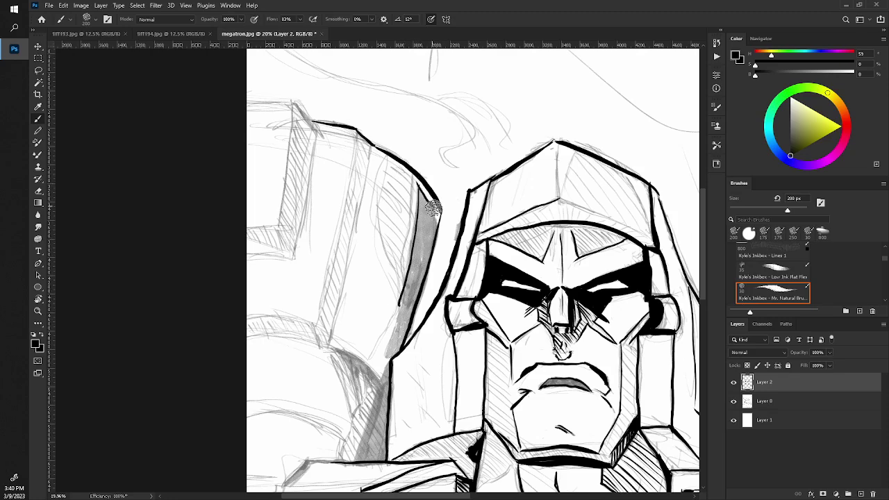
drag(413, 182, 396, 299)
mouse_move(382, 160)
mouse_down()
mouse_move(398, 287)
mouse_move(372, 355)
mouse_up()
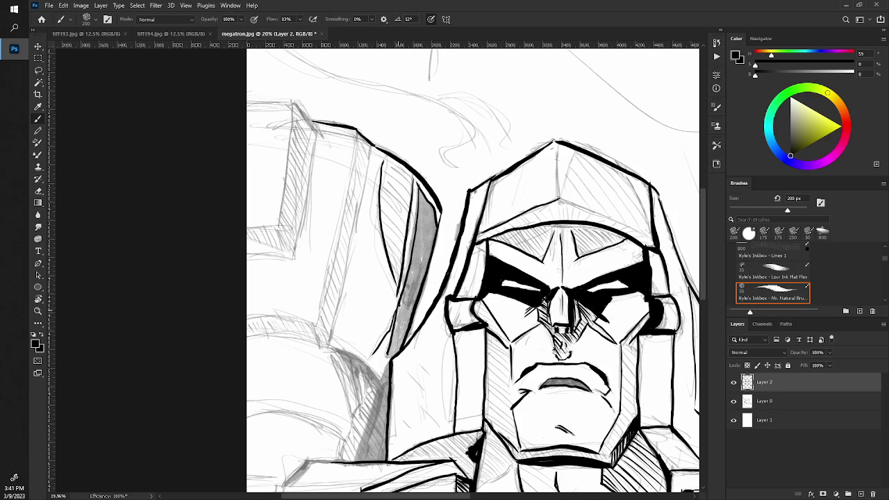
- Ink the lower shoulder curve, undo a stray extension, and hatch shading below the shoulder line
drag(409, 290, 379, 370)
drag(321, 342, 385, 380)
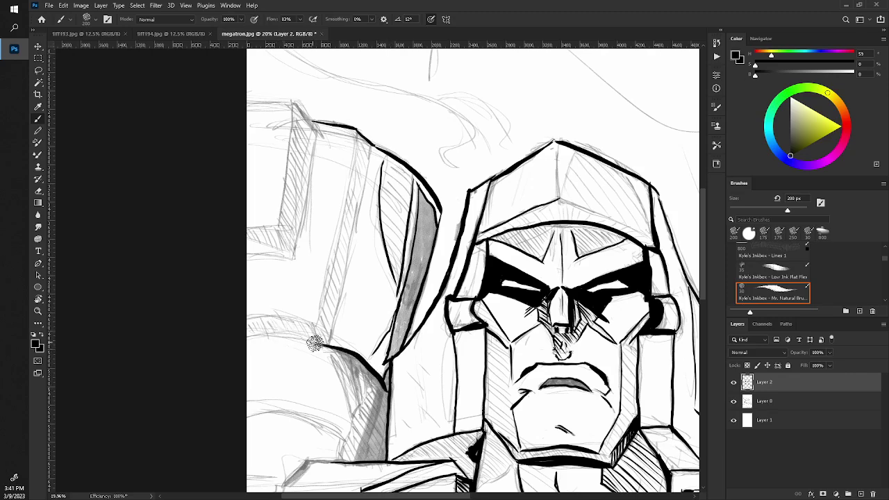
mouse_move(321, 342)
mouse_down()
mouse_move(239, 335)
mouse_move(366, 368)
mouse_move(386, 393)
mouse_move(368, 413)
mouse_move(354, 461)
mouse_up()
key(ctrl+z)
key(ctrl+z)
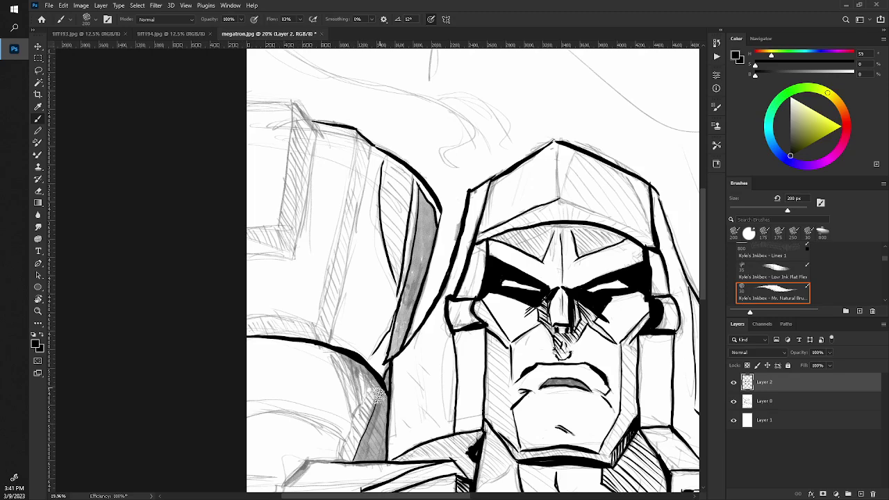
drag(383, 386, 352, 458)
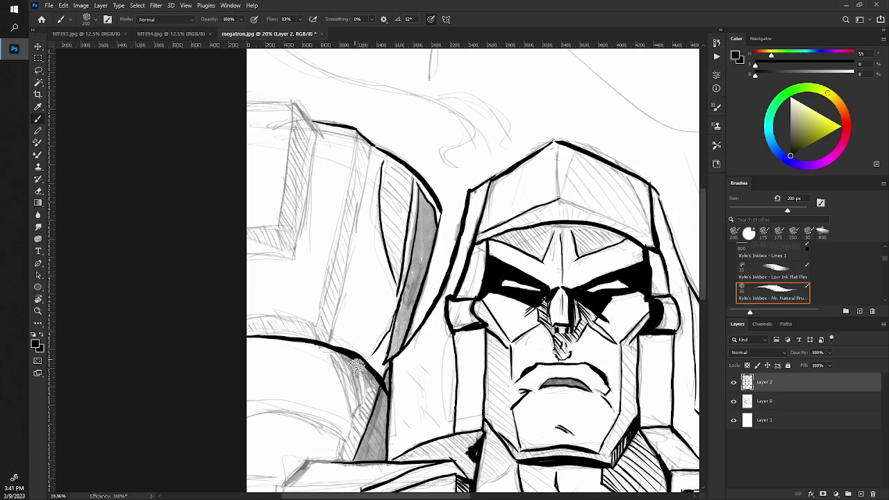
drag(349, 356, 359, 411)
mouse_move(345, 355)
mouse_down()
mouse_move(353, 396)
mouse_move(340, 453)
mouse_up()
mouse_move(363, 353)
mouse_down()
mouse_move(351, 388)
mouse_move(364, 393)
mouse_up()
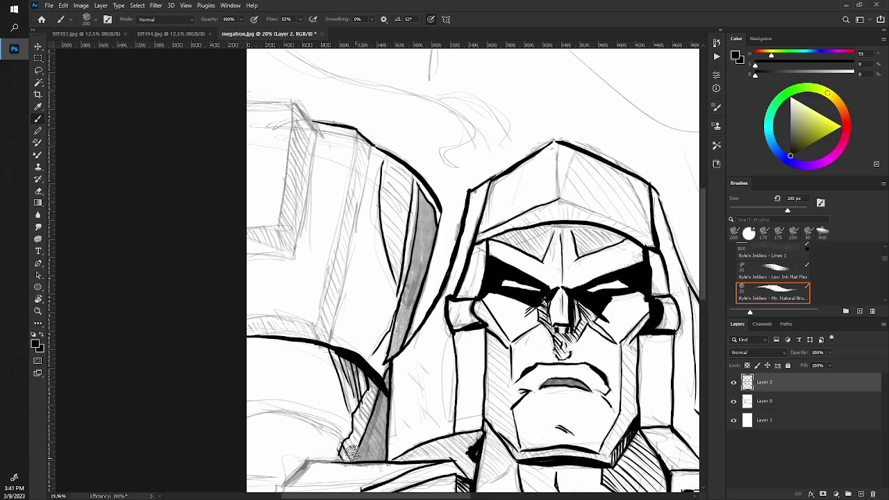
mouse_move(356, 448)
mouse_down()
mouse_move(345, 457)
mouse_move(358, 406)
mouse_move(354, 427)
mouse_move(372, 385)
mouse_move(387, 393)
mouse_up()
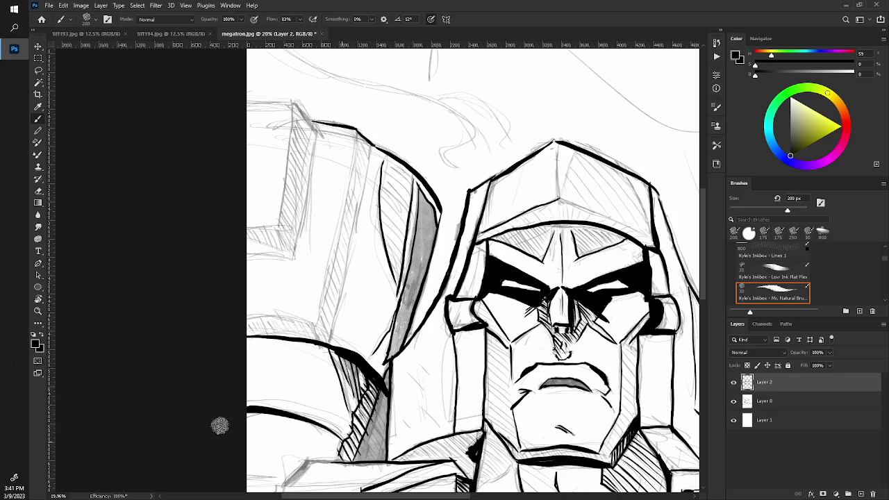
- Thicken the shoulder outline and fill the shadow strip along the hood edge solid black
drag(348, 433, 230, 402)
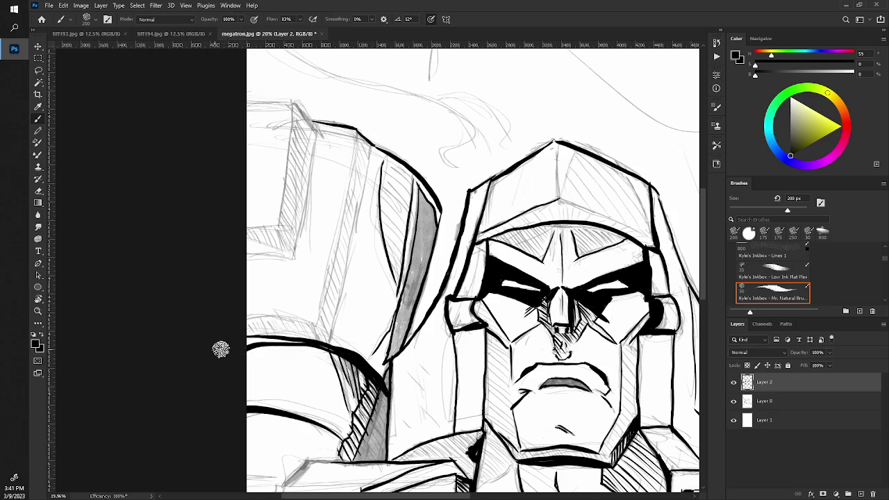
drag(242, 341, 333, 351)
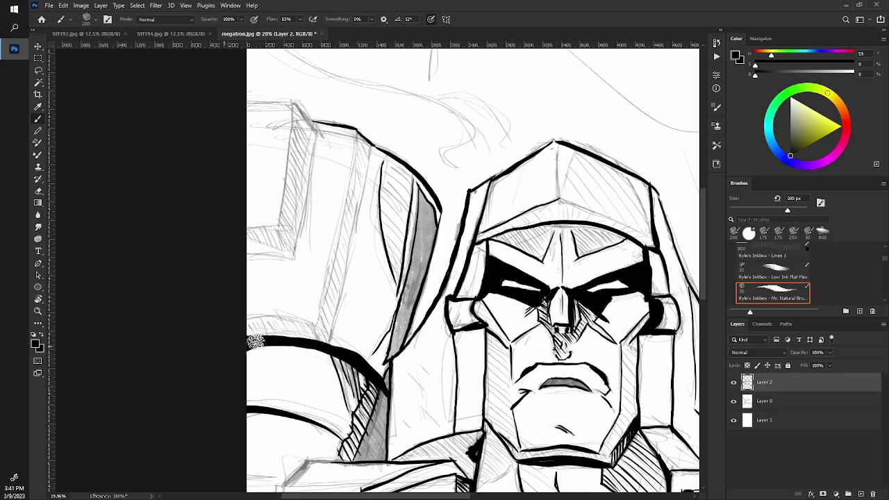
drag(256, 342, 319, 351)
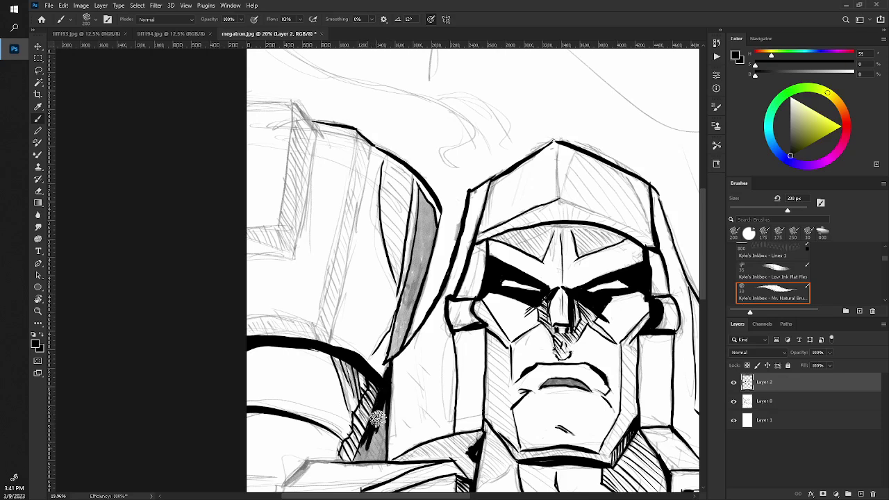
drag(382, 402, 377, 458)
mouse_move(383, 405)
mouse_down()
mouse_move(374, 464)
mouse_move(374, 432)
mouse_up()
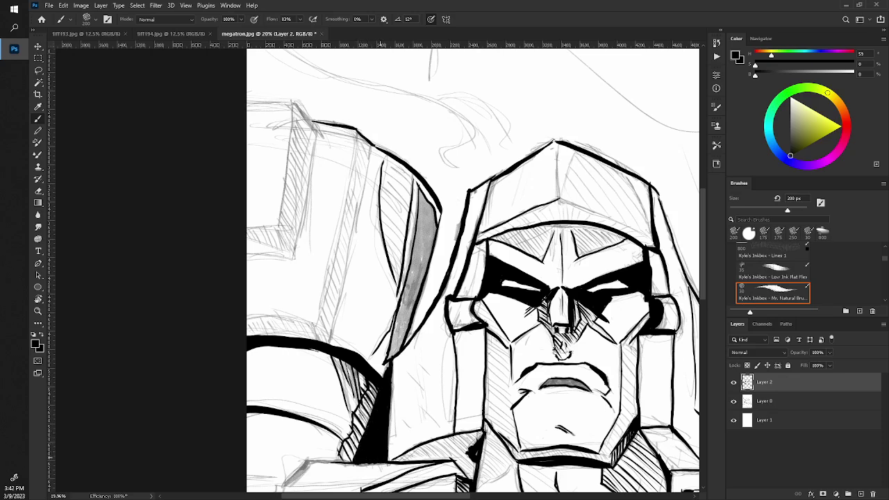
drag(388, 351, 379, 379)
mouse_move(402, 318)
mouse_down()
mouse_move(408, 288)
mouse_move(398, 329)
mouse_up()
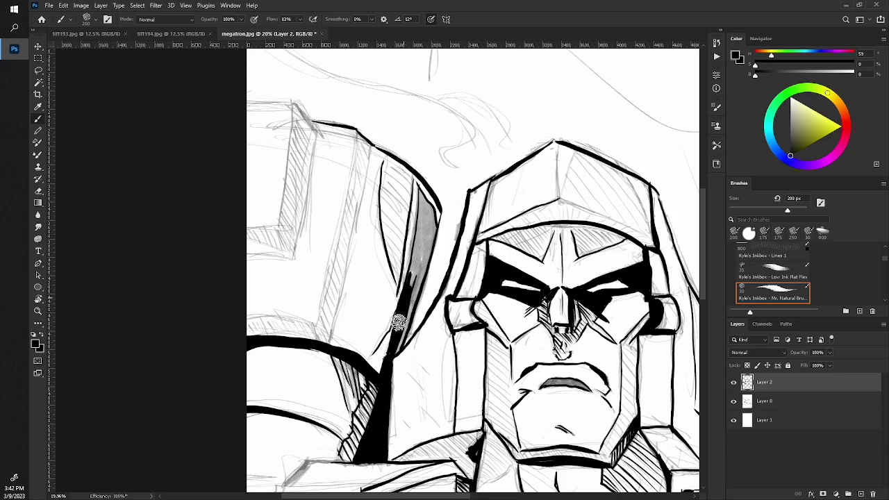
mouse_move(396, 330)
mouse_down()
mouse_move(412, 294)
mouse_move(398, 347)
mouse_up()
mouse_move(425, 231)
mouse_down()
mouse_move(421, 267)
mouse_move(420, 191)
mouse_move(415, 281)
mouse_up()
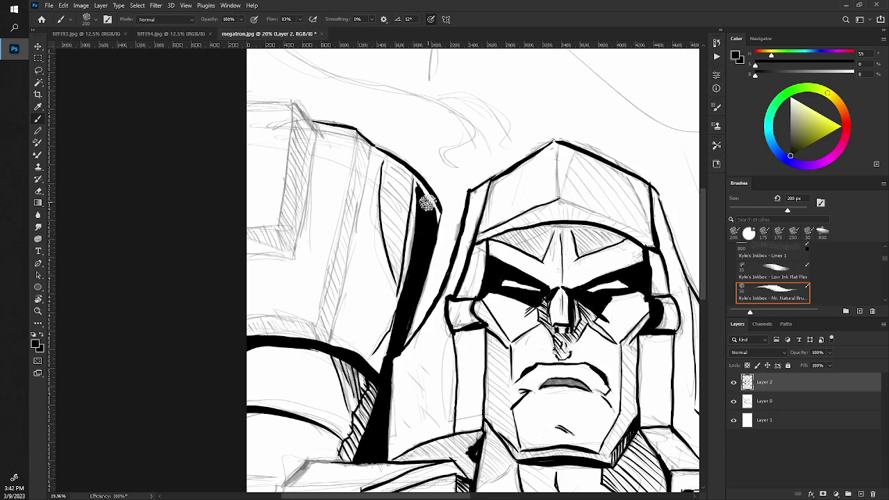
- Stroke over the line beside the helmet with the Mr. Natural brush to thicken it
key(z)
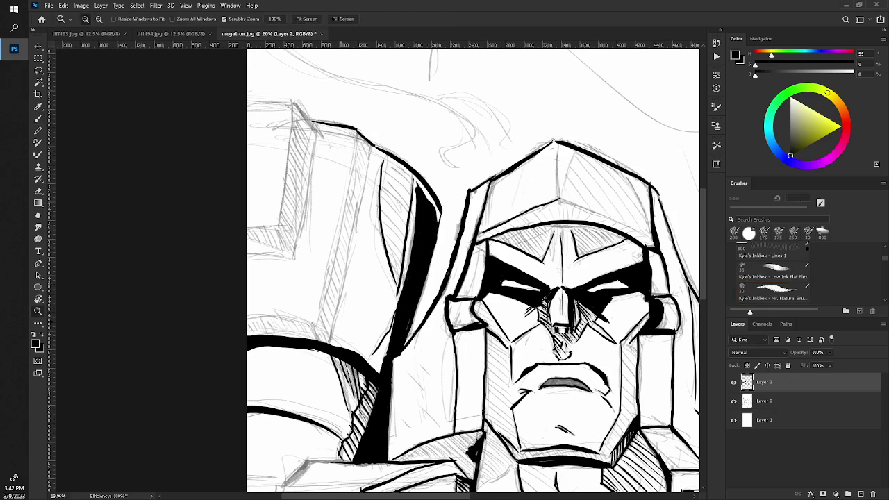
drag(426, 201, 292, 201)
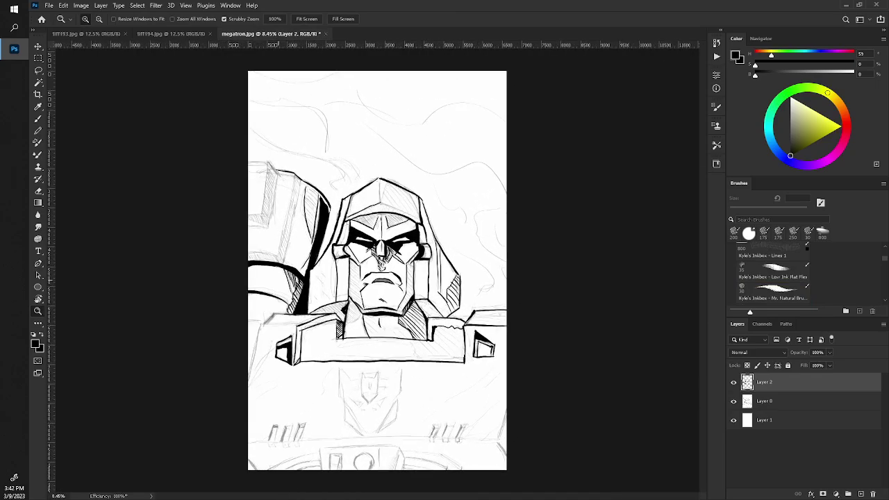
drag(275, 272, 431, 272)
key(b)
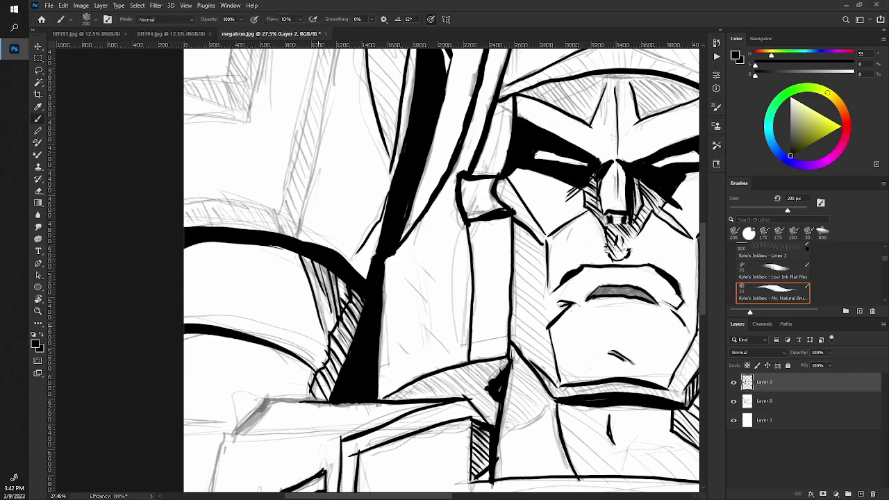
key(e)
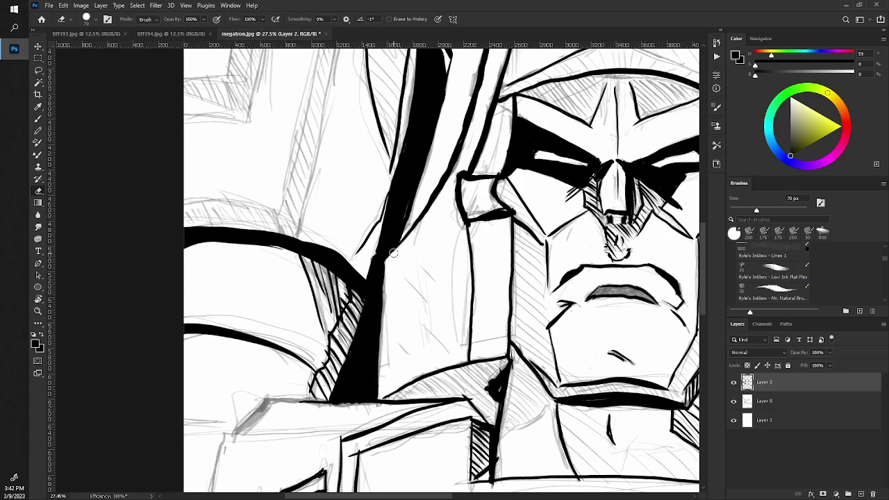
key(b)
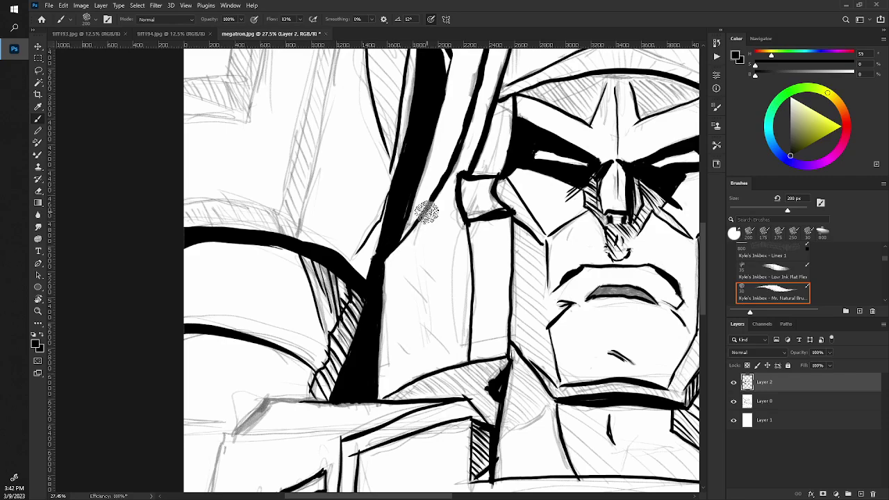
drag(394, 250, 423, 212)
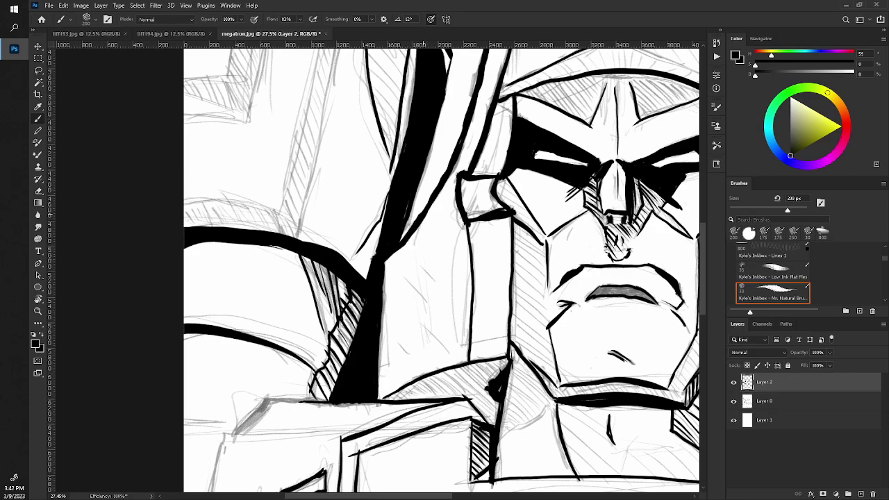
key(z)
drag(338, 228, 298, 184)
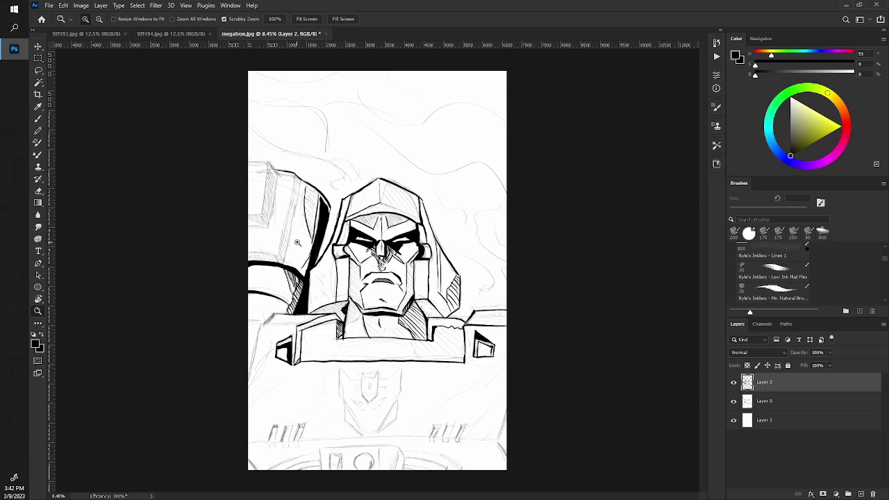
- Fill a solid black collar shadow under the chin and thicken the edge beside the neck
scroll(326, 280, up, 5)
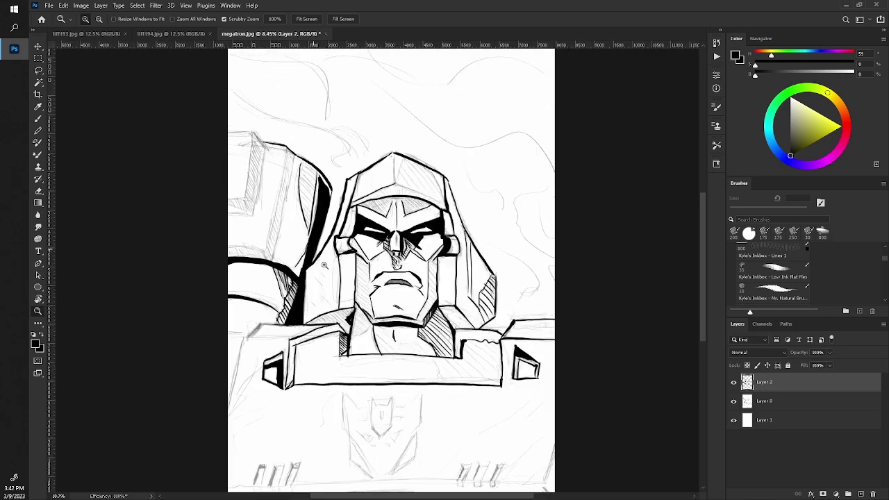
click(772, 291)
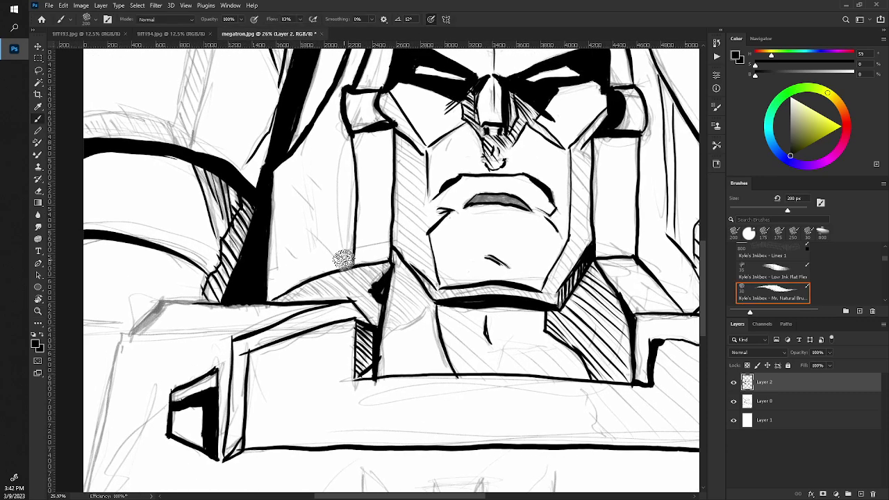
drag(419, 313, 382, 331)
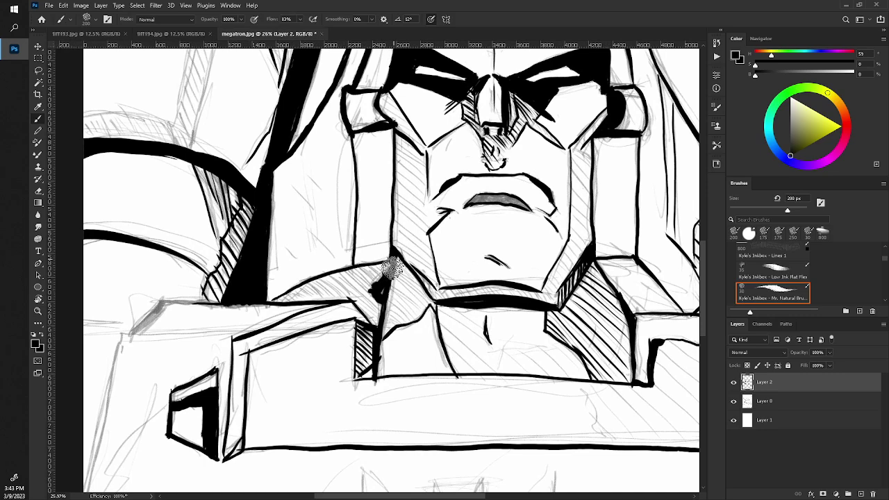
drag(393, 263, 375, 342)
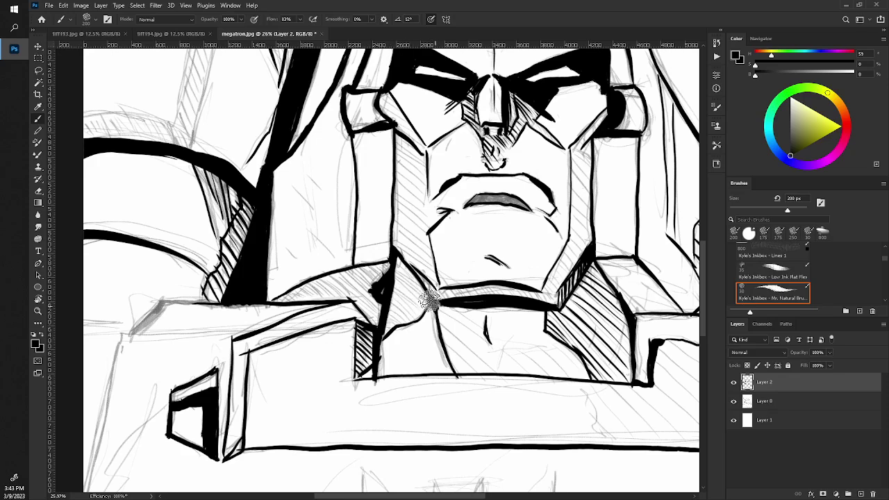
mouse_move(425, 311)
mouse_down()
mouse_move(378, 340)
mouse_move(409, 272)
mouse_move(403, 254)
mouse_move(387, 298)
mouse_move(411, 295)
mouse_move(396, 304)
mouse_move(413, 311)
mouse_move(396, 316)
mouse_up()
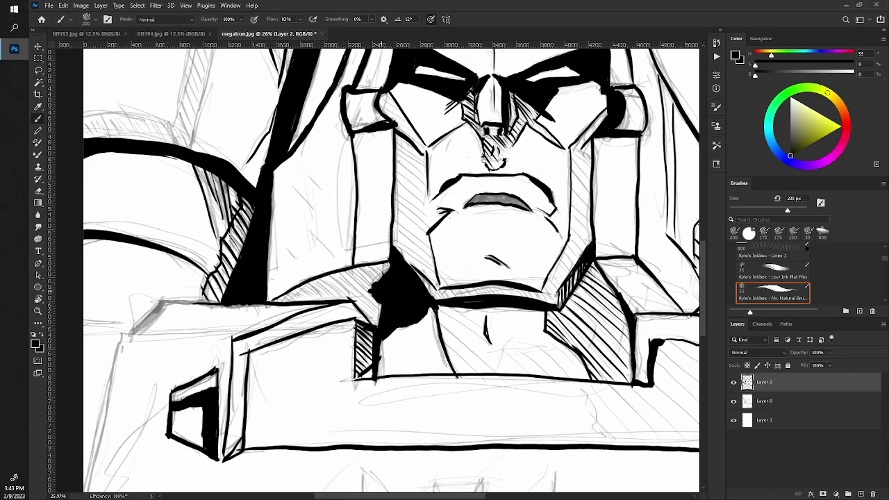
key(z)
mouse_move(358, 282)
mouse_down()
mouse_move(264, 194)
mouse_move(389, 198)
mouse_up()
- Hatch shading above the left shoulder line, extending it to the right
key(b)
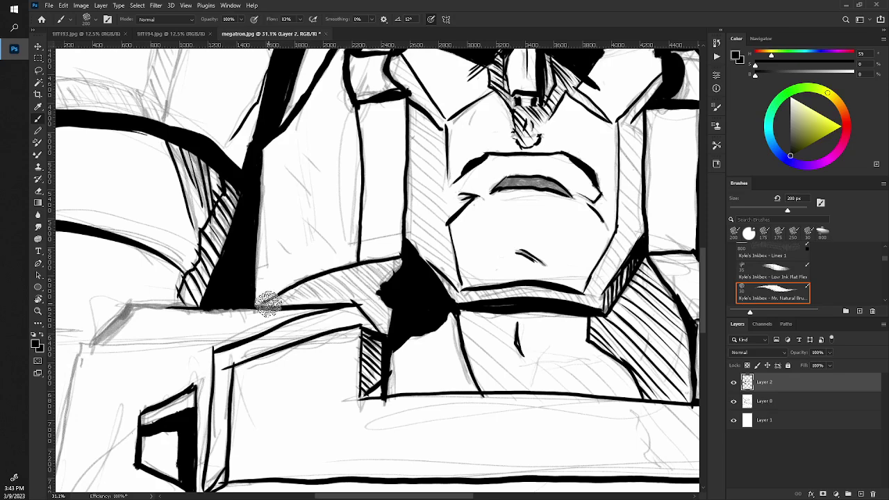
mouse_move(264, 305)
mouse_down()
mouse_move(331, 289)
mouse_move(339, 304)
mouse_up()
mouse_move(335, 271)
mouse_down()
mouse_move(347, 303)
mouse_move(357, 302)
mouse_up()
drag(351, 268, 374, 304)
mouse_move(368, 265)
mouse_down()
mouse_move(382, 305)
mouse_move(387, 256)
mouse_move(404, 272)
mouse_up()
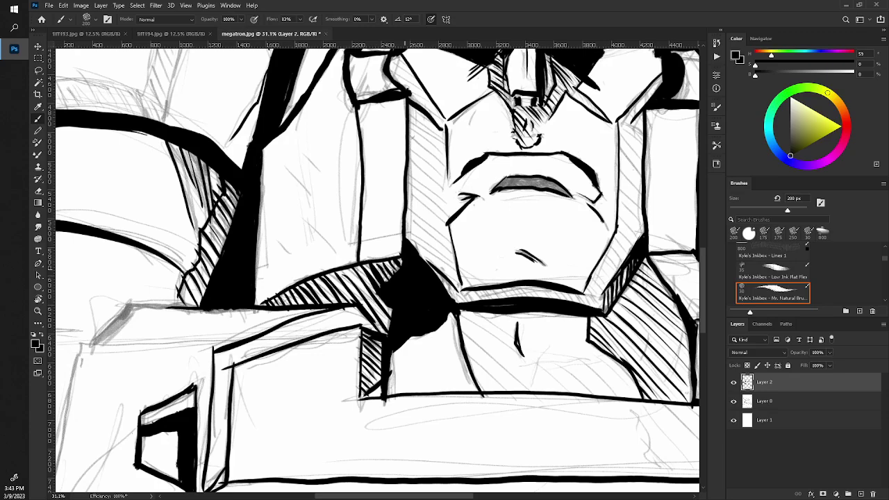
- Shade the underside of the nose with dark ink and erase the excess
key(z)
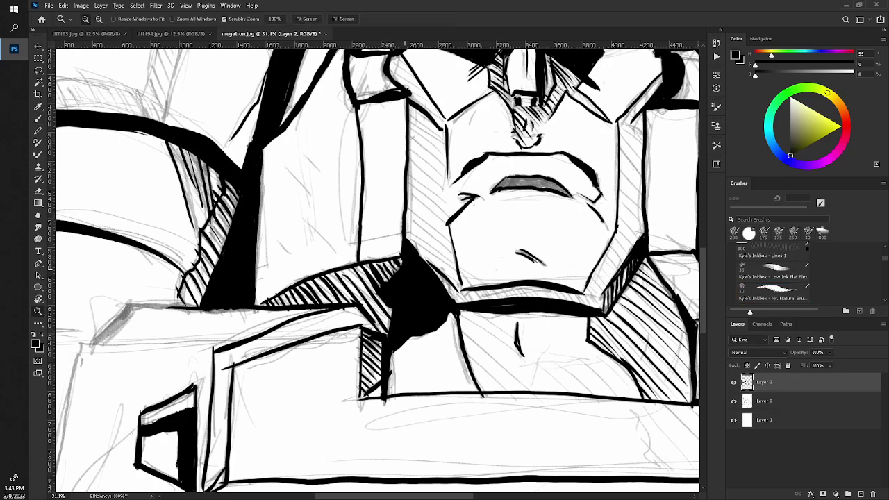
drag(341, 296, 299, 296)
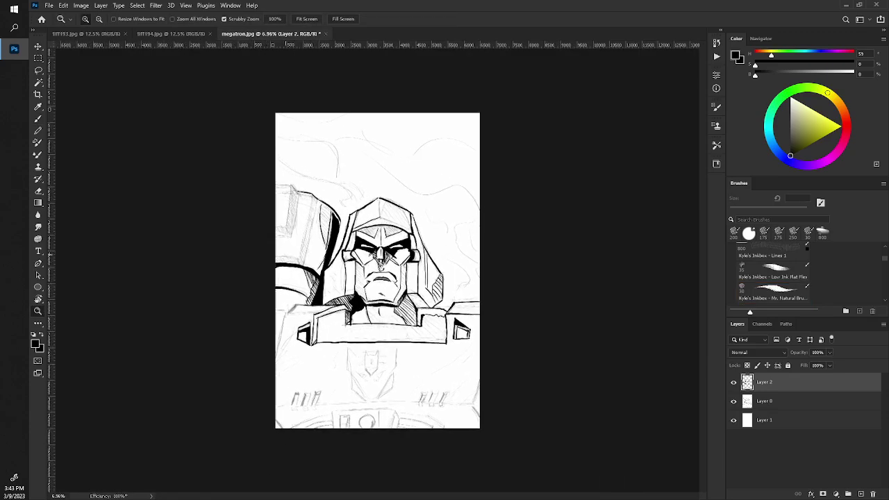
drag(381, 255, 390, 257)
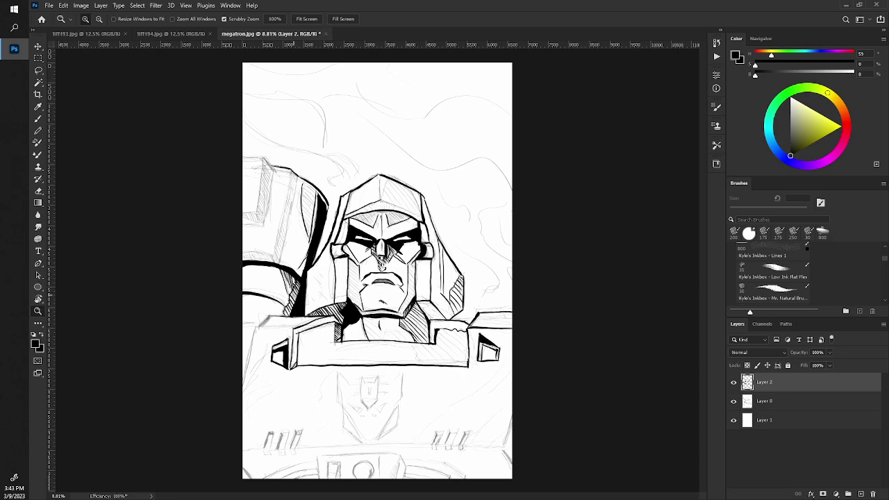
drag(380, 263, 444, 265)
click(773, 292)
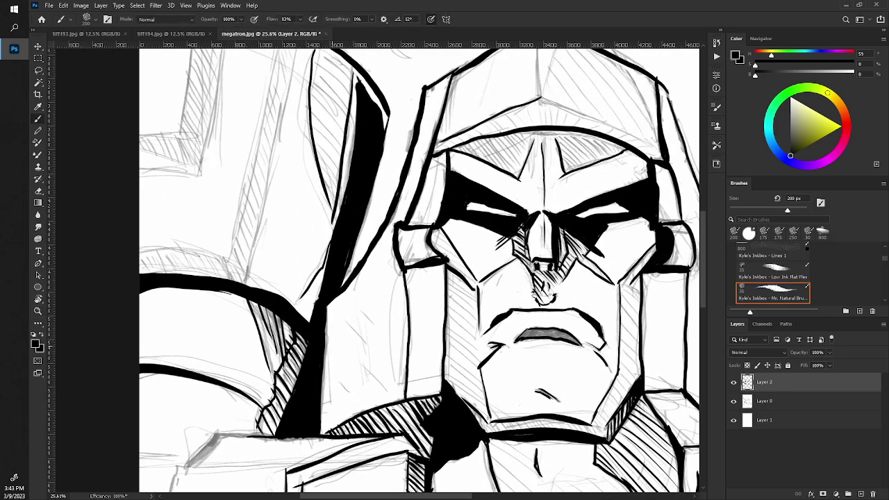
drag(541, 264, 543, 265)
drag(540, 264, 553, 268)
drag(532, 263, 532, 269)
key(e)
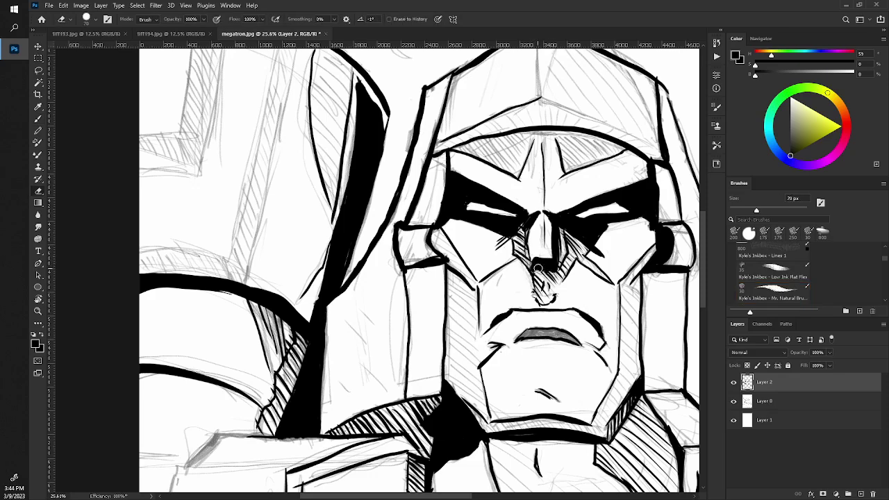
drag(539, 265, 544, 263)
- Zoom out to review the whole page, then zoom back in on the face
key(z)
drag(546, 264, 288, 264)
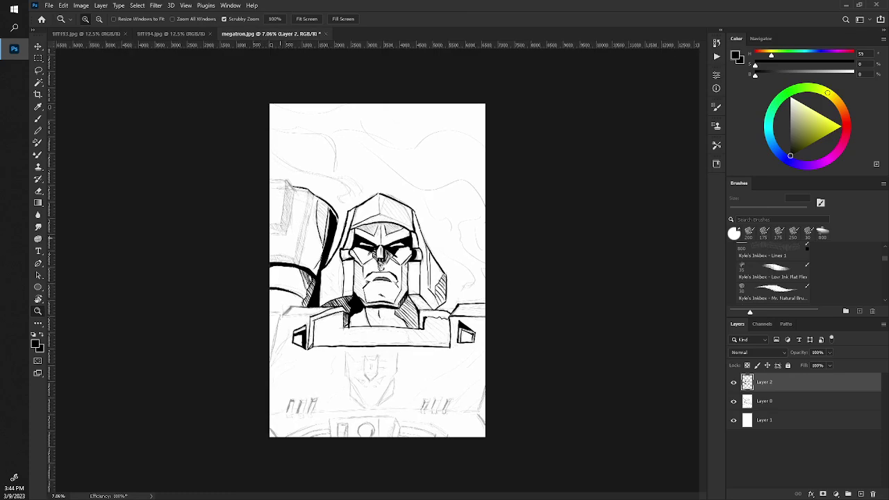
drag(377, 270, 399, 270)
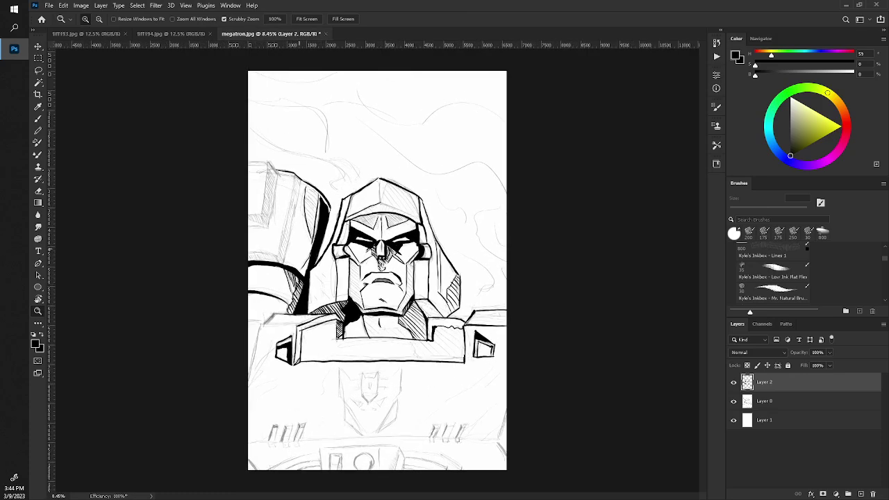
mouse_move(381, 270)
mouse_down()
mouse_move(445, 270)
mouse_move(402, 208)
mouse_up()
key(b)
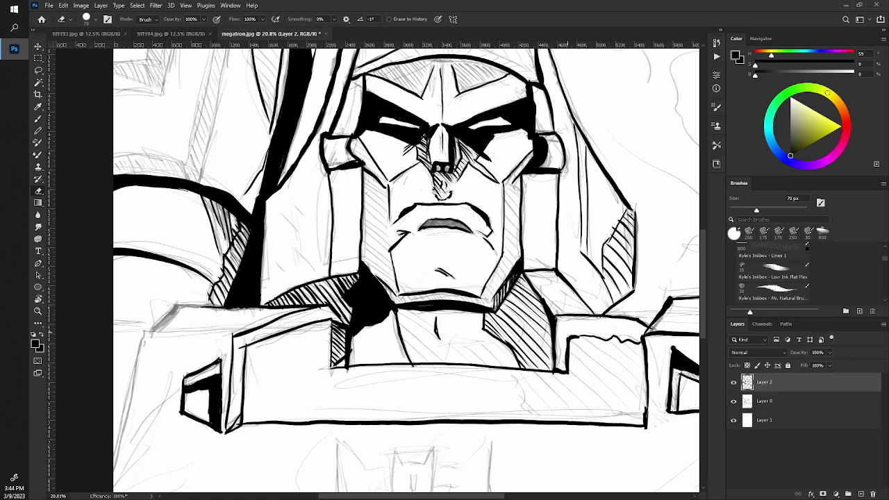
key(z)
drag(338, 286, 312, 239)
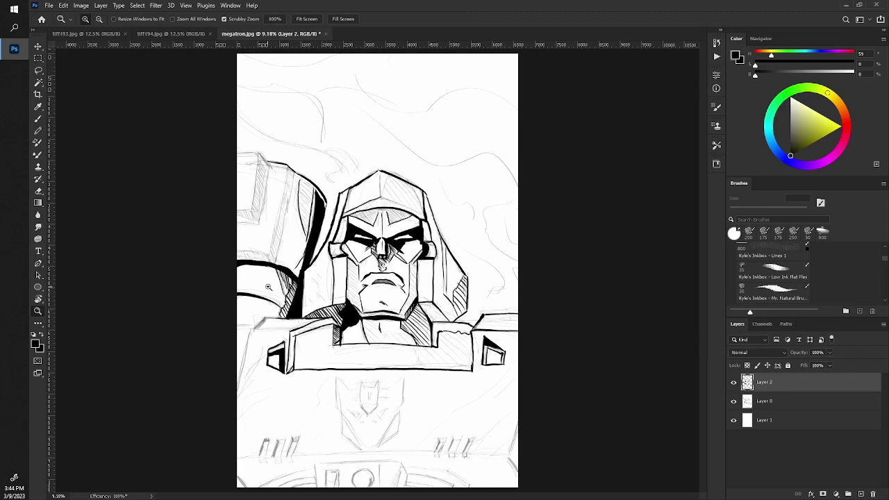
drag(260, 252, 306, 252)
- Add hatch strokes on the shoulder beside the face
key(b)
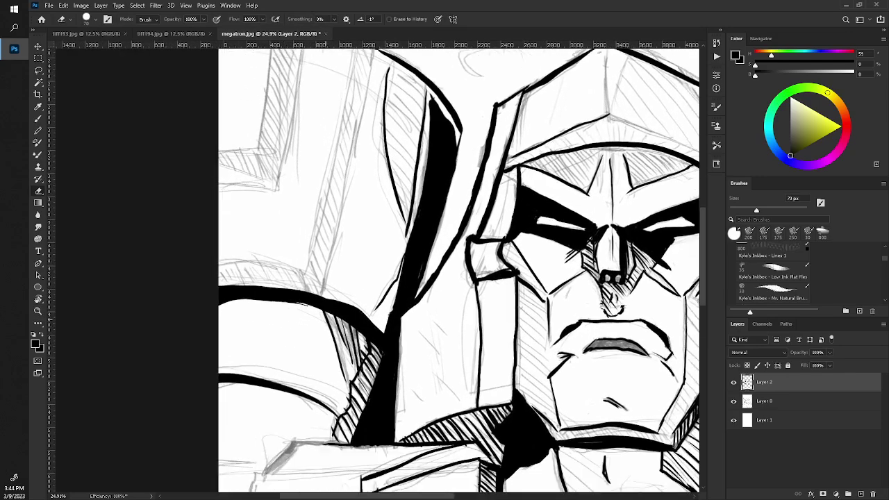
key(b)
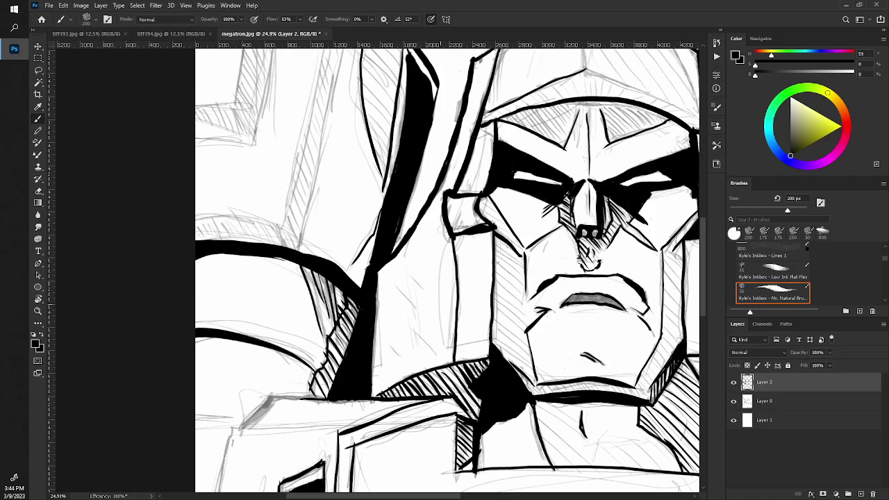
drag(422, 337, 435, 352)
mouse_move(408, 297)
mouse_down()
mouse_move(418, 307)
mouse_move(418, 290)
mouse_up()
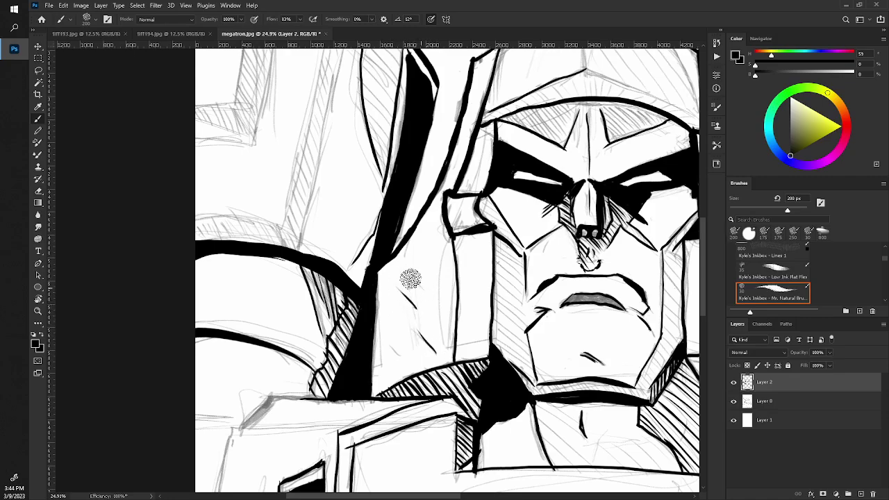
drag(393, 344, 492, 431)
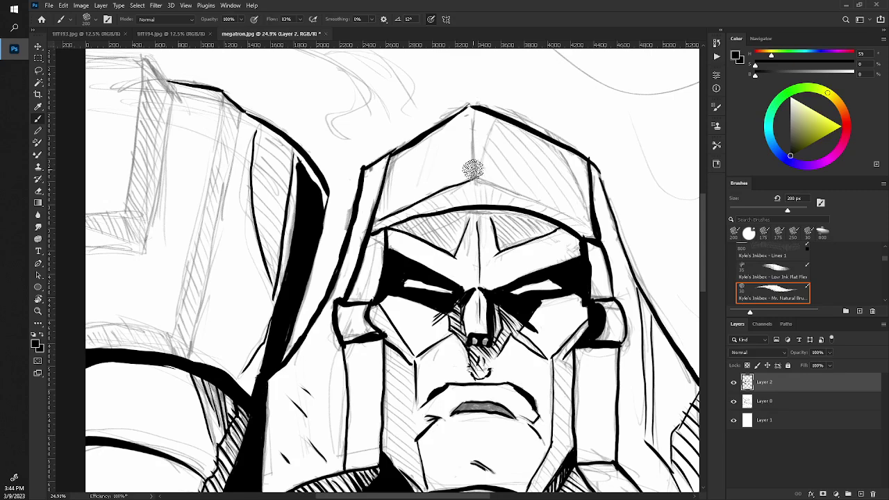
- Ink the helmet's centre ridge and lower right edge, hatch the brow, and extend the brow line
drag(475, 175, 472, 107)
drag(476, 177, 596, 237)
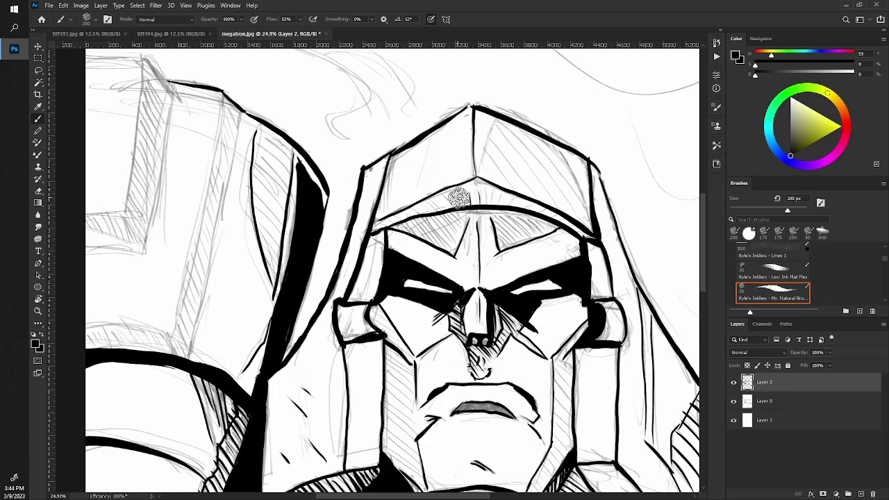
drag(443, 197, 441, 204)
drag(435, 199, 433, 207)
drag(426, 200, 416, 210)
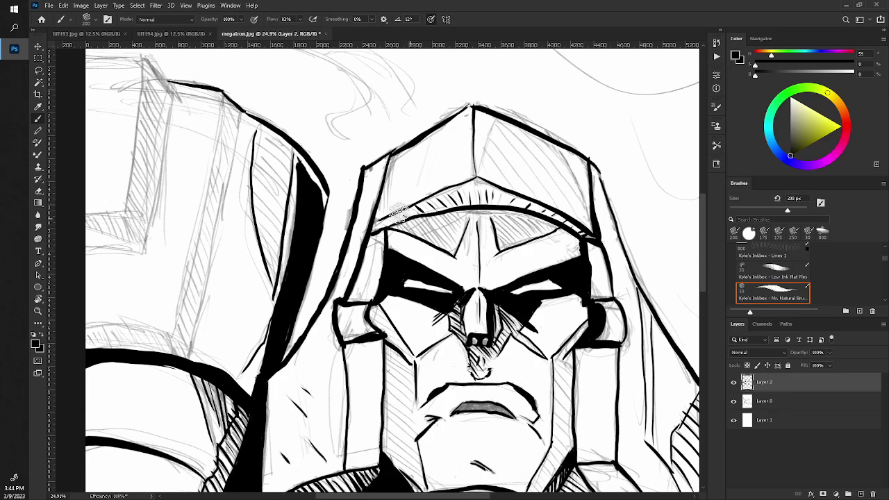
drag(375, 231, 366, 229)
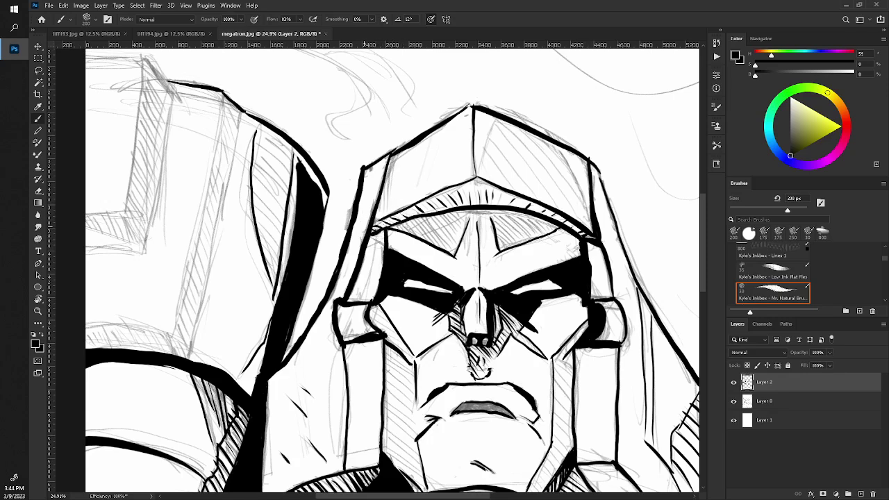
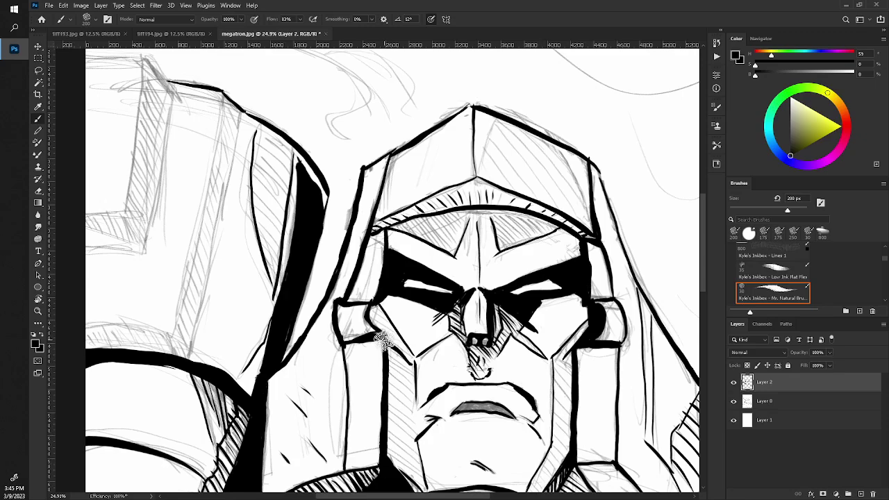
- Ink the chest block's top-left edge beside the neck, extending the line to the canvas edge
key(z)
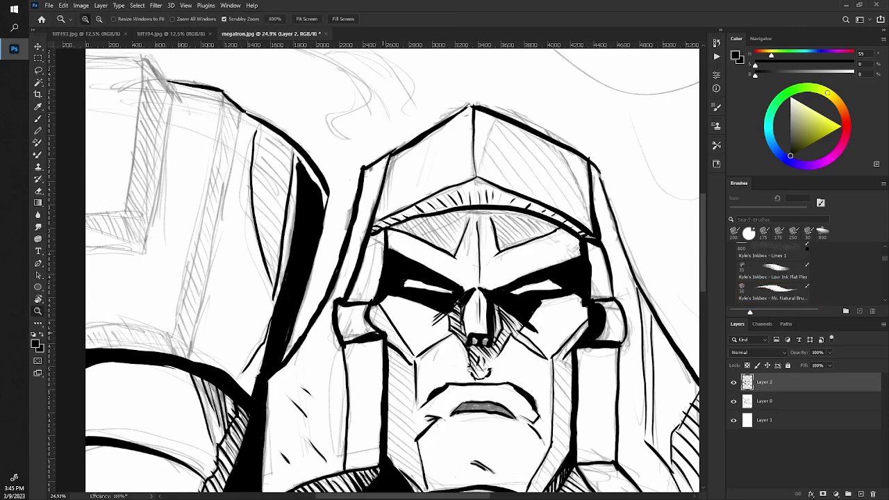
drag(379, 336, 326, 336)
key(b)
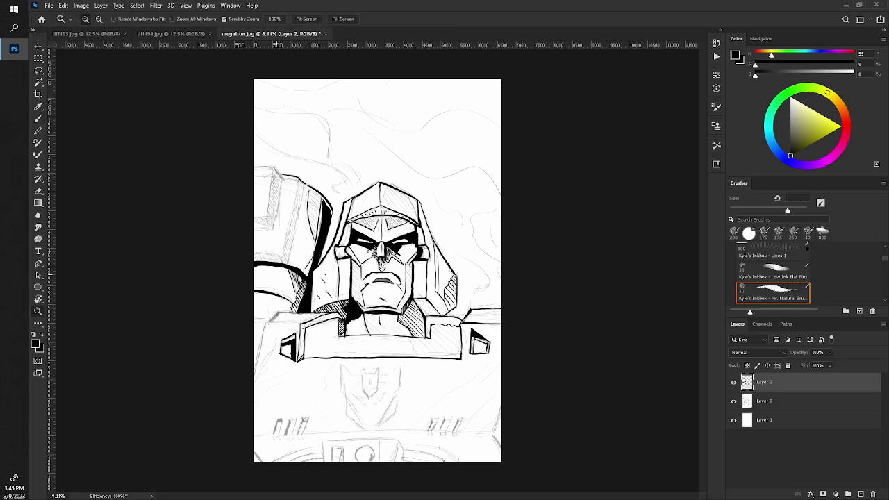
scroll(264, 294, up, 3)
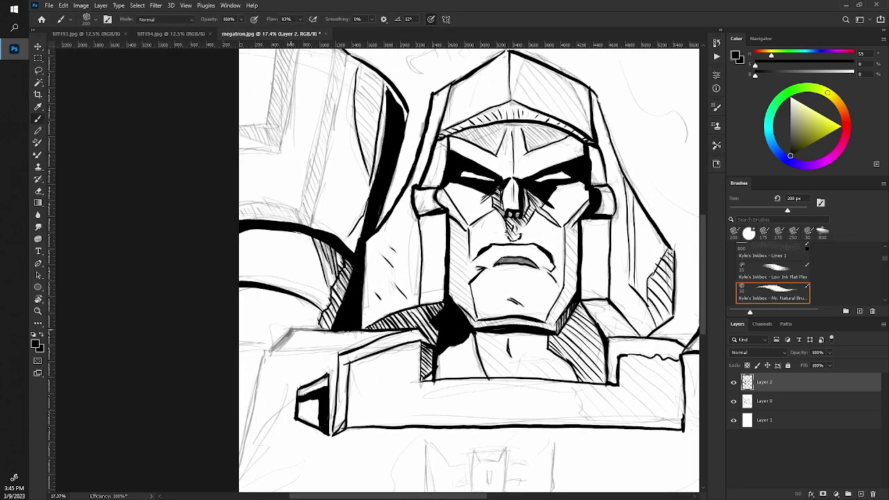
drag(295, 327, 272, 346)
drag(264, 357, 237, 470)
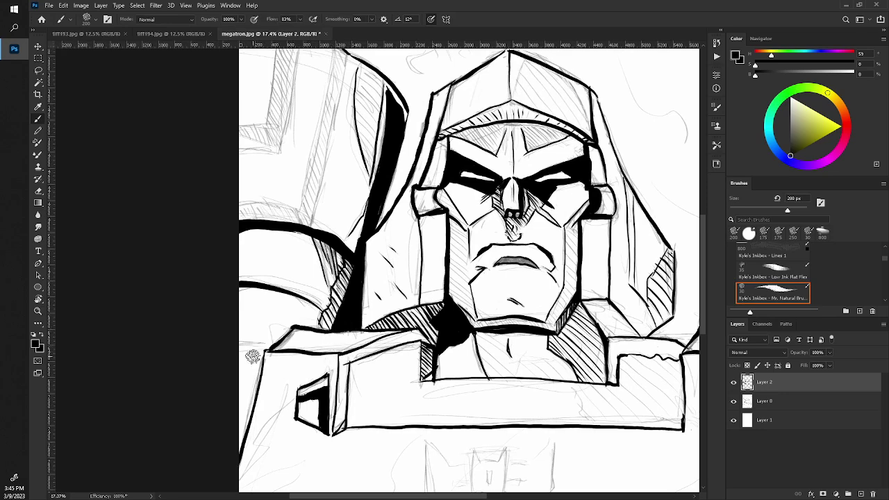
- Trace the raised left shoulder block's edges beside the helmet, redrawing its bottom edge after an undo
mouse_move(264, 350)
mouse_down()
mouse_move(284, 340)
mouse_move(246, 349)
mouse_up()
drag(248, 176, 218, 282)
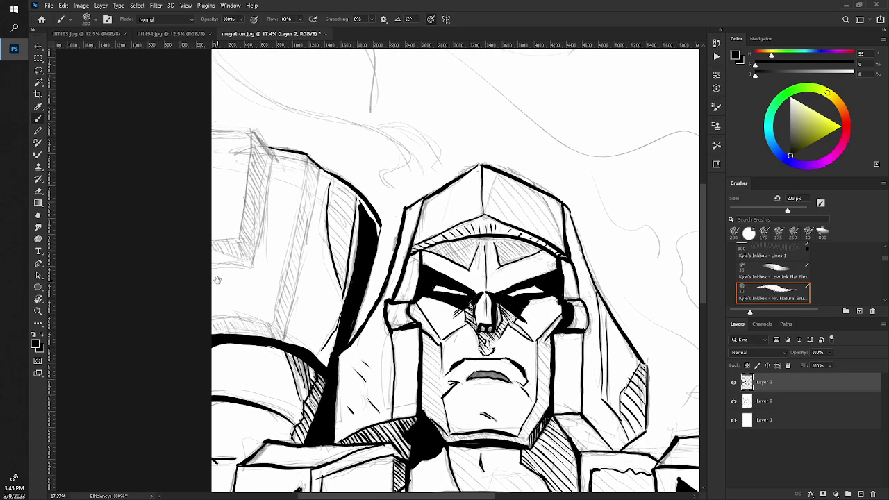
drag(320, 165, 276, 344)
drag(307, 156, 271, 321)
drag(273, 154, 248, 269)
mouse_move(251, 132)
mouse_down()
mouse_move(238, 241)
mouse_move(213, 272)
mouse_up()
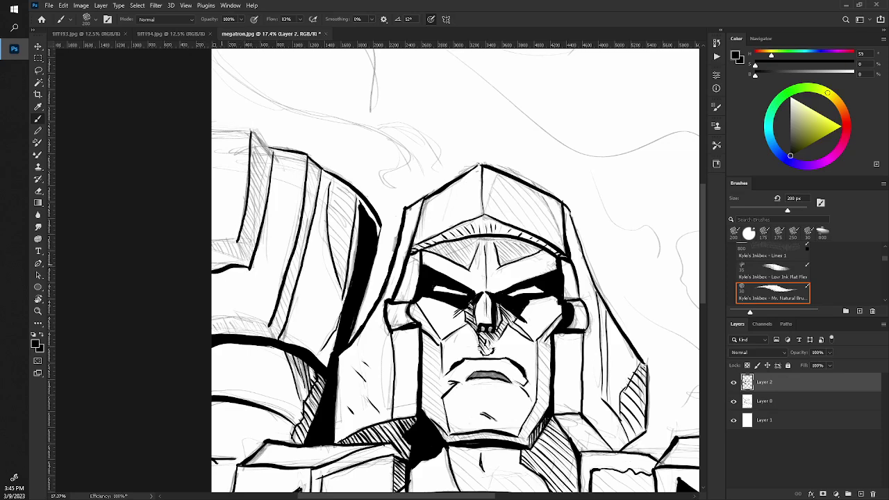
key(ctrl+z)
drag(249, 263, 206, 268)
mouse_move(274, 148)
mouse_down()
mouse_move(251, 131)
mouse_move(200, 128)
mouse_up()
mouse_move(244, 239)
mouse_down()
mouse_move(199, 240)
mouse_move(248, 269)
mouse_move(252, 222)
mouse_up()
- Hatch the shoulder block's faces and the armor panels beside the head, extending the black fill
mouse_move(245, 254)
mouse_down()
mouse_move(258, 236)
mouse_move(261, 200)
mouse_up()
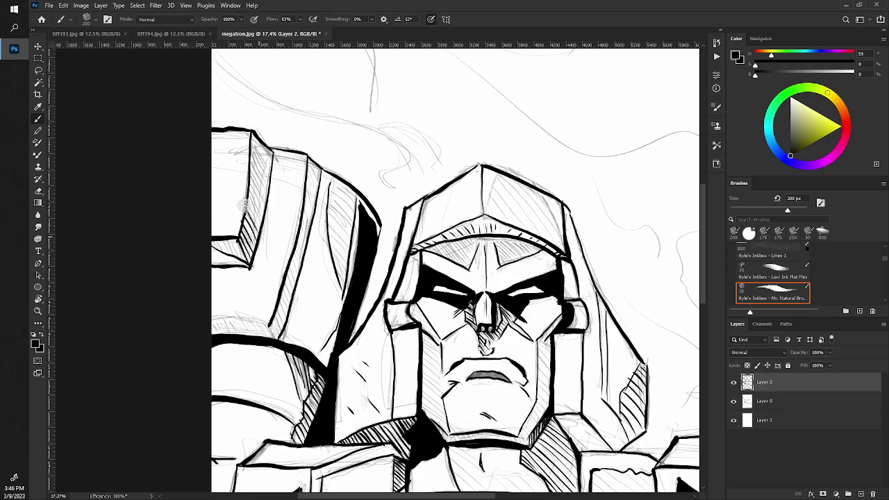
mouse_move(250, 233)
mouse_down()
mouse_move(271, 182)
mouse_move(259, 188)
mouse_move(263, 139)
mouse_up()
drag(254, 171, 271, 141)
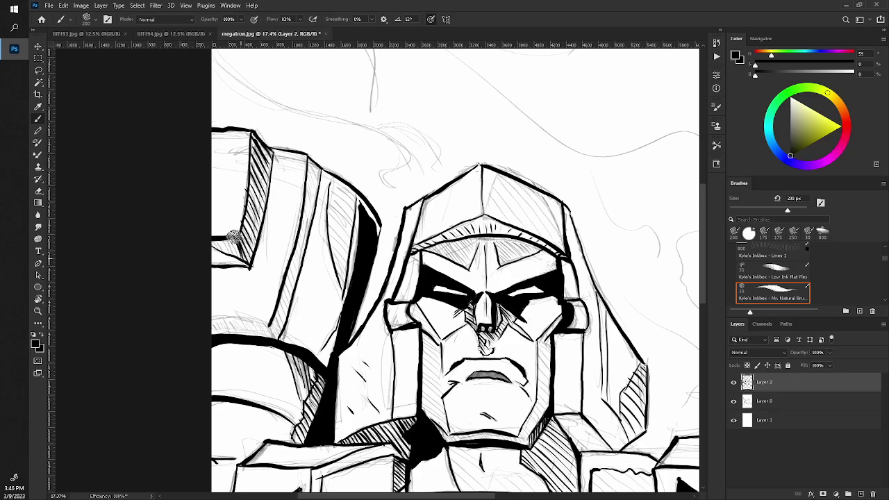
mouse_move(233, 262)
mouse_down()
mouse_move(246, 233)
mouse_move(220, 236)
mouse_up()
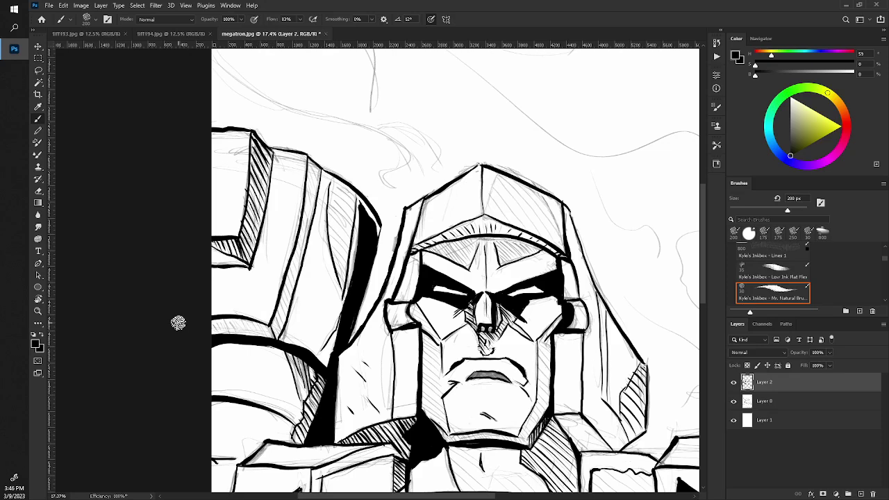
drag(349, 326, 334, 357)
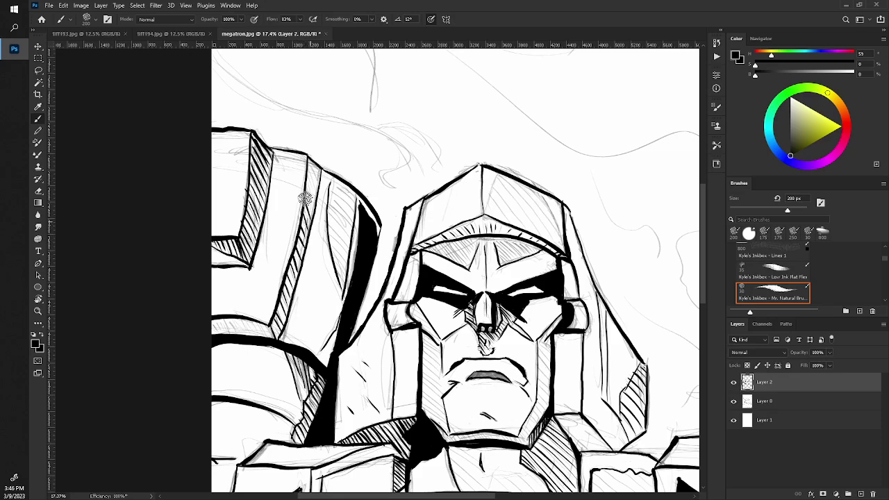
drag(308, 177, 305, 164)
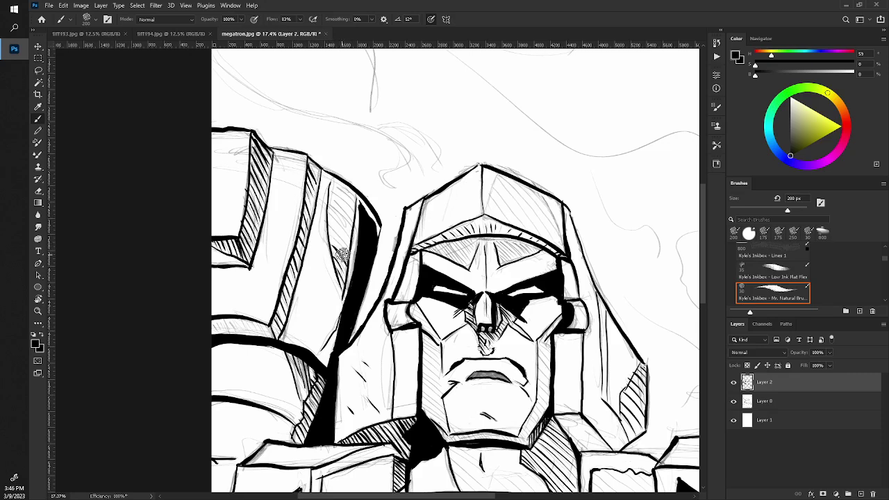
mouse_move(342, 254)
mouse_down()
mouse_move(326, 209)
mouse_move(347, 212)
mouse_move(329, 191)
mouse_move(337, 187)
mouse_up()
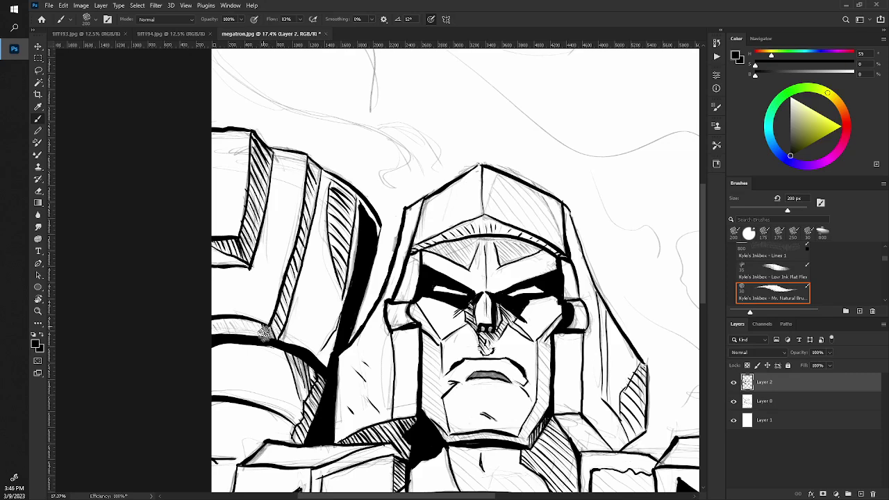
mouse_move(249, 319)
mouse_down()
mouse_move(238, 335)
mouse_move(214, 332)
mouse_up()
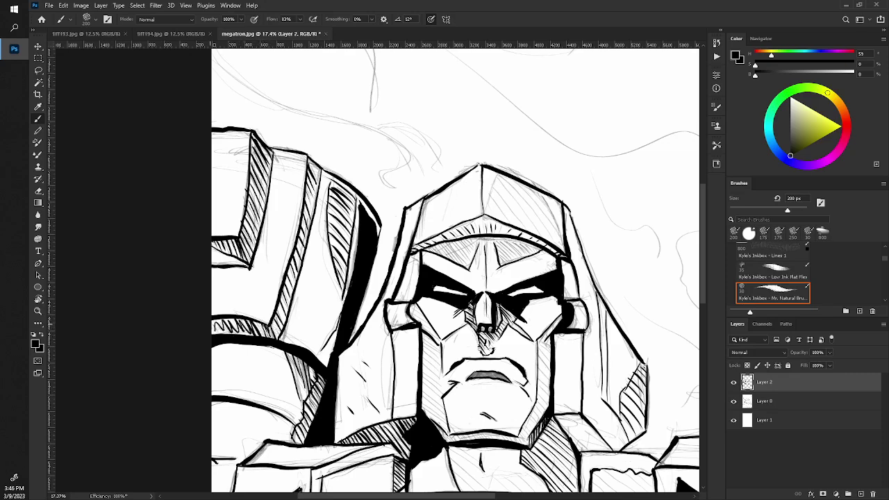
- Zoom in on the head and chest and erase part of a stray black ink line
key(z)
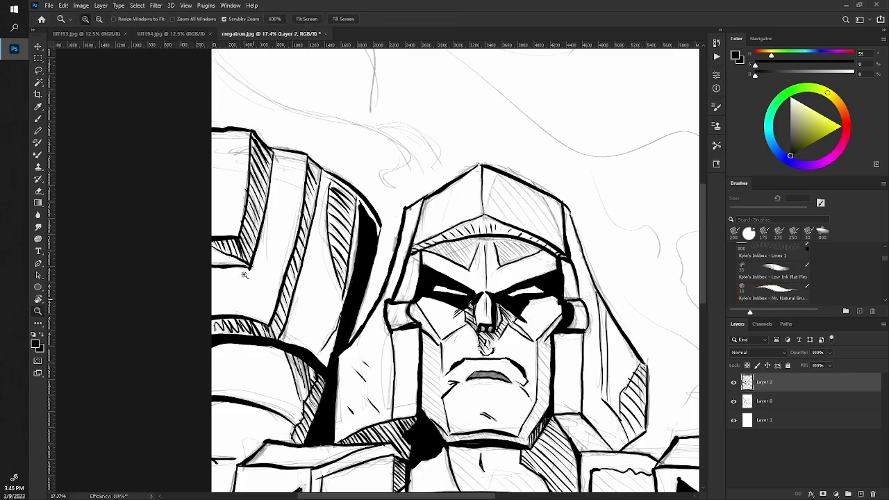
mouse_move(243, 274)
mouse_down()
mouse_move(198, 218)
mouse_move(205, 243)
mouse_up()
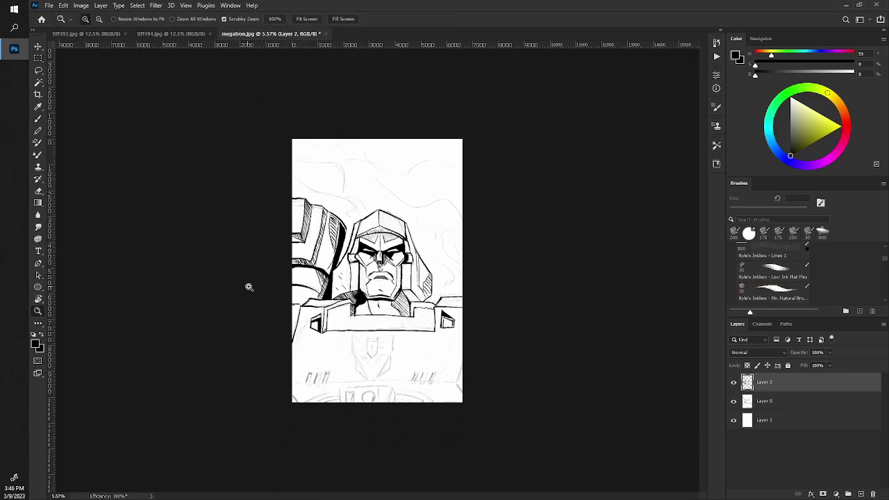
mouse_move(249, 287)
mouse_down()
mouse_move(238, 274)
mouse_move(276, 322)
mouse_up()
key(b)
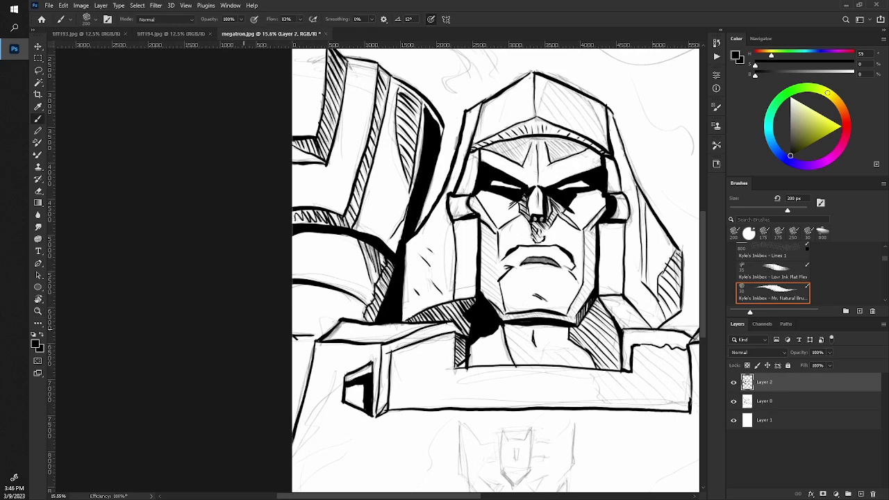
key(e)
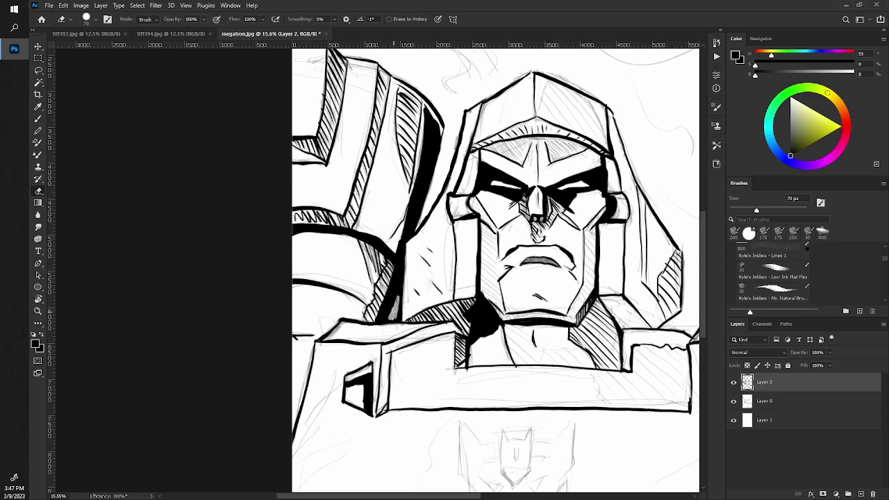
drag(398, 302, 393, 307)
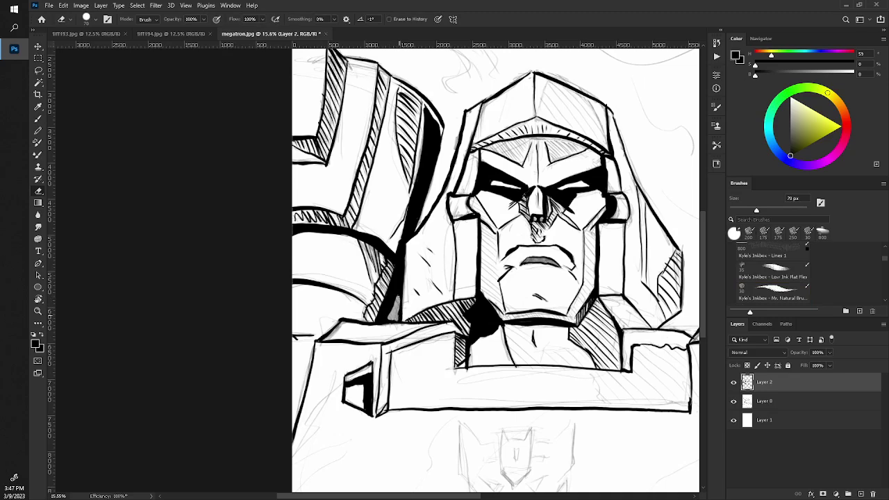
- Zoom in and out repeatedly to check the drawing and reframe the face
key(z)
scroll(294, 196, down, 8)
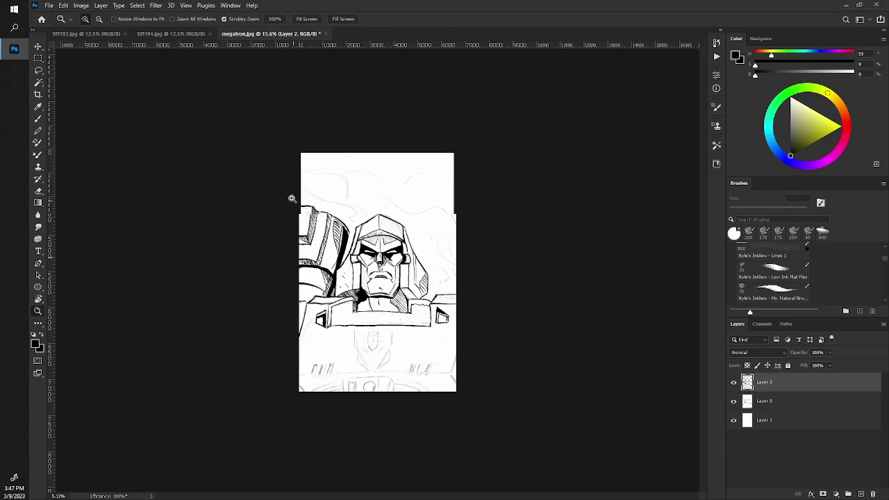
scroll(290, 198, up, 2)
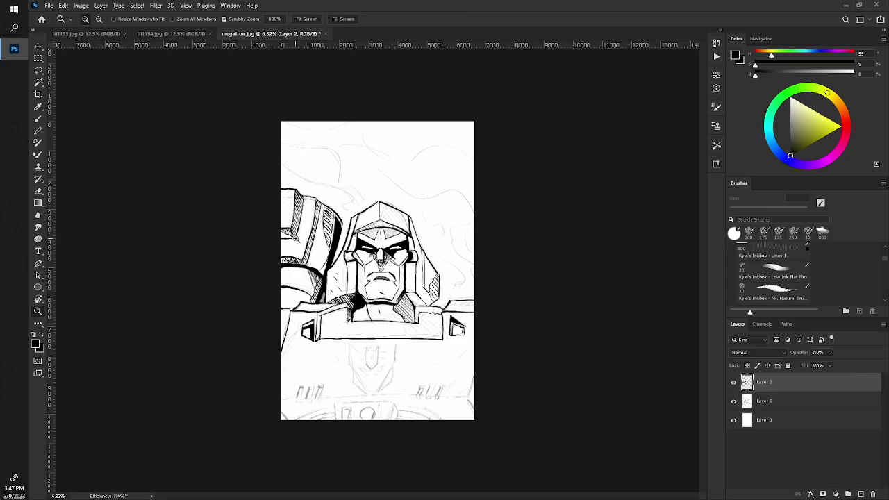
scroll(313, 252, down, 1)
scroll(314, 253, up, 1)
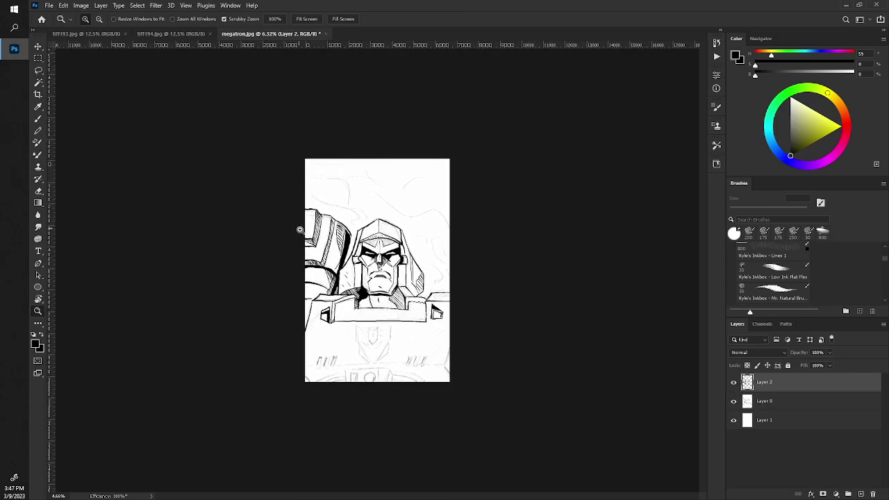
scroll(316, 257, up, 1)
scroll(316, 257, up, 4)
key(e)
scroll(316, 257, down, 2)
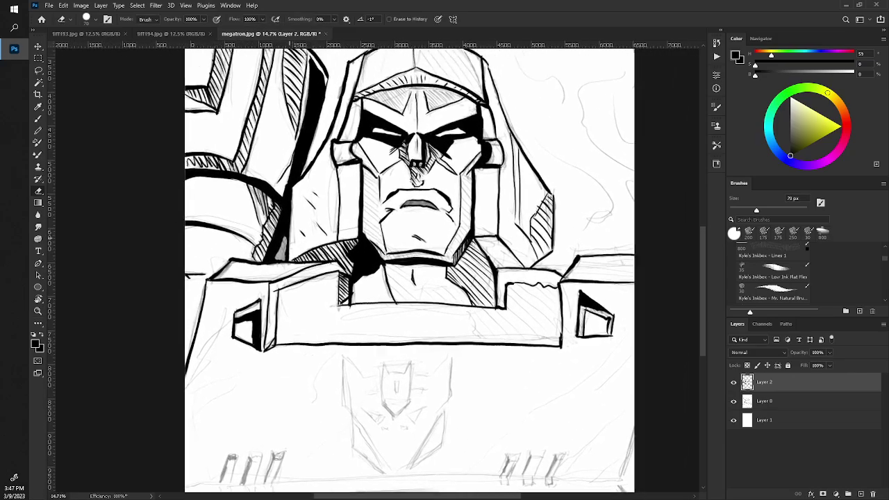
scroll(316, 257, up, 1)
key(z)
scroll(287, 241, down, 3)
scroll(286, 241, up, 1)
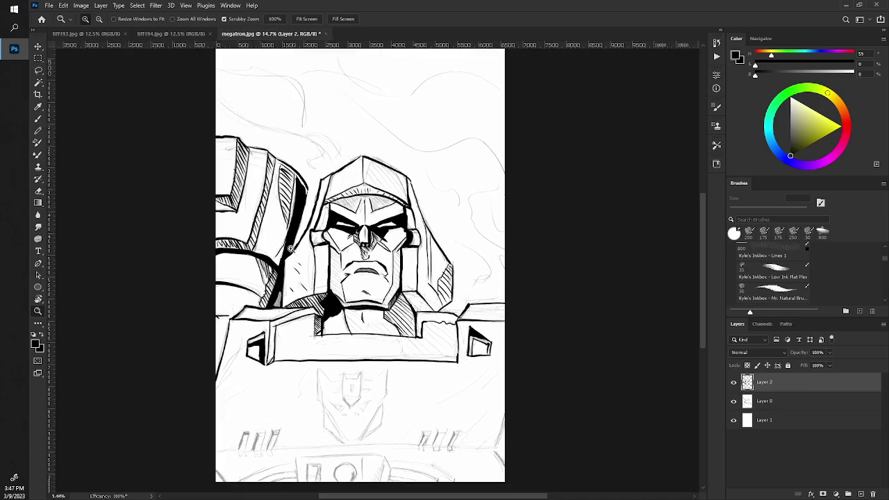
scroll(379, 278, up, 4)
key(e)
drag(379, 277, 370, 296)
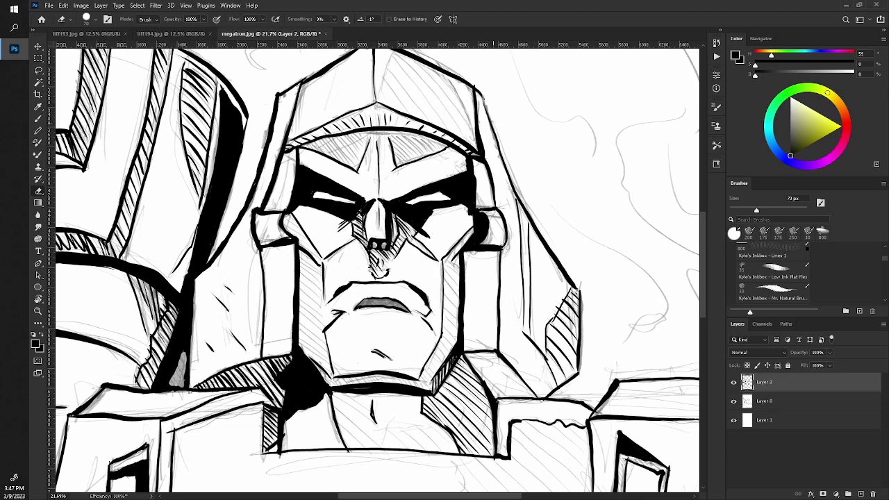
key(b)
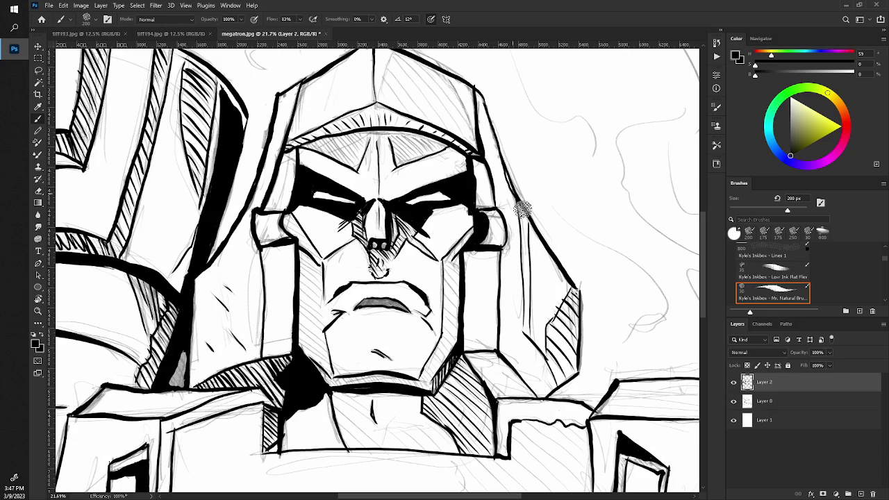
- Darken the helmet's right outline and review the inked face at full-page and close zoom
key(z)
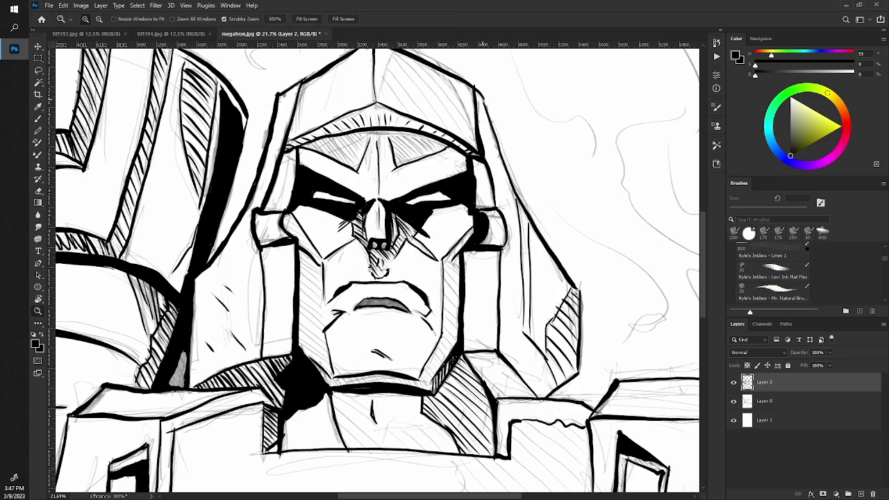
key(b)
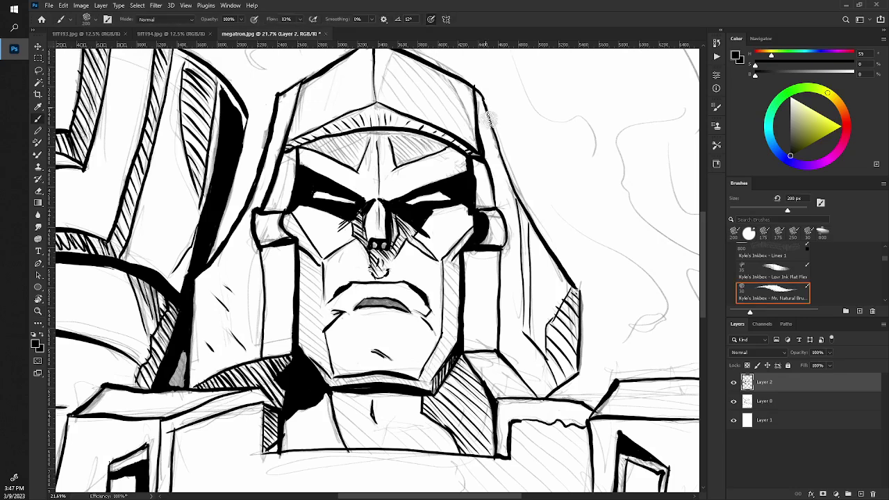
mouse_move(497, 147)
mouse_down()
mouse_move(576, 293)
mouse_move(566, 379)
mouse_move(580, 287)
mouse_up()
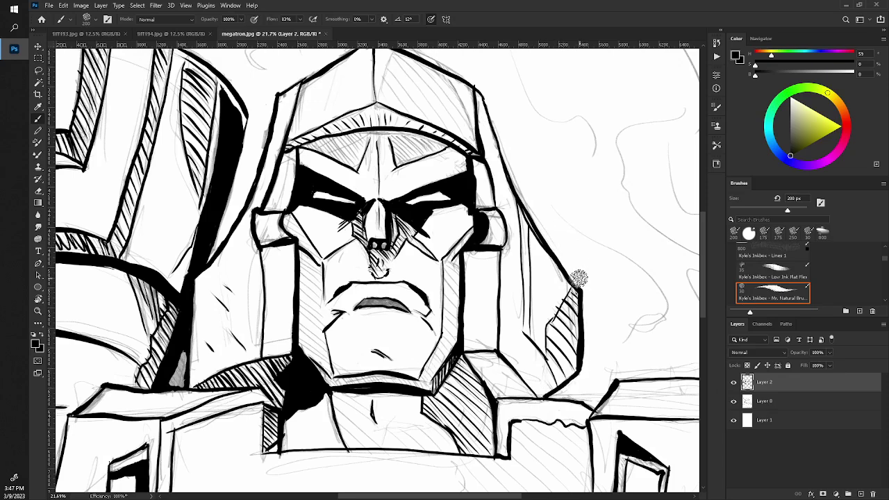
key(e)
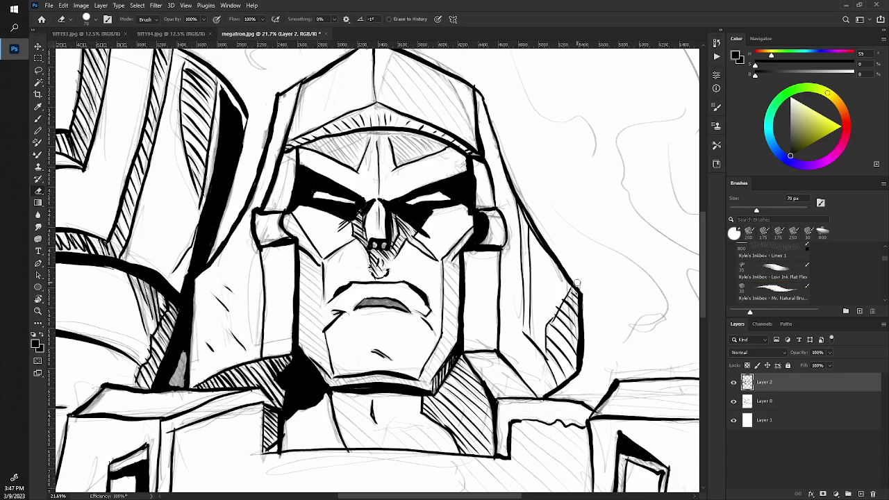
key(z)
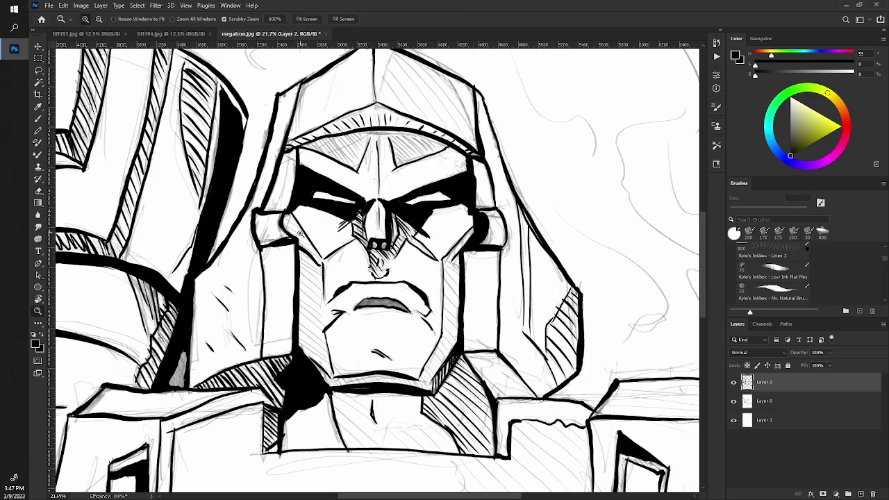
mouse_move(306, 243)
mouse_down()
mouse_move(268, 199)
mouse_move(258, 233)
mouse_up()
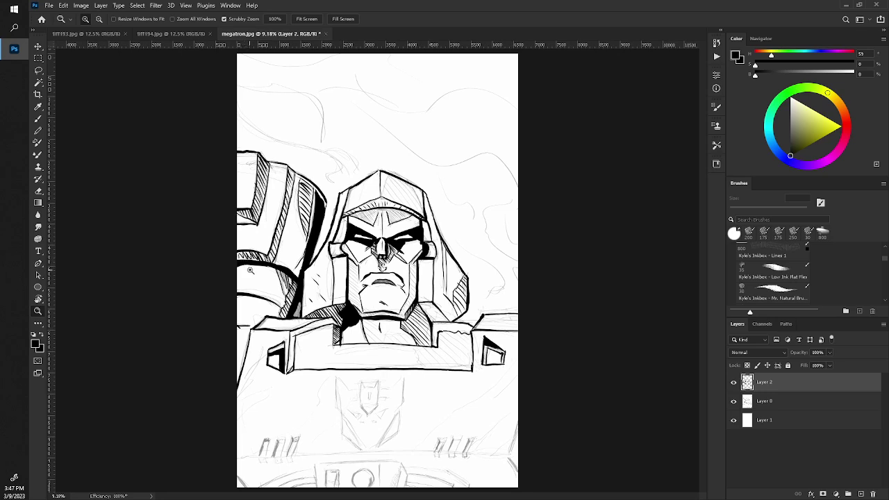
drag(273, 283, 312, 282)
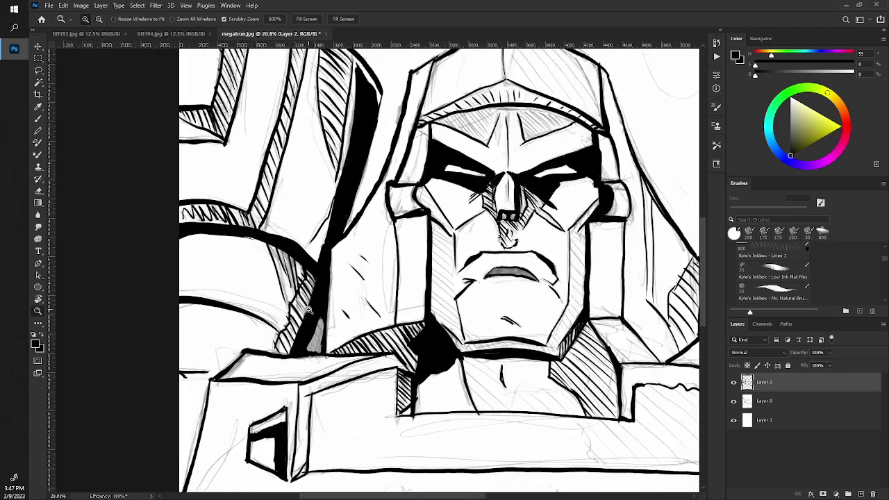
key(b)
scroll(417, 278, down, 5)
- Ink the emblem's top edges, outer left edge, horn diagonal and centre nose piece, undoing one stray stroke
drag(406, 271, 379, 243)
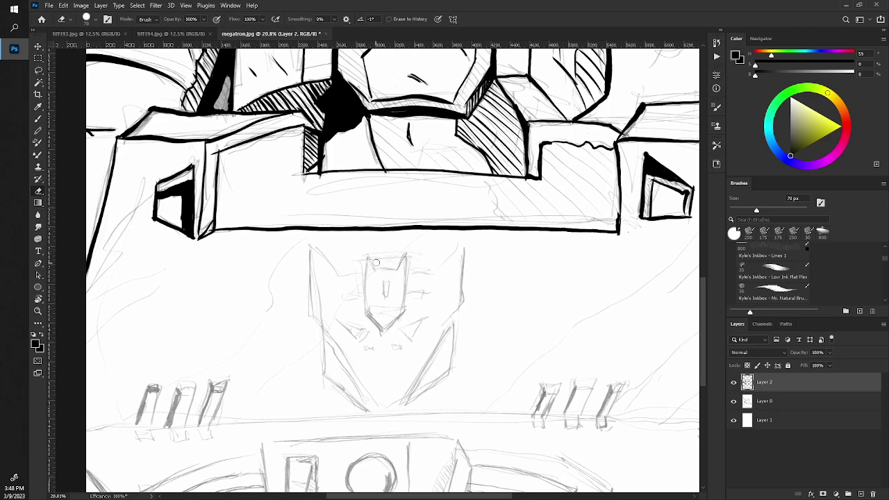
key(b)
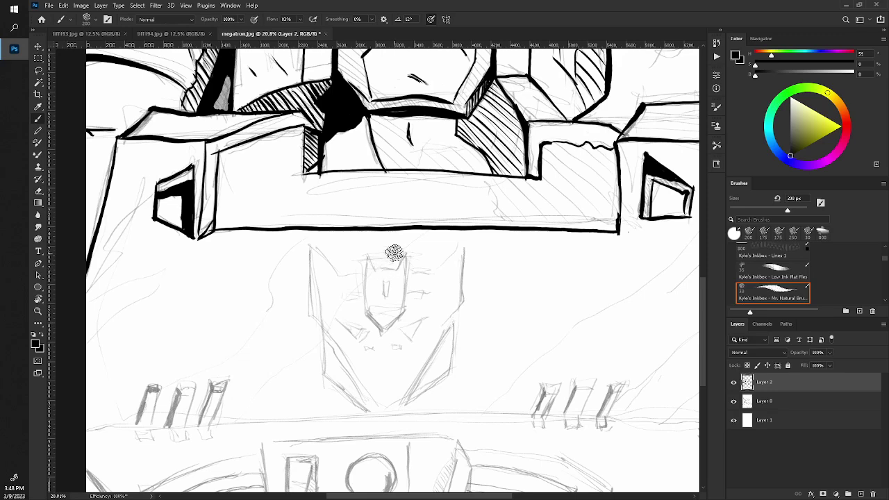
mouse_move(394, 269)
mouse_down()
mouse_move(372, 270)
mouse_move(406, 270)
mouse_move(373, 267)
mouse_move(406, 253)
mouse_move(381, 329)
mouse_move(364, 307)
mouse_up()
key(ctrl+z)
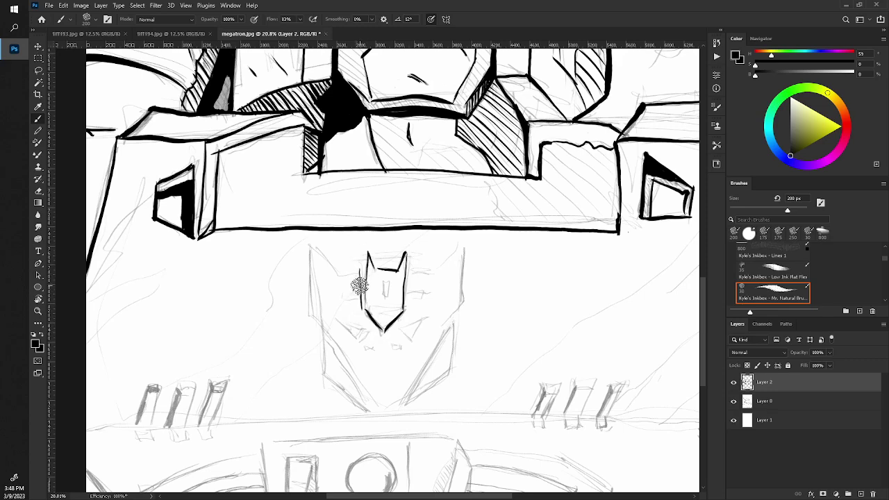
mouse_move(361, 273)
mouse_down()
mouse_move(336, 273)
mouse_move(310, 241)
mouse_move(314, 318)
mouse_up()
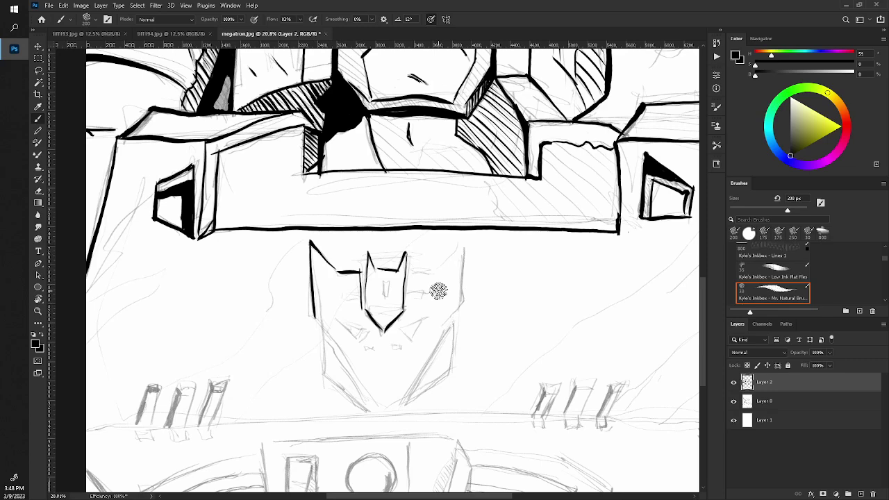
drag(463, 247, 458, 316)
drag(463, 244, 441, 272)
drag(408, 273, 407, 316)
mouse_move(410, 310)
mouse_down()
mouse_move(385, 332)
mouse_move(358, 309)
mouse_up()
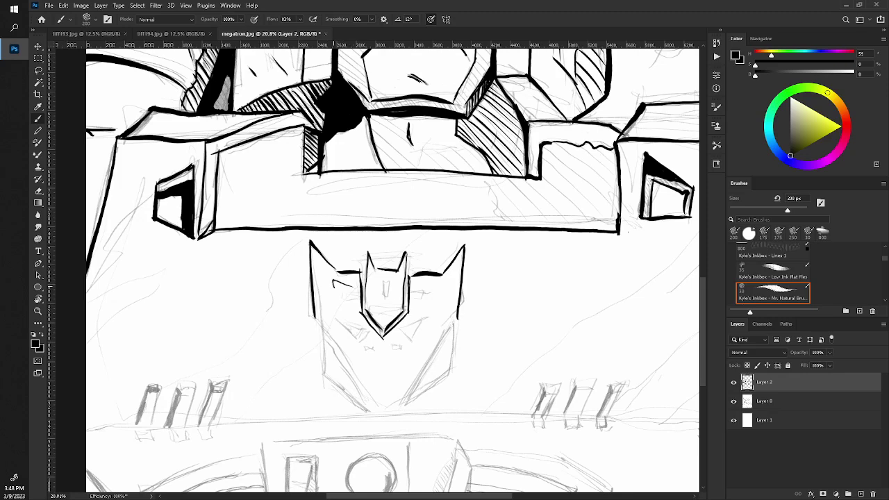
- Ink the emblem's eye marks and lower right and left edges, redoing the inner parallel line
drag(335, 295, 352, 303)
drag(419, 299, 434, 303)
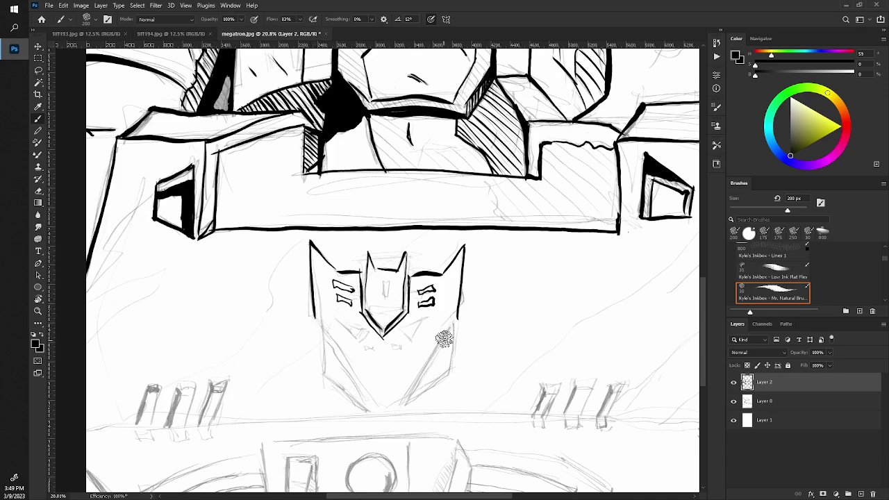
drag(449, 327, 401, 410)
drag(453, 331, 403, 409)
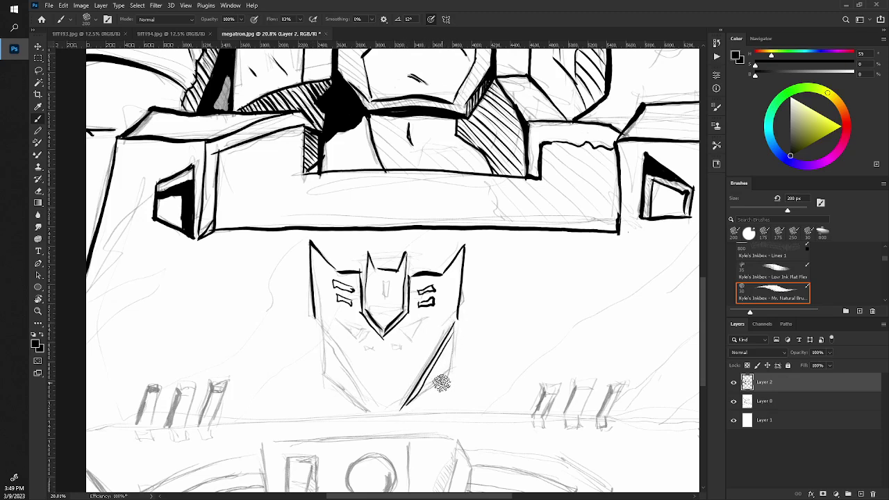
key(ctrl+z)
drag(456, 323, 406, 404)
key(ctrl+z)
drag(410, 405, 454, 329)
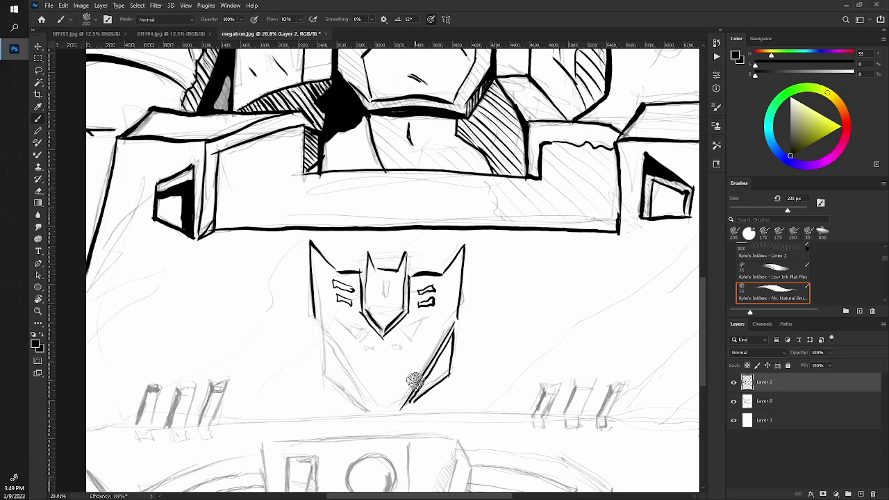
mouse_move(425, 368)
mouse_down()
mouse_move(396, 416)
mouse_move(323, 338)
mouse_up()
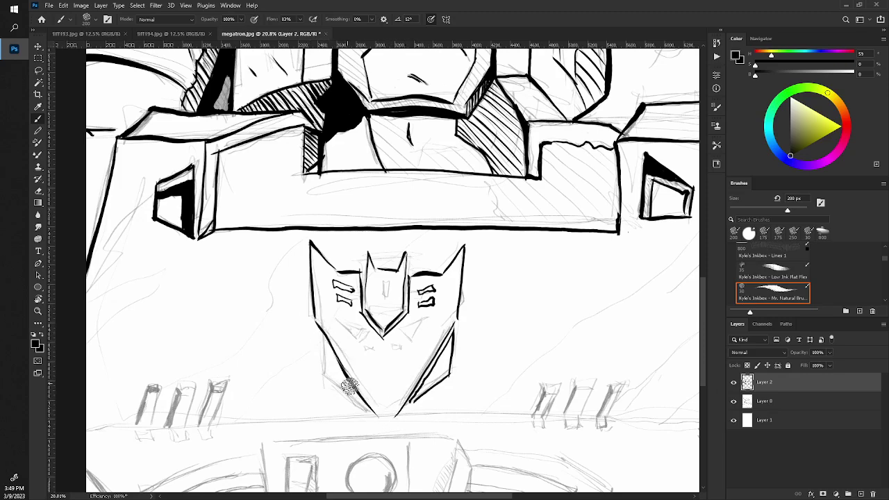
mouse_move(372, 413)
mouse_down()
mouse_move(316, 324)
mouse_move(341, 392)
mouse_move(372, 415)
mouse_up()
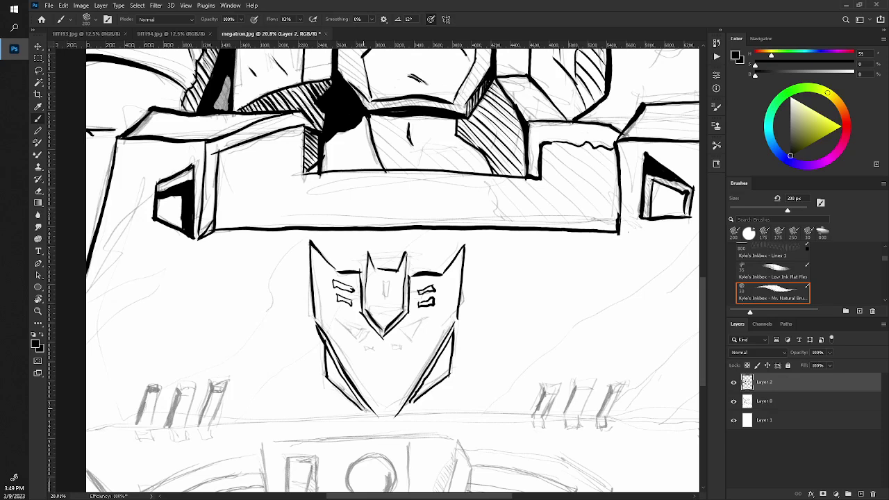
- Erase the join on the emblem's left edge and ink the two inner triangles below the eyes
key(e)
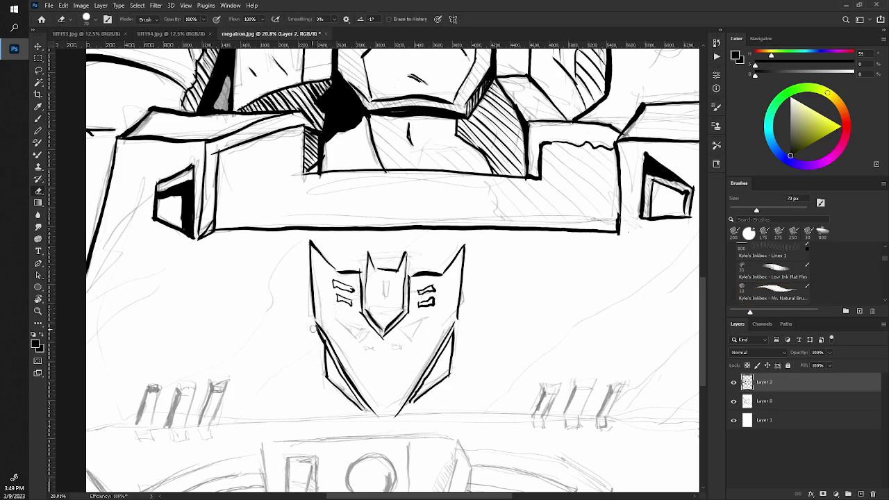
drag(316, 331, 322, 341)
key(z)
mouse_move(444, 258)
mouse_down()
mouse_move(380, 258)
mouse_move(459, 259)
mouse_up()
key(e)
drag(417, 313, 372, 263)
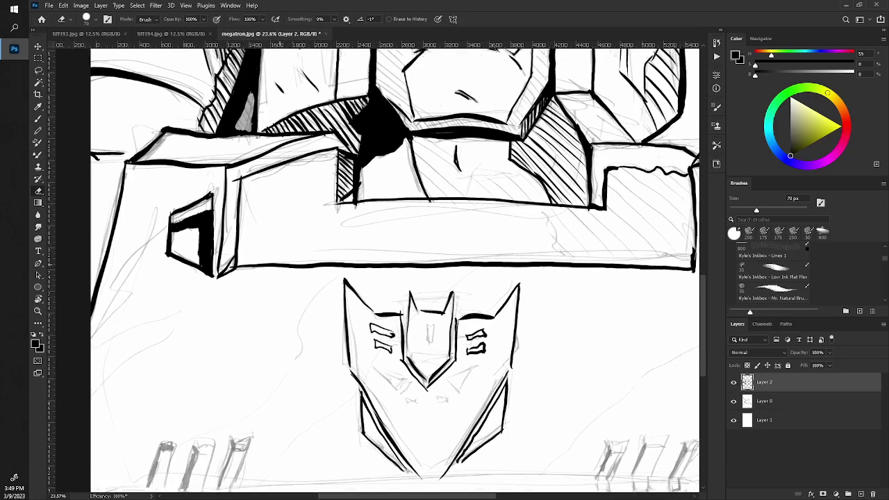
drag(389, 375, 458, 375)
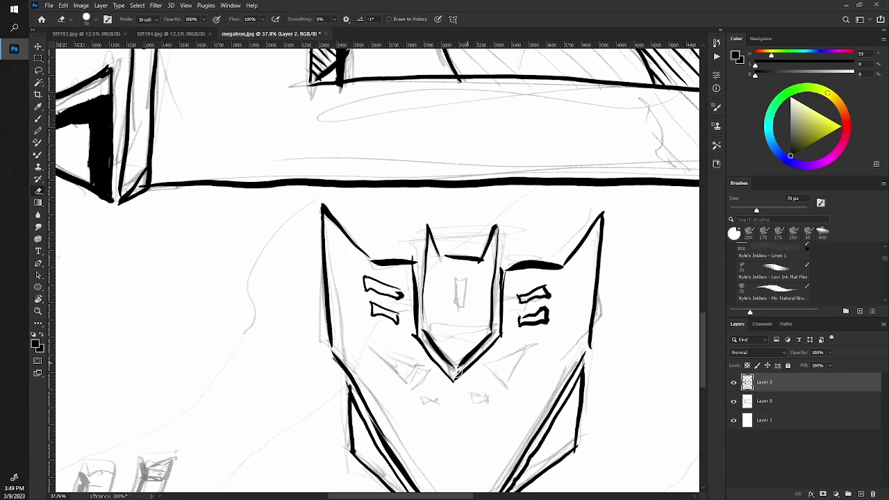
key(b)
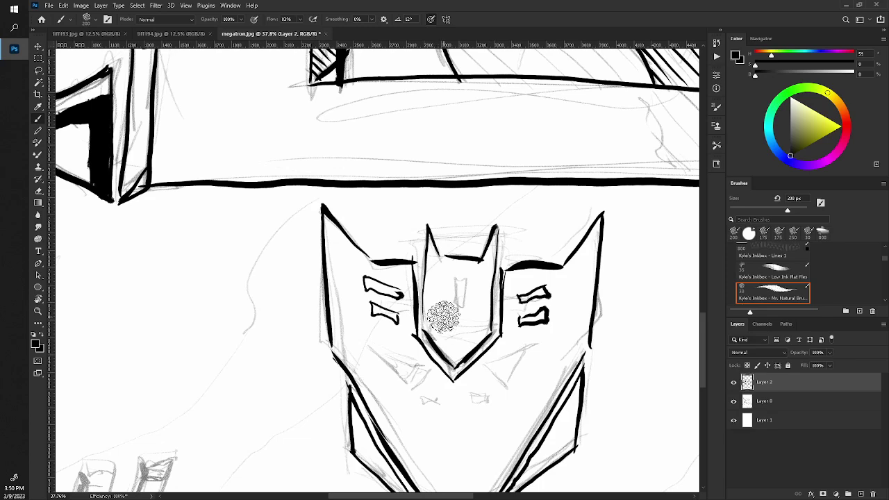
mouse_move(511, 390)
mouse_down()
mouse_move(491, 360)
mouse_move(533, 343)
mouse_up()
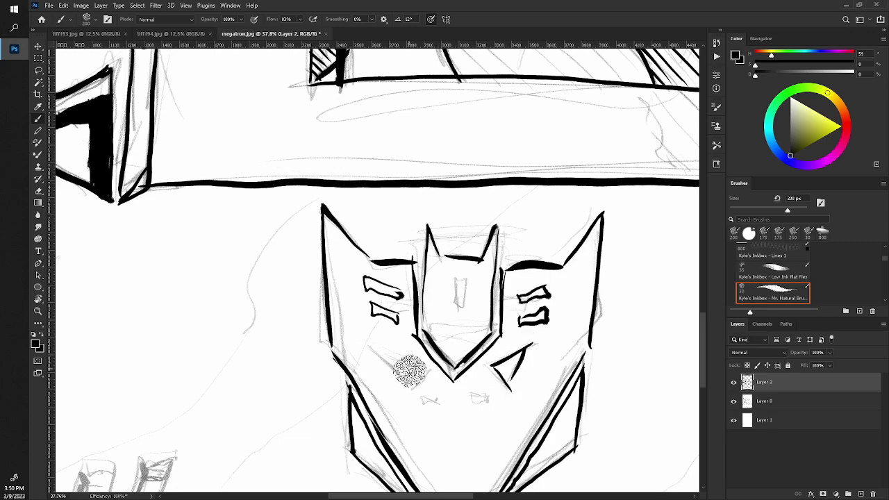
drag(370, 343, 411, 381)
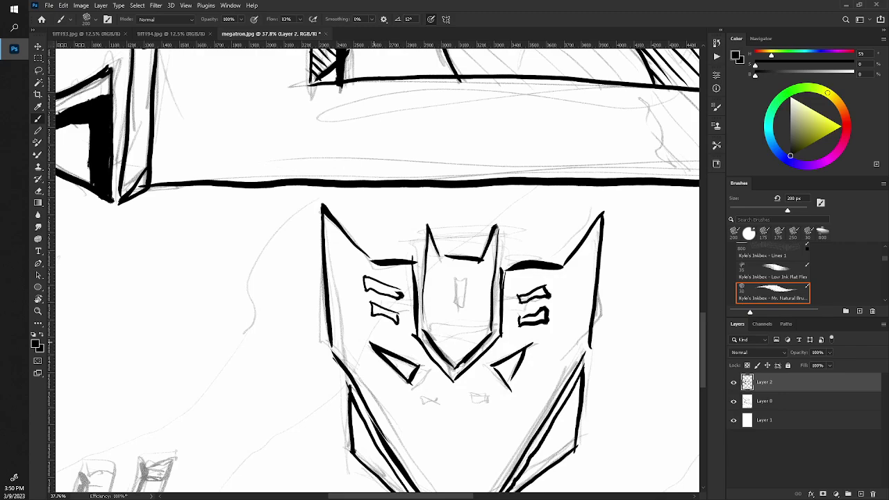
drag(375, 44, 285, 43)
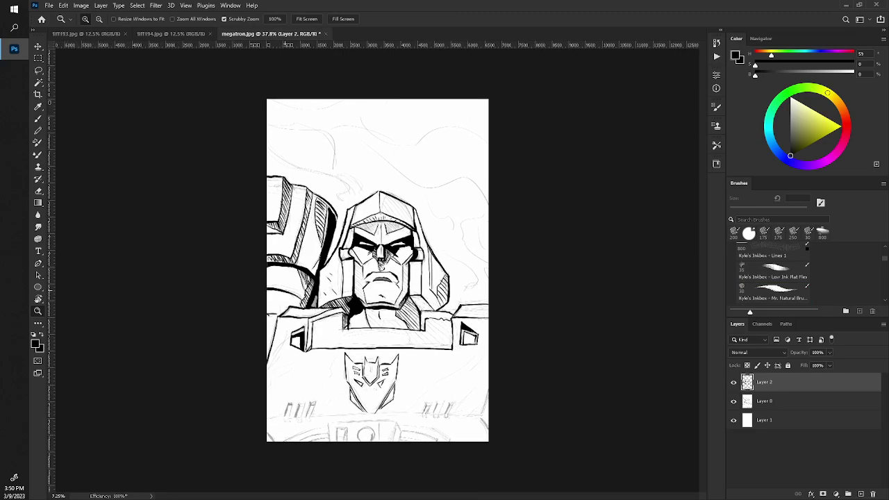
- Lasso the emblem, Free Transform it to about 90%, and move it up-left under the chest block
drag(350, 391, 416, 391)
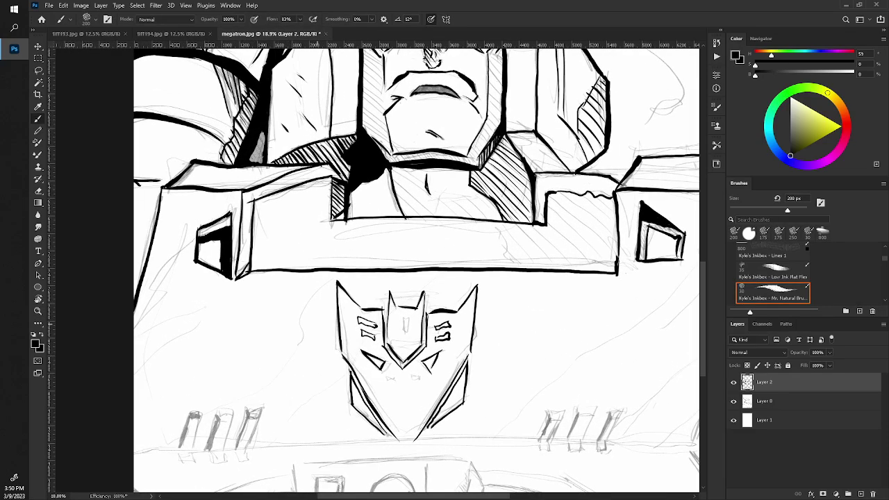
key(l)
drag(325, 282, 517, 316)
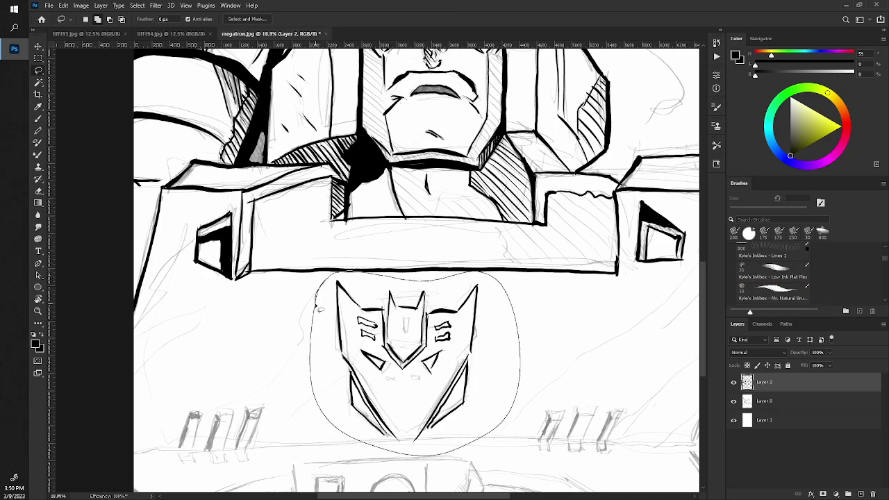
drag(517, 316, 316, 299)
click(62, 5)
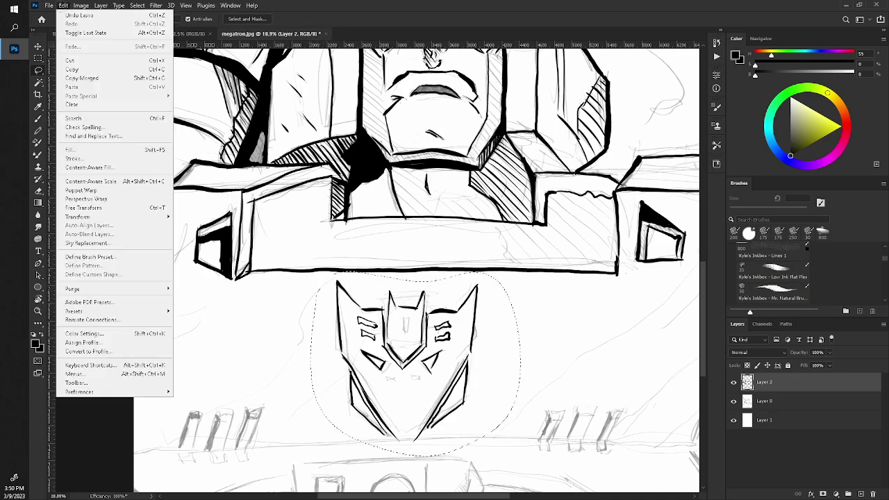
click(72, 207)
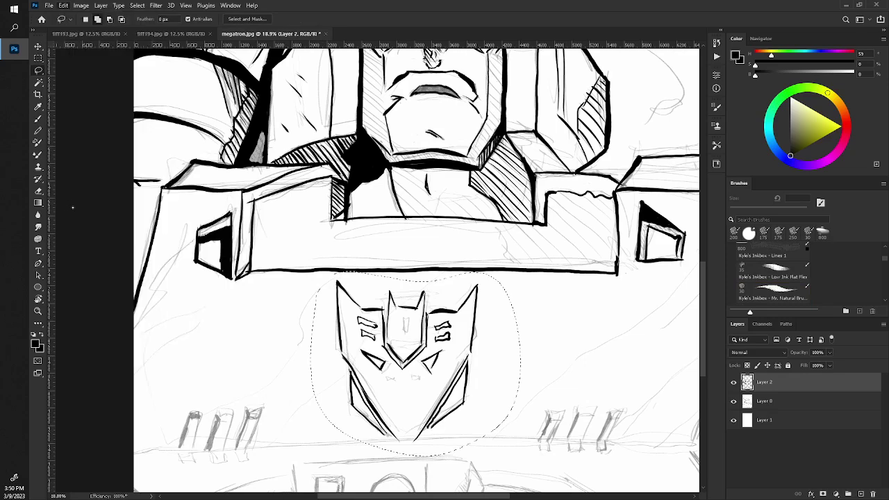
drag(312, 279, 330, 288)
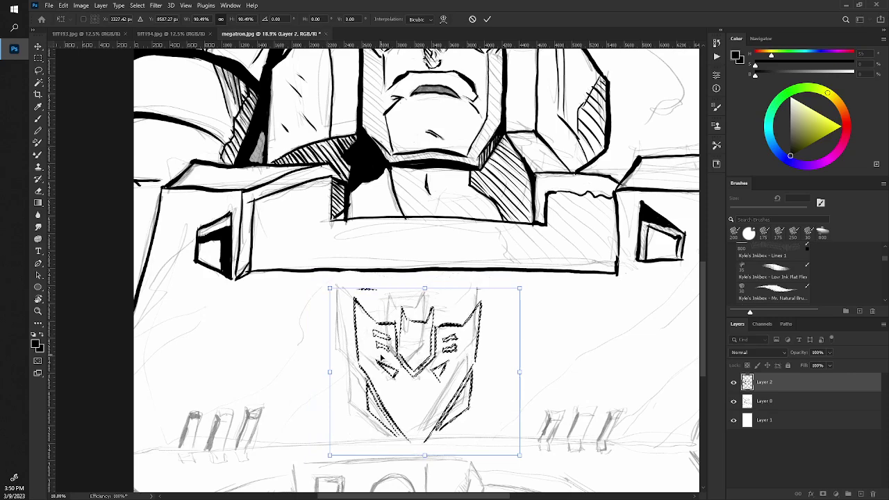
drag(389, 346, 383, 332)
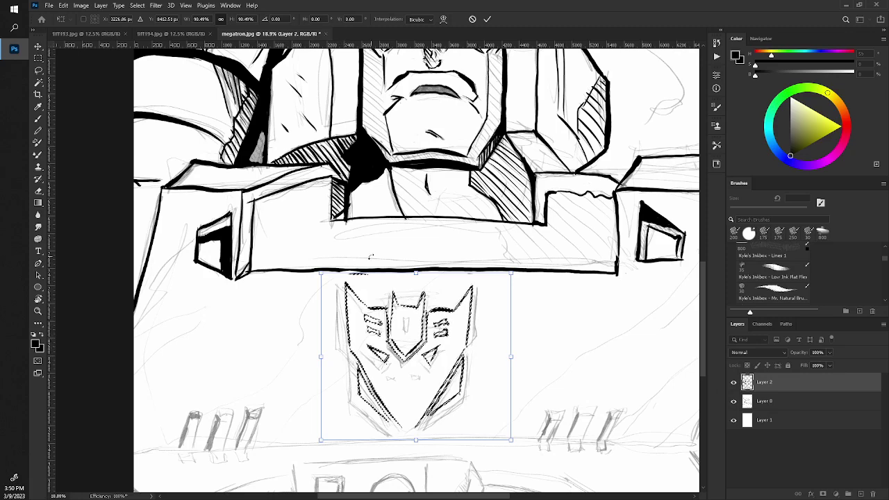
key(Return)
key(l)
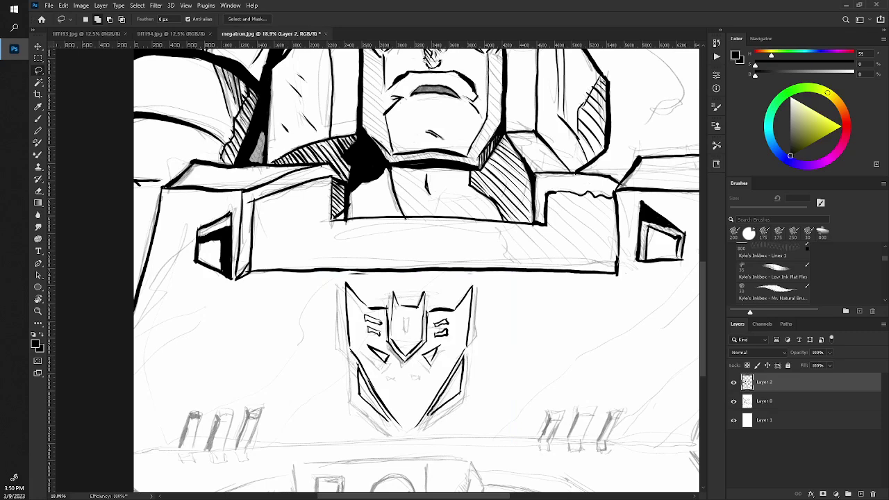
key(b)
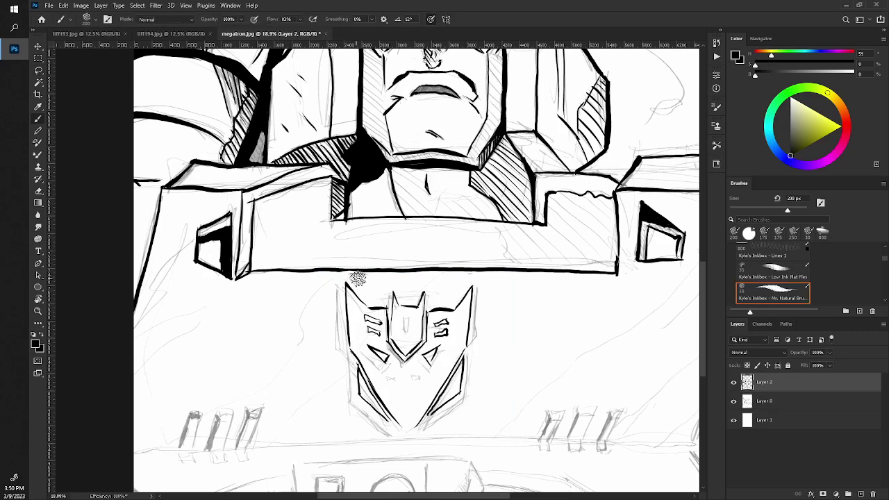
- Pick a round eraser tip and zoom in on the emblem's lower half
key(e)
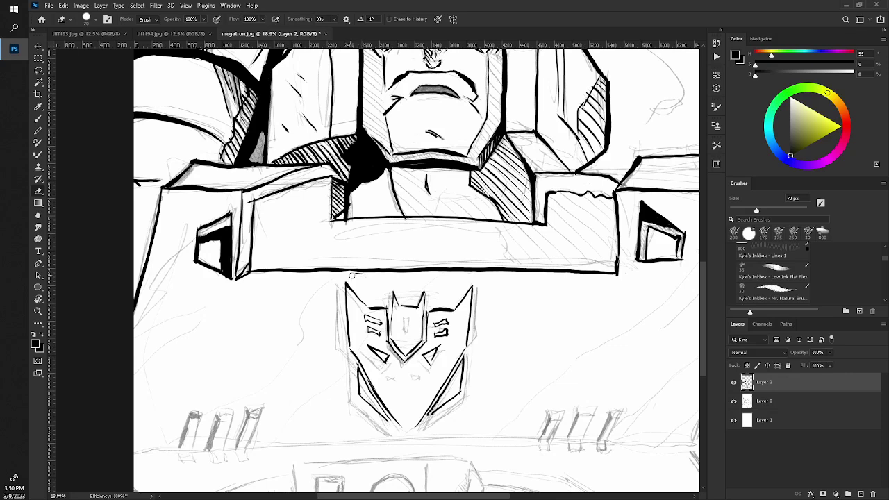
click(357, 276)
key(b)
key(z)
key(ctrl+0)
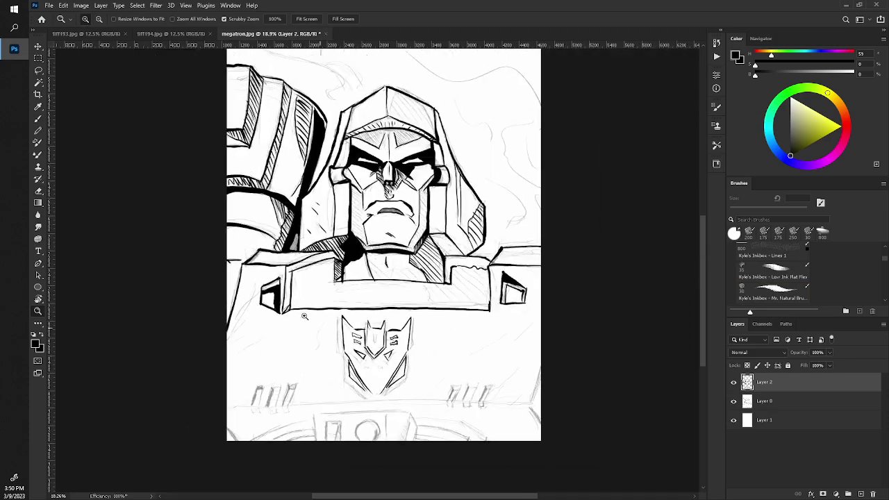
drag(271, 397, 327, 397)
key(b)
scroll(375, 270, down, 5)
scroll(375, 270, down, 1)
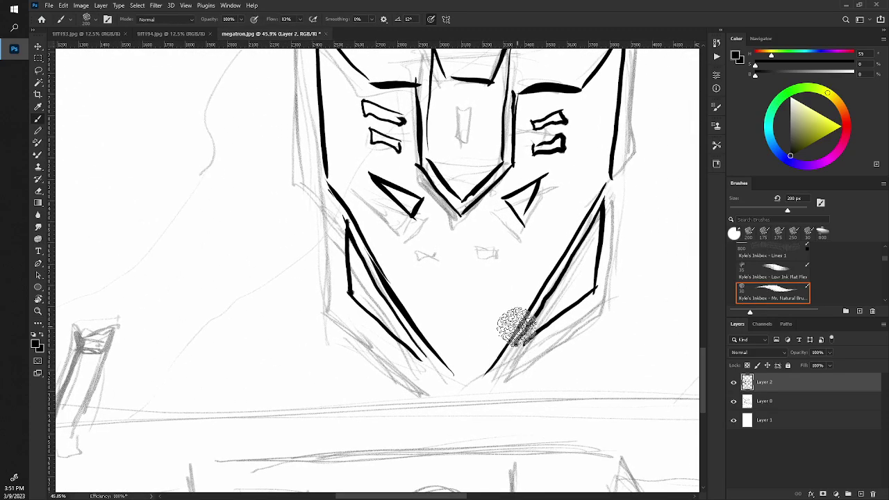
- Re-ink the emblem's lower V lines, erasing stray ink to form a clean bottom tip
drag(518, 325, 546, 299)
drag(484, 377, 476, 384)
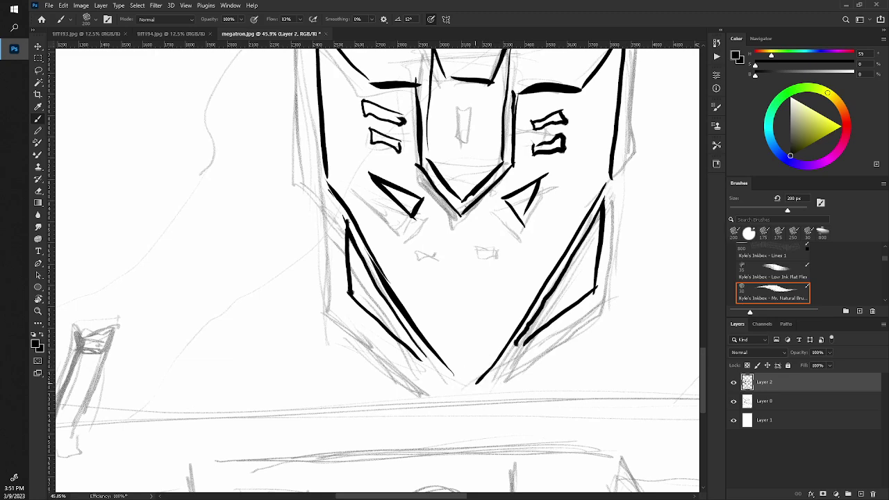
drag(406, 322, 476, 382)
key(e)
mouse_move(466, 352)
mouse_down()
mouse_move(471, 378)
mouse_move(445, 360)
mouse_up()
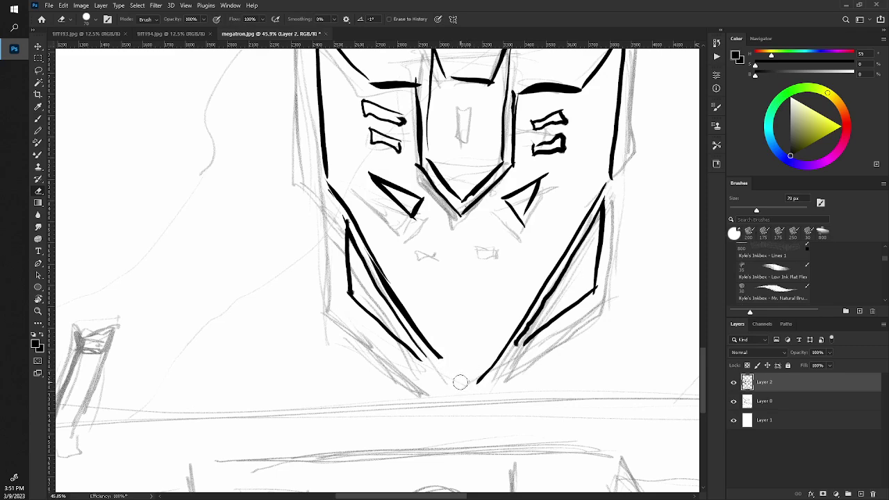
key(b)
drag(425, 344, 472, 380)
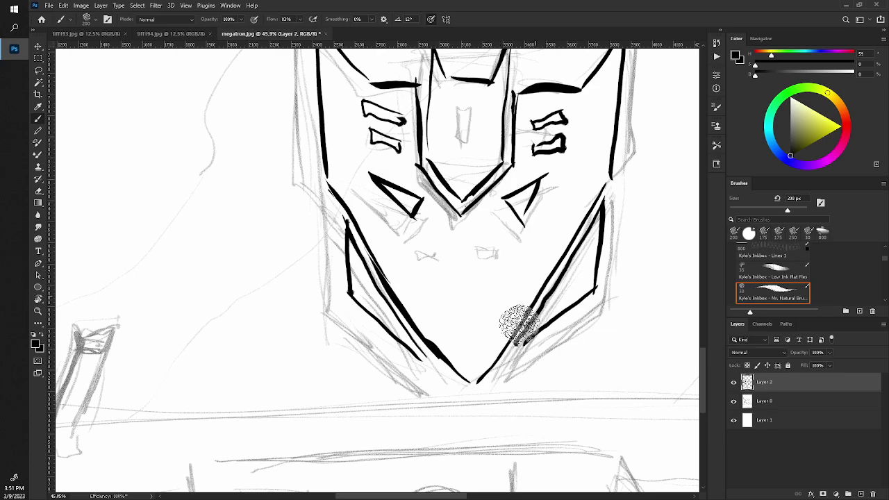
drag(521, 317, 471, 383)
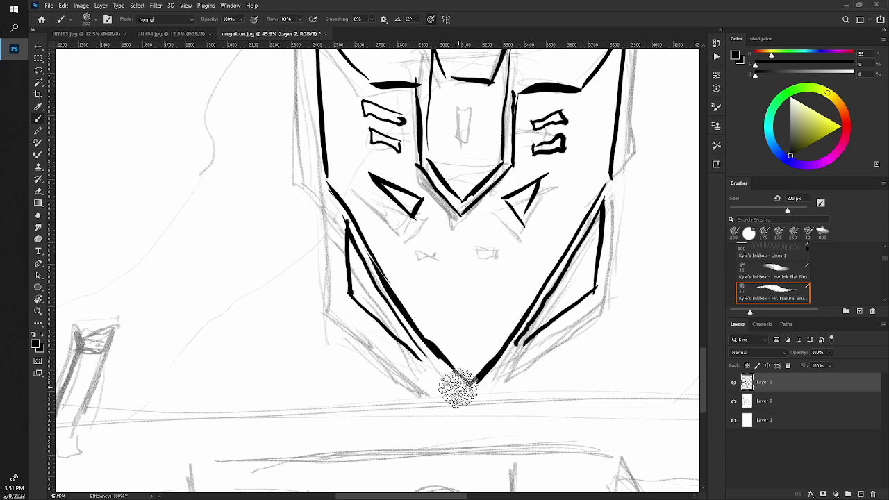
key(e)
click(477, 386)
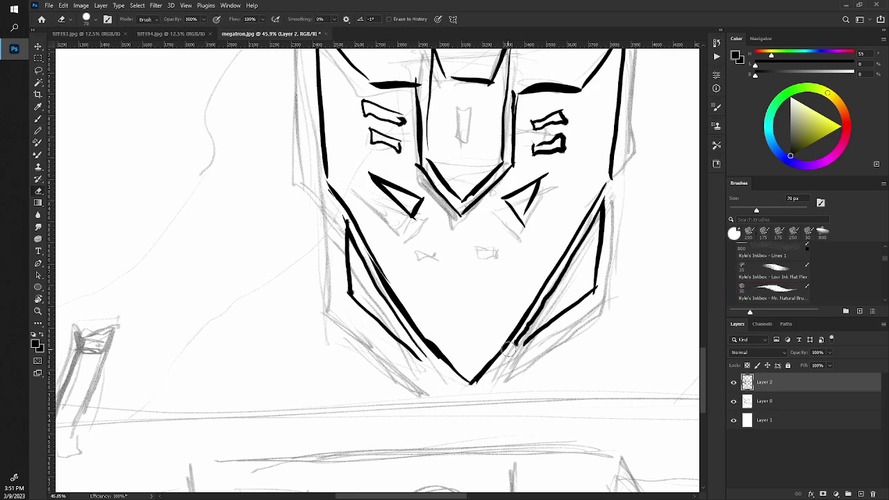
key(z)
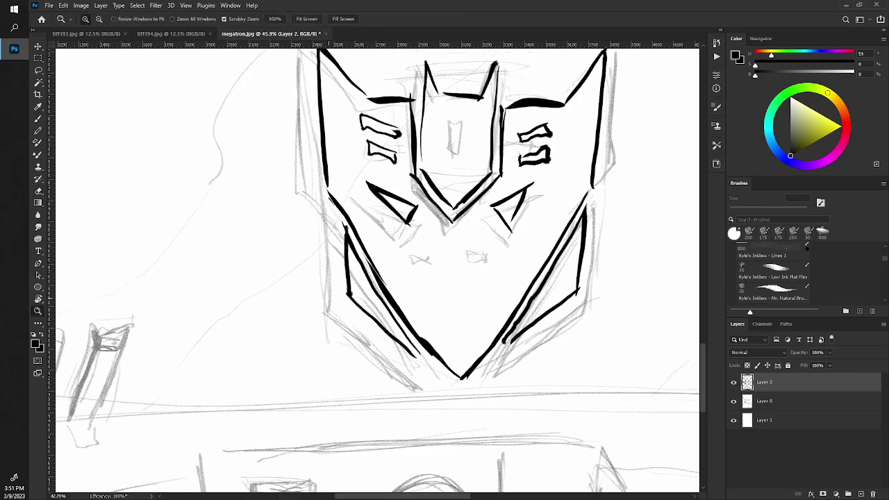
drag(482, 384, 278, 389)
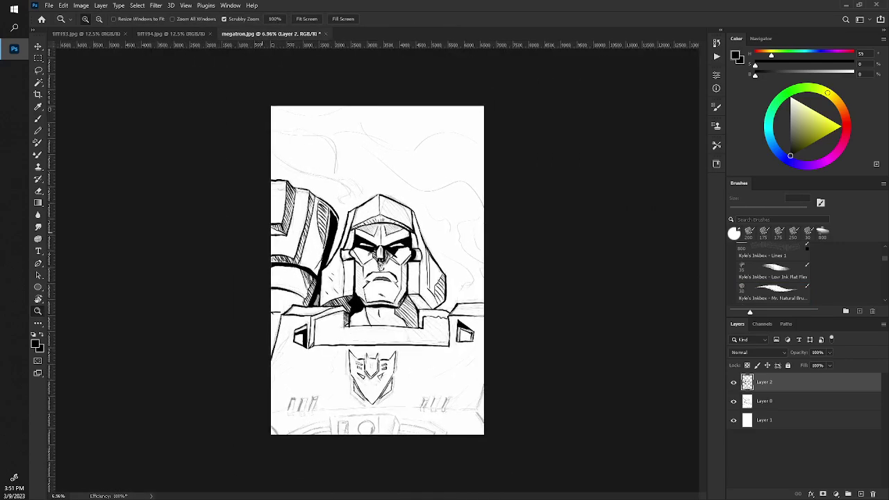
- Sharpen the centre piece's top-left corner and erase stray lines near the emblem's centre
drag(340, 371, 417, 370)
key(e)
drag(333, 383, 309, 340)
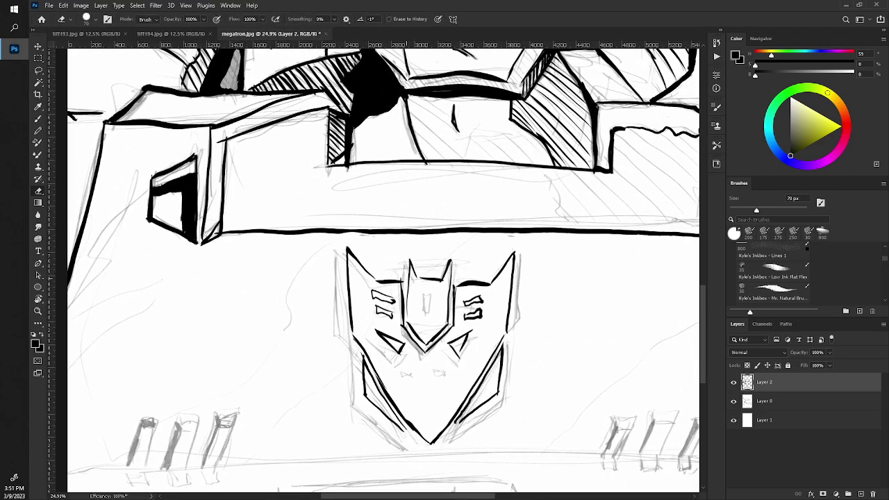
key(b)
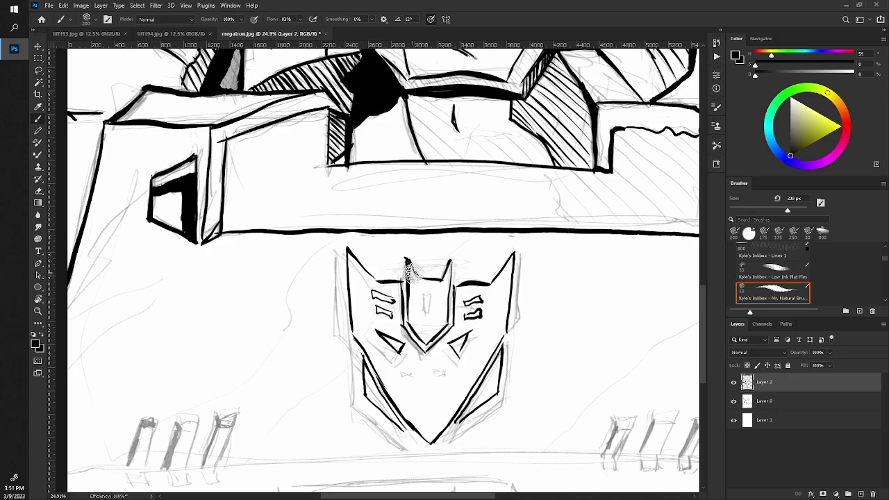
drag(405, 258, 406, 276)
key(e)
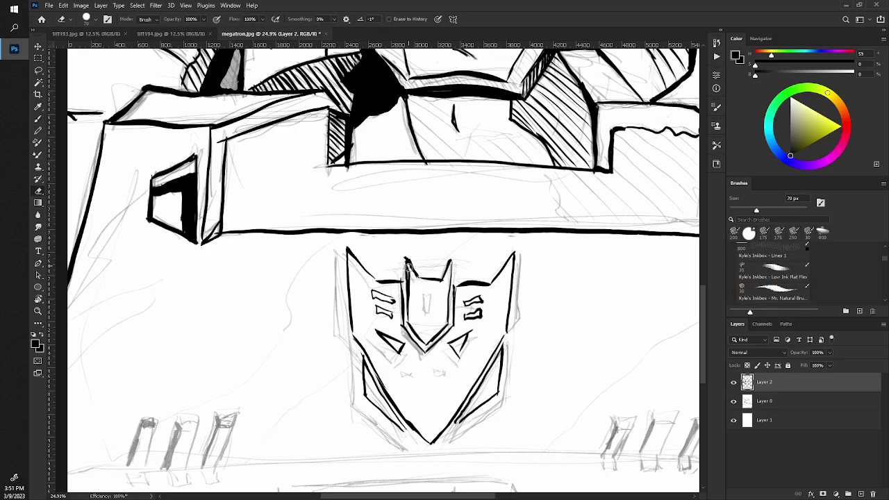
drag(409, 265, 410, 297)
- Lasso the emblem's lower-right edge, nudge it with the Move tool, and shrink the eraser
key(z)
scroll(377, 271, down, 5)
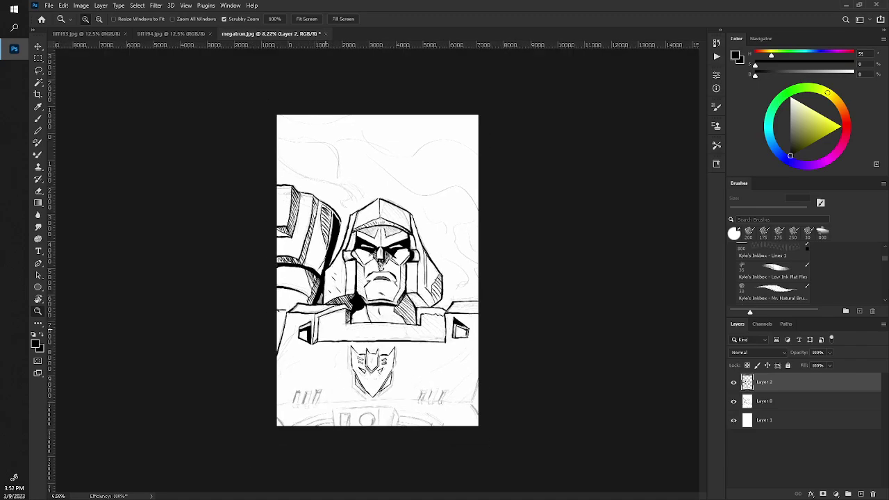
scroll(347, 375, up, 5)
key(b)
scroll(389, 270, down, 3)
scroll(467, 288, down, 1)
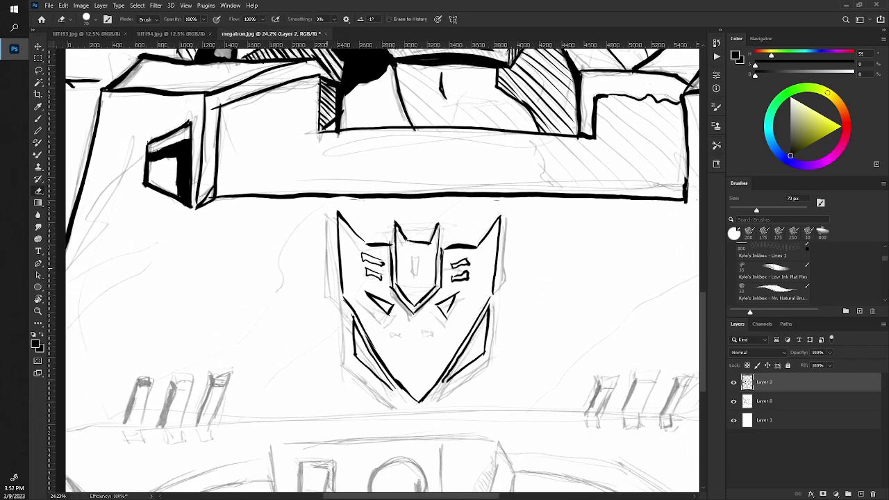
scroll(466, 289, down, 1)
scroll(466, 289, down, 1)
scroll(466, 289, down, 1)
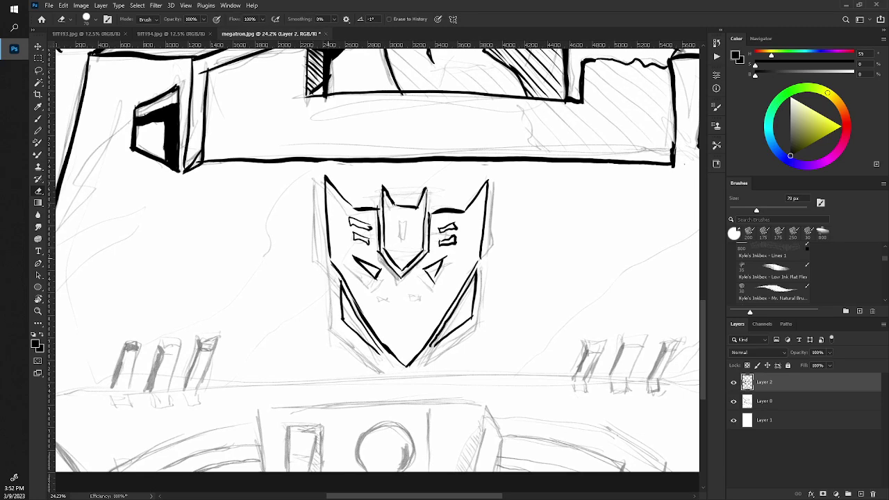
key(l)
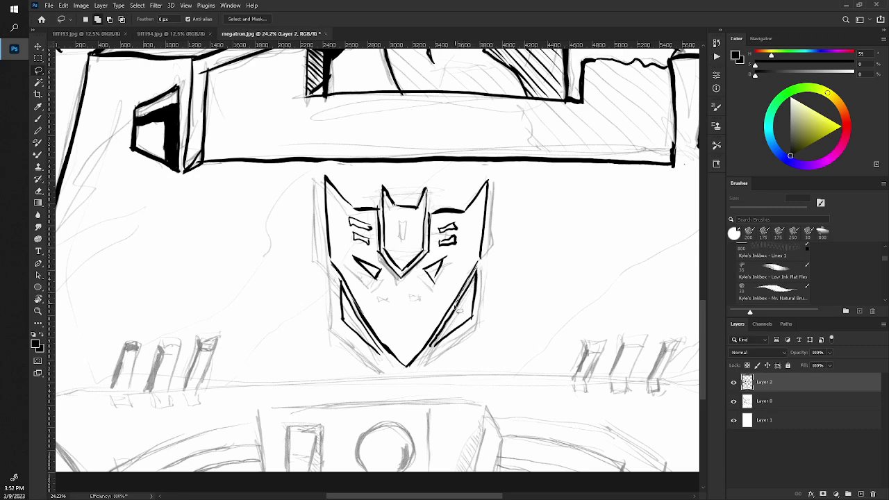
drag(484, 262, 428, 362)
key(v)
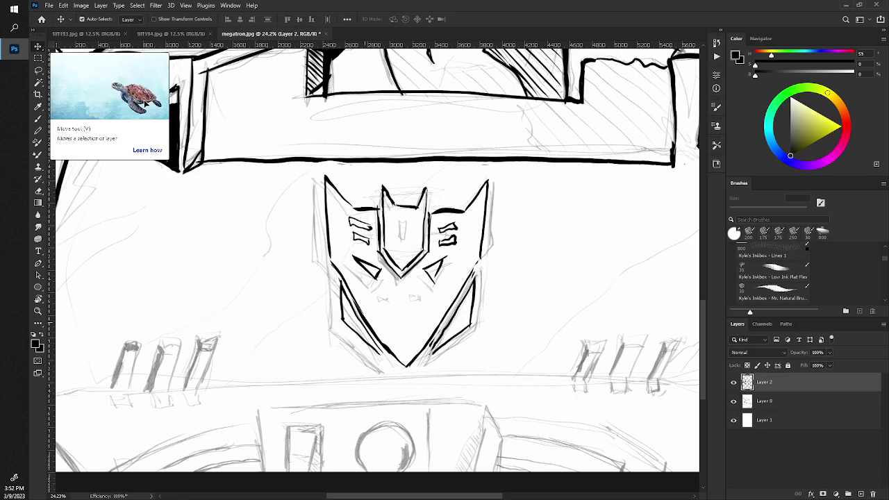
key(e)
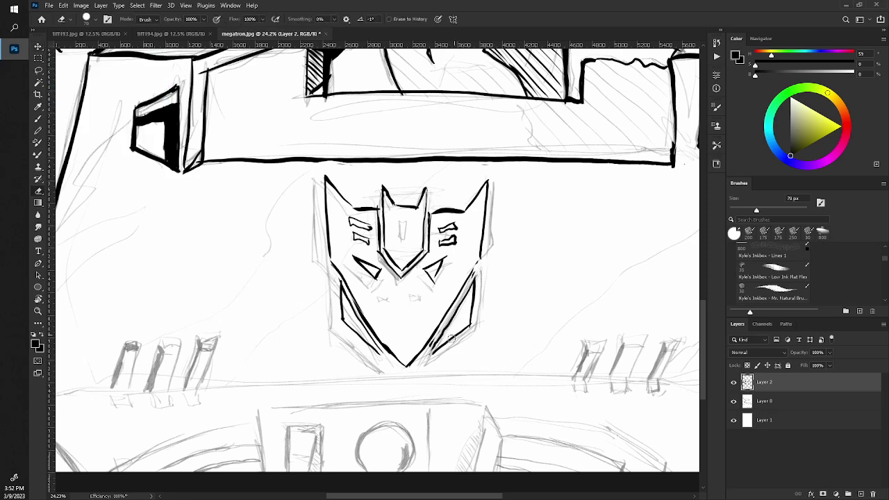
key(bracketleft)
key(bracketleft)
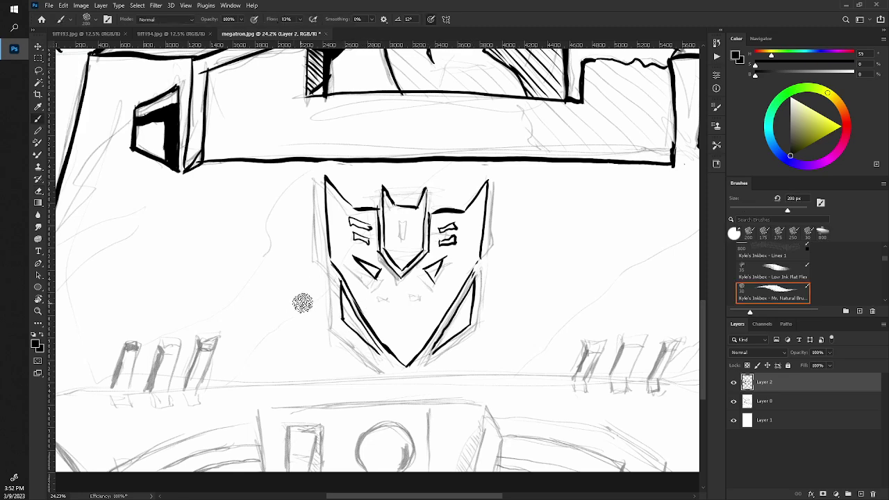
- Zoom on the emblem and erase the junction where its thick lines meet
key(z)
mouse_move(301, 300)
mouse_down()
mouse_move(297, 288)
mouse_move(389, 288)
mouse_up()
key(b)
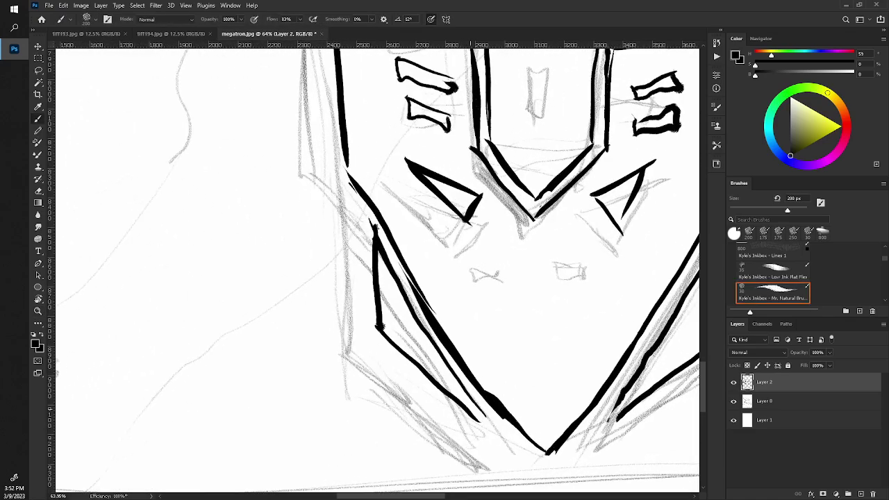
key(e)
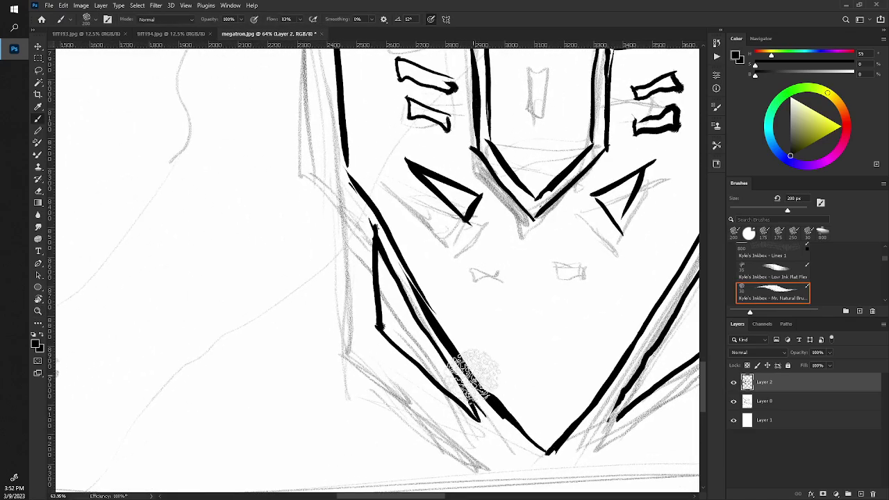
drag(460, 393, 483, 407)
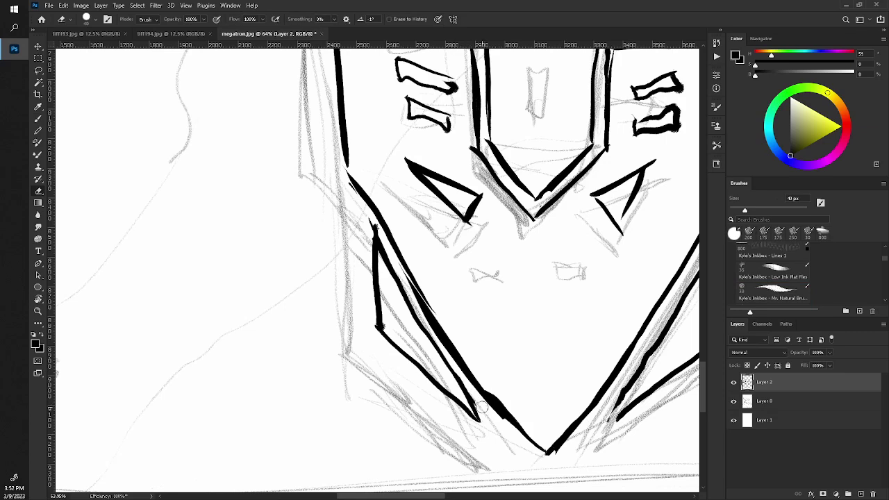
- Ink thick strokes on the emblem's lower-right edge, left inner edge and upper-left contour
key(b)
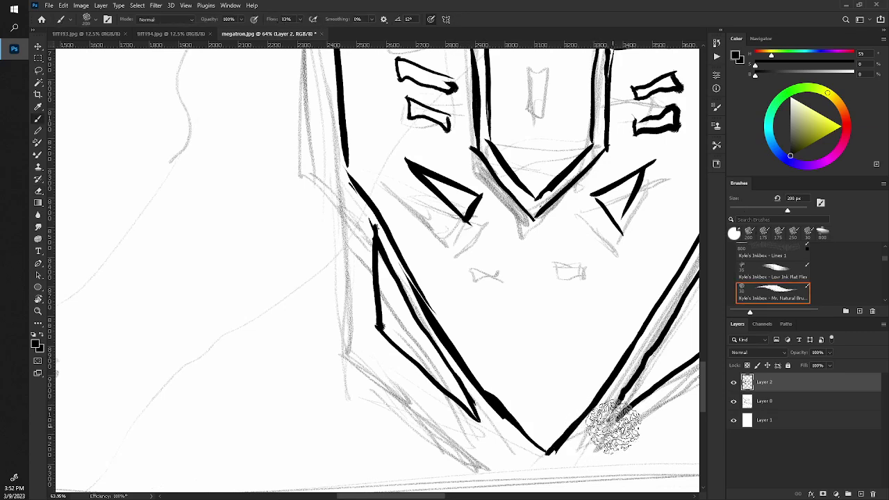
drag(603, 431, 698, 362)
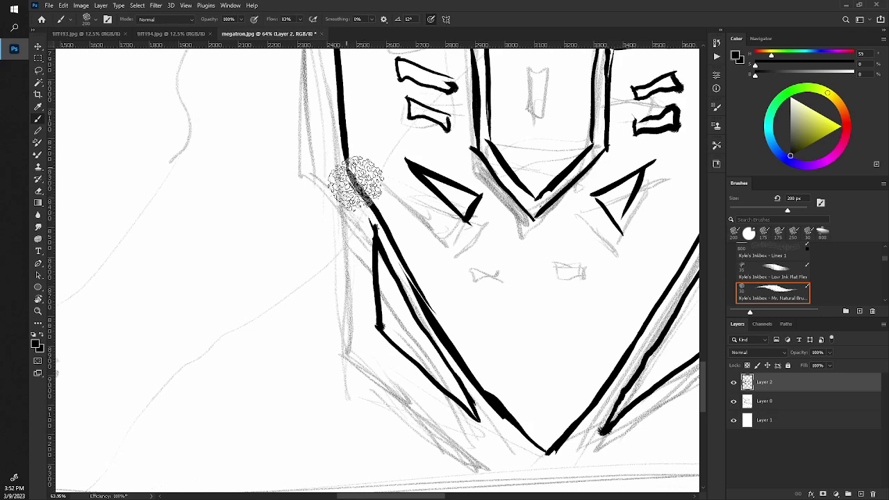
drag(371, 221, 443, 324)
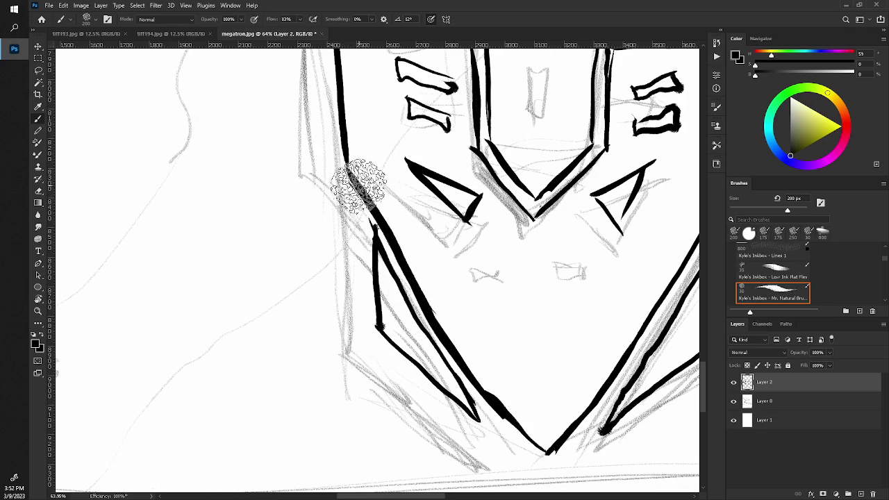
drag(347, 161, 375, 208)
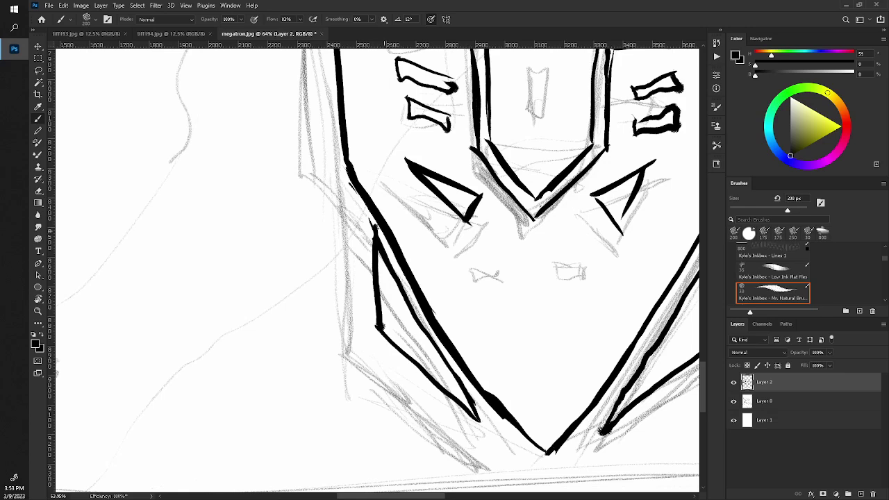
key(e)
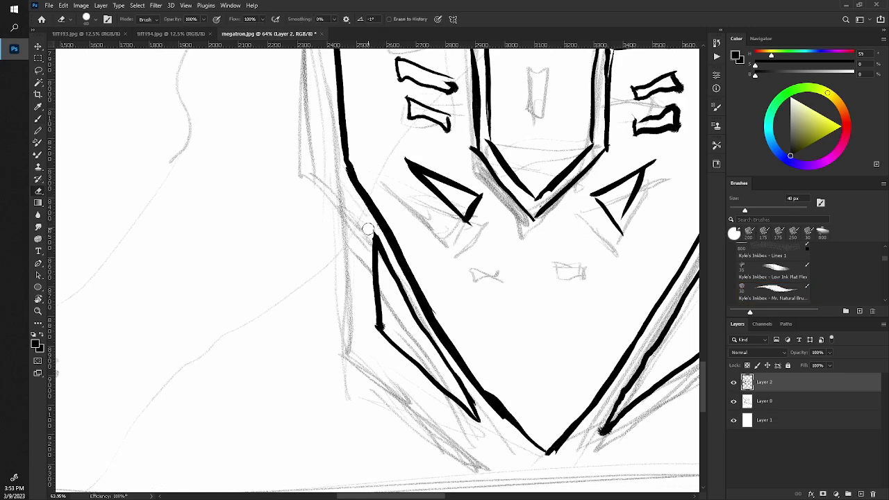
key(z)
mouse_move(322, 288)
mouse_down()
mouse_move(240, 197)
mouse_move(324, 312)
mouse_up()
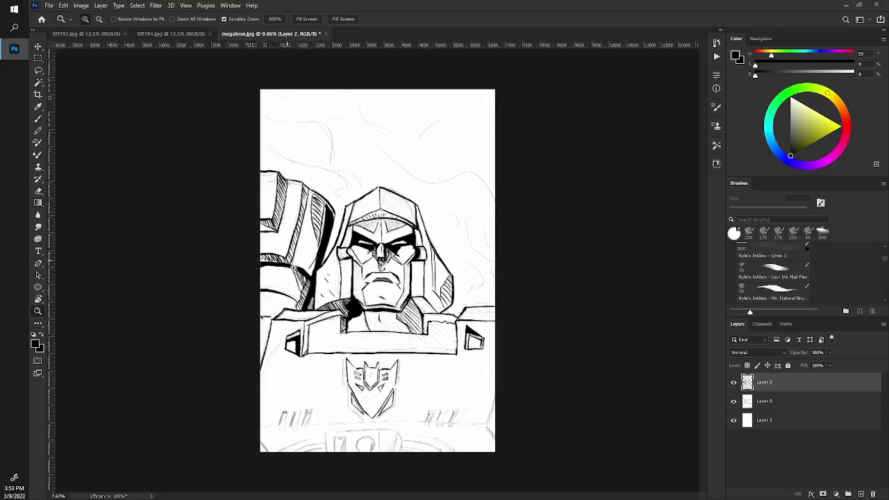
- Erase the emblem's broken lower-left strokes near the V tip
key(e)
scroll(430, 271, down, 10)
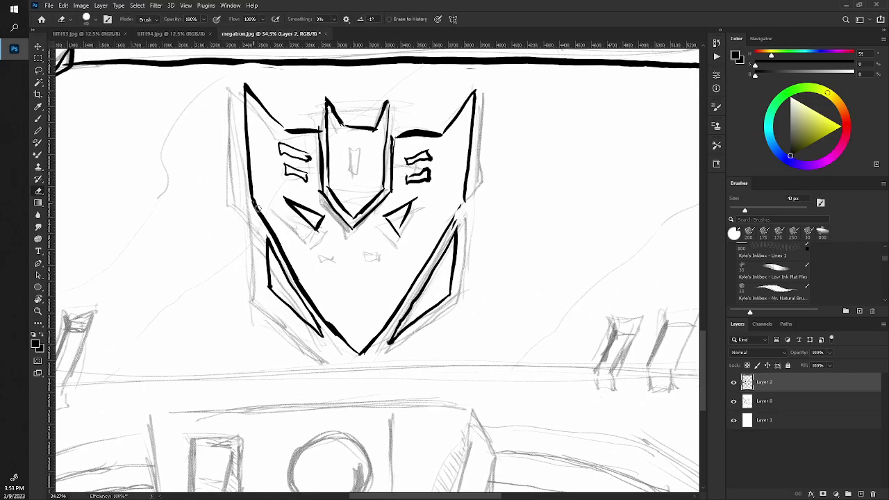
mouse_move(257, 207)
mouse_down()
mouse_move(288, 262)
mouse_move(282, 252)
mouse_up()
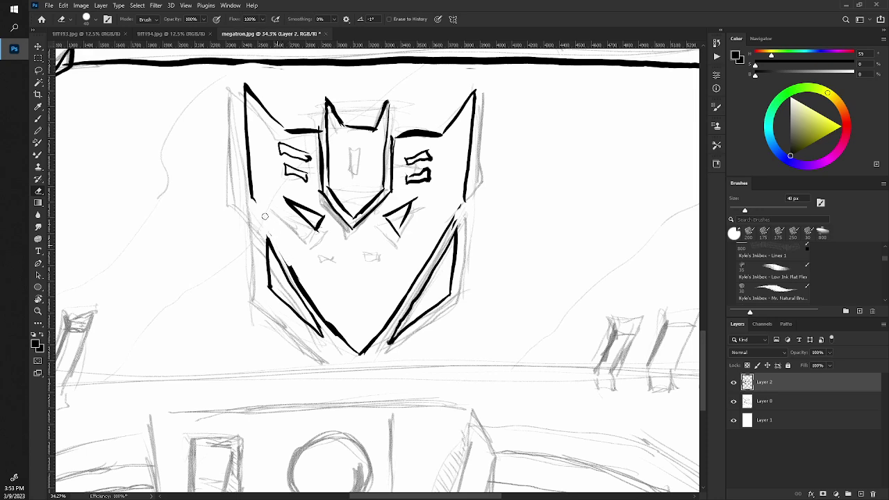
drag(316, 306, 346, 341)
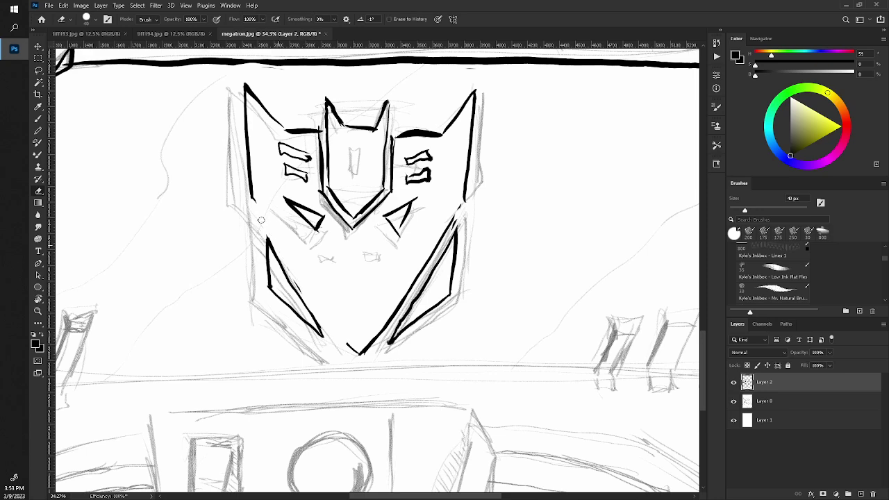
drag(335, 327, 348, 345)
- Redraw the emblem's lower-left edge as one stroke down to the V tip
key(b)
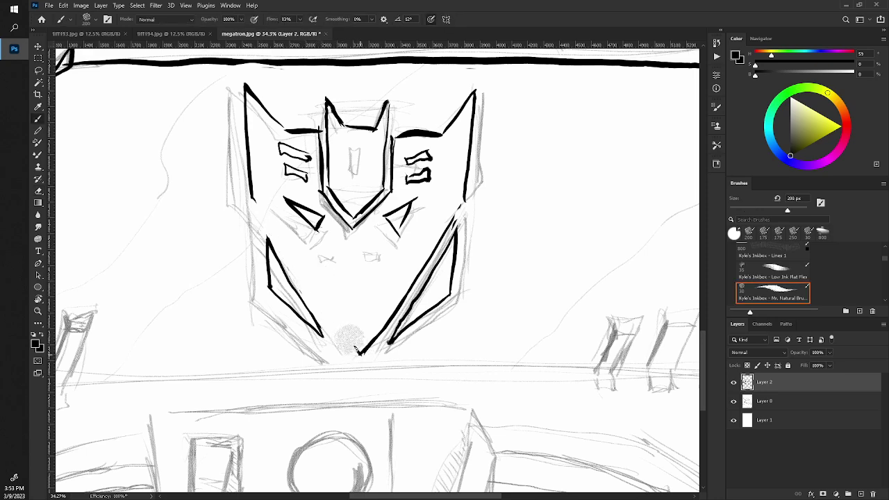
mouse_move(360, 353)
mouse_down()
mouse_move(257, 220)
mouse_move(252, 183)
mouse_up()
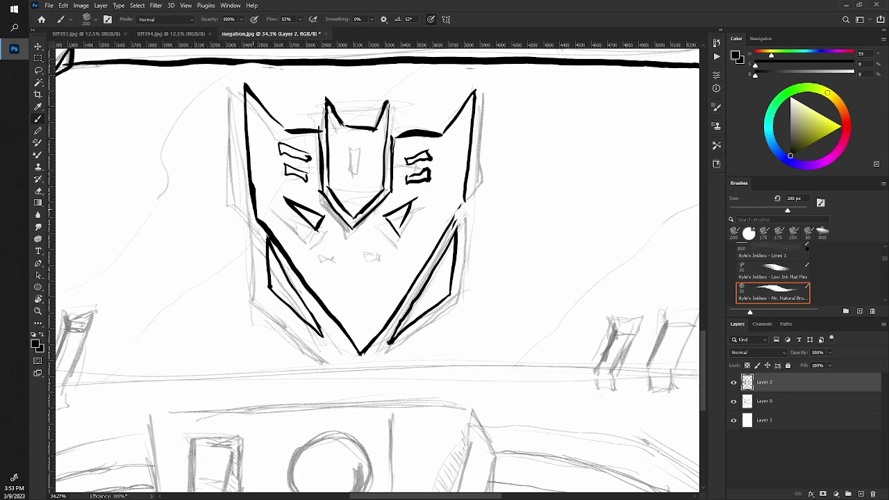
key(z)
alt+click(212, 202)
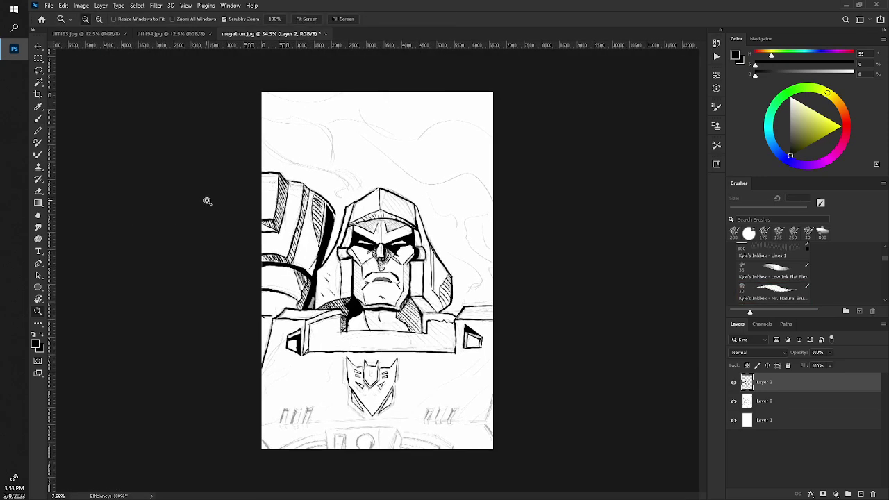
- Zoom out and reframe the view on the emblem's upper section
key(b)
scroll(209, 200, up, 2)
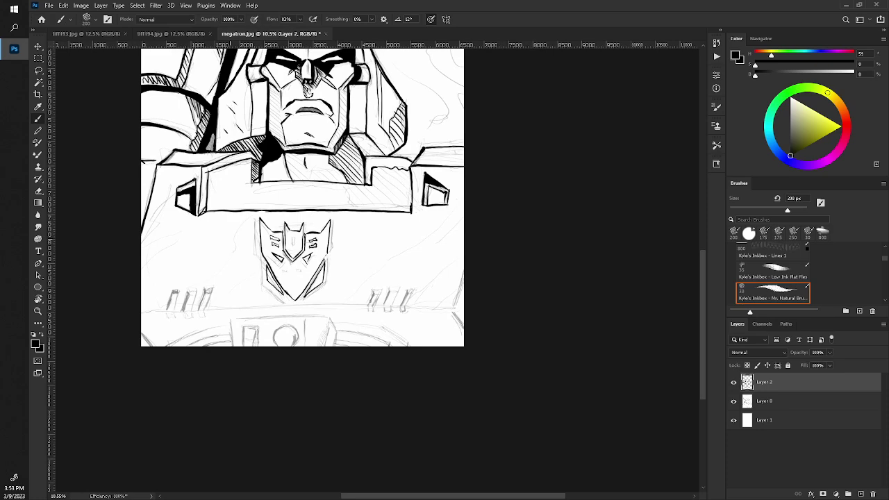
key(z)
alt+click(220, 204)
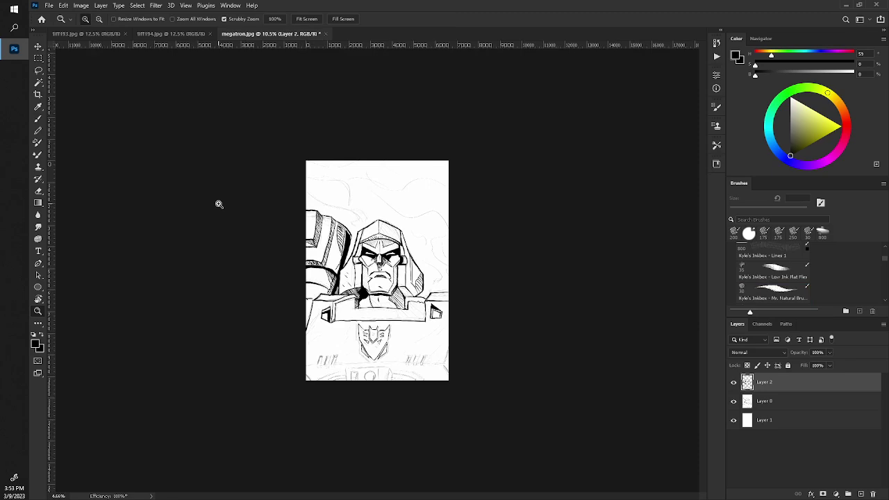
scroll(222, 207, up, 1)
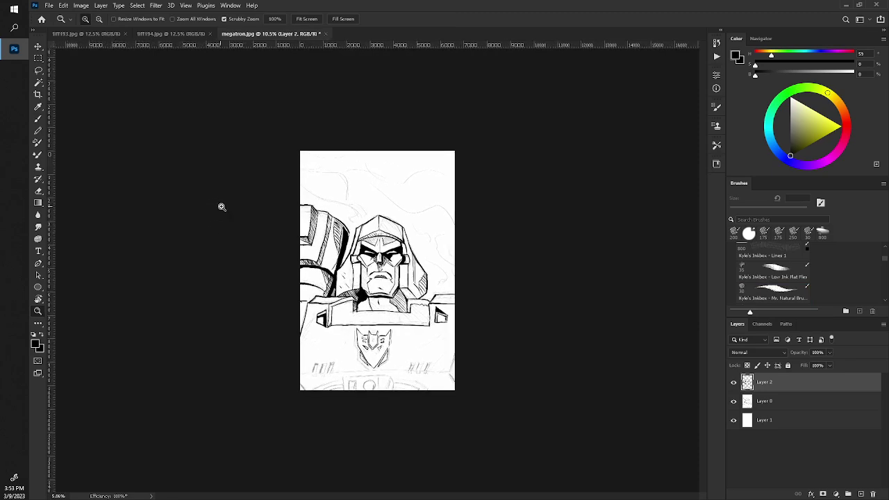
drag(221, 207, 260, 260)
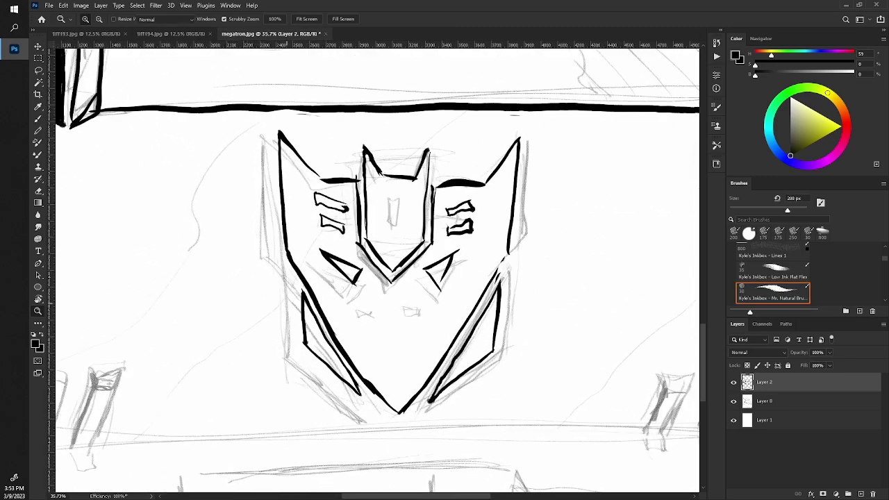
- Trim the edge of the emblem's upper-right stroke and undo a stray ink dot
key(b)
key(e)
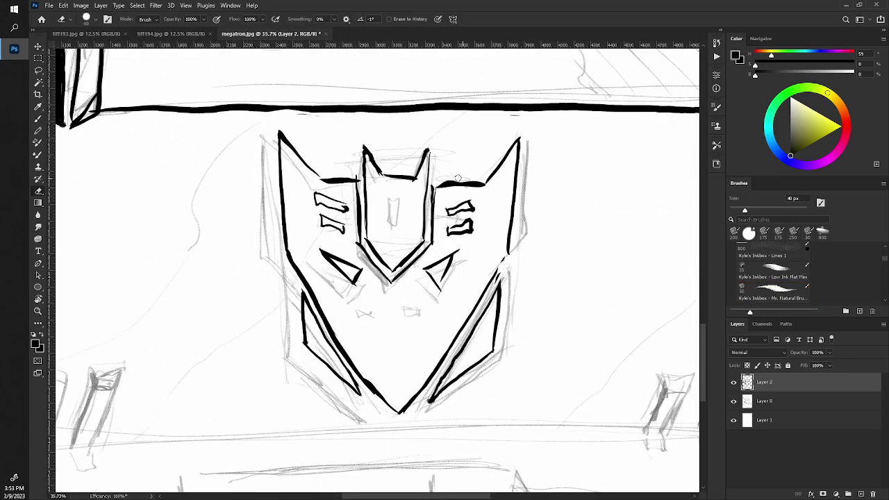
drag(443, 179, 474, 180)
key(b)
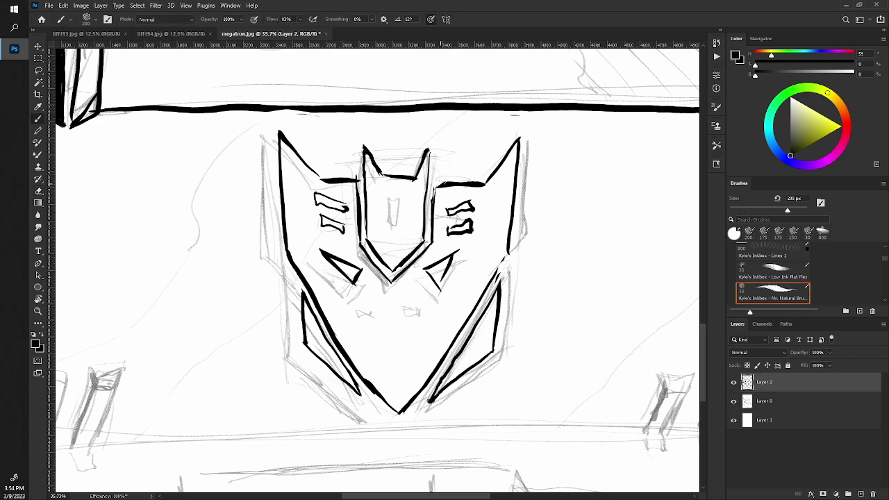
click(435, 188)
key(ctrl+z)
key(e)
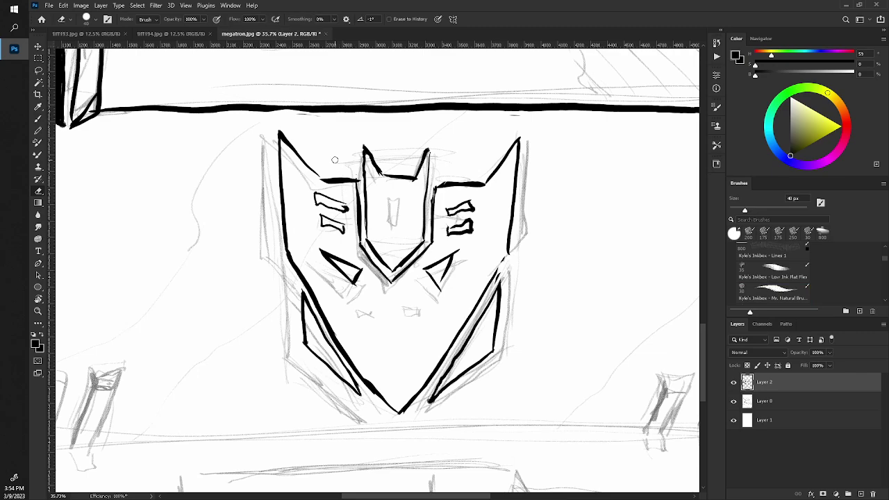
- Frame Megatron's face and ink a thick diagonal centre line on the forehead
key(z)
drag(296, 272, 245, 212)
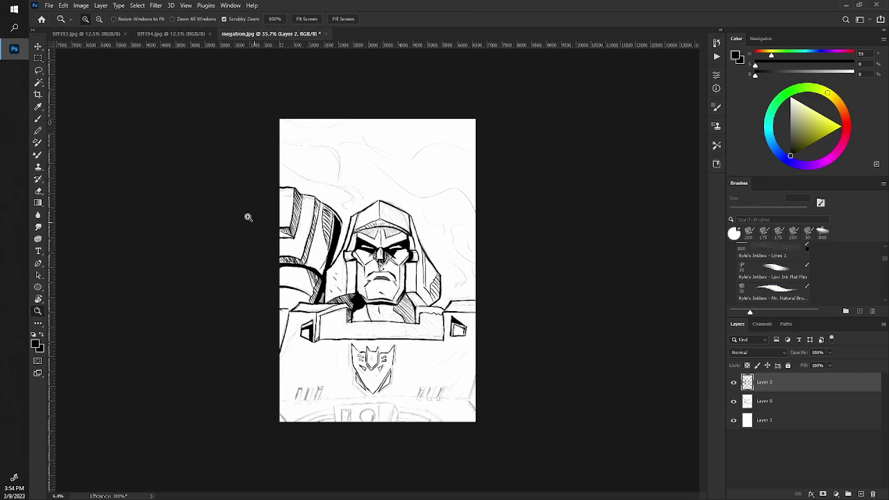
drag(268, 241, 271, 243)
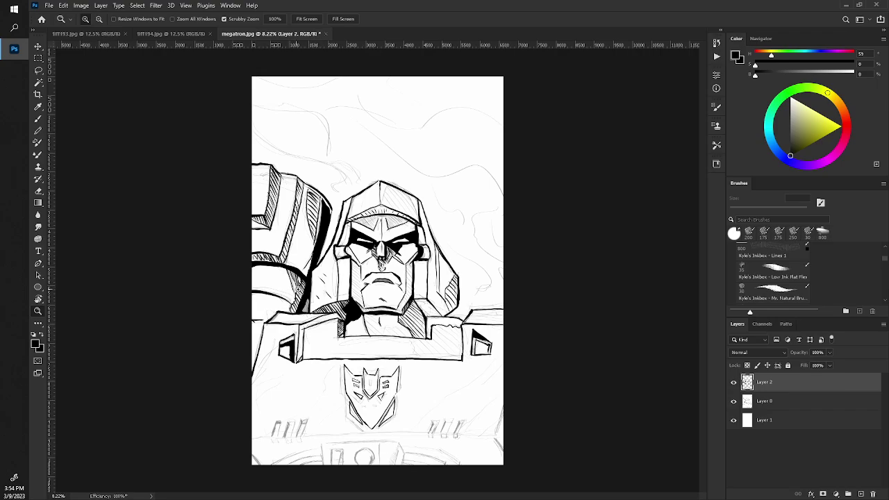
click(304, 287)
key(b)
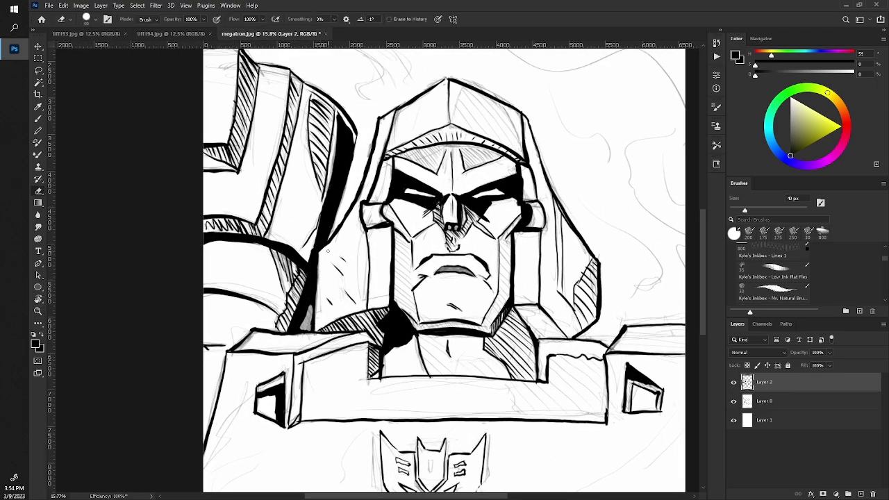
scroll(328, 250, up, 3)
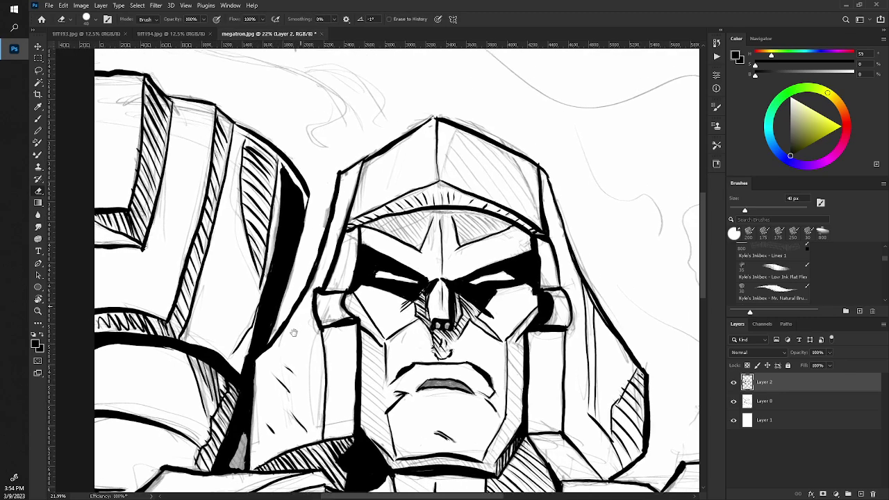
drag(294, 333, 284, 371)
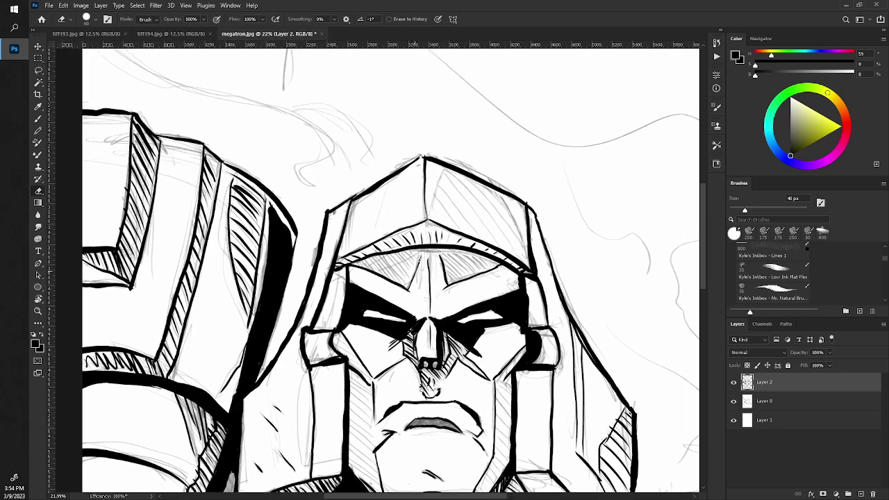
key(b)
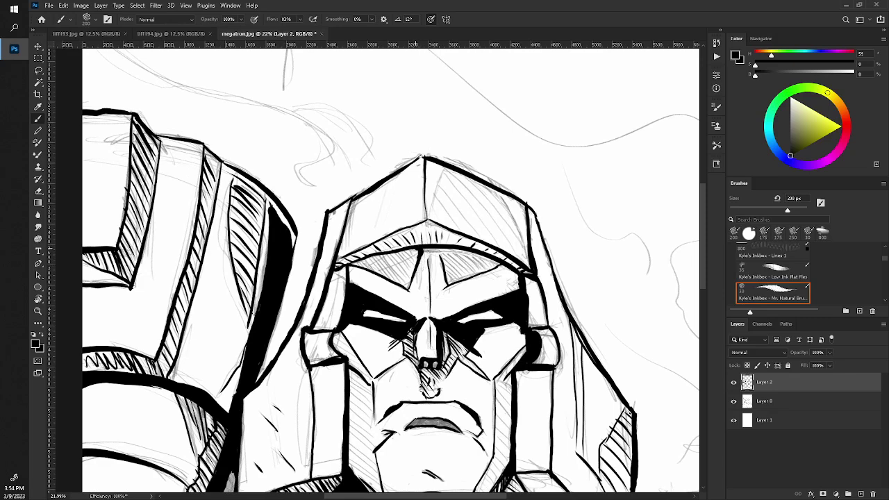
drag(447, 284, 437, 251)
key(ctrl+z)
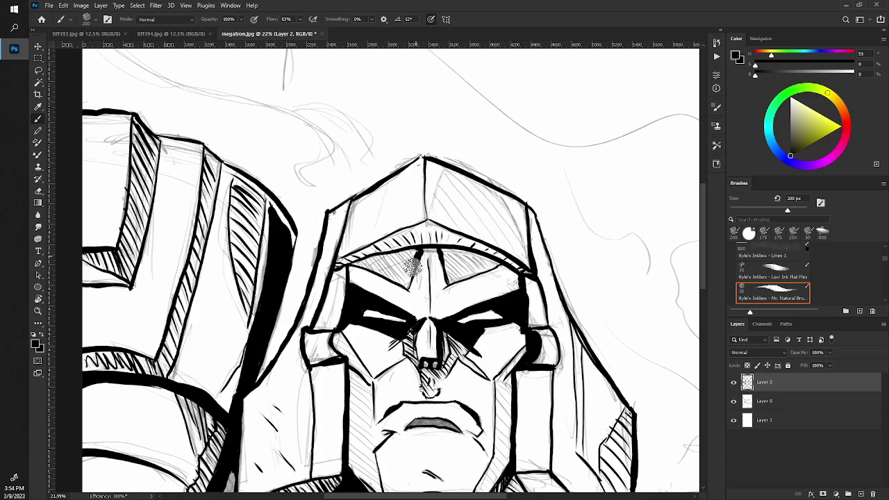
mouse_move(408, 284)
mouse_down()
mouse_move(414, 252)
mouse_move(363, 260)
mouse_up()
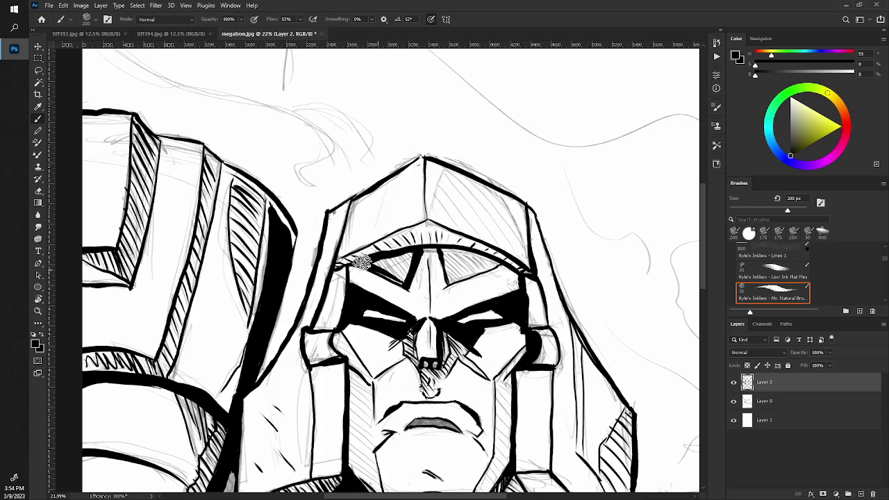
- Fill the shadows under both brows with solid black ink
mouse_move(386, 273)
mouse_down()
mouse_move(367, 254)
mouse_move(409, 256)
mouse_move(373, 254)
mouse_move(373, 265)
mouse_up()
mouse_move(499, 266)
mouse_down()
mouse_move(456, 278)
mouse_move(439, 249)
mouse_up()
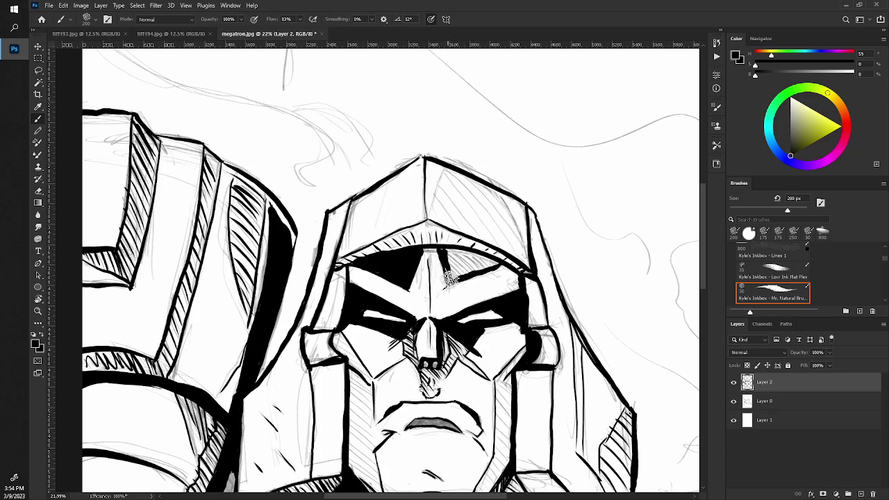
mouse_move(497, 263)
mouse_down()
mouse_move(445, 254)
mouse_move(492, 265)
mouse_move(452, 260)
mouse_move(486, 258)
mouse_move(460, 258)
mouse_move(447, 275)
mouse_up()
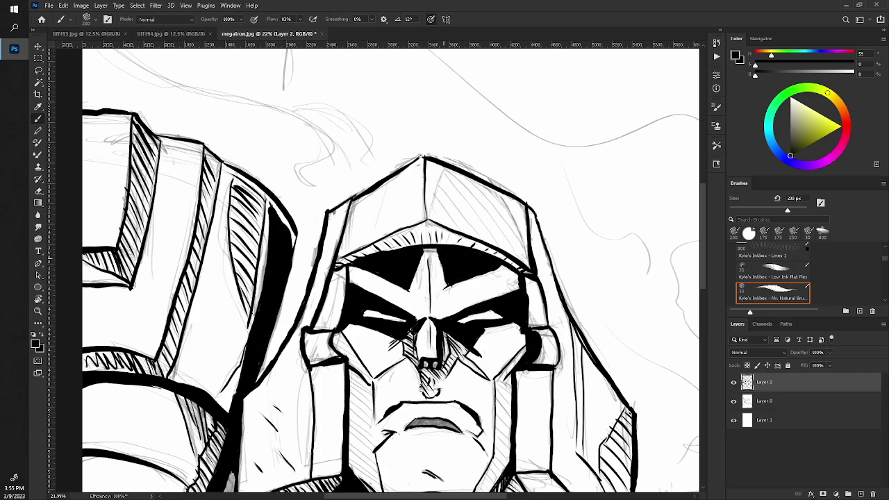
key(z)
drag(358, 221, 278, 222)
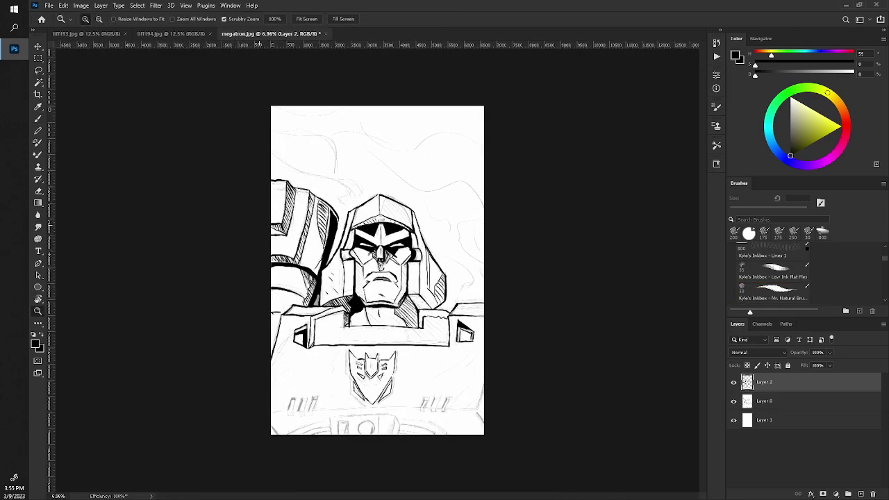
- Zoom to the chest plate and ink its dividing panel line
key(b)
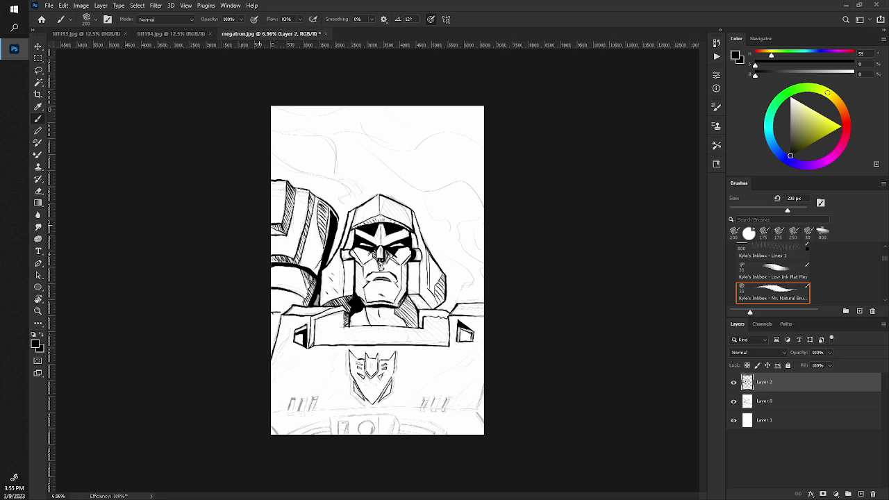
key(z)
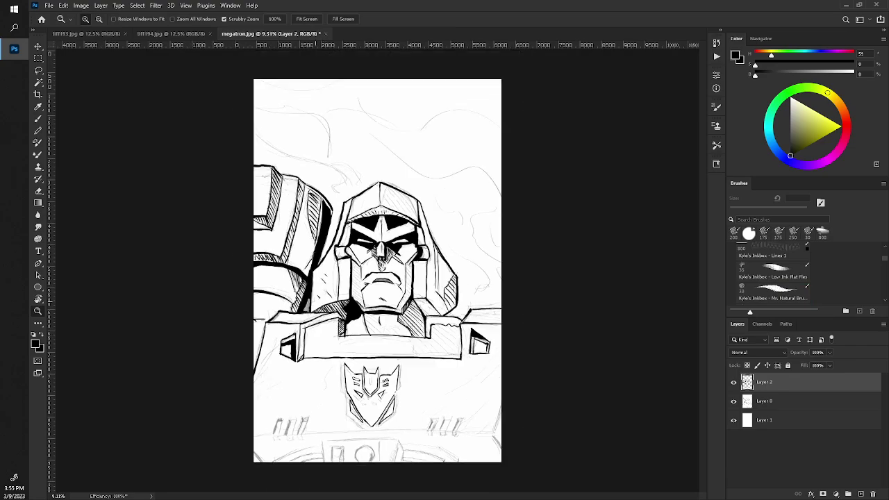
drag(375, 278, 430, 277)
key(b)
scroll(375, 278, down, 3)
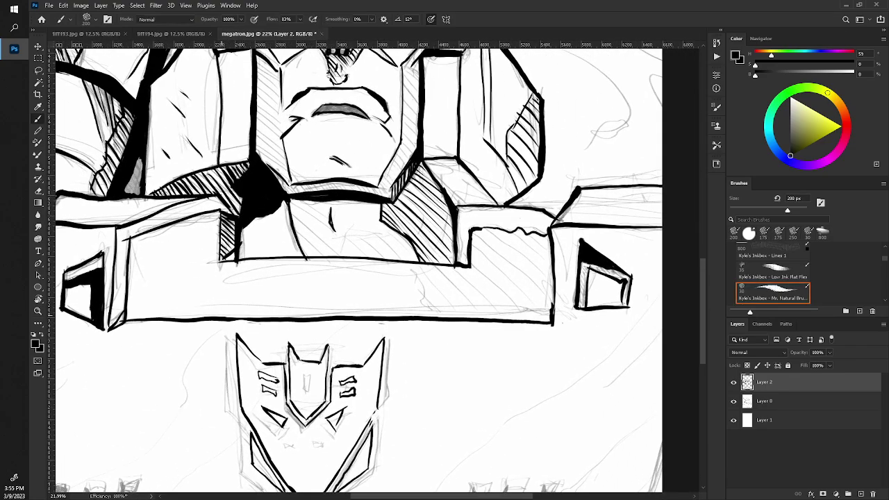
drag(434, 317, 416, 267)
mouse_move(420, 291)
mouse_down()
mouse_move(444, 316)
mouse_move(430, 261)
mouse_up()
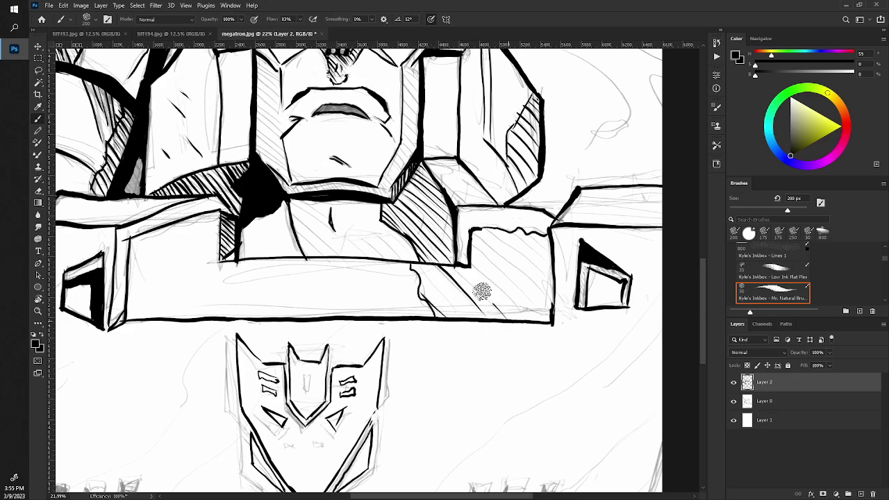
- Hatch the chest plate's right section with diagonal strokes
drag(482, 292, 445, 259)
drag(528, 320, 461, 249)
drag(552, 318, 465, 240)
drag(559, 306, 484, 238)
drag(551, 278, 481, 227)
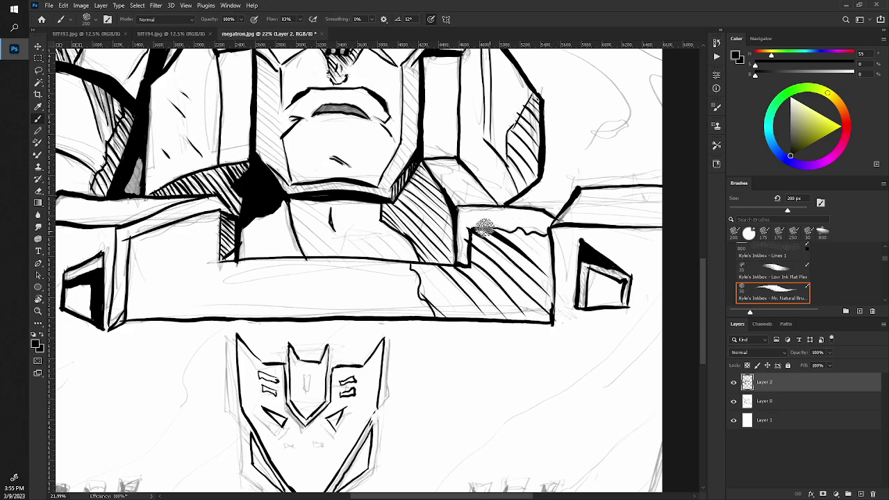
mouse_move(559, 262)
mouse_down()
mouse_move(511, 230)
mouse_move(520, 228)
mouse_up()
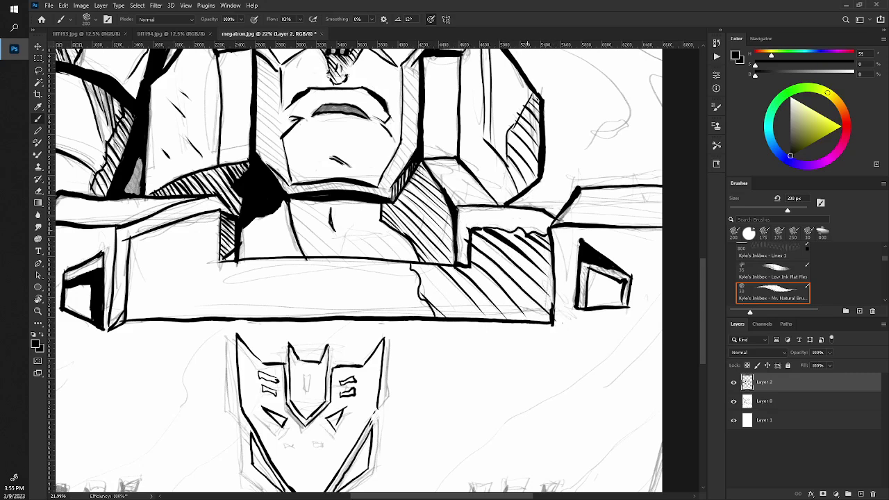
drag(470, 318, 419, 269)
- Hatch the centre neck panel with diagonal strokes
drag(290, 224, 335, 254)
drag(308, 214, 333, 232)
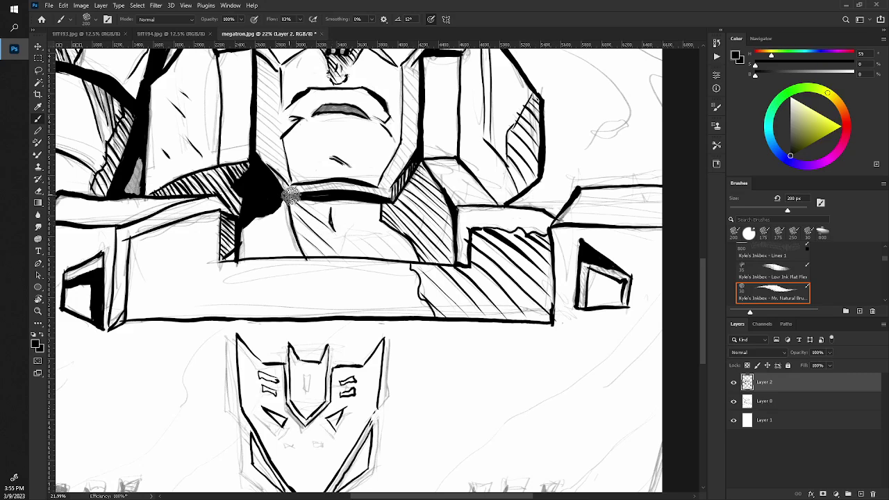
mouse_move(291, 197)
mouse_down()
mouse_move(331, 224)
mouse_move(408, 251)
mouse_up()
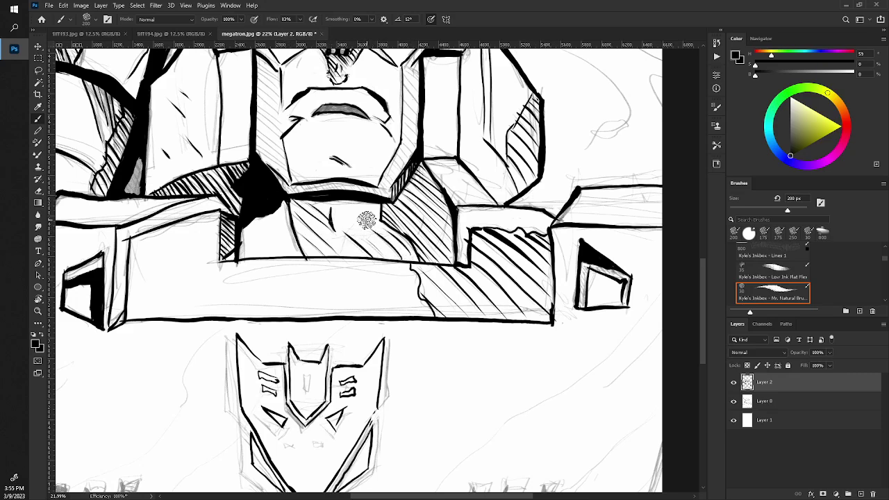
key(z)
drag(366, 220, 306, 220)
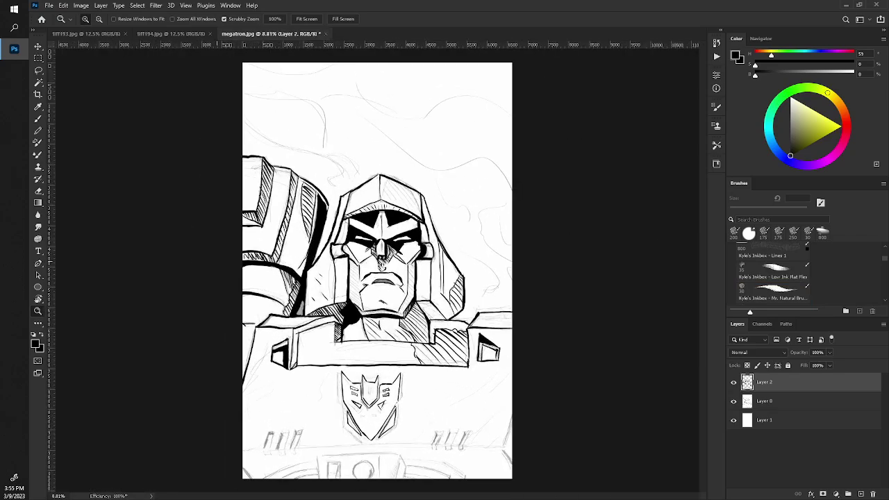
- Darken the vent box's lower corner and thicken the chest block's left edge with the Mr. Natural brush
drag(247, 300, 316, 300)
key(b)
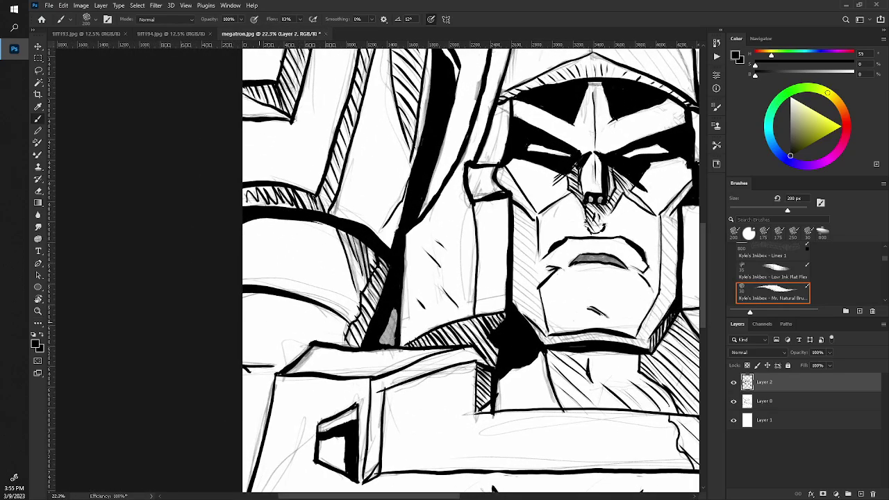
key(e)
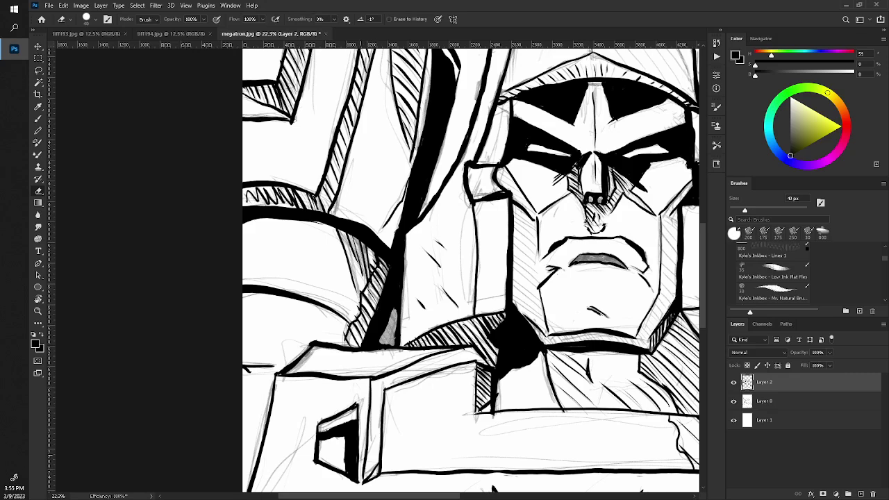
click(772, 290)
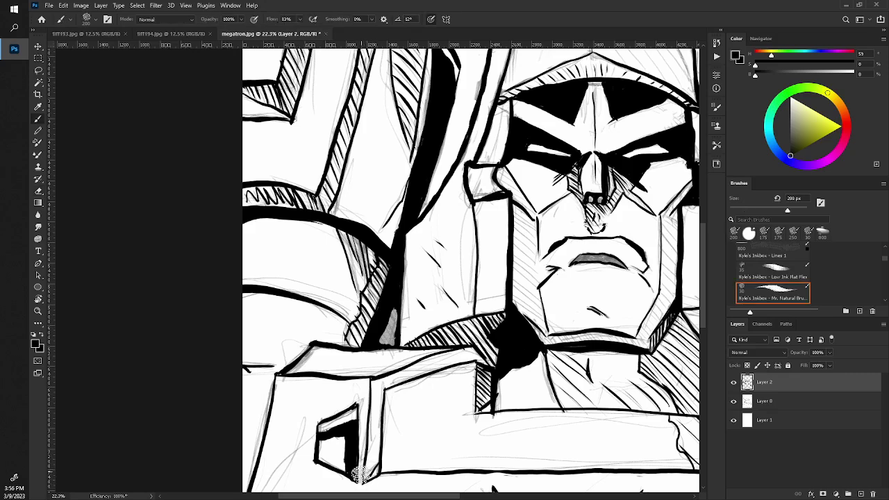
drag(360, 474, 364, 483)
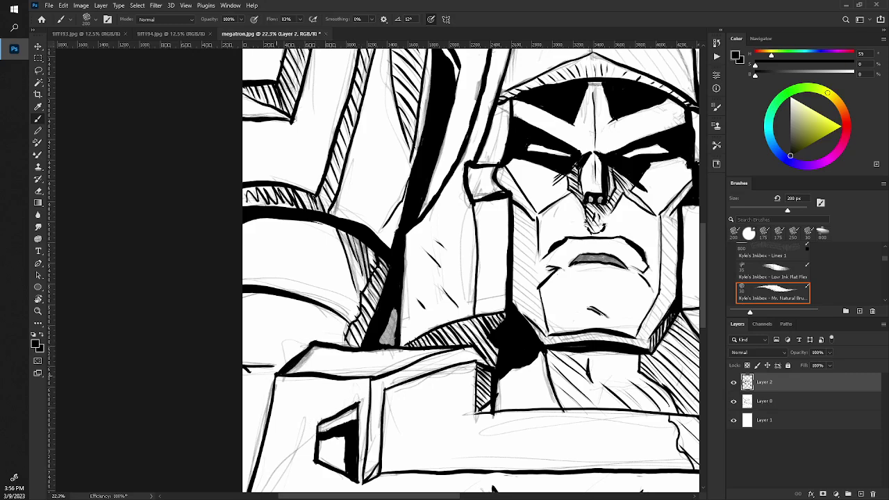
drag(276, 375, 247, 486)
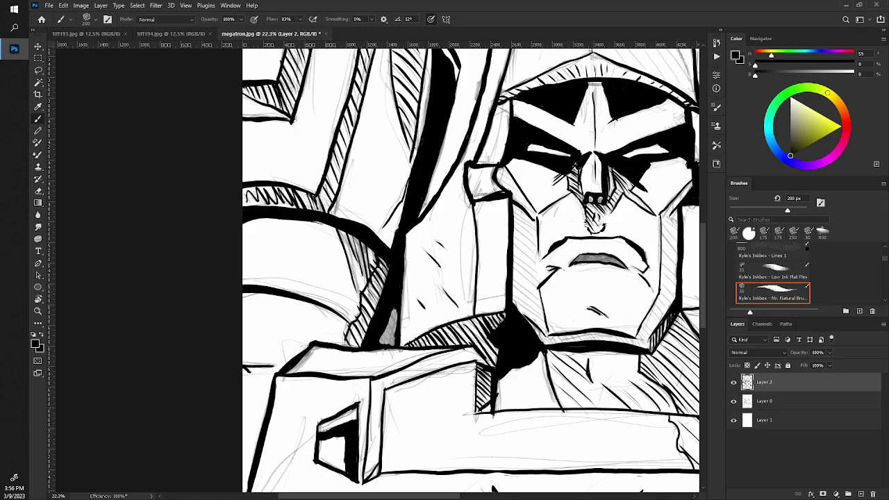
scroll(261, 425, down, 3)
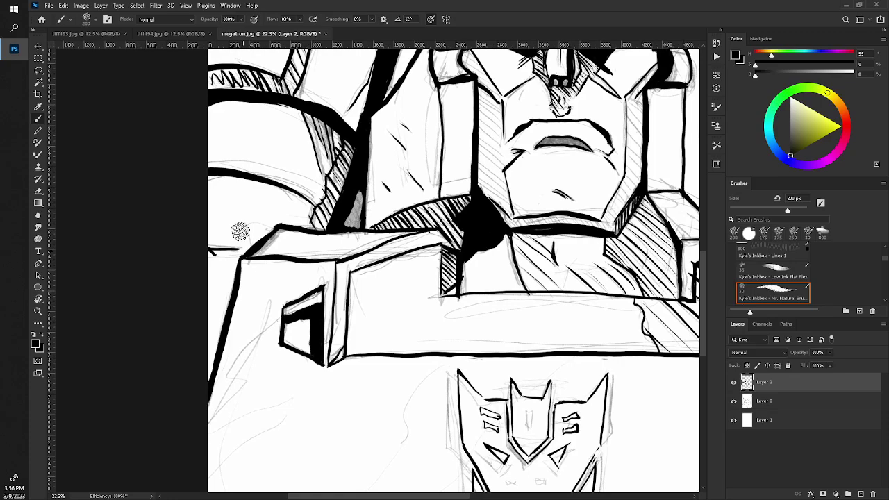
key(z)
mouse_move(240, 312)
mouse_down()
mouse_move(222, 294)
mouse_move(229, 298)
mouse_up()
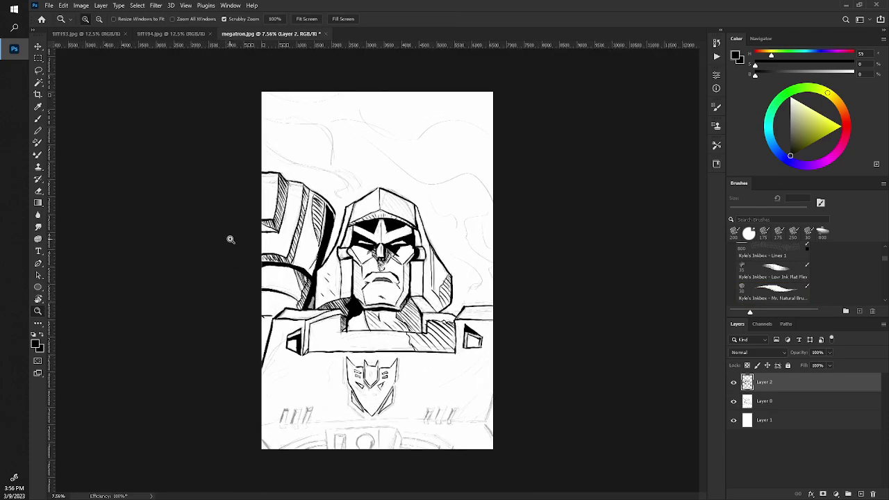
- Ink heavy lines on both shoulder blocks' top edges and the right block's side
drag(230, 239, 291, 239)
click(772, 292)
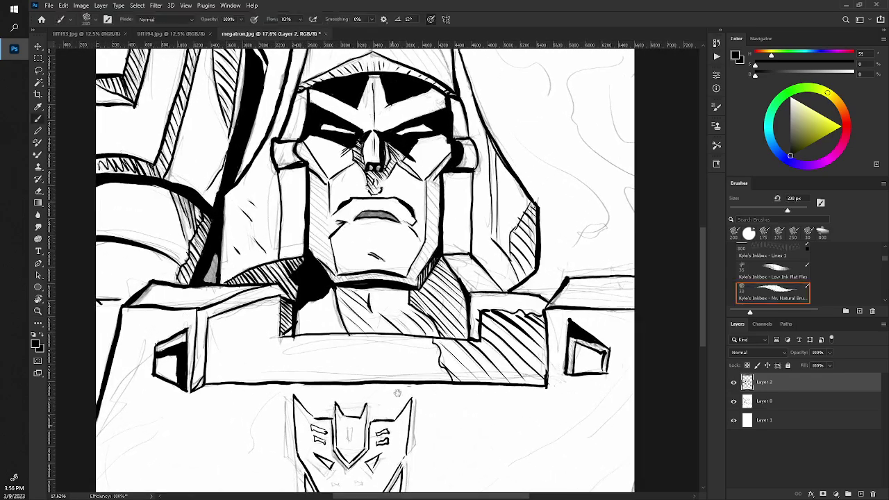
scroll(344, 243, down, 5)
drag(369, 256, 331, 352)
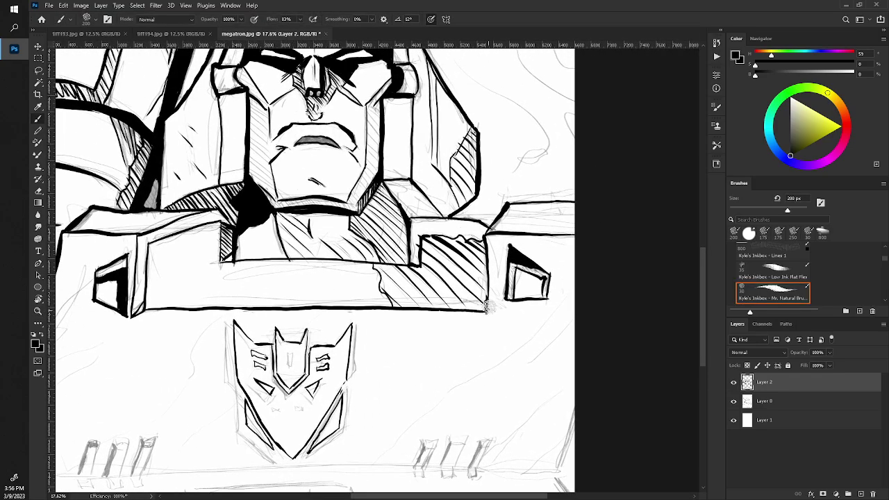
mouse_move(484, 247)
mouse_down()
mouse_move(485, 308)
mouse_move(488, 234)
mouse_move(509, 203)
mouse_move(485, 235)
mouse_up()
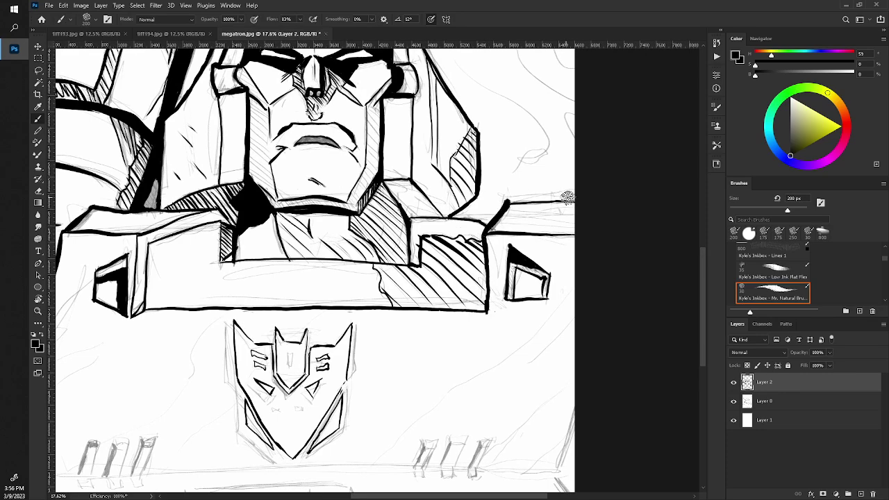
drag(568, 198, 506, 202)
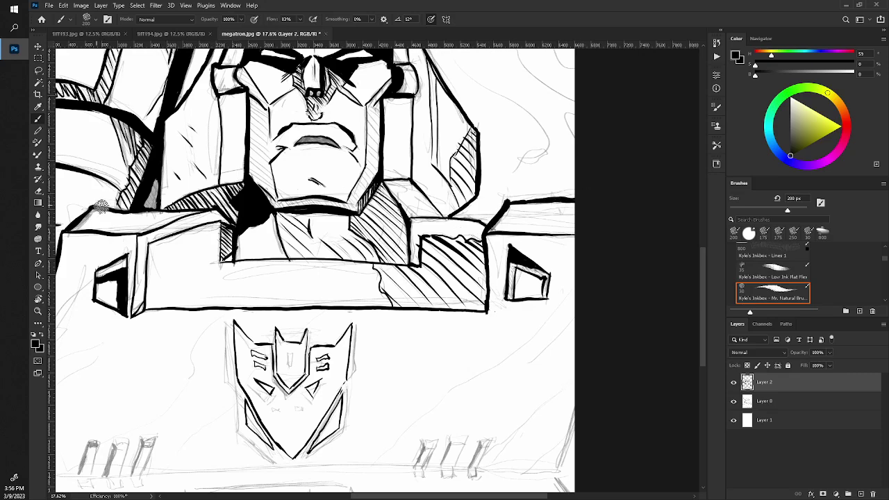
drag(92, 208, 207, 207)
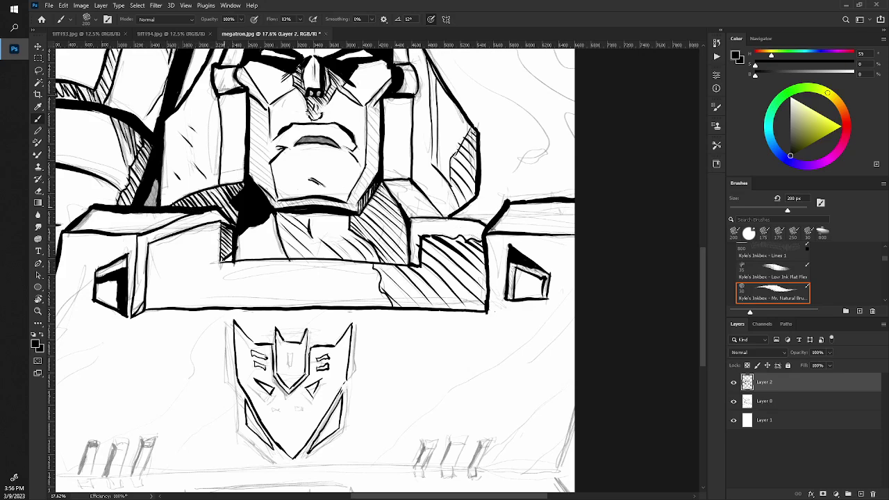
scroll(224, 241, down, 3)
scroll(224, 241, up, 1)
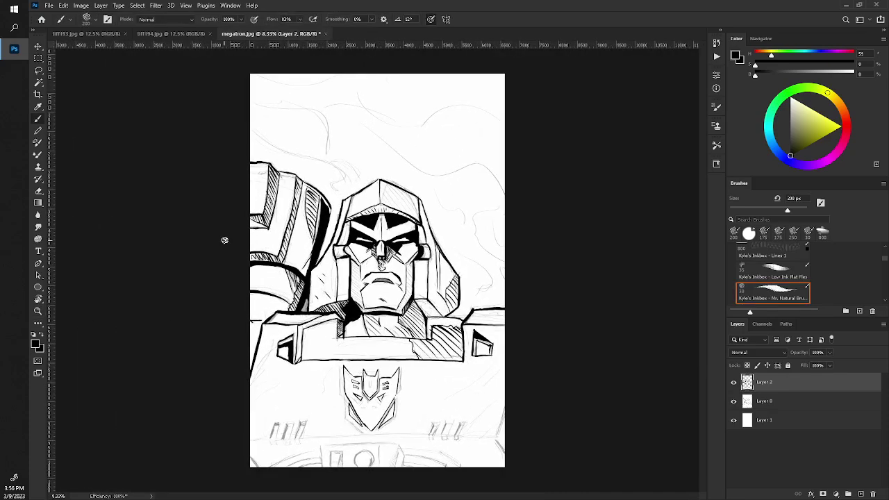
- Paint over the helmet brow above the eyes with the textured Mr. Natural brush
scroll(363, 222, up, 4)
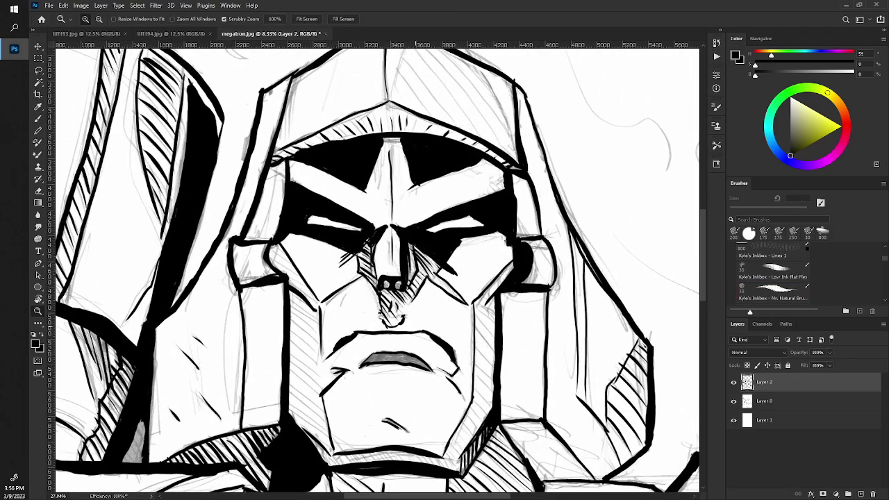
key(e)
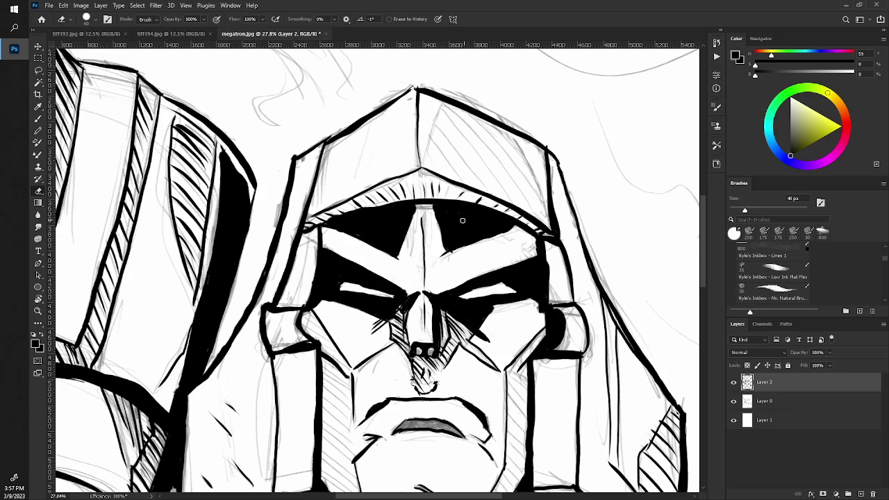
key(.)
drag(452, 225, 437, 242)
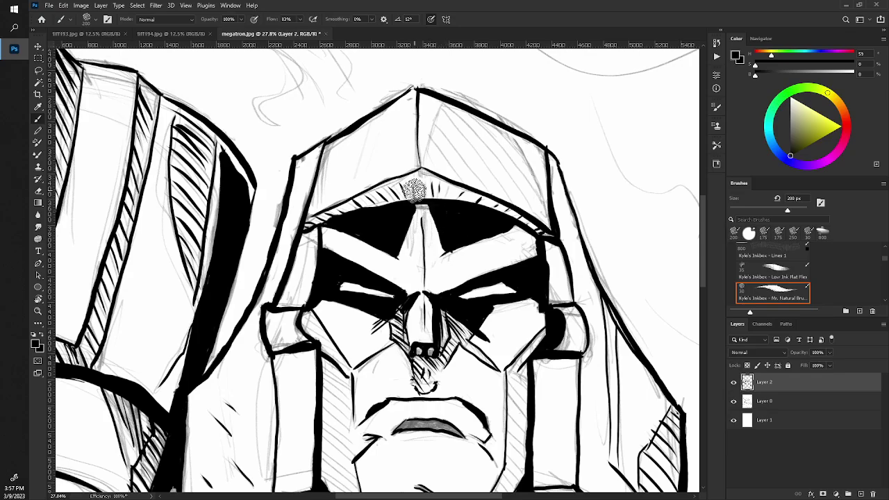
key(z)
drag(365, 220, 264, 221)
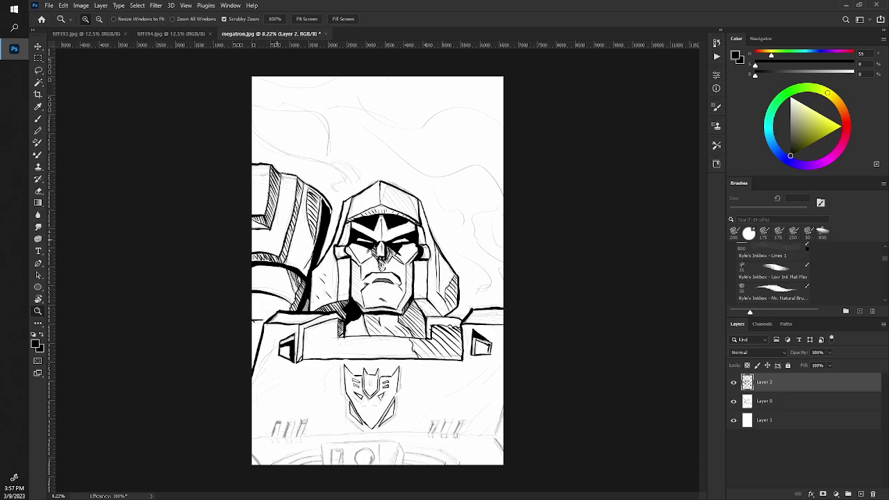
- Zoom in and pan the view toward the right shoulder and torso
drag(264, 226, 266, 227)
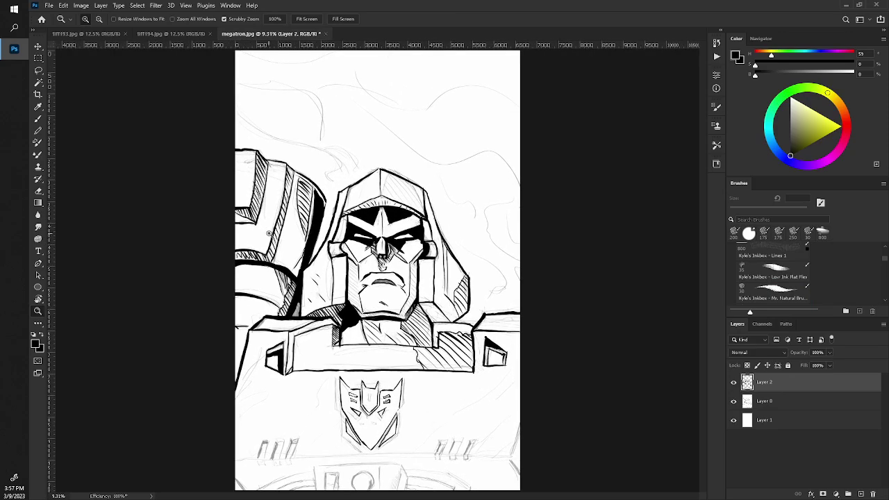
drag(290, 261, 326, 261)
key(b)
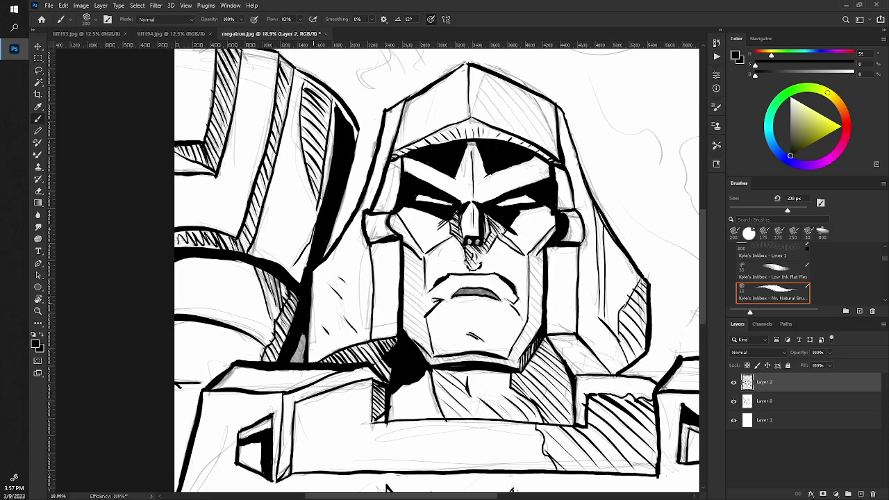
drag(541, 318, 422, 310)
key(e)
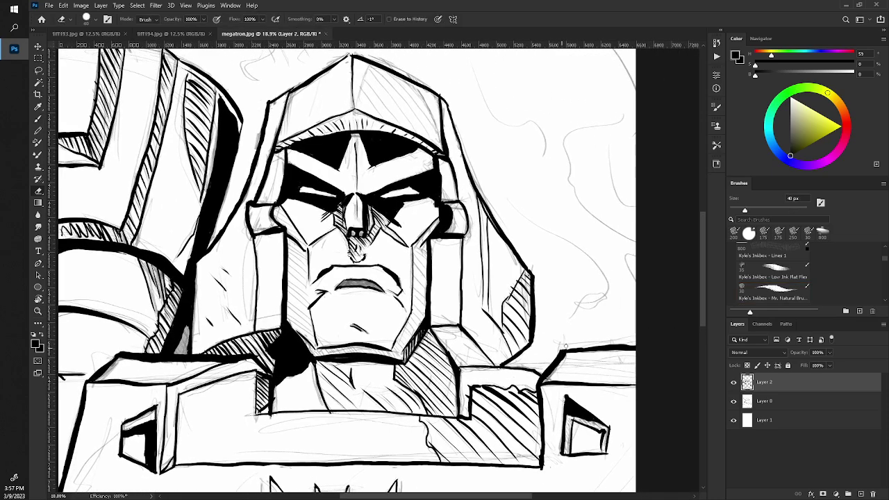
scroll(344, 270, down, 5)
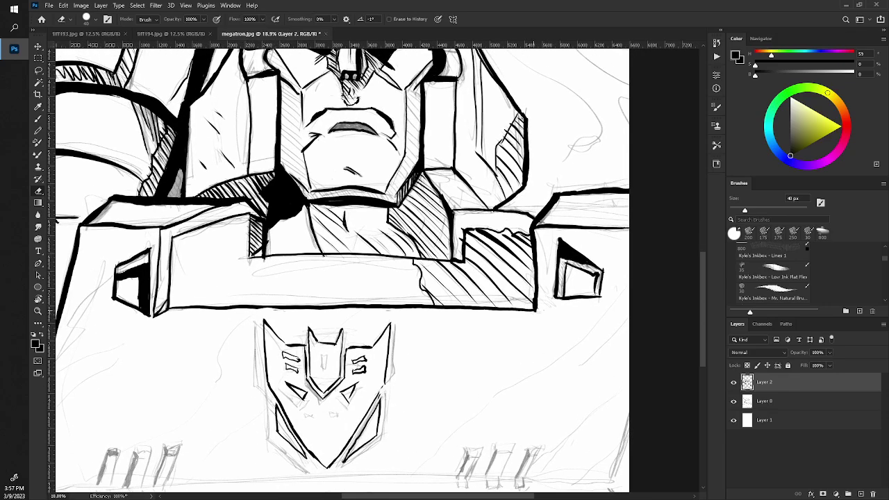
scroll(340, 271, down, 3)
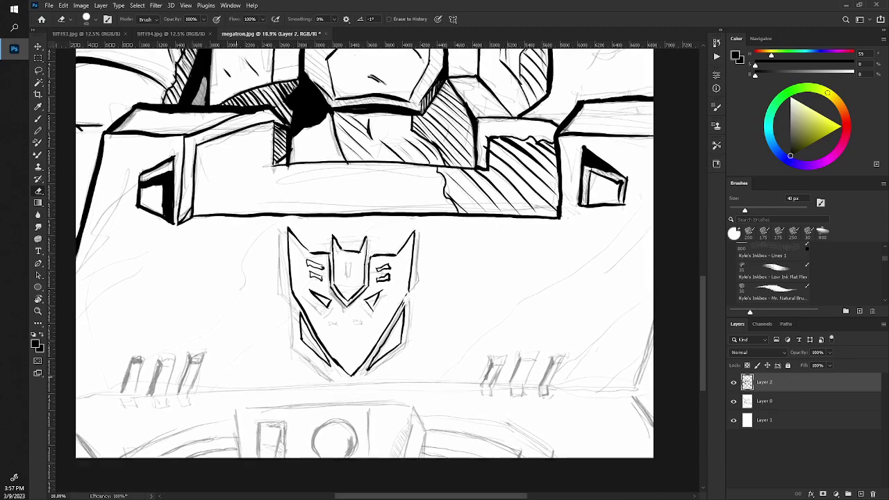
scroll(341, 271, down, 1)
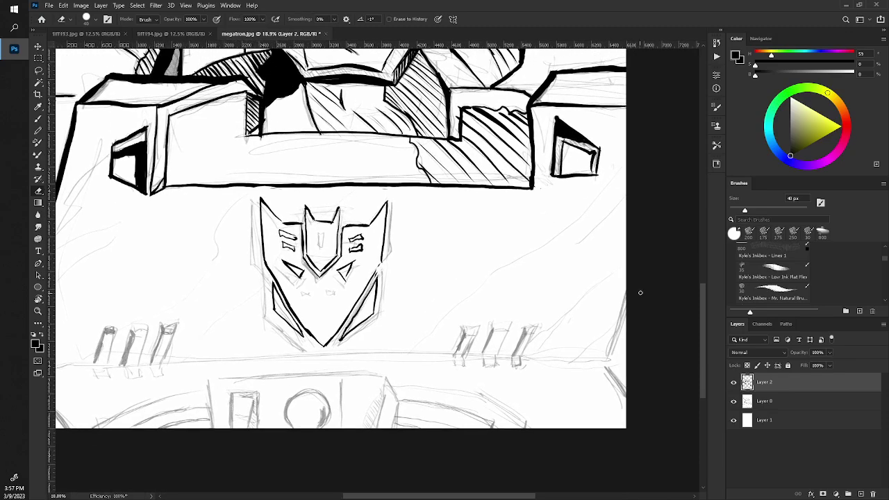
- Ink the torso's right outline with the 200 px Mr. Natural brush, tapering downward
click(773, 292)
drag(627, 290, 605, 357)
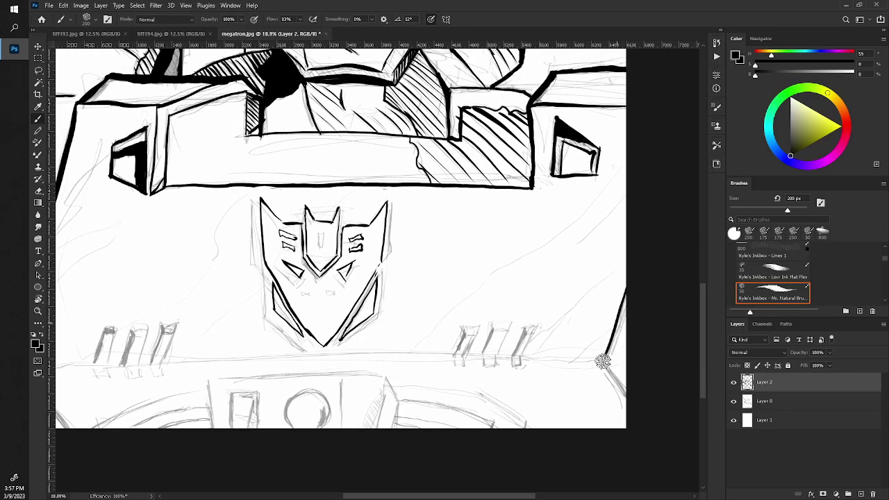
drag(629, 292, 604, 361)
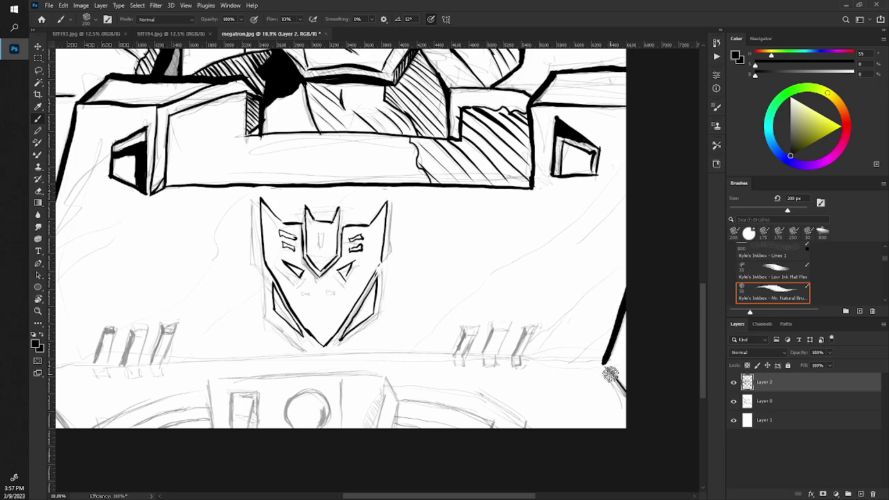
drag(604, 366, 627, 402)
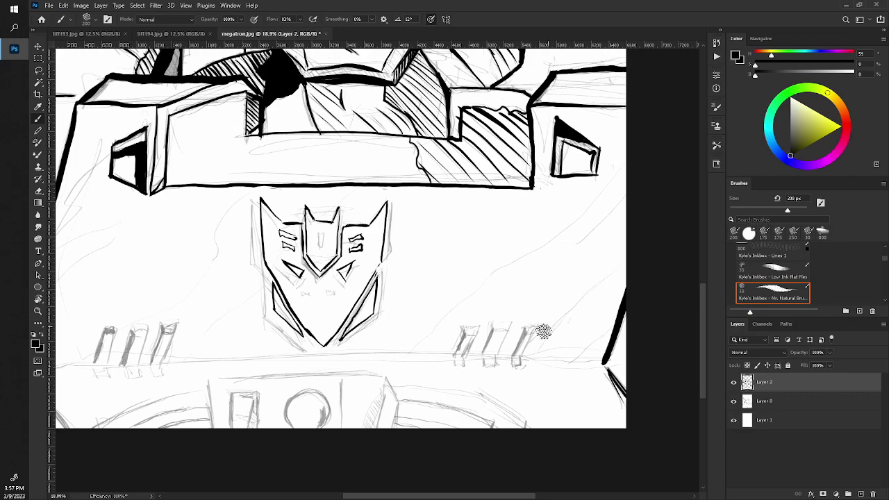
key(z)
click(443, 315)
key(b)
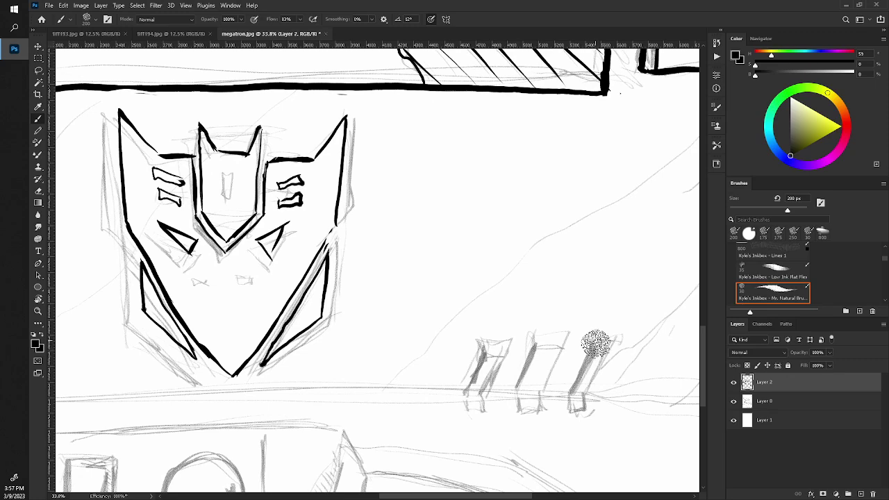
- Outline the sides and bottoms of the rightmost and middle chest vents in bold ink
drag(612, 341, 604, 351)
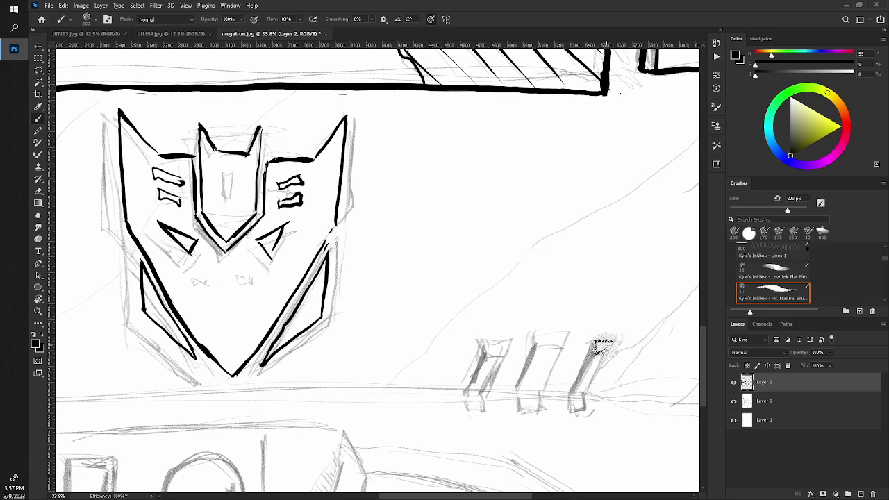
drag(609, 345, 585, 394)
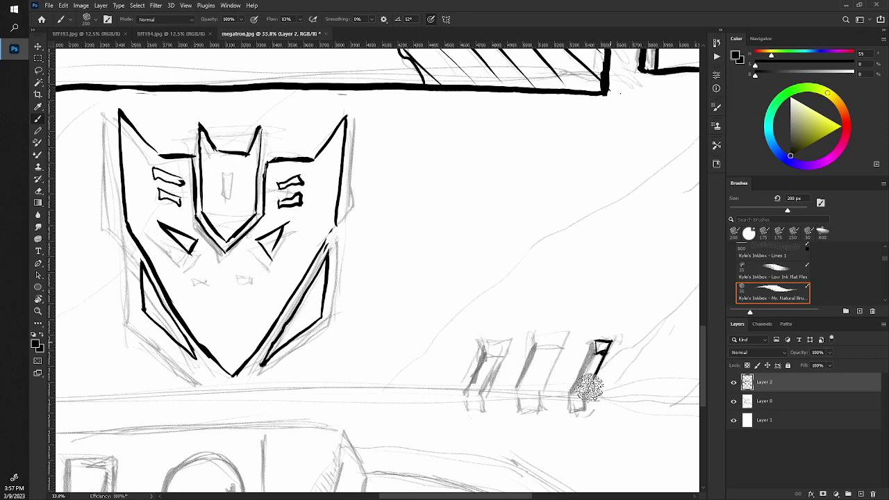
drag(593, 341, 569, 393)
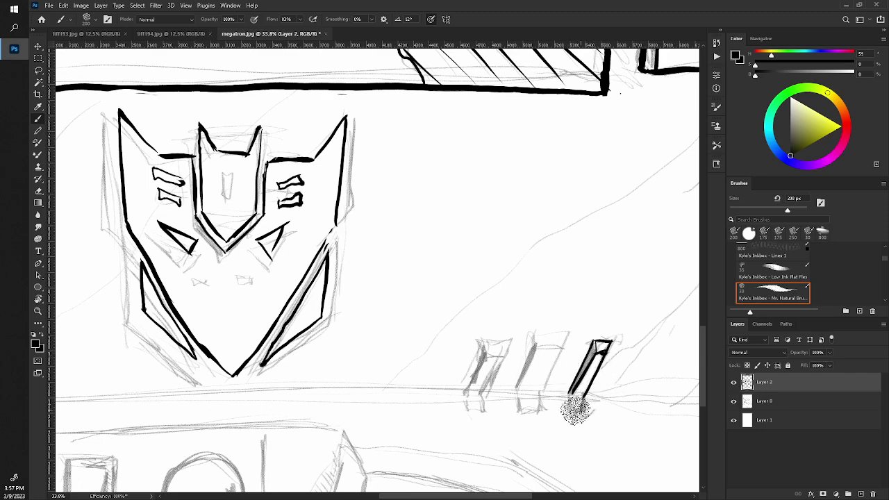
drag(570, 397, 583, 399)
drag(561, 346, 541, 389)
drag(529, 353, 515, 391)
drag(534, 346, 518, 393)
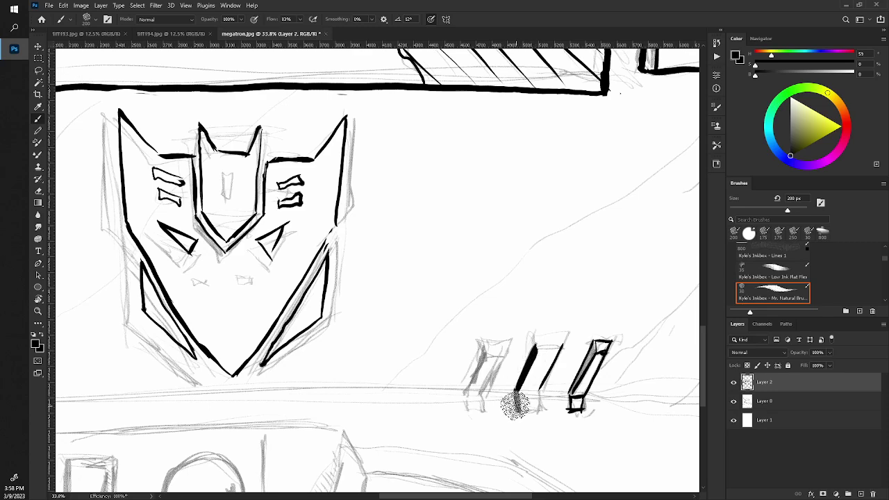
drag(516, 404, 543, 408)
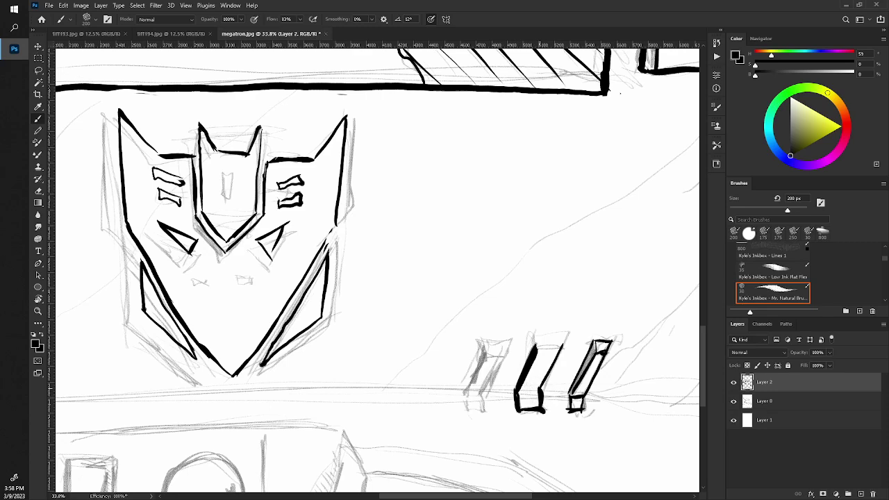
- Ink the top edges of the middle and leftmost vents and erase stray ink inside
key(e)
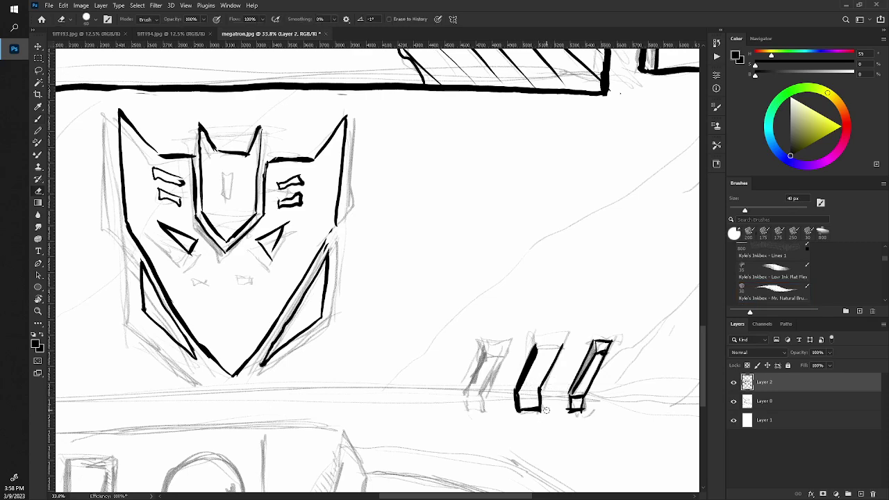
key(b)
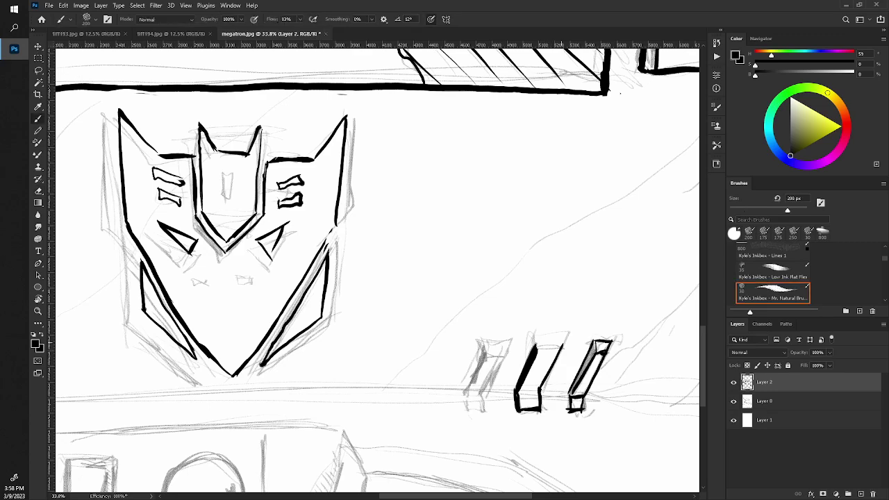
mouse_move(537, 347)
mouse_down()
mouse_move(564, 342)
mouse_move(484, 343)
mouse_move(487, 409)
mouse_move(482, 349)
mouse_move(470, 389)
mouse_up()
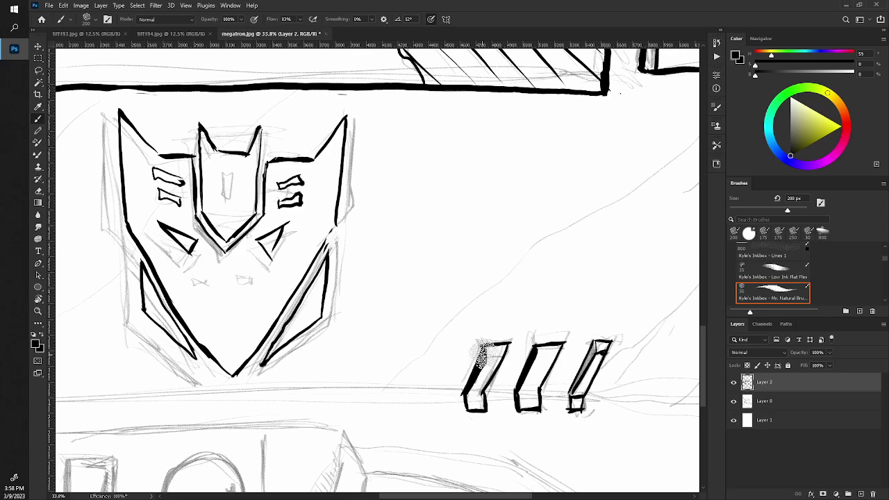
mouse_move(485, 357)
mouse_down()
mouse_move(596, 348)
mouse_move(577, 401)
mouse_up()
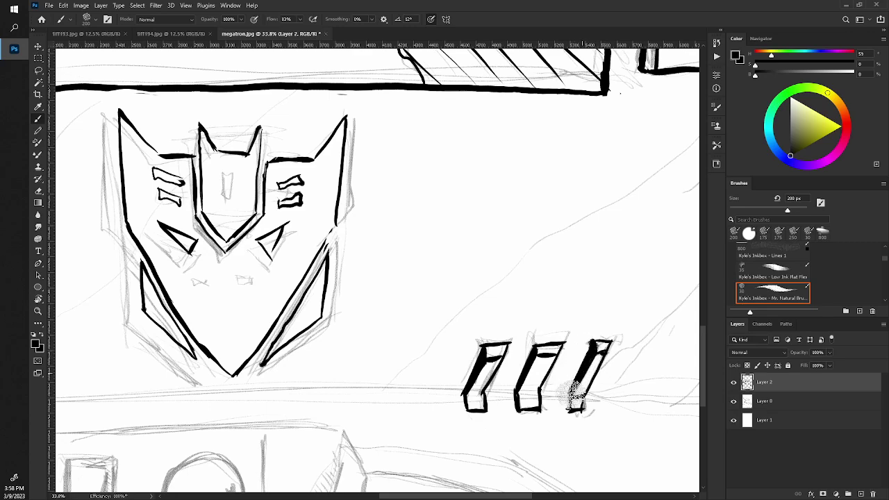
key(e)
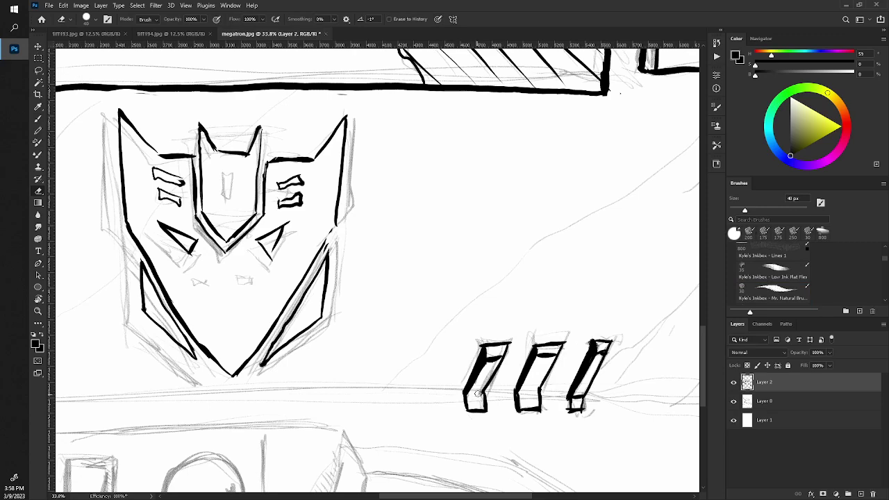
drag(479, 394, 482, 397)
key(z)
drag(318, 347, 263, 263)
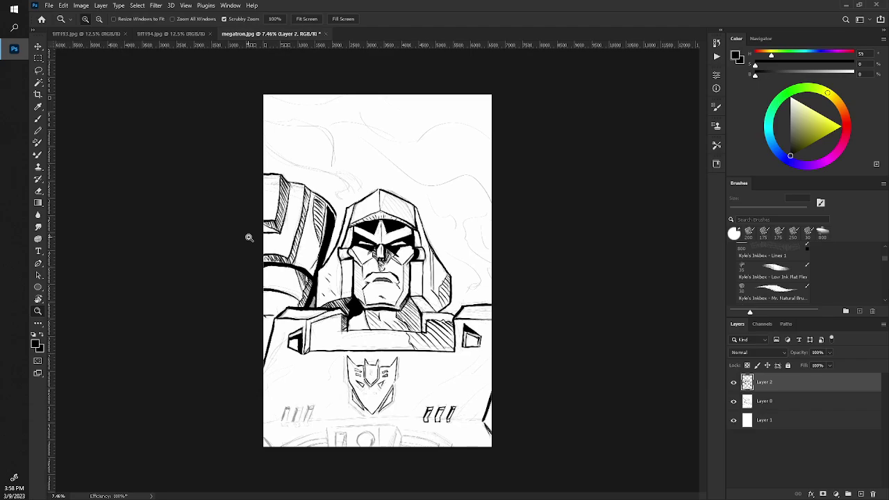
- Zoom out to check the drawing, then zoom in on the Decepticon emblem and left vents
drag(371, 354, 431, 354)
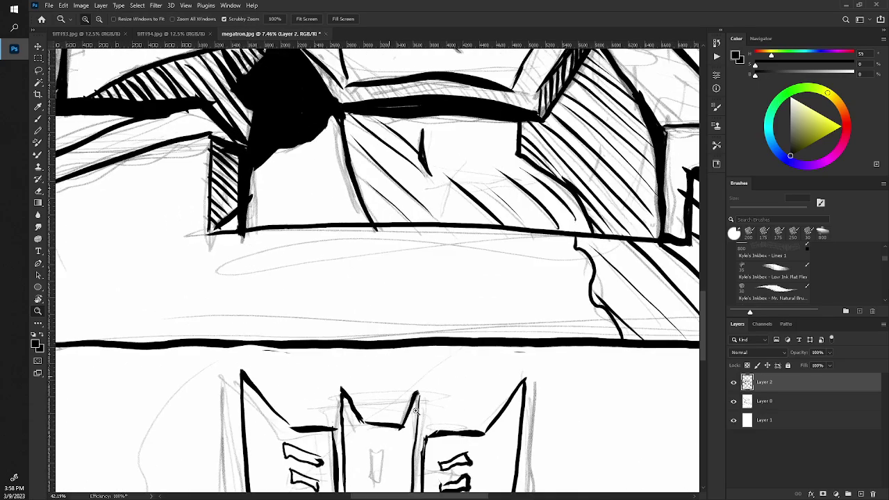
key(e)
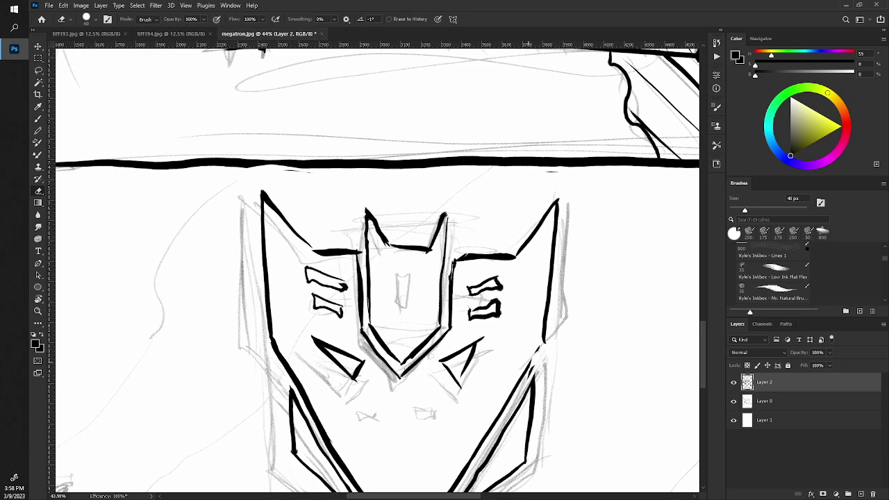
key(b)
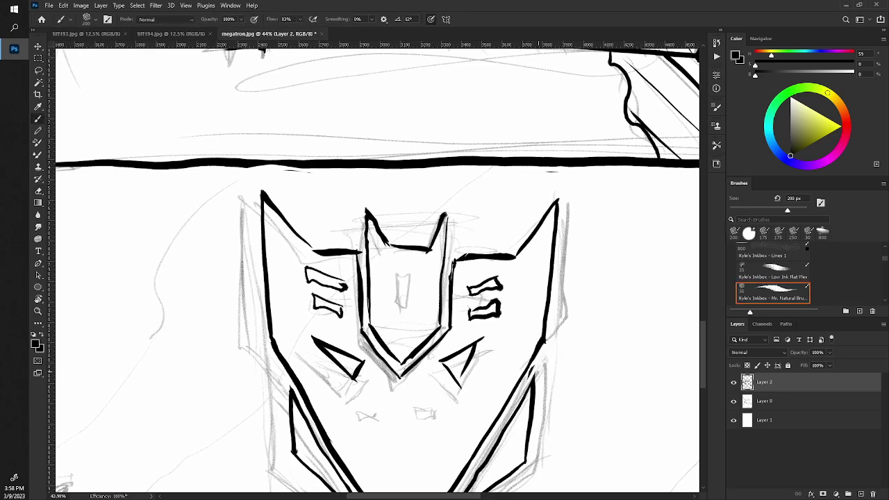
key(e)
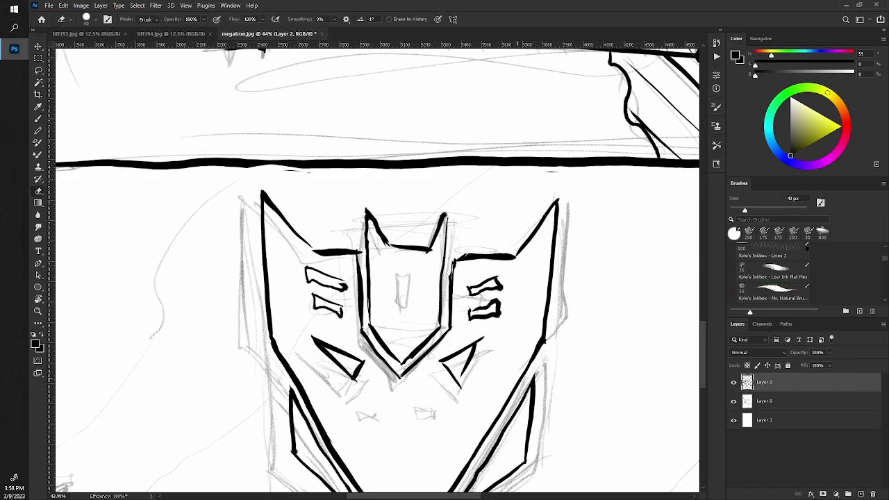
key(z)
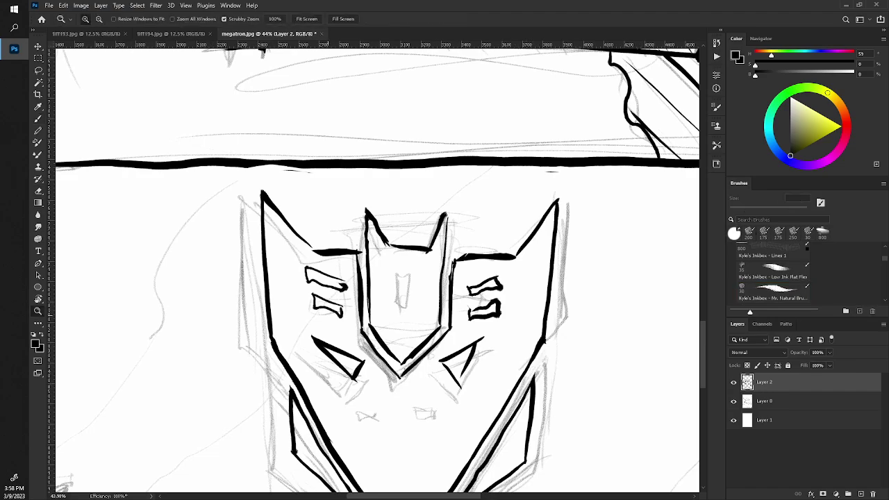
drag(330, 320, 264, 319)
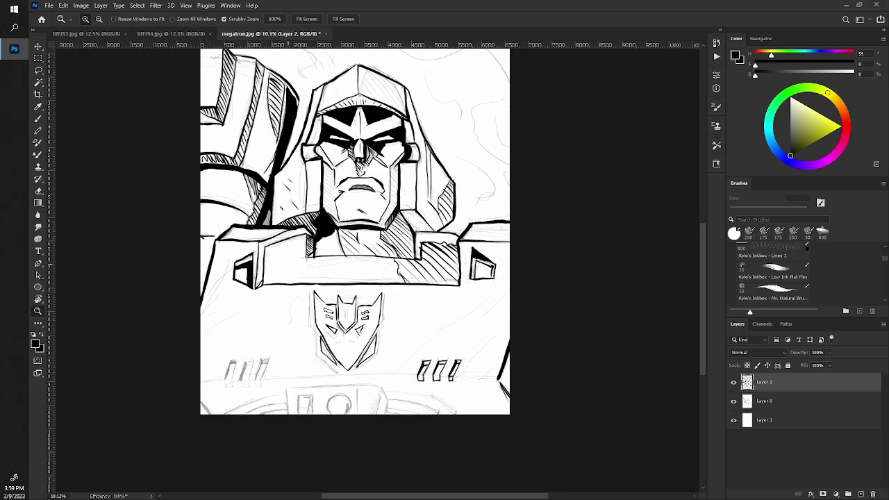
drag(289, 326, 326, 326)
key(e)
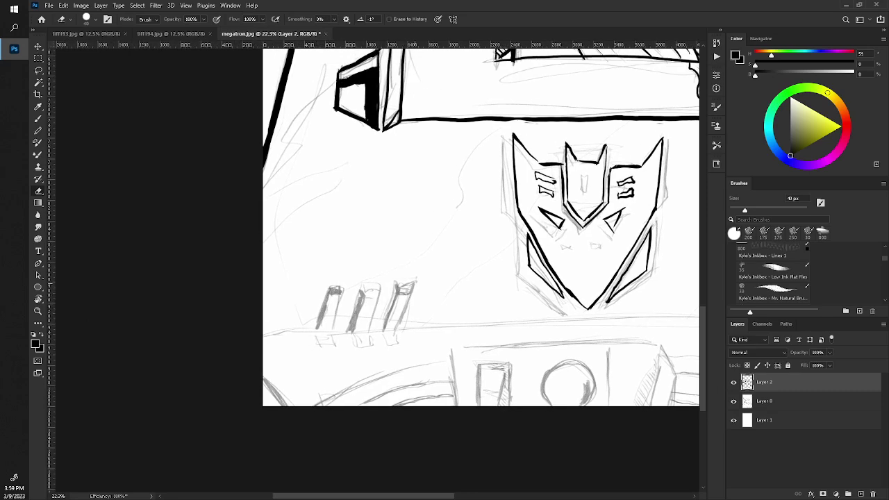
key(b)
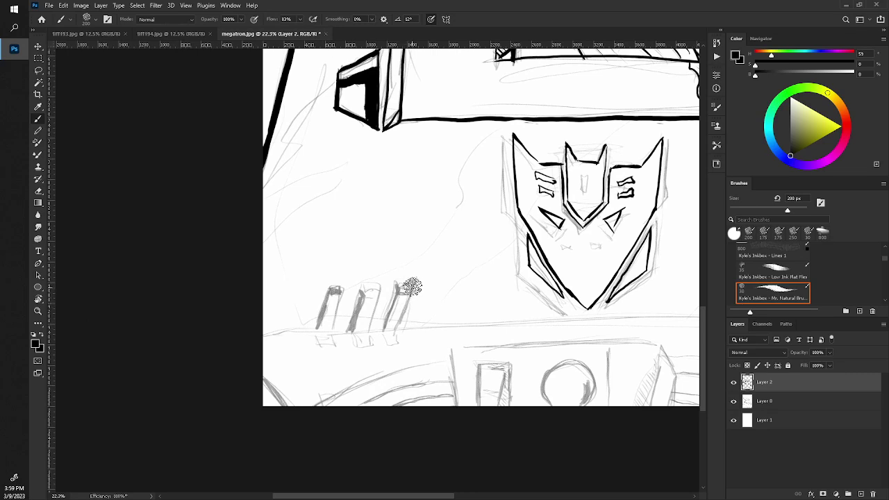
- Ink the rightmost vent bar's edges, top cap, bottom and box base, erasing excess ink
drag(414, 283, 395, 334)
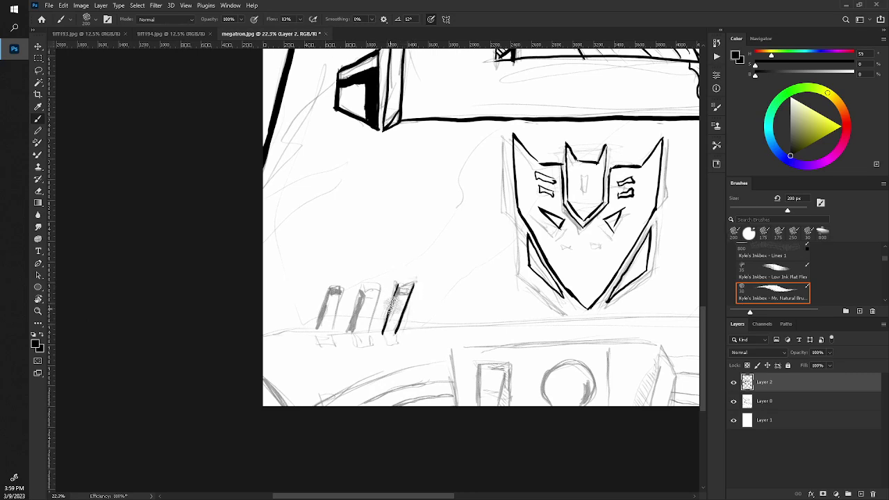
drag(410, 282, 387, 326)
drag(411, 286, 396, 332)
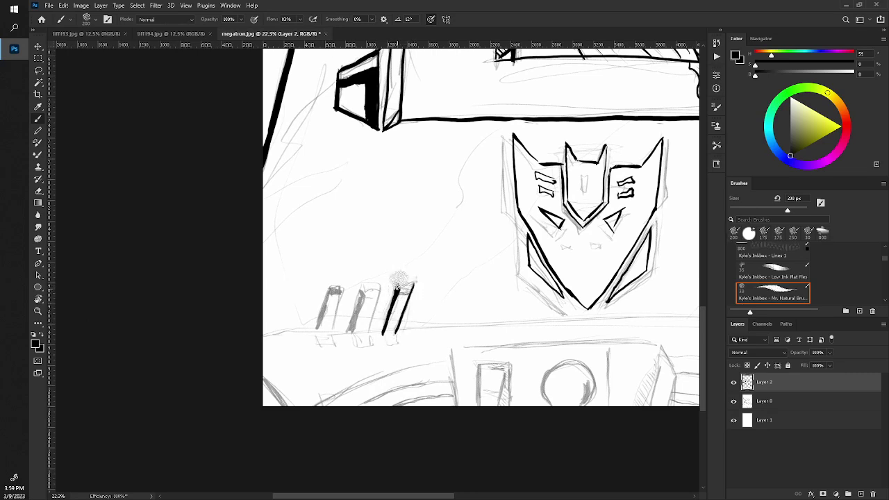
drag(413, 282, 399, 287)
mouse_move(393, 332)
mouse_down()
mouse_move(384, 340)
mouse_move(391, 337)
mouse_up()
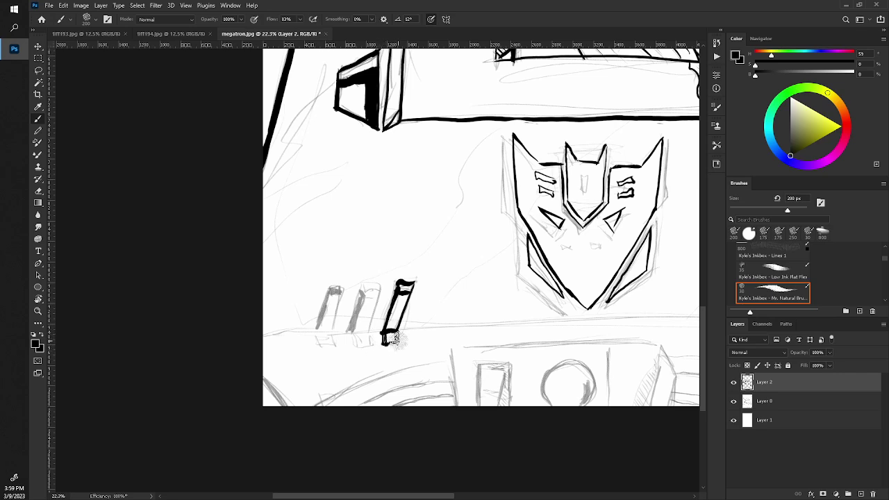
key(e)
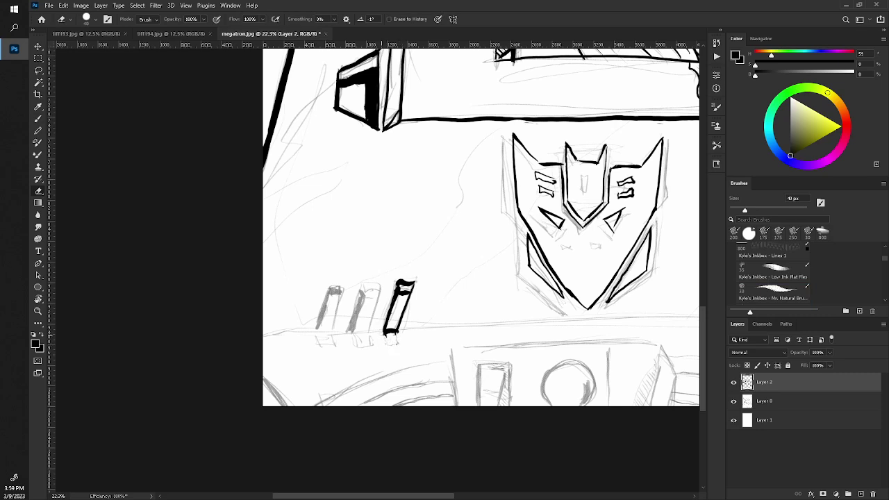
click(392, 339)
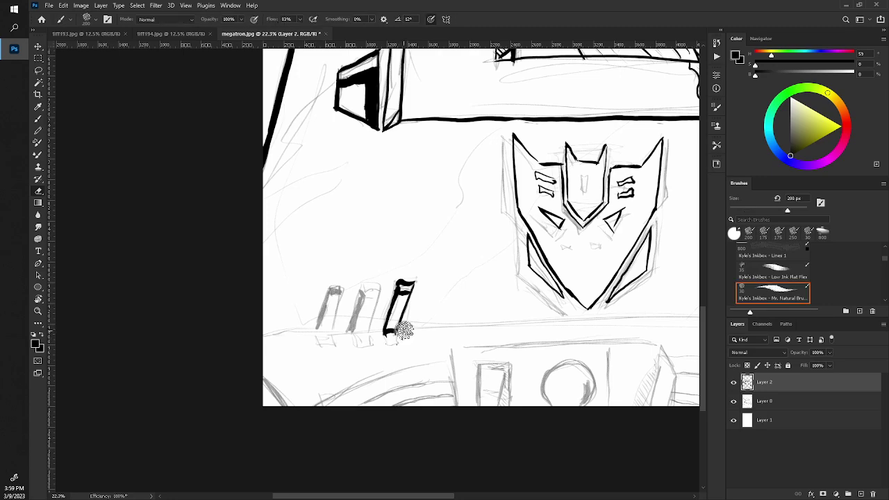
key(z)
mouse_move(348, 320)
mouse_down()
mouse_move(307, 264)
mouse_move(329, 313)
mouse_up()
key(b)
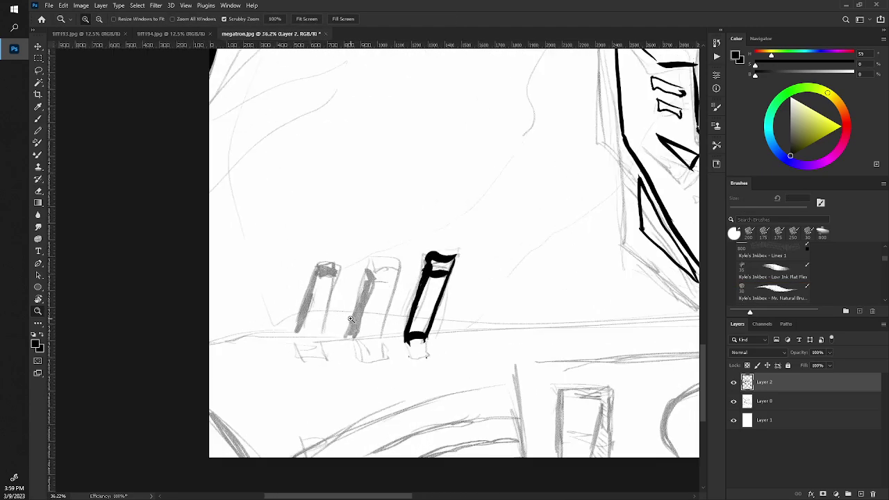
key(period)
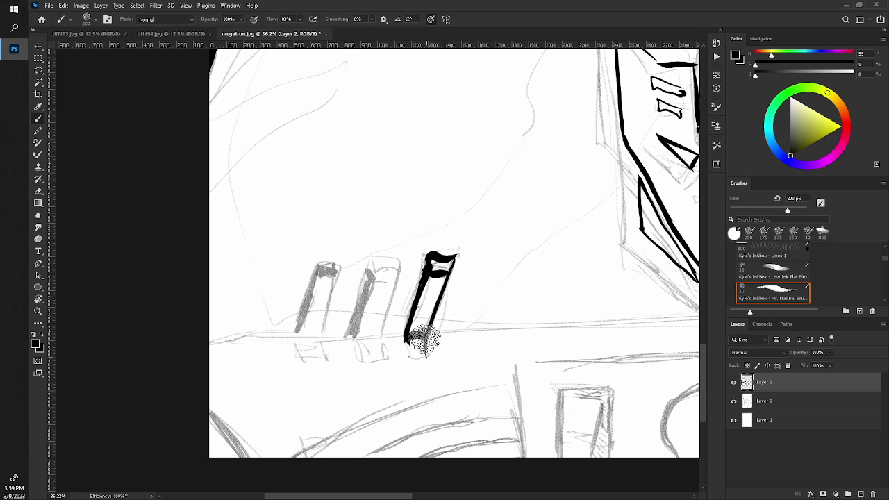
drag(425, 339, 427, 356)
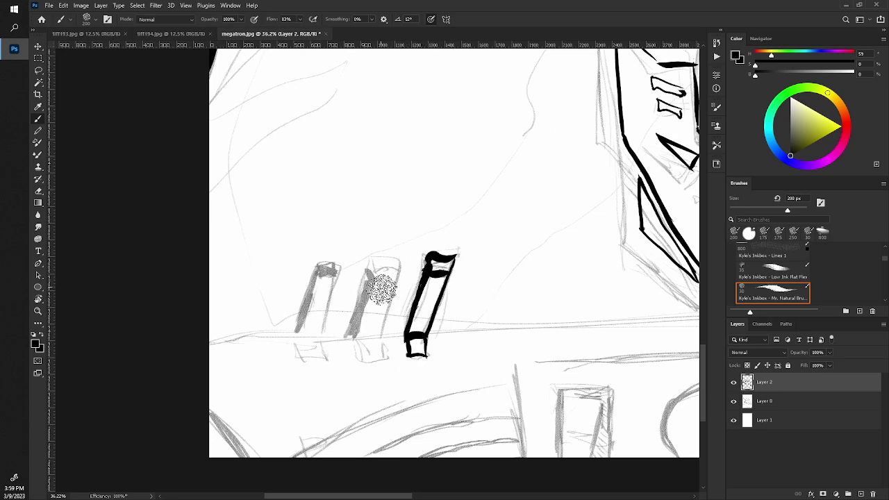
- Ink the middle vent bar's edge, top cap and a solid black side face
drag(398, 267, 378, 339)
mouse_move(401, 262)
mouse_down()
mouse_move(369, 268)
mouse_move(346, 339)
mouse_up()
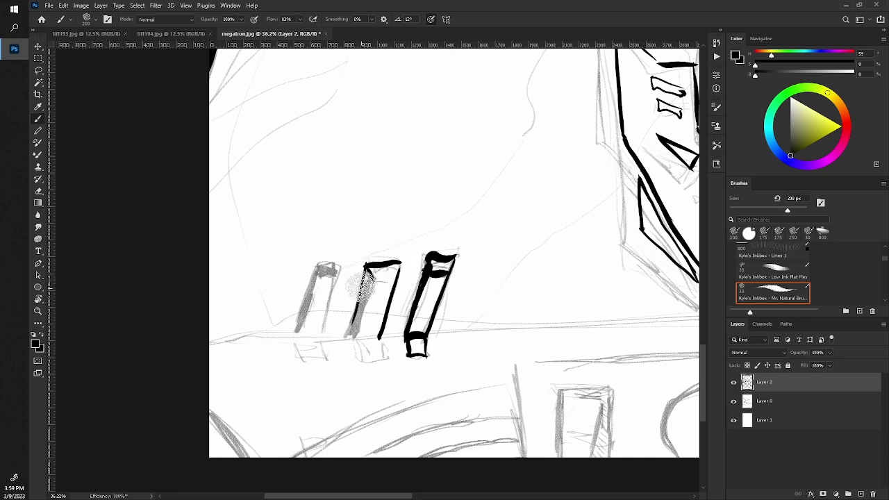
mouse_move(374, 268)
mouse_down()
mouse_move(368, 335)
mouse_move(380, 361)
mouse_up()
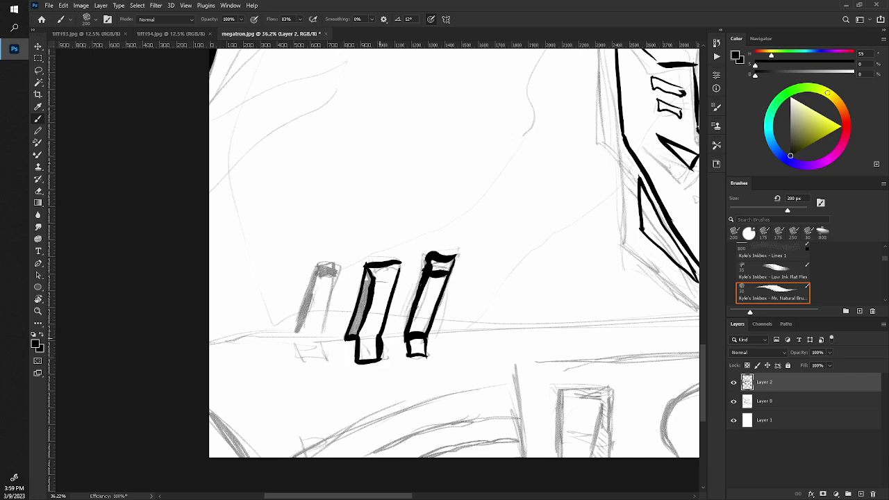
mouse_move(361, 291)
mouse_down()
mouse_move(357, 317)
mouse_move(363, 284)
mouse_move(346, 340)
mouse_up()
- Ink the leftmost vent bar's edges and fill its top black
drag(337, 273, 324, 330)
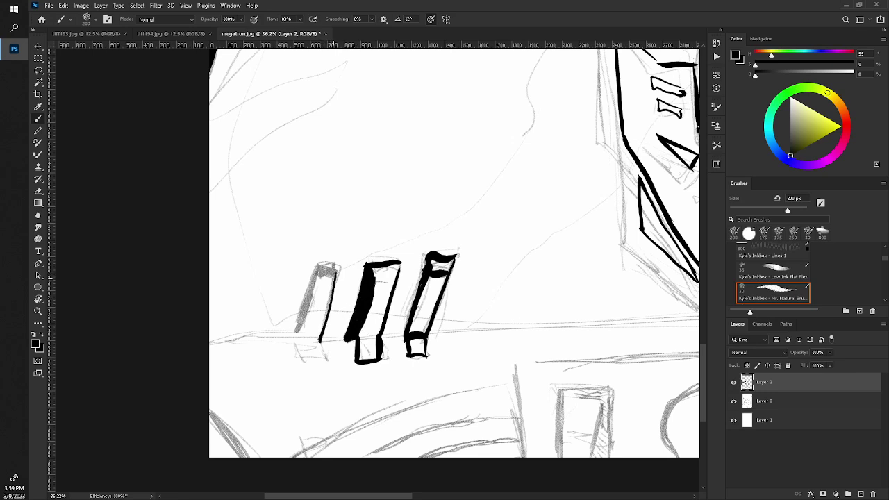
mouse_move(327, 269)
mouse_down()
mouse_move(308, 271)
mouse_move(336, 266)
mouse_move(316, 269)
mouse_move(302, 313)
mouse_move(310, 274)
mouse_move(299, 337)
mouse_move(299, 357)
mouse_move(326, 357)
mouse_up()
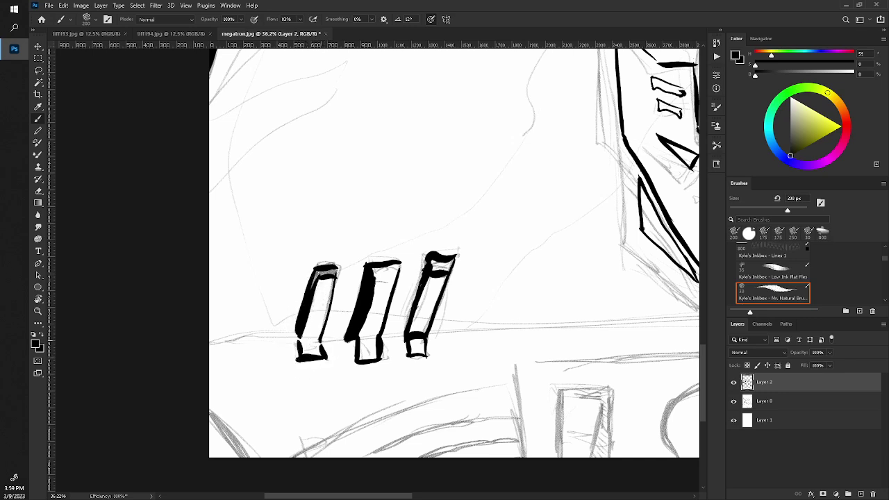
mouse_move(316, 269)
mouse_down()
mouse_move(335, 266)
mouse_move(245, 157)
mouse_up()
key(z)
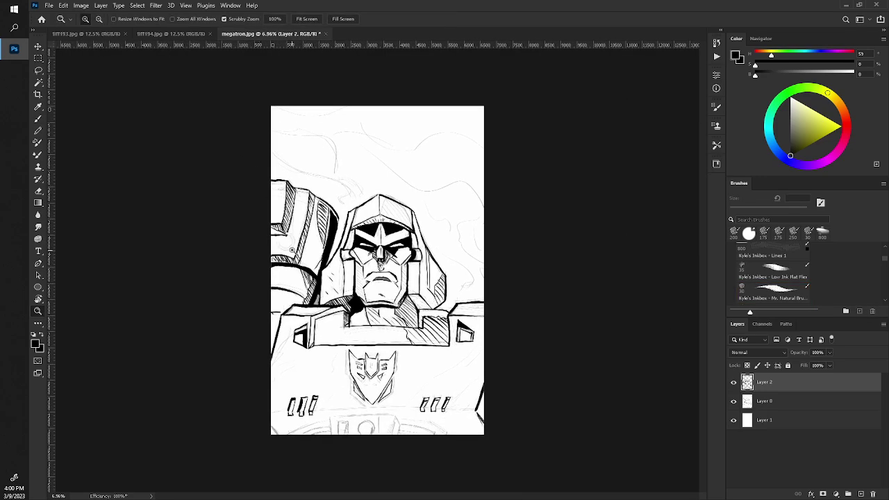
- Zoom back in on the left chest vents and emblem, with the inking brush ready
right_click(293, 290)
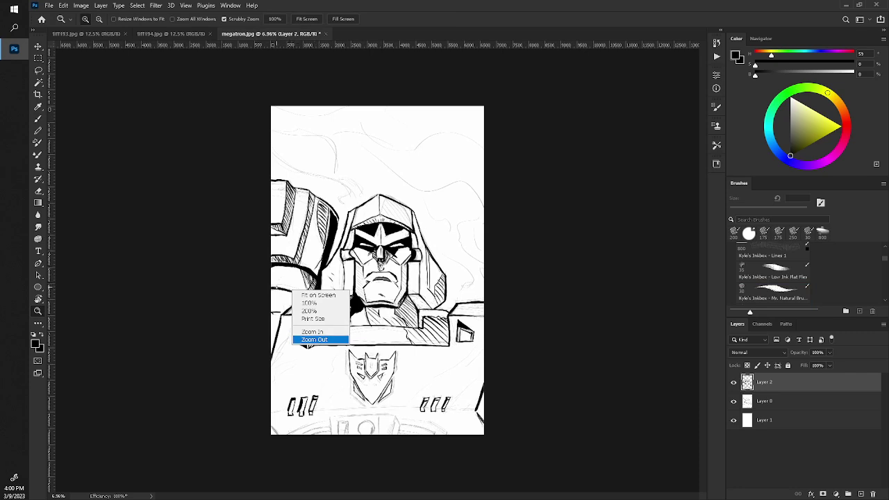
key(Escape)
key(ctrl+plus)
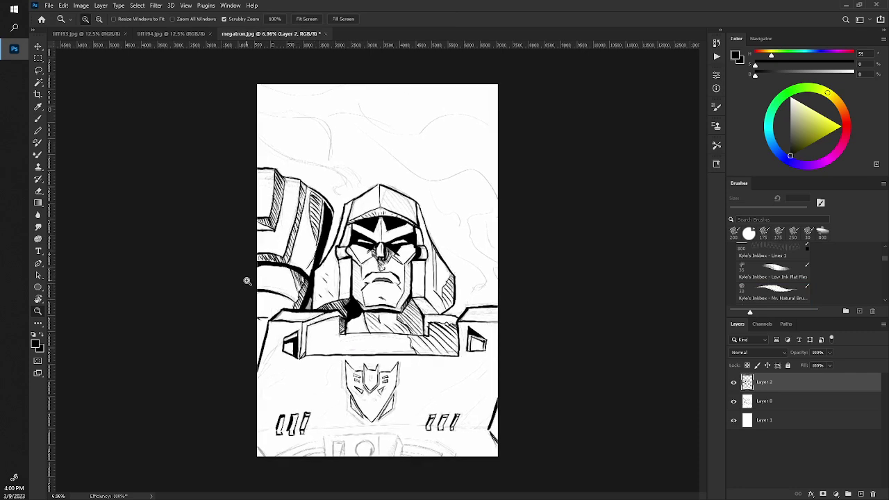
key(b)
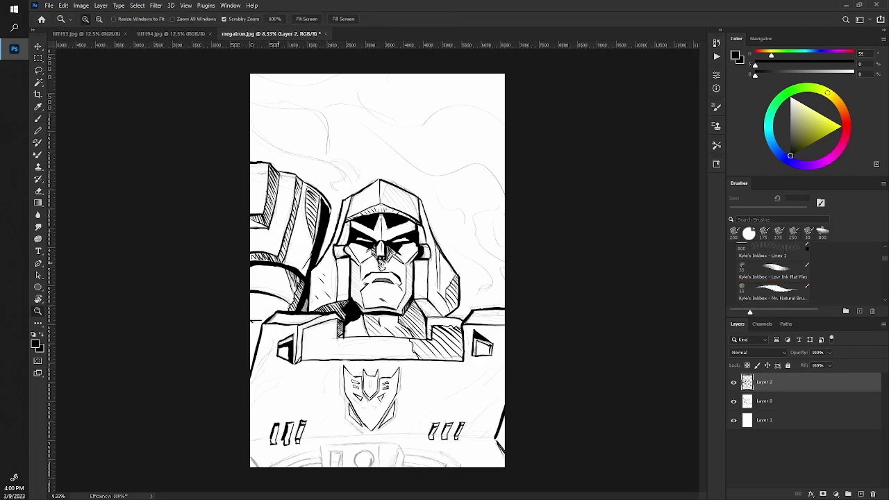
drag(258, 263, 302, 272)
scroll(297, 257, down, 10)
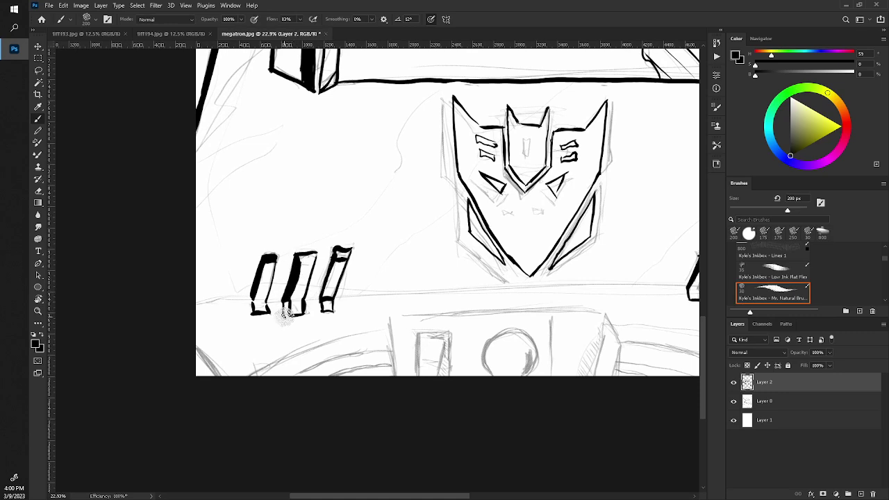
- Thicken the middle vent bar's bottom-left edge and darken its top, then view the whole chest
drag(284, 309, 286, 316)
key(e)
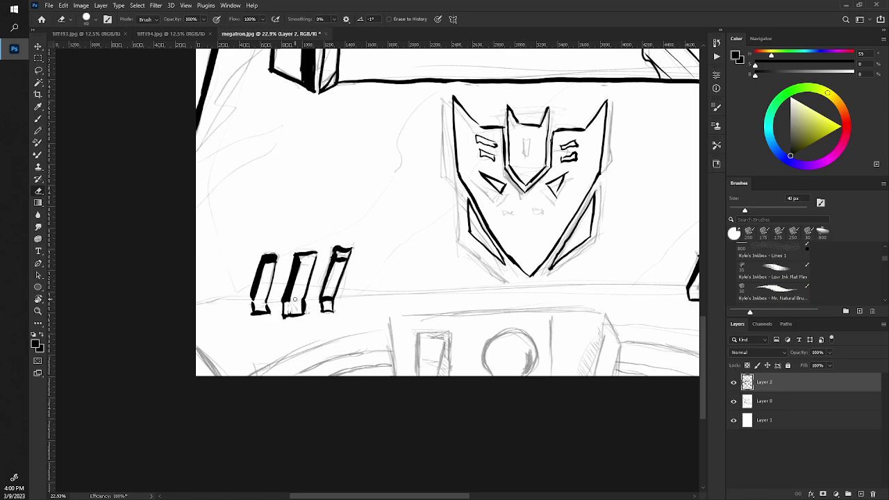
key(z)
drag(238, 254, 271, 249)
key(b)
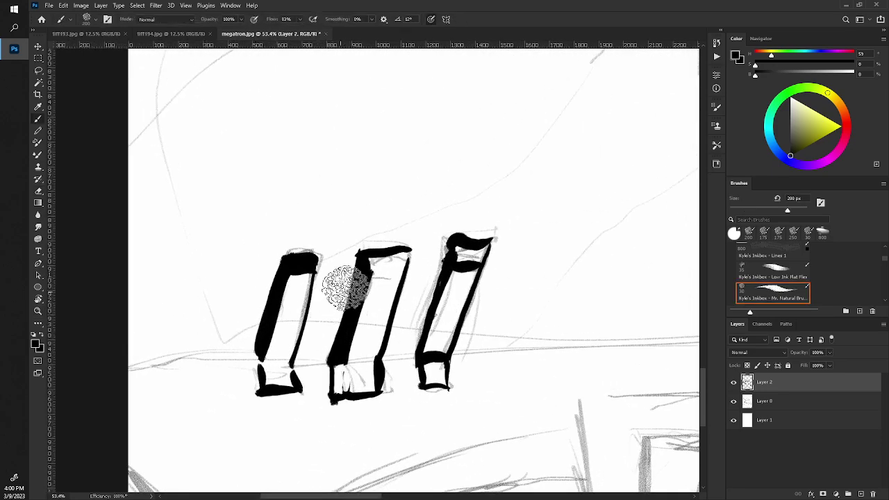
drag(378, 268, 403, 264)
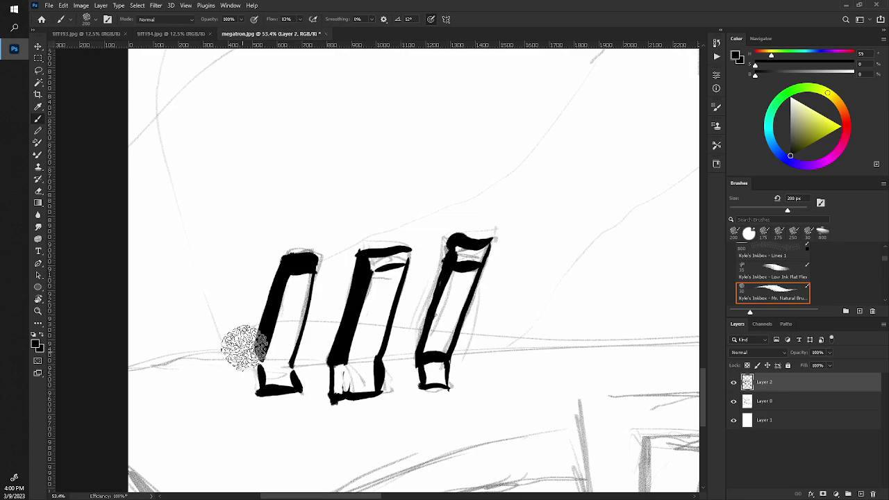
key(z)
drag(258, 287, 198, 216)
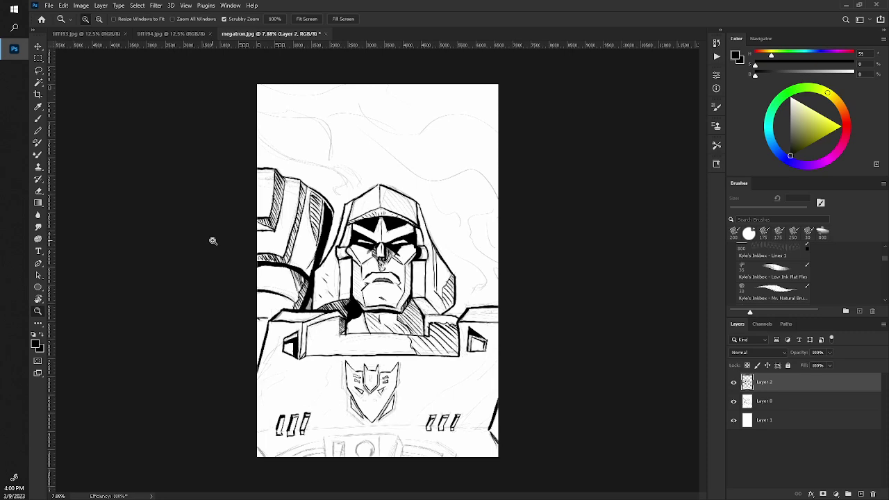
- Zoom in to 24% on Megatron's face and return to the inking brush
drag(270, 304, 255, 283)
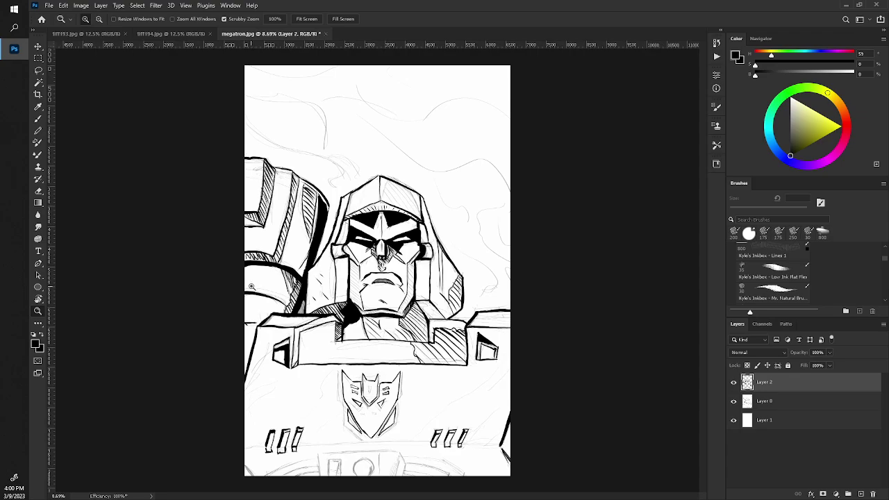
drag(252, 276, 243, 389)
key(b)
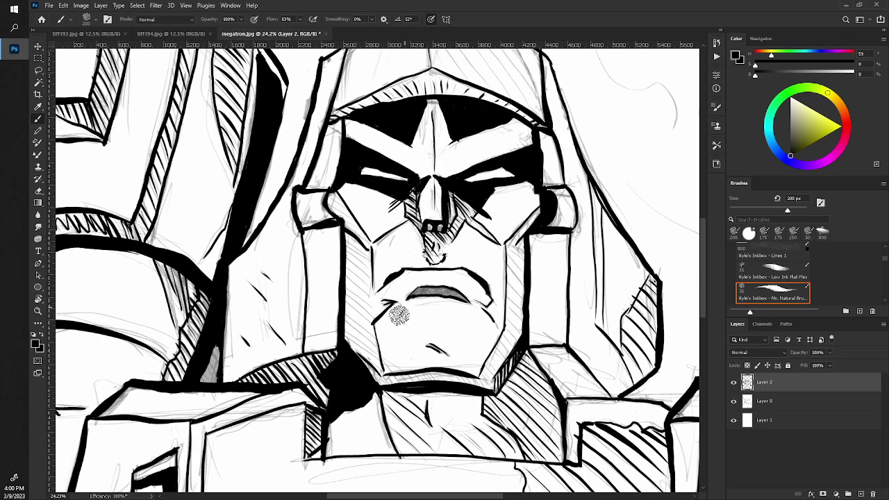
- Touch up the face: solid mouth slit, mouth-corner taper, lower chin edge and right-cheek hatching
drag(393, 321, 398, 359)
key(ctrl+z)
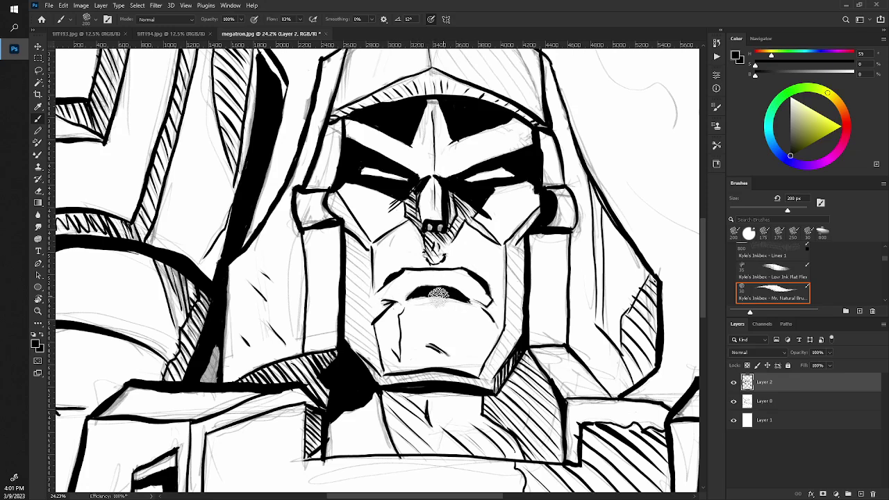
drag(438, 295, 429, 286)
drag(485, 298, 496, 318)
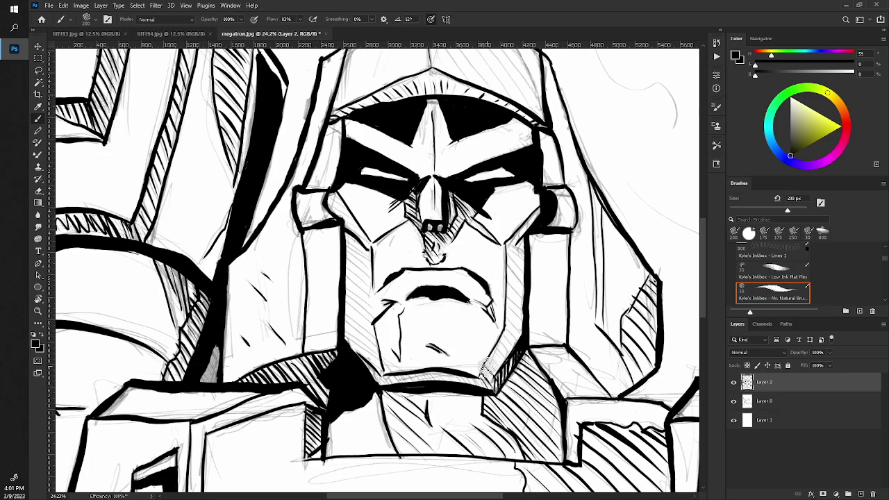
drag(497, 357, 507, 346)
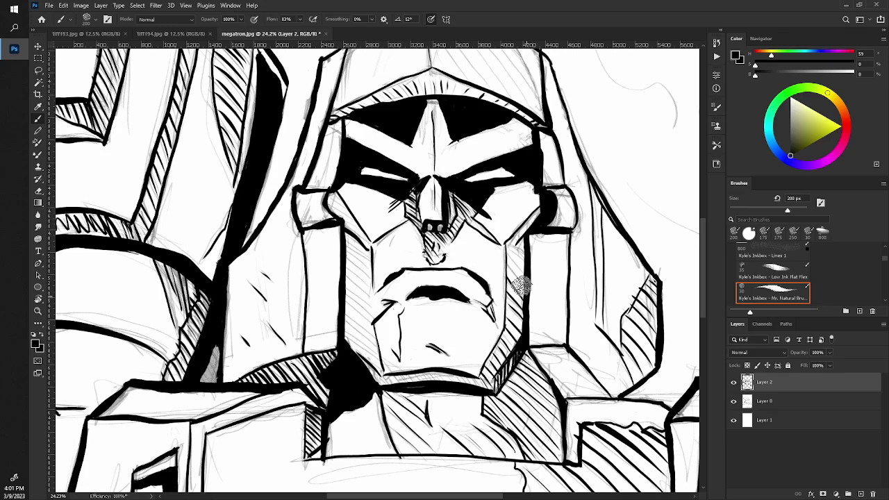
drag(523, 284, 510, 298)
mouse_move(527, 240)
mouse_down()
mouse_move(509, 264)
mouse_move(501, 238)
mouse_up()
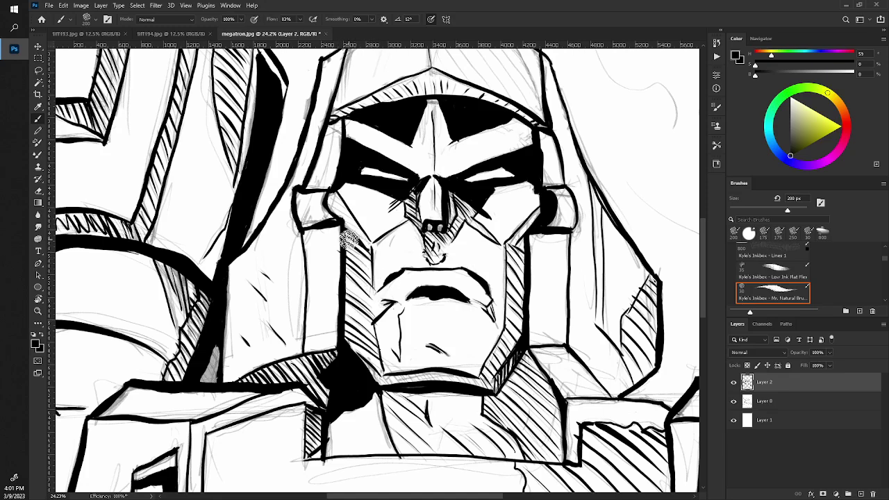
- Ink a bold black line along the helmet side beside the face's left edge
key(e)
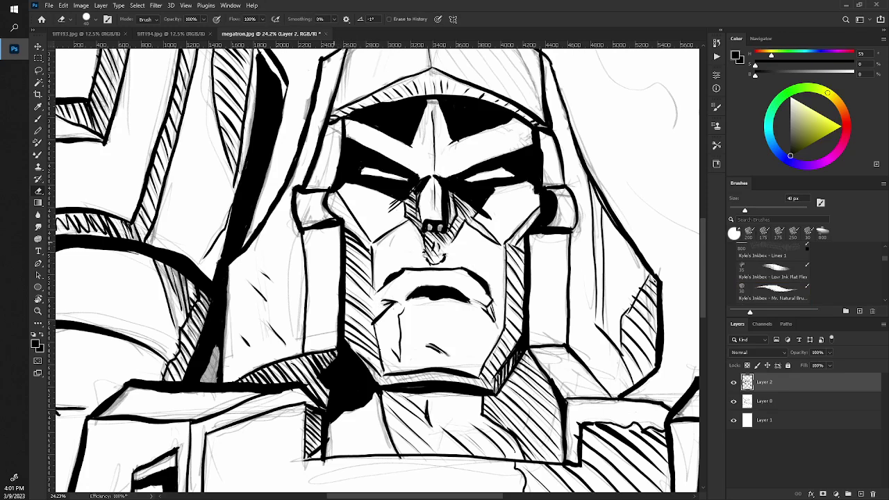
key(b)
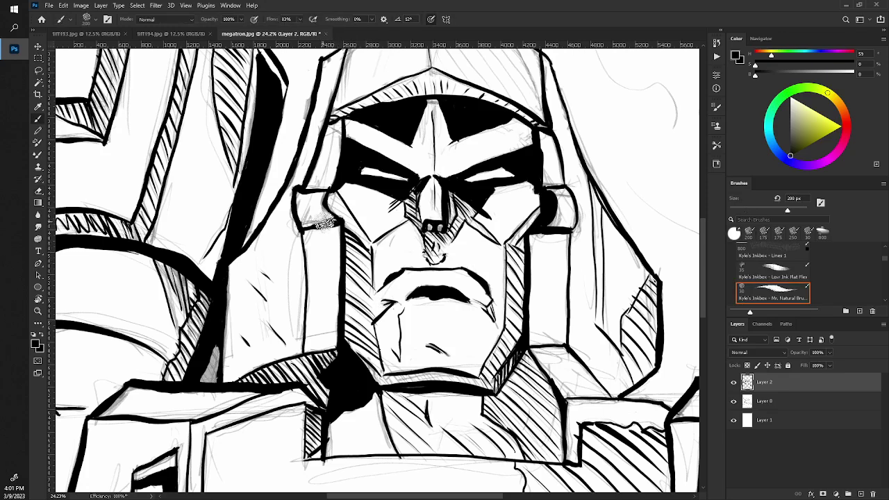
drag(341, 223, 298, 225)
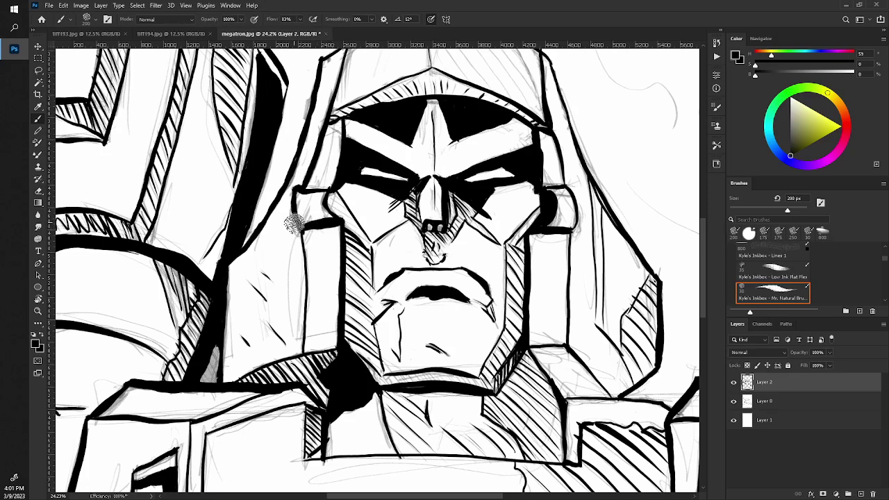
key(e)
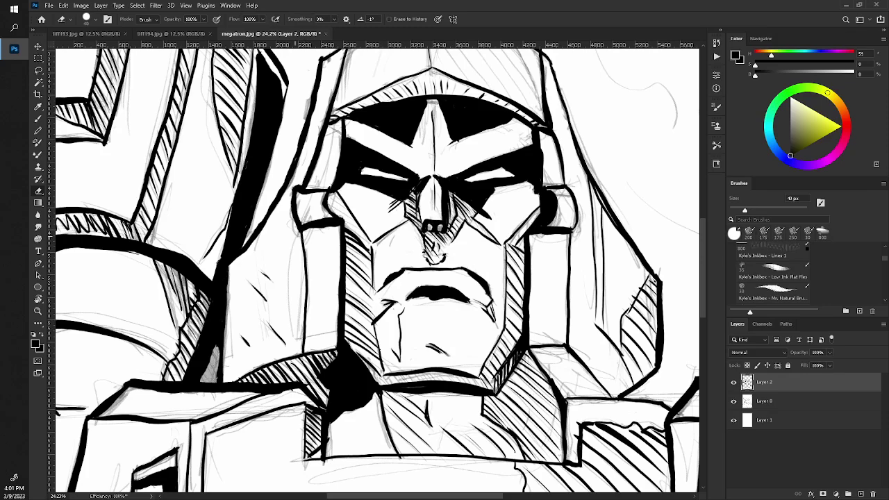
scroll(378, 271, down, 5)
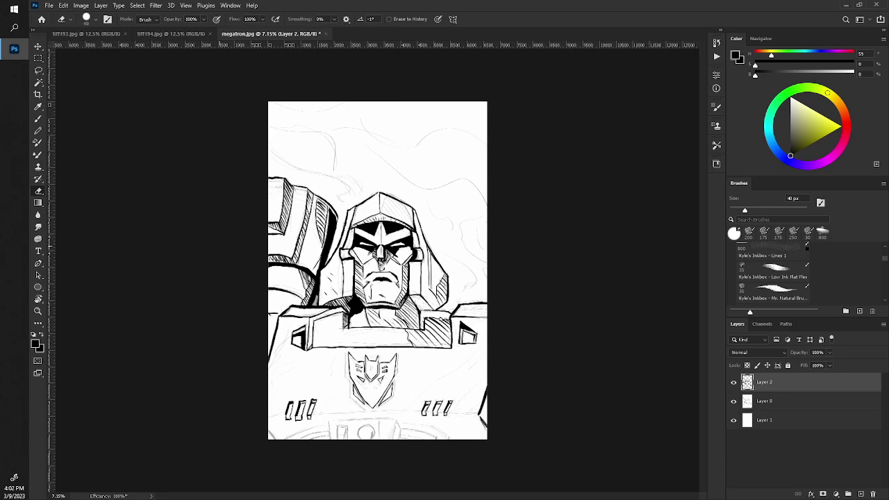
- Stroke a thick black band under Megatron's chin into the neck shadow
key(z)
click(316, 304)
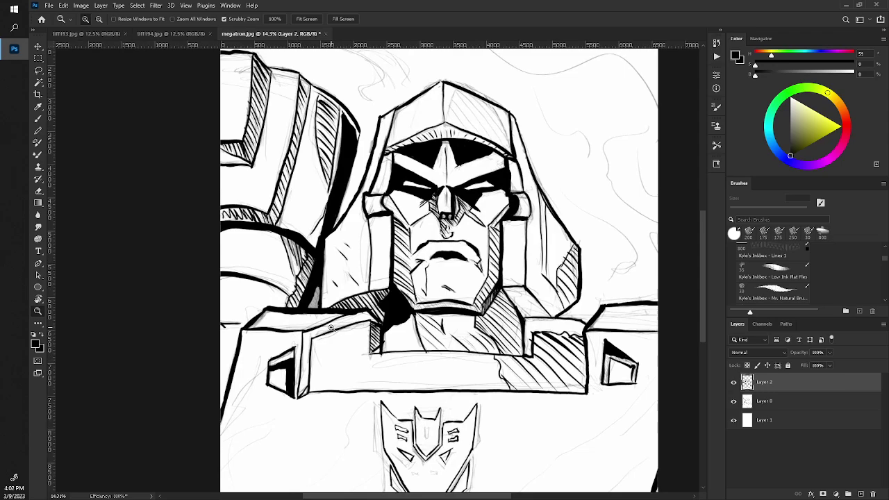
scroll(331, 327, down, 5)
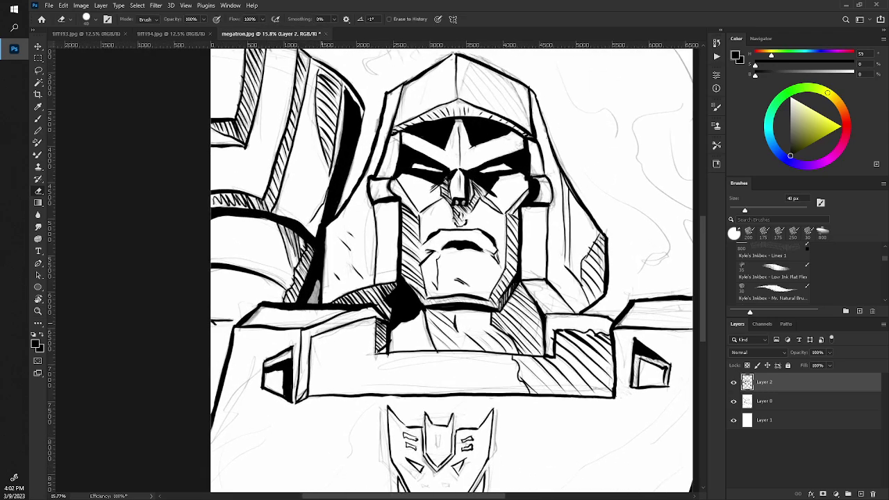
drag(416, 277, 319, 417)
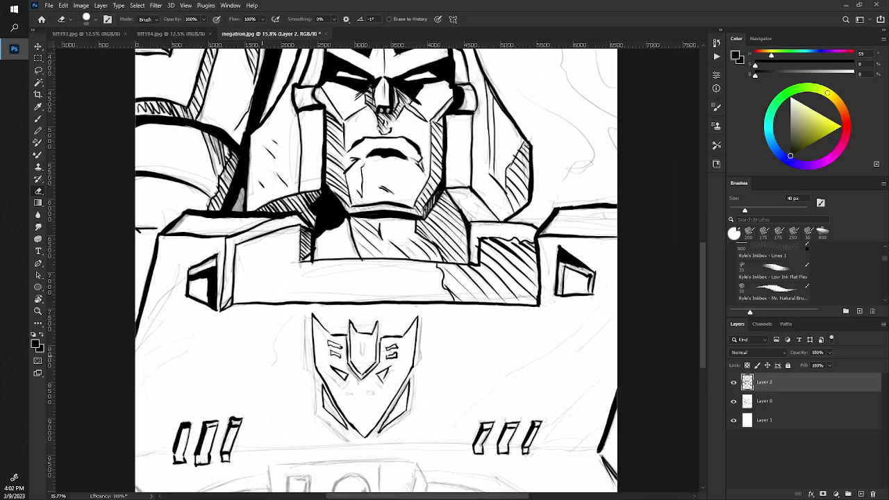
drag(375, 278, 371, 303)
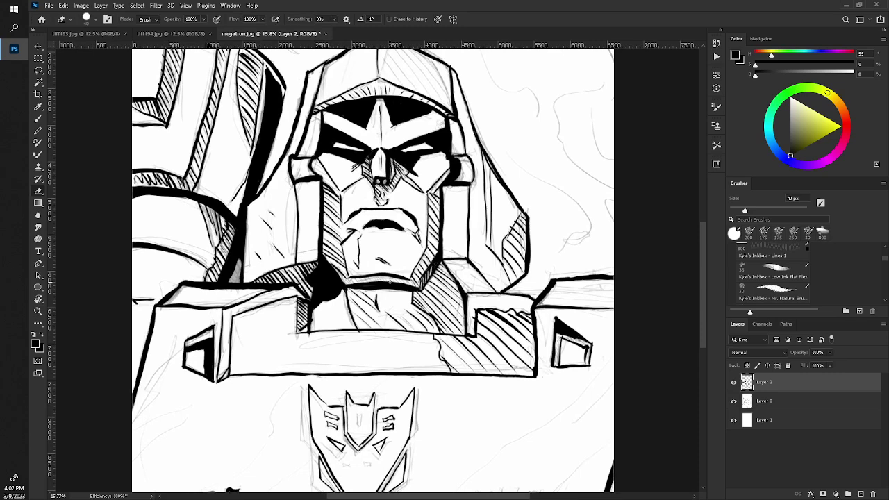
key(b)
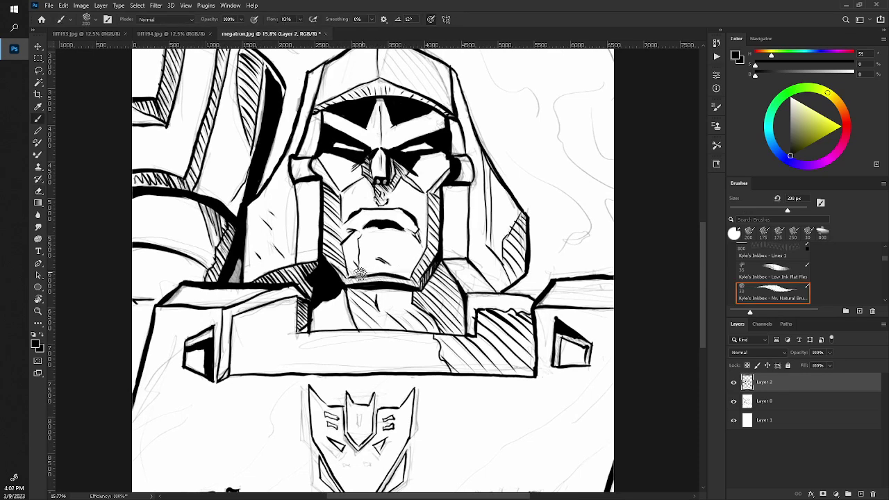
mouse_move(351, 281)
mouse_down()
mouse_move(401, 284)
mouse_move(345, 281)
mouse_up()
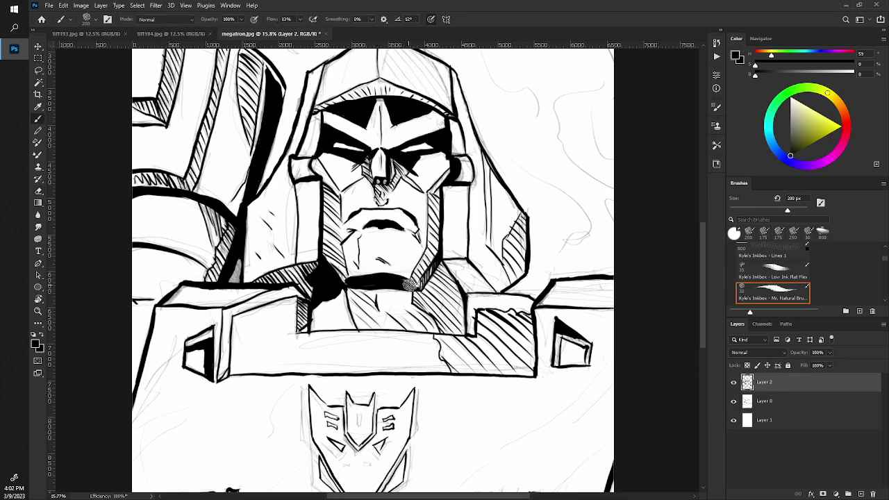
drag(417, 286, 349, 284)
key(z)
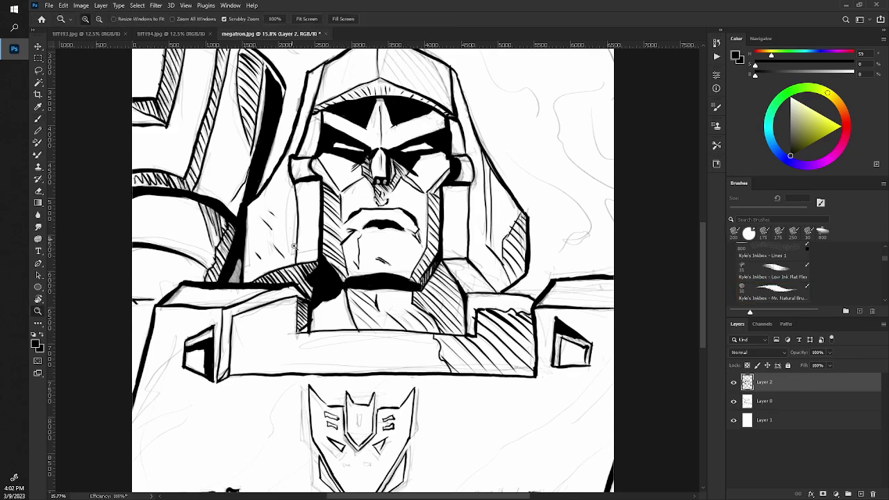
mouse_move(296, 251)
mouse_down()
mouse_move(257, 206)
mouse_move(275, 229)
mouse_up()
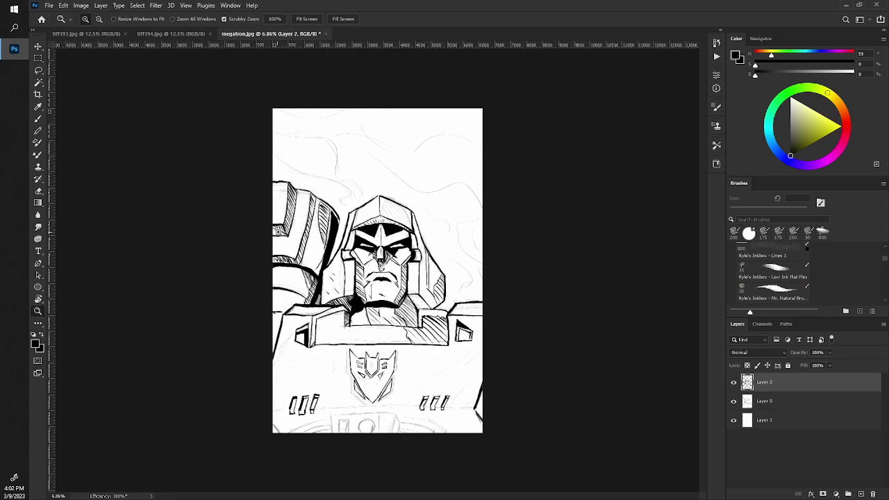
- Zoom from the full page to the emblem and left chest vents, reselecting the Mr. Natural brush preset
mouse_move(287, 261)
mouse_down()
mouse_move(307, 278)
mouse_move(298, 265)
mouse_move(350, 274)
mouse_up()
key(b)
drag(417, 263, 385, 282)
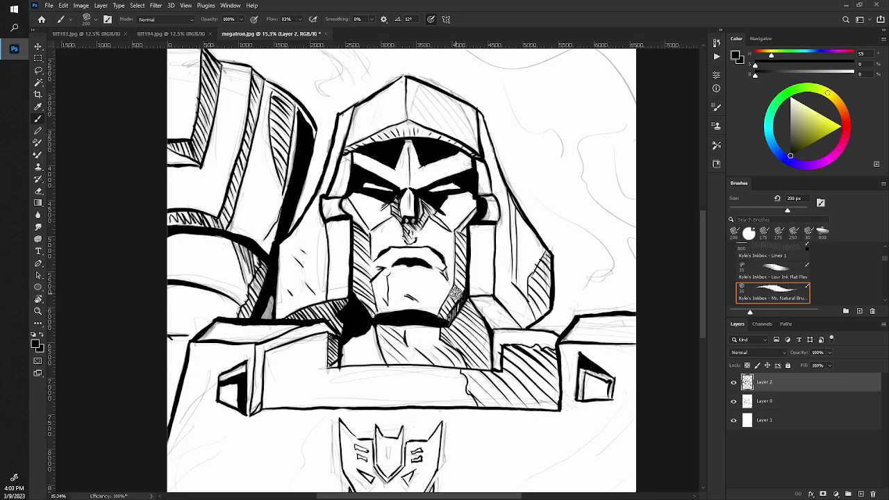
key(z)
mouse_move(278, 276)
mouse_down()
mouse_move(258, 282)
mouse_move(270, 290)
mouse_up()
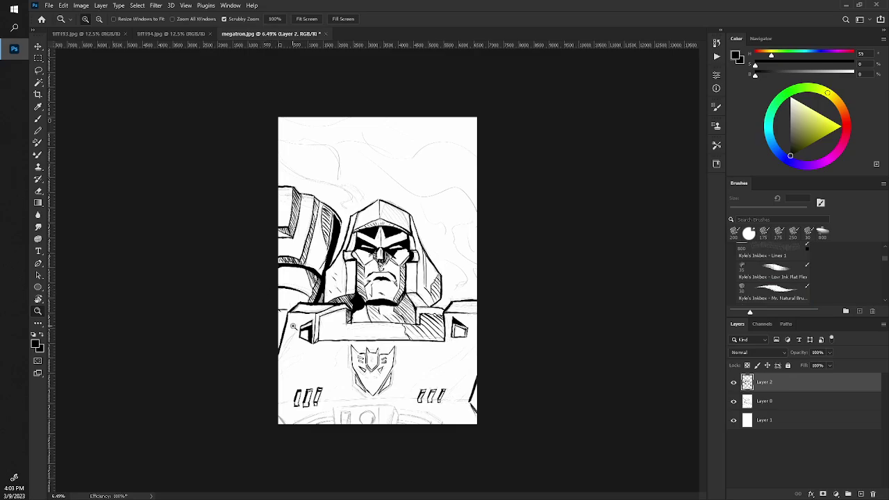
drag(285, 325, 320, 366)
scroll(320, 366, down, 1)
scroll(369, 371, down, 3)
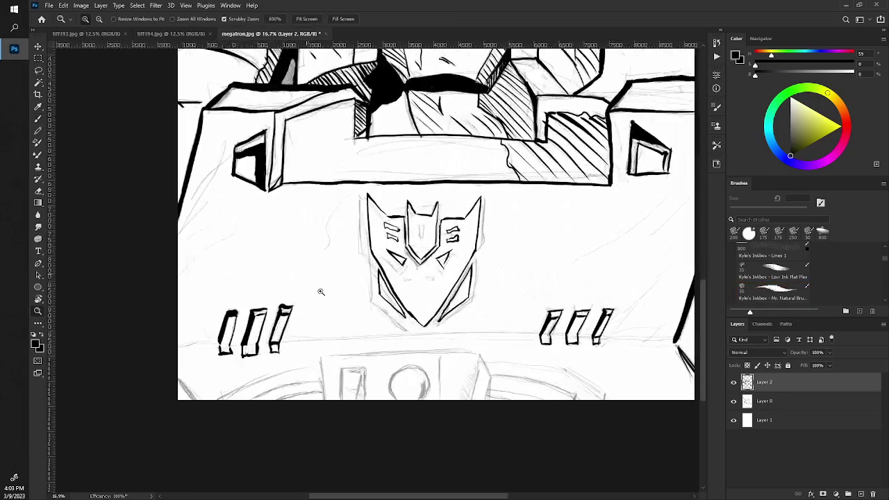
drag(320, 292, 347, 292)
click(772, 292)
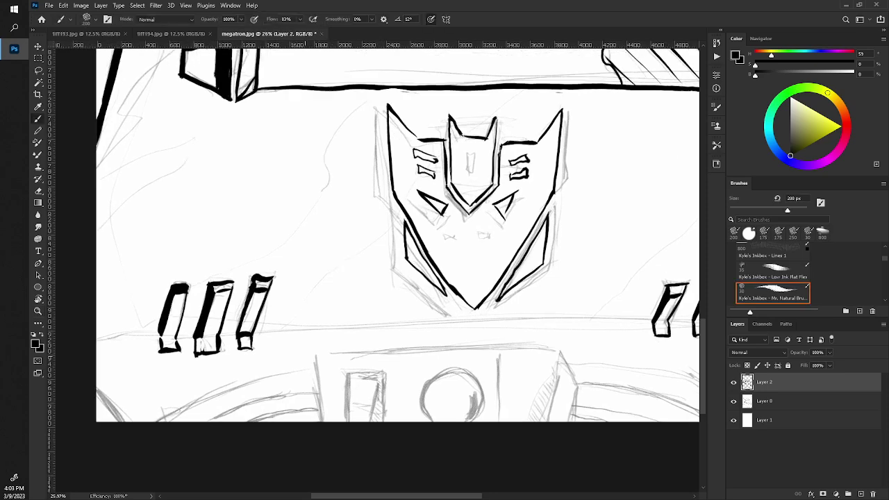
scroll(394, 209, down, 3)
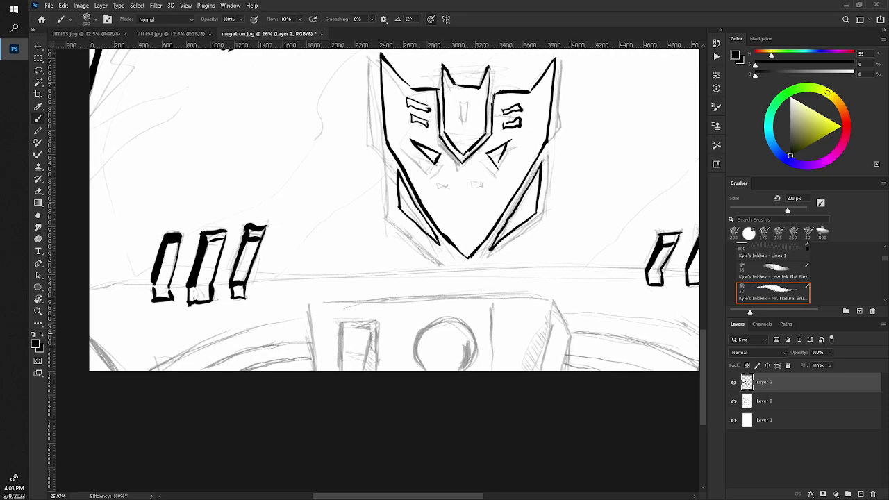
- Ink the chest panel's right, left and top edges below the emblem
drag(552, 295, 540, 369)
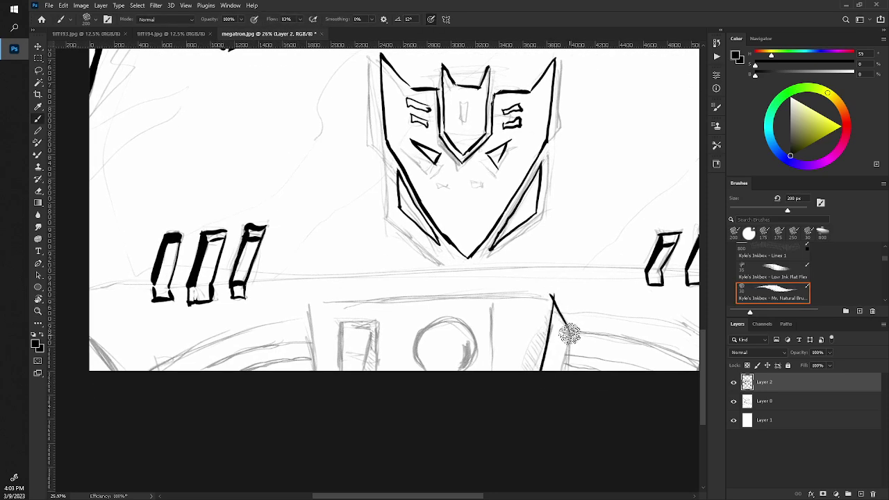
drag(569, 334, 564, 370)
drag(309, 307, 318, 370)
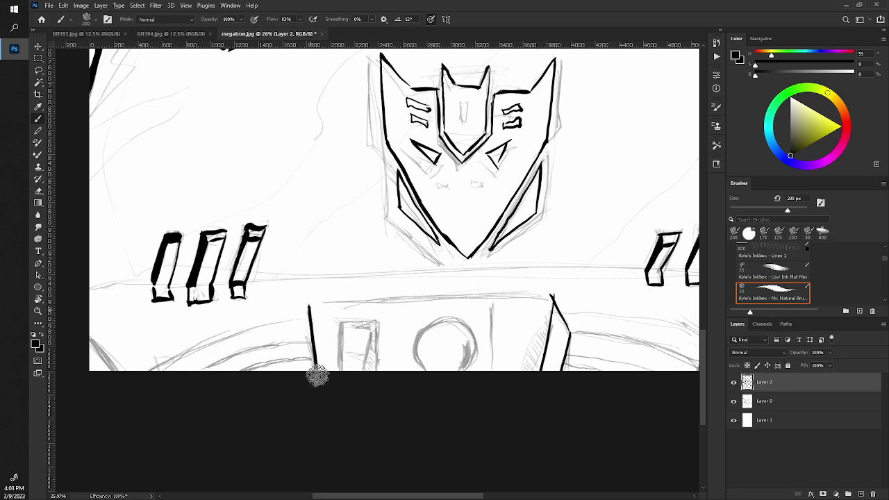
mouse_move(313, 303)
mouse_down()
mouse_move(391, 292)
mouse_move(553, 294)
mouse_up()
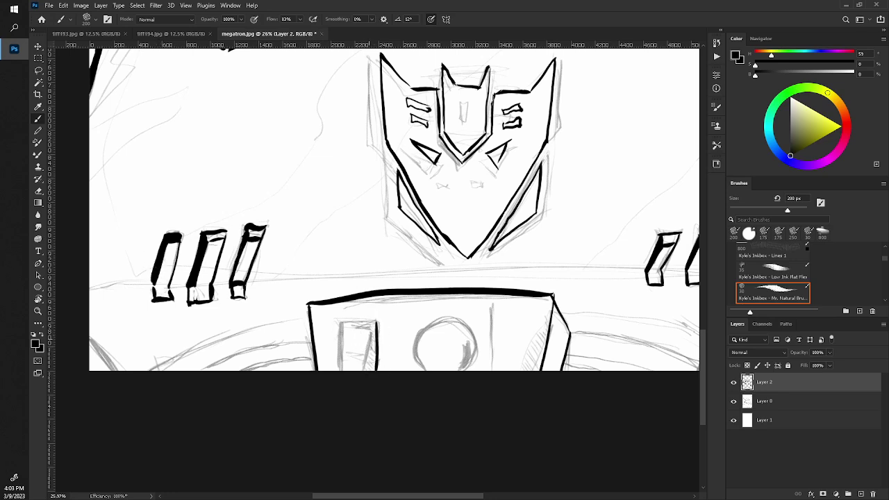
- Ink the small rectangular vent, a vertical divider and the round detail, undoing one bad stroke
drag(368, 321, 376, 371)
mouse_move(376, 321)
mouse_down()
mouse_move(339, 323)
mouse_move(337, 370)
mouse_up()
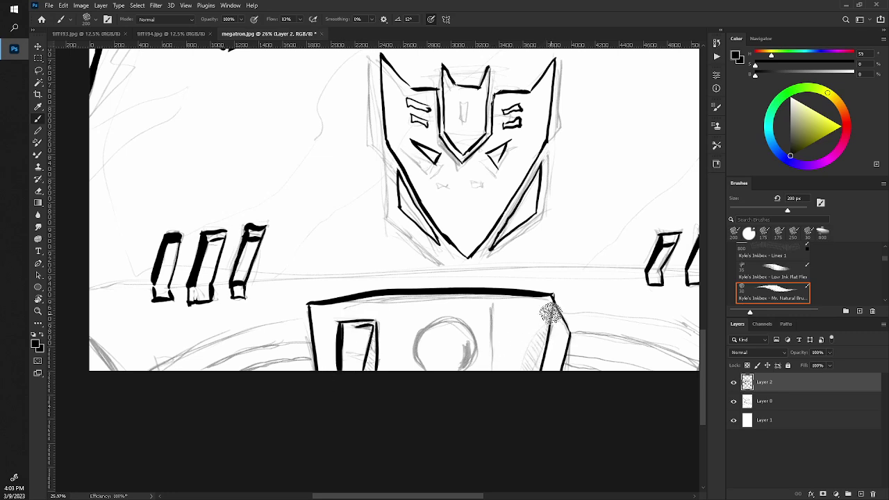
drag(493, 306, 492, 370)
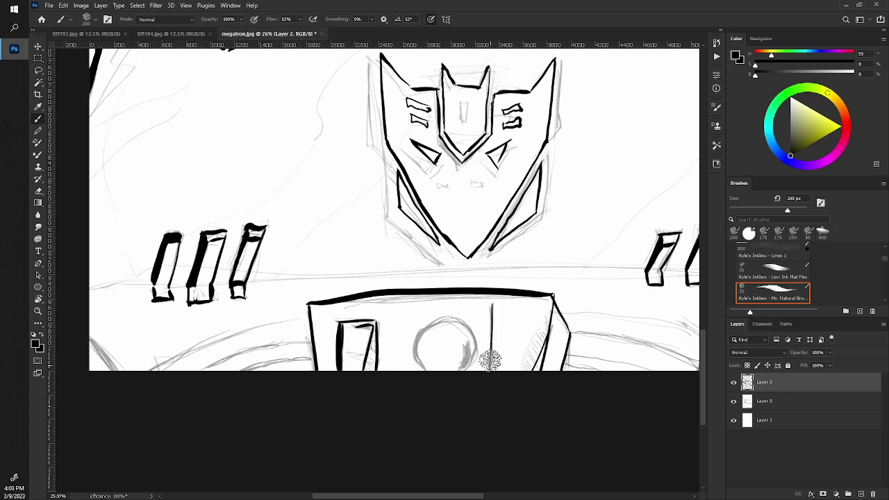
drag(496, 307, 494, 371)
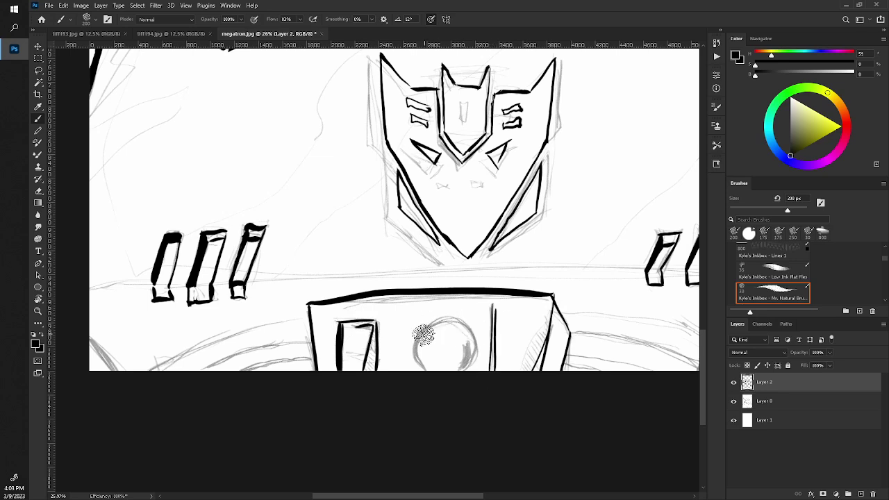
mouse_move(419, 363)
mouse_down()
mouse_move(475, 342)
mouse_move(451, 370)
mouse_move(415, 347)
mouse_move(458, 318)
mouse_move(470, 366)
mouse_move(464, 355)
mouse_up()
key(ctrl+z)
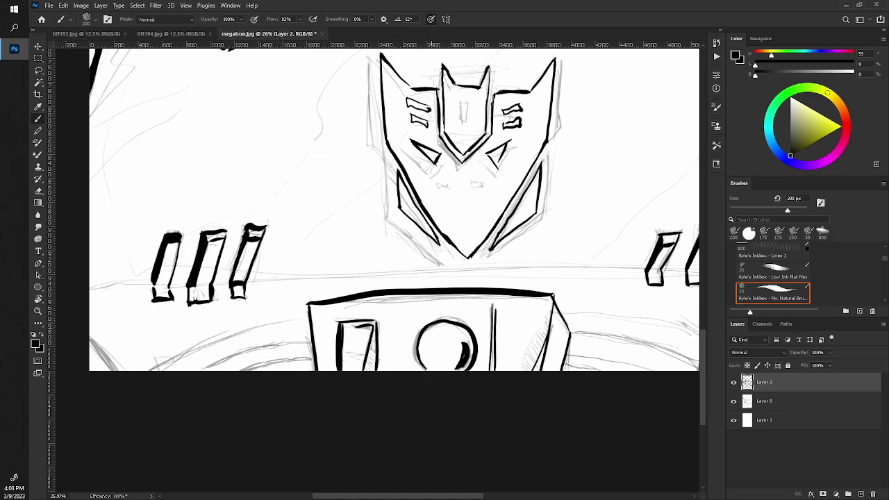
key(z)
mouse_move(347, 408)
mouse_down()
mouse_move(264, 408)
mouse_move(327, 408)
mouse_up()
- Rotate the canvas view and try a panel-edge stroke near the vents, then undo it
key(b)
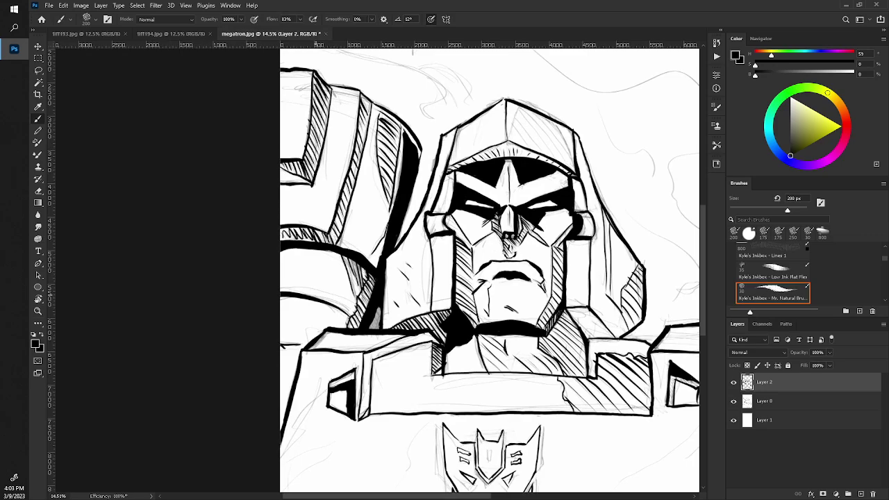
scroll(479, 271, down, 3)
scroll(301, 389, down, 2)
key(r)
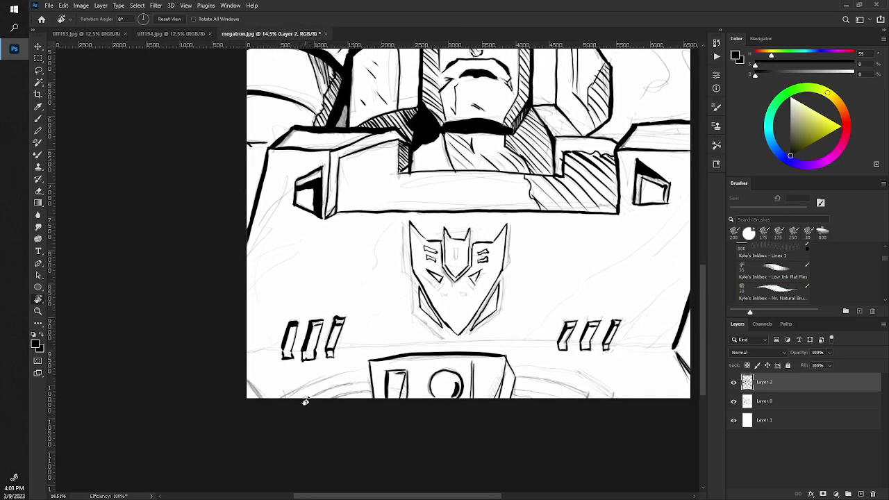
mouse_move(302, 397)
mouse_down()
mouse_move(283, 220)
mouse_move(294, 196)
mouse_move(256, 236)
mouse_up()
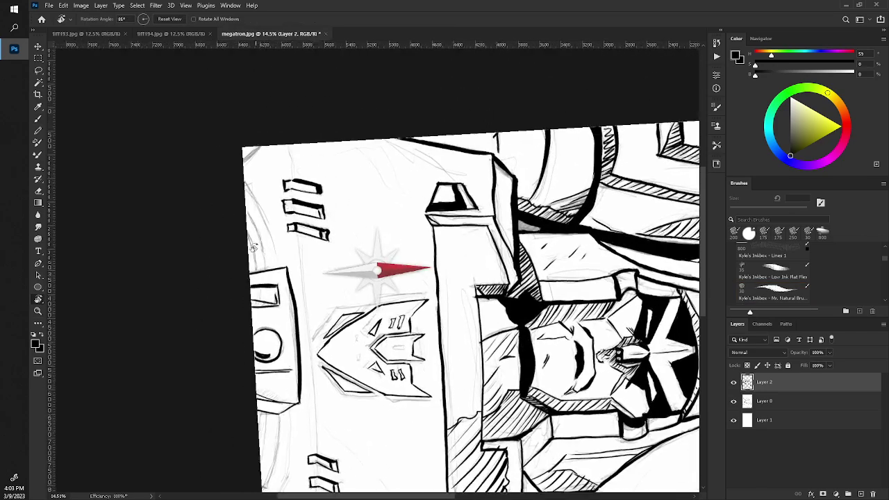
key(b)
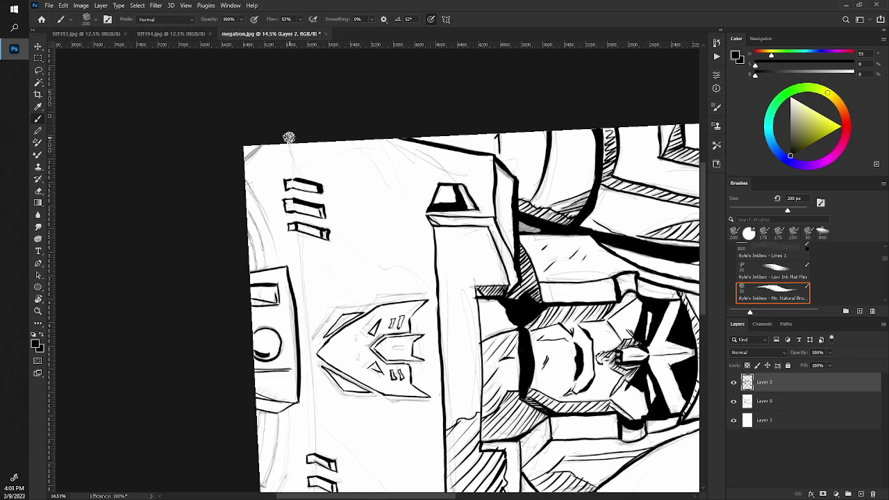
mouse_move(291, 135)
mouse_down()
mouse_move(325, 498)
mouse_move(308, 312)
mouse_move(305, 401)
mouse_up()
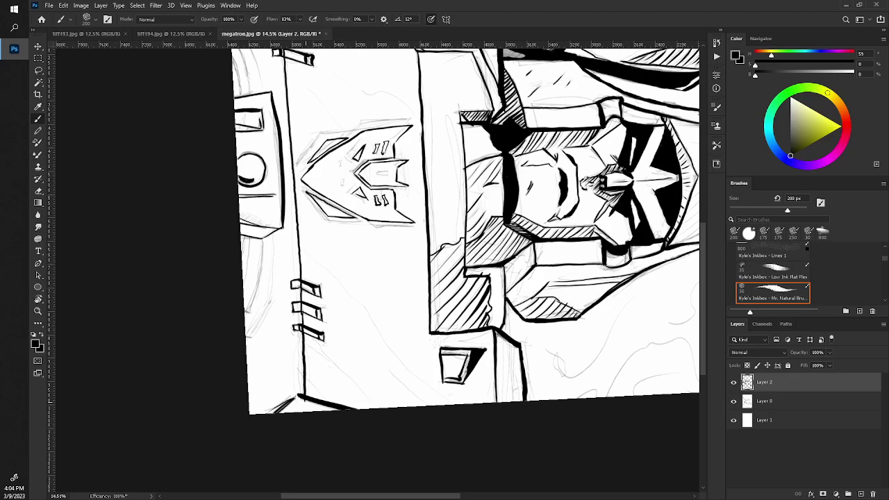
key(ctrl+z)
key(ctrl+z)
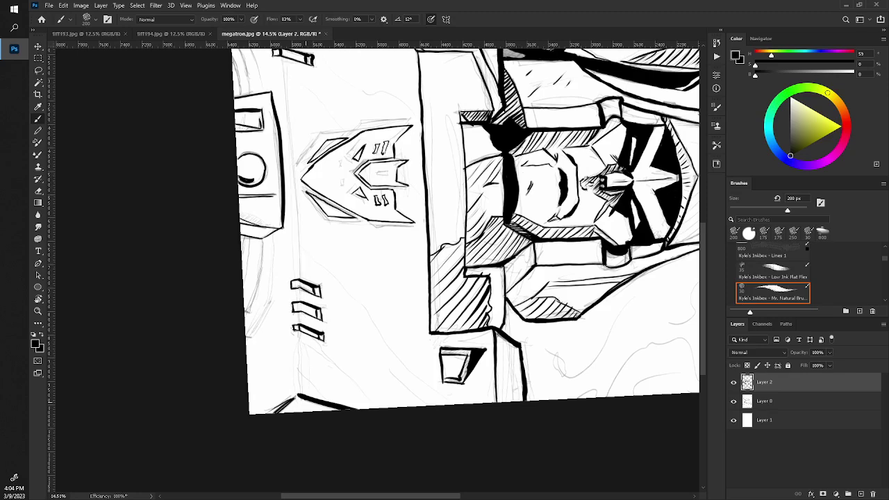
- Draw the long chest line below the vents after two retries, then rotate the view upright
scroll(274, 287, down, 3)
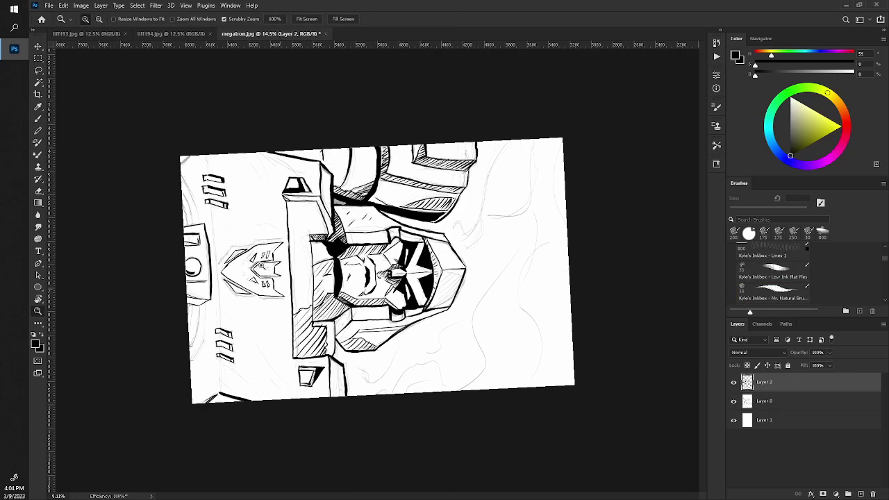
scroll(274, 287, up, 1)
key(r)
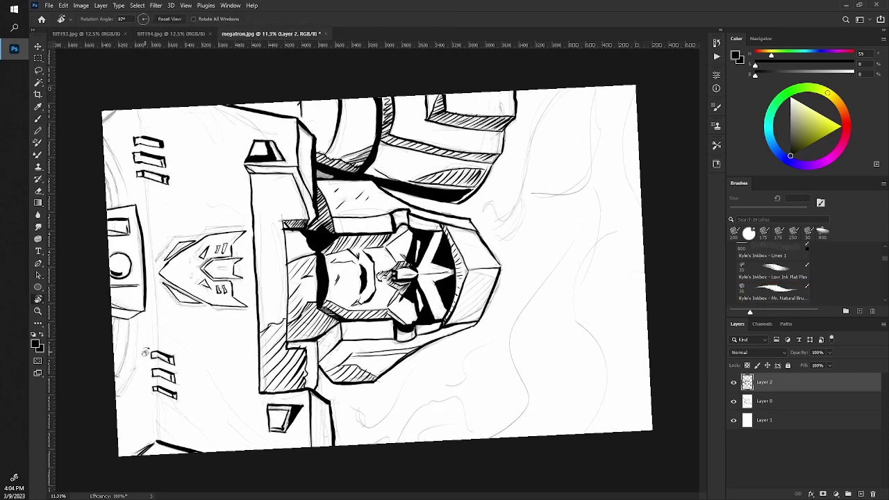
drag(145, 352, 136, 344)
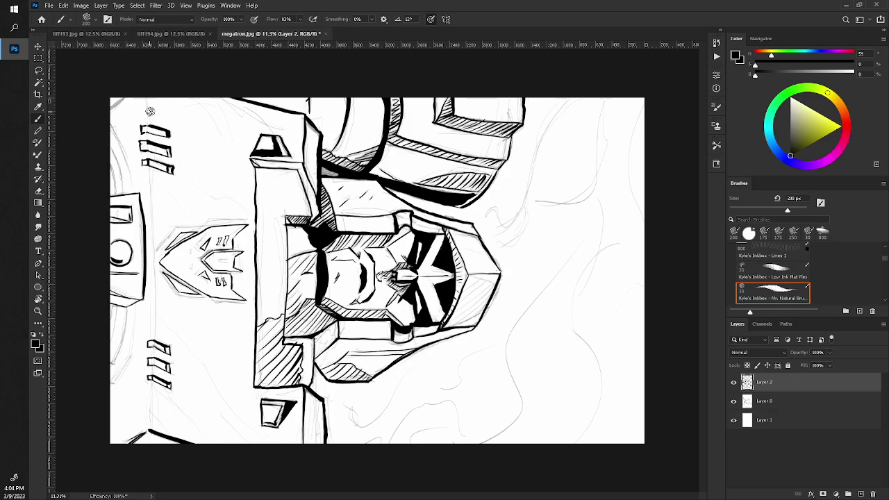
drag(148, 109, 153, 315)
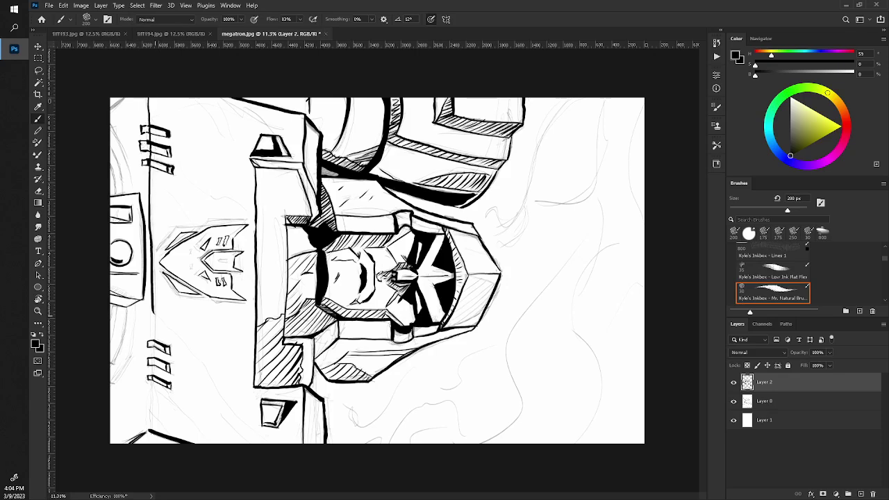
key(ctrl+z)
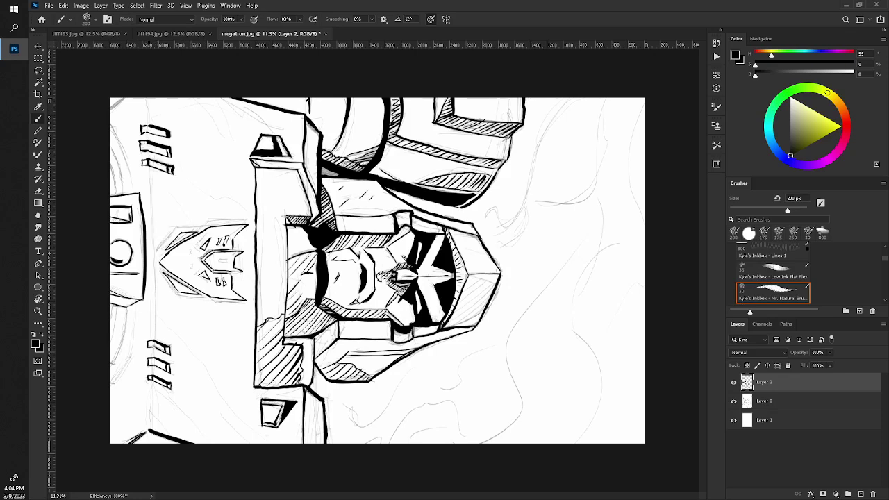
drag(150, 94, 154, 190)
key(ctrl+z)
mouse_move(146, 96)
mouse_down()
mouse_move(153, 326)
mouse_move(144, 471)
mouse_up()
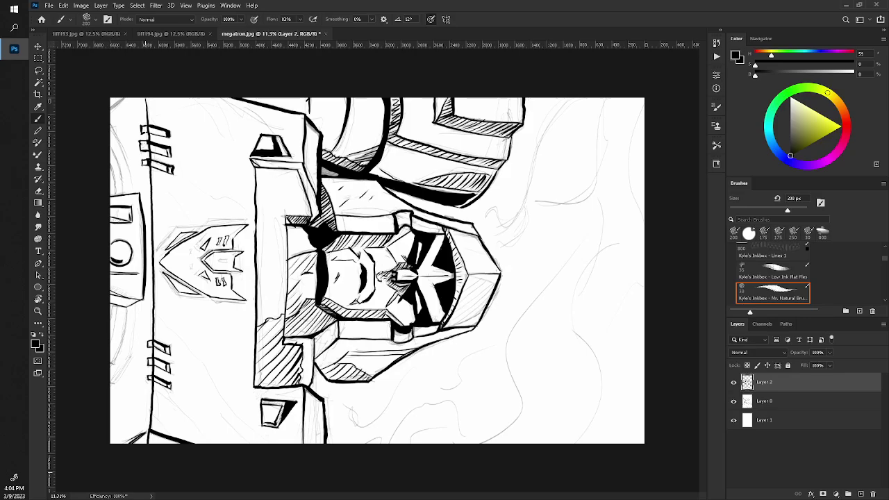
key(r)
drag(139, 263, 347, 458)
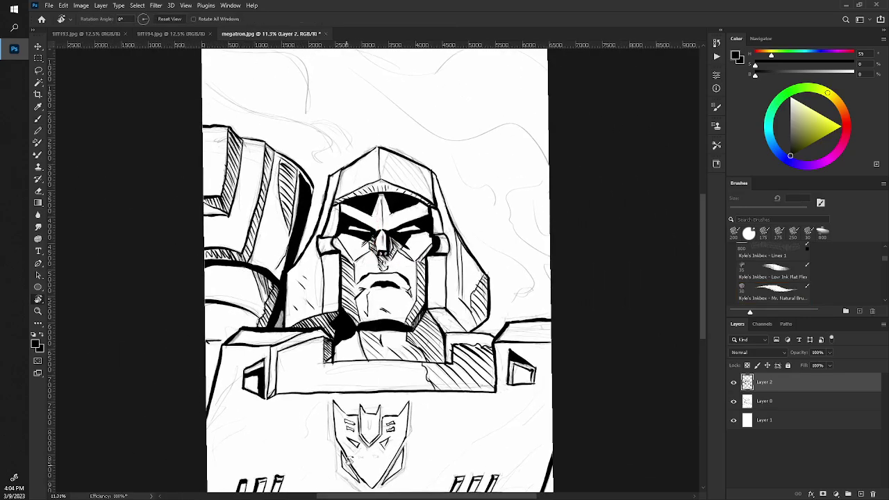
drag(169, 341, 161, 345)
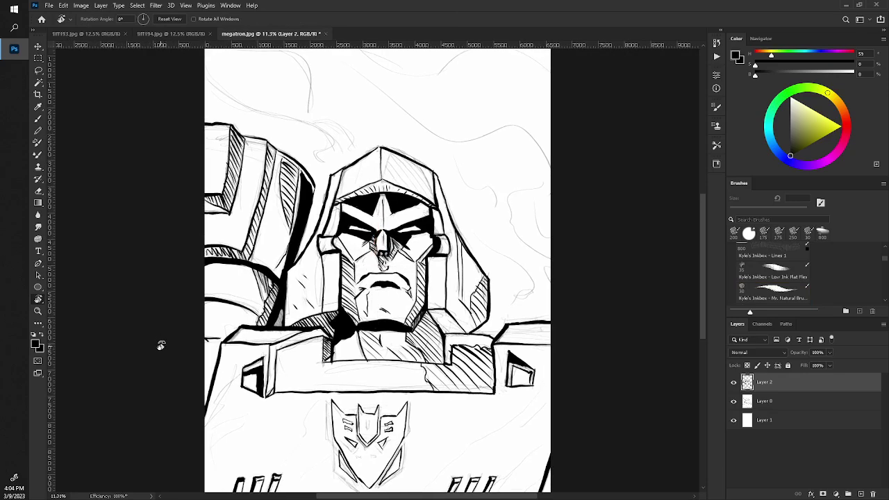
key(z)
alt+click(229, 324)
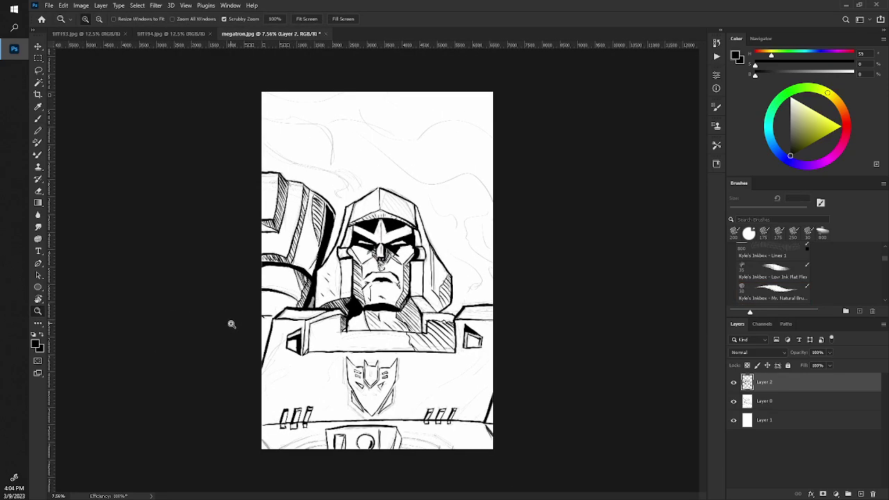
click(773, 292)
- Ink curved panel lines below the left vents, extending them to the chest's lower left
scroll(380, 264, up, 5)
drag(373, 313, 373, 243)
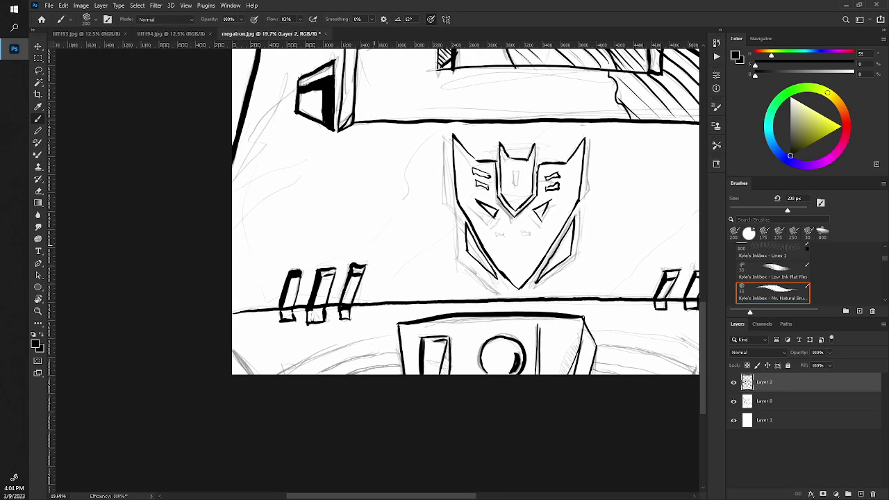
drag(400, 360, 344, 374)
drag(408, 349, 322, 375)
drag(359, 342, 278, 374)
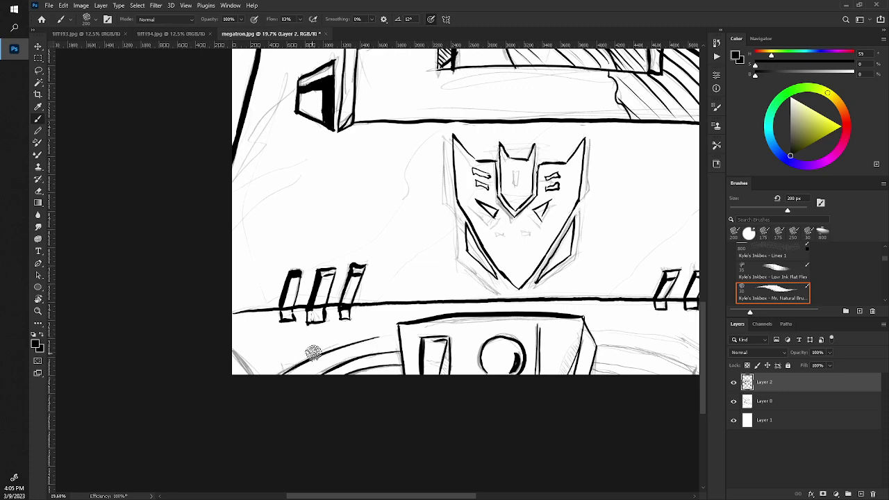
drag(319, 352, 271, 375)
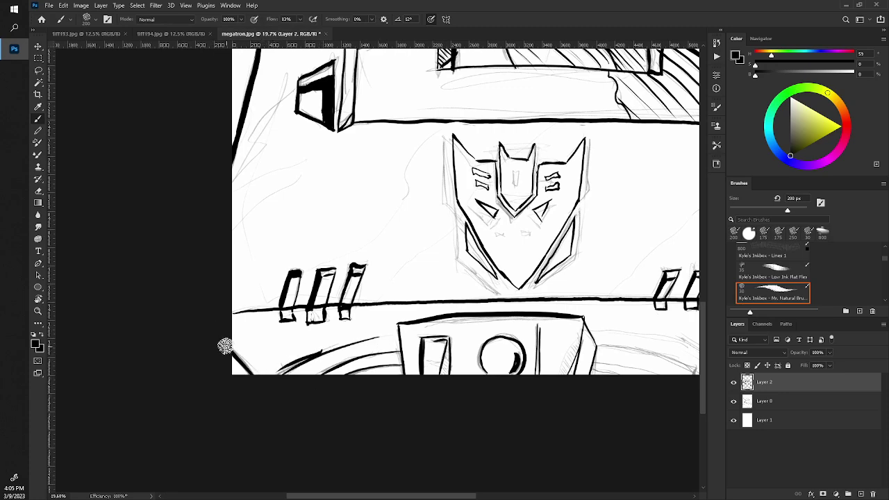
- Ink a diagonal line and bold curves on the lower right panel beside the box
scroll(302, 358, down, 2)
scroll(234, 287, right, 3)
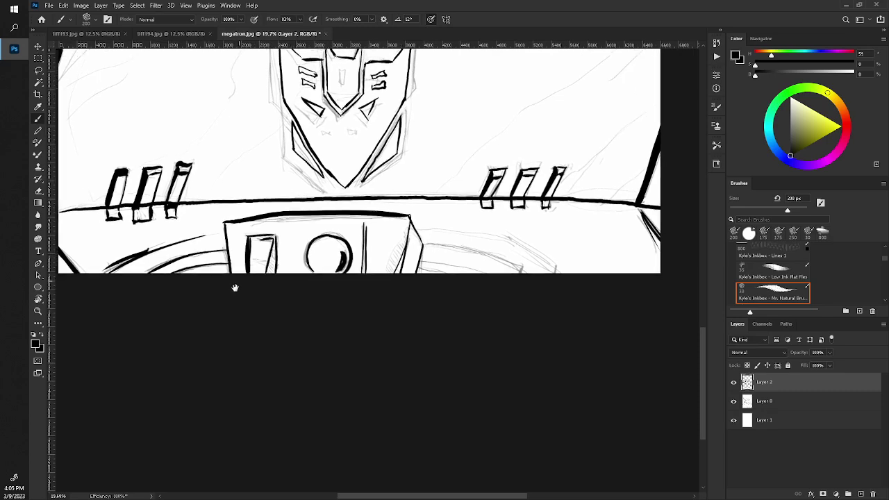
scroll(234, 287, up, 2)
scroll(539, 298, right, 1)
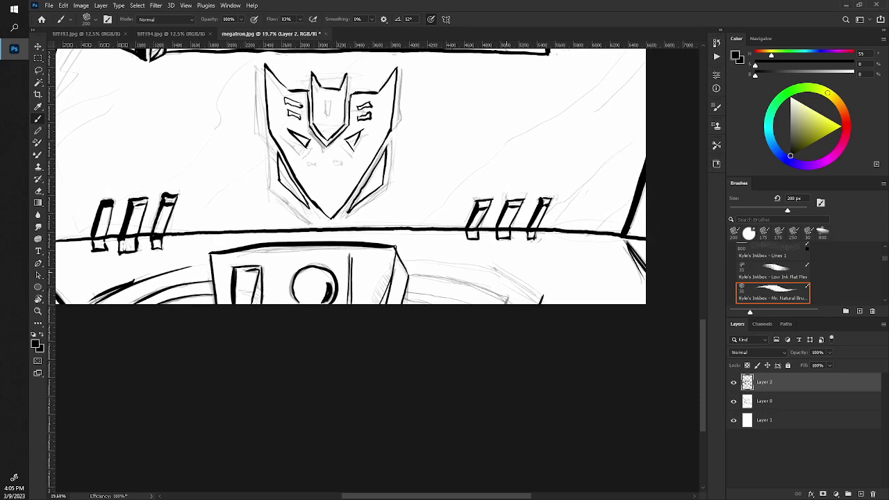
drag(486, 264, 533, 297)
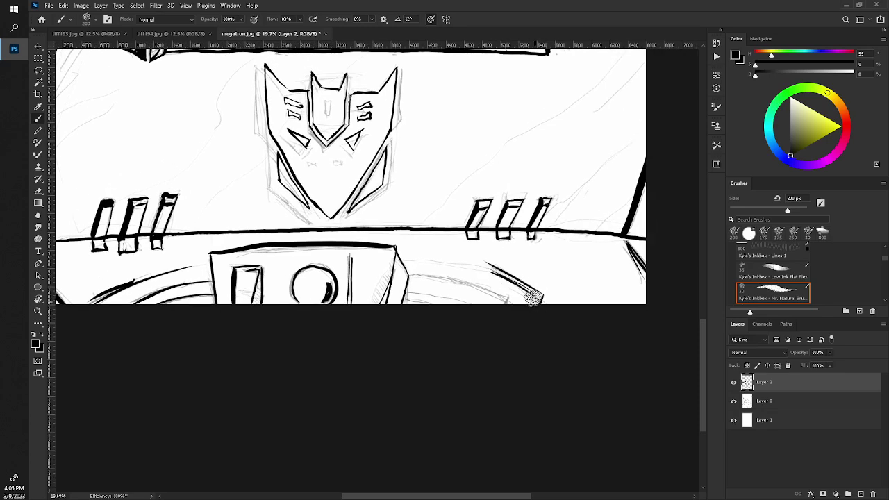
drag(411, 274, 521, 304)
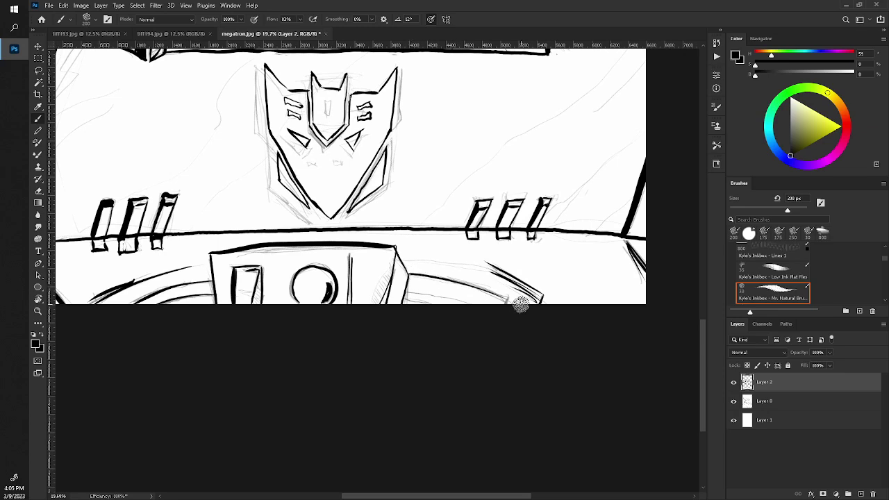
drag(411, 287, 499, 306)
drag(407, 297, 511, 301)
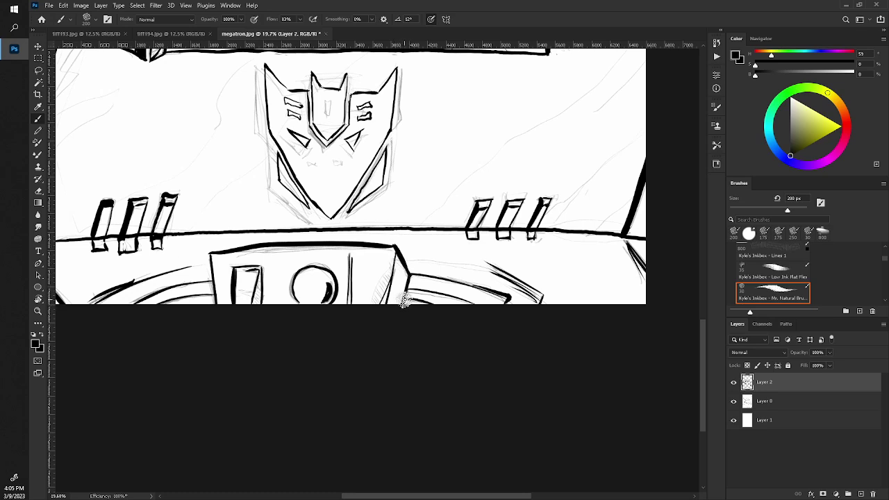
key(z)
drag(417, 283, 381, 248)
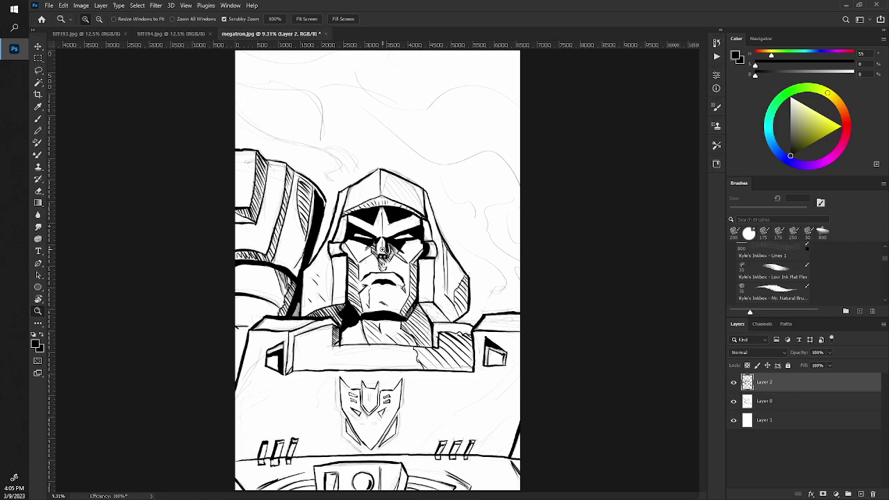
scroll(382, 250, down, 1)
key(b)
scroll(382, 250, up, 2)
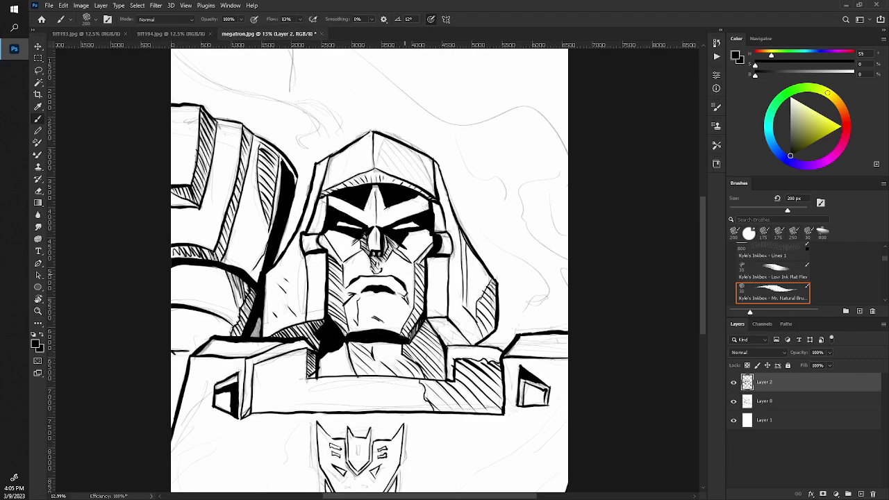
scroll(441, 284, down, 1)
key(z)
scroll(378, 270, down, 1)
scroll(378, 271, up, 1)
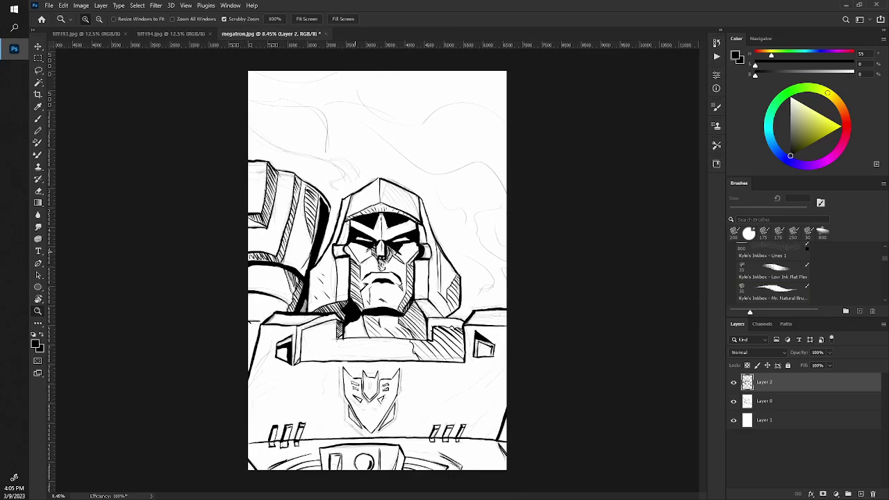
scroll(378, 271, down, 1)
scroll(326, 229, up, 2)
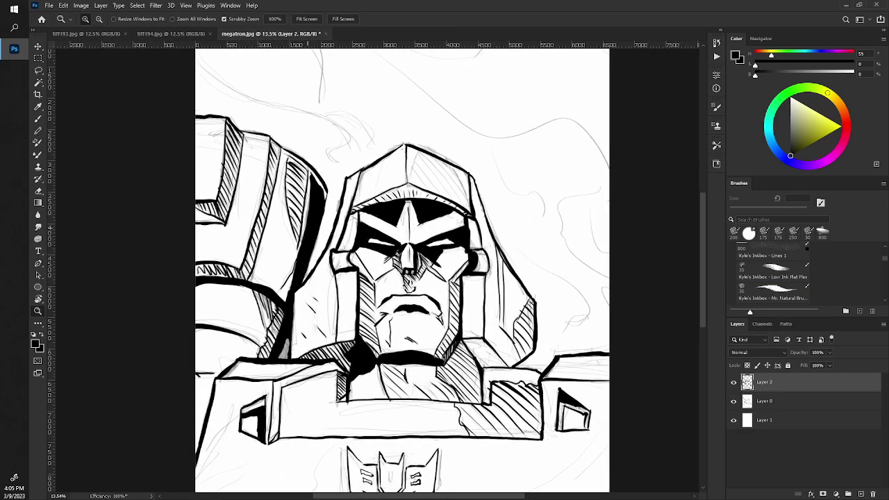
scroll(338, 232, up, 2)
key(b)
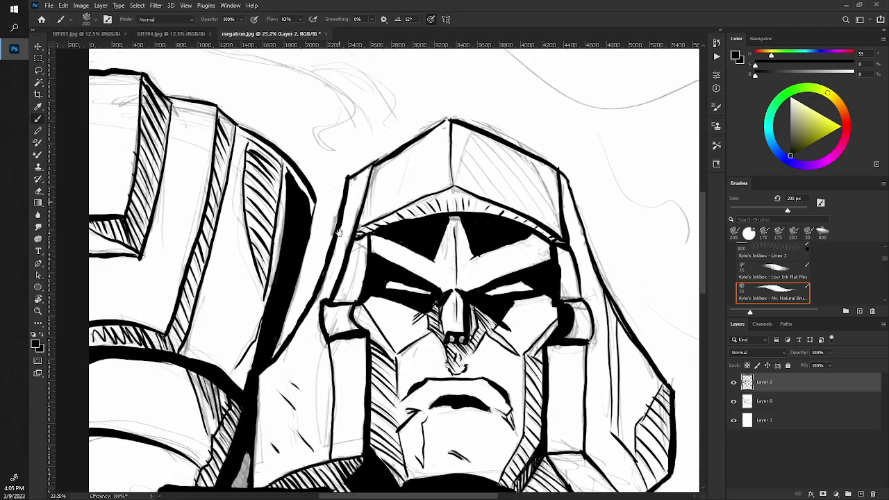
drag(338, 233, 341, 255)
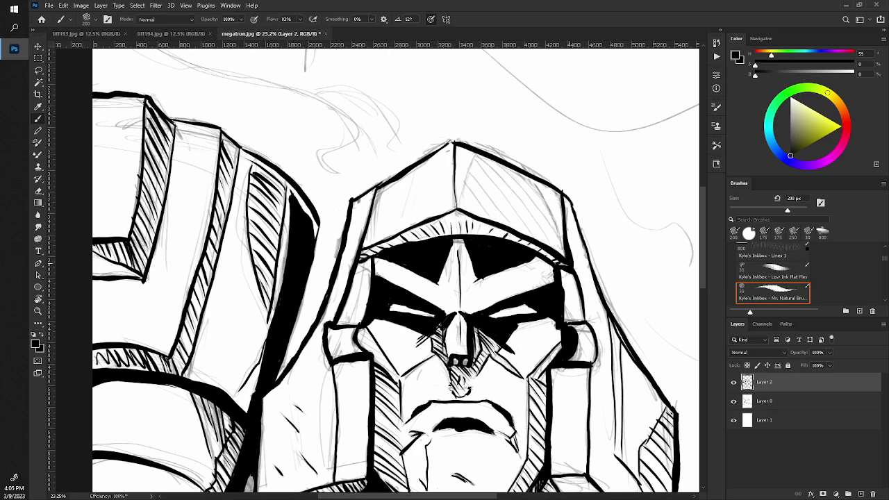
key(z)
drag(340, 206, 303, 206)
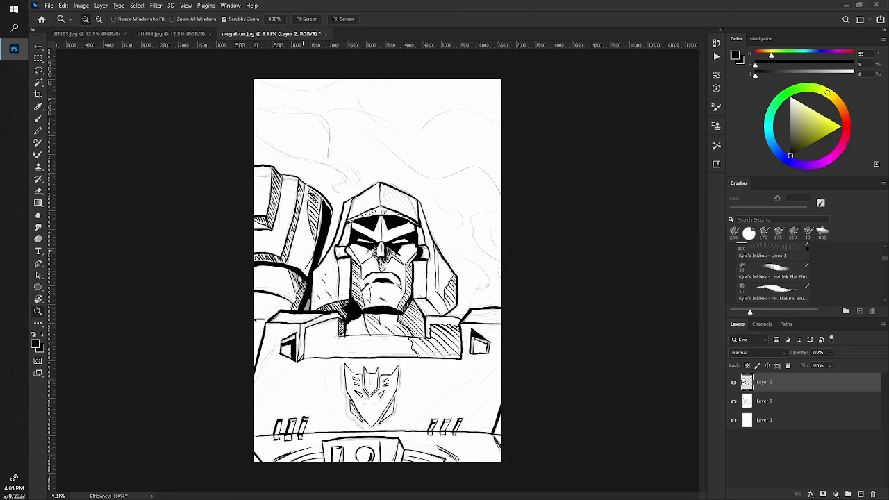
click(773, 290)
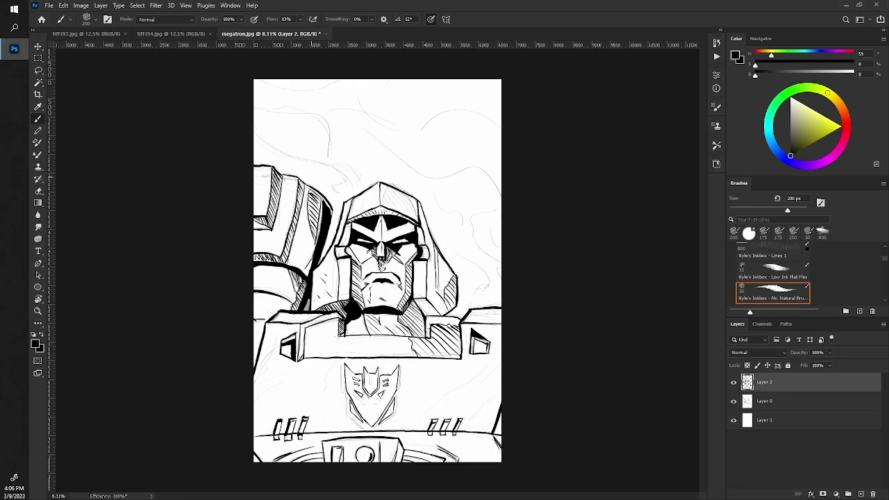
- Ink three bold smoke curves right of the helmet, then zoom out to check
scroll(369, 155, up, 3)
scroll(369, 156, up, 2)
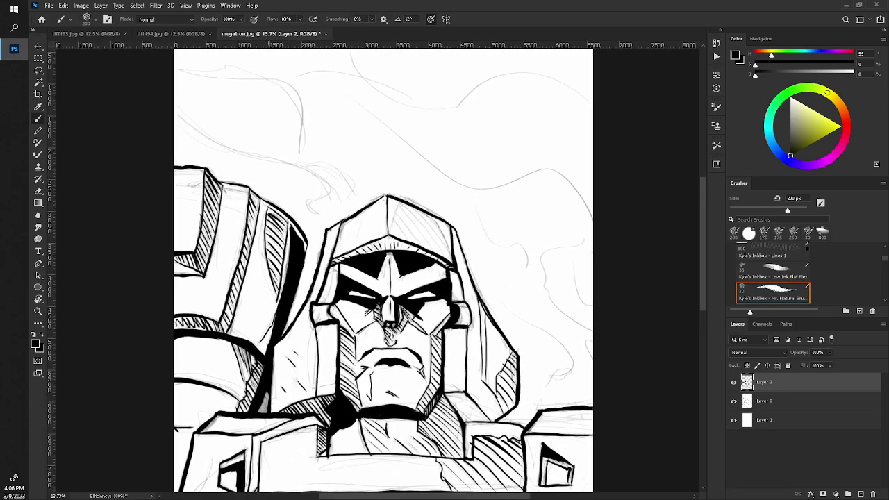
scroll(376, 269, up, 1)
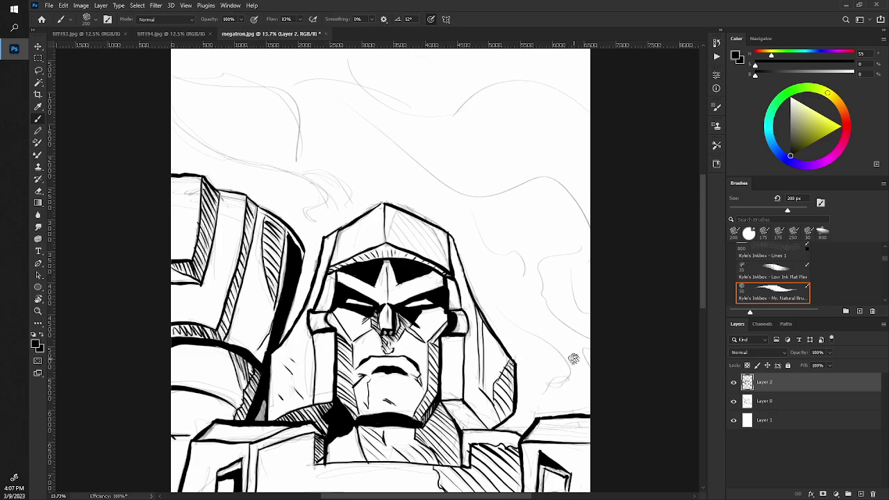
drag(542, 390, 526, 333)
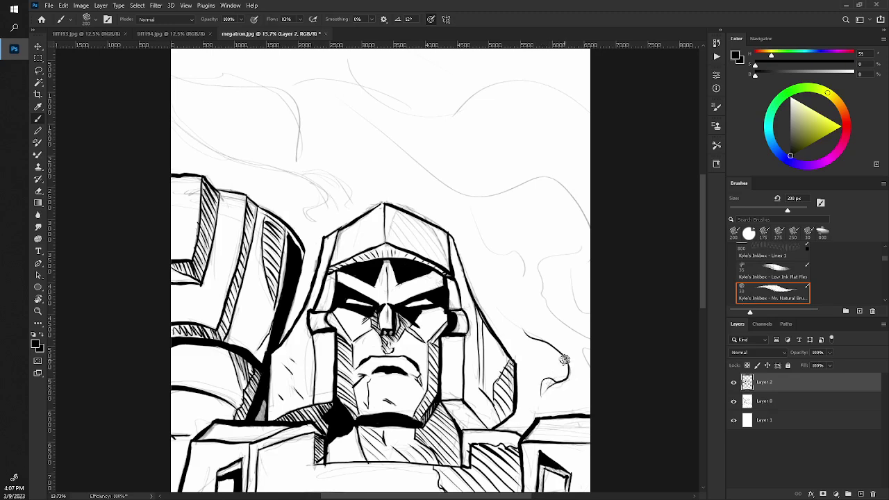
mouse_move(521, 291)
mouse_down()
mouse_move(526, 267)
mouse_move(509, 218)
mouse_move(557, 312)
mouse_move(602, 341)
mouse_up()
mouse_move(569, 267)
mouse_down()
mouse_move(594, 323)
mouse_move(589, 368)
mouse_up()
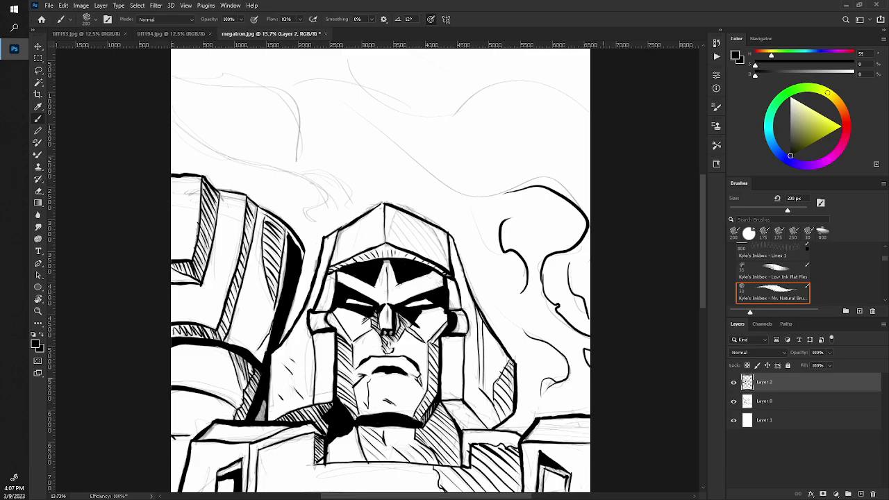
key(z)
mouse_move(380, 270)
mouse_down()
mouse_move(313, 271)
mouse_move(389, 271)
mouse_up()
- Ink swirling smoke curves above the shoulder and across the upper background, redoing one overlong stroke
key(b)
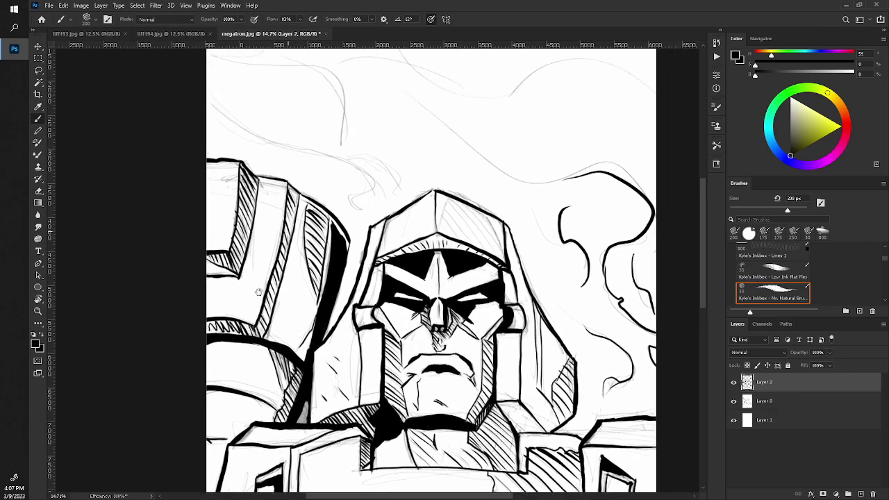
drag(259, 291, 253, 384)
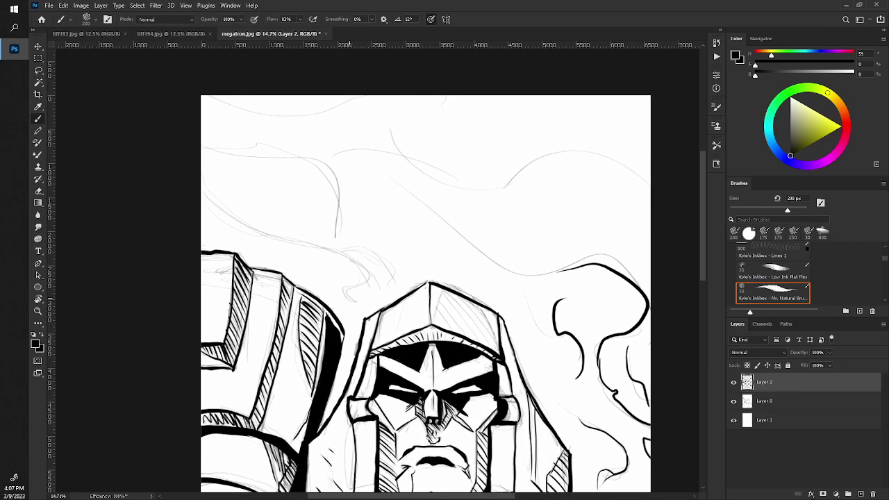
mouse_move(354, 300)
mouse_down()
mouse_move(359, 278)
mouse_move(277, 241)
mouse_up()
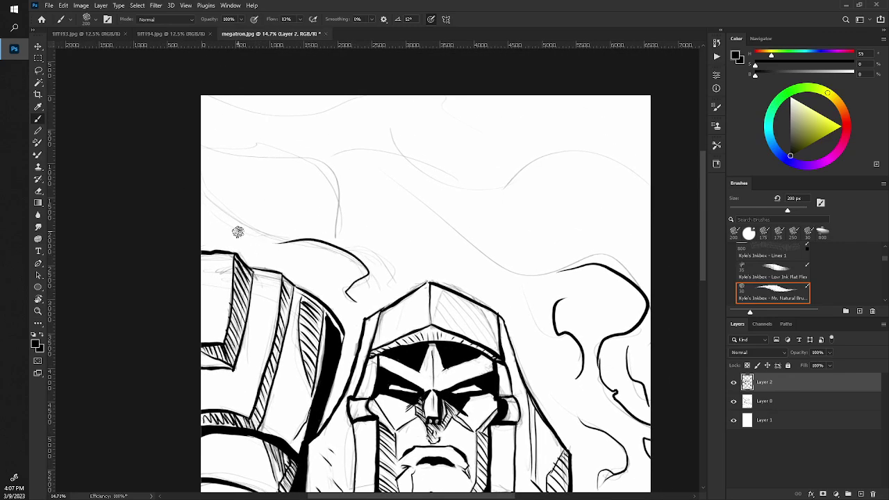
key(ctrl+z)
mouse_move(350, 300)
mouse_down()
mouse_move(289, 233)
mouse_move(201, 209)
mouse_up()
mouse_move(201, 139)
mouse_down()
mouse_move(308, 156)
mouse_move(338, 231)
mouse_up()
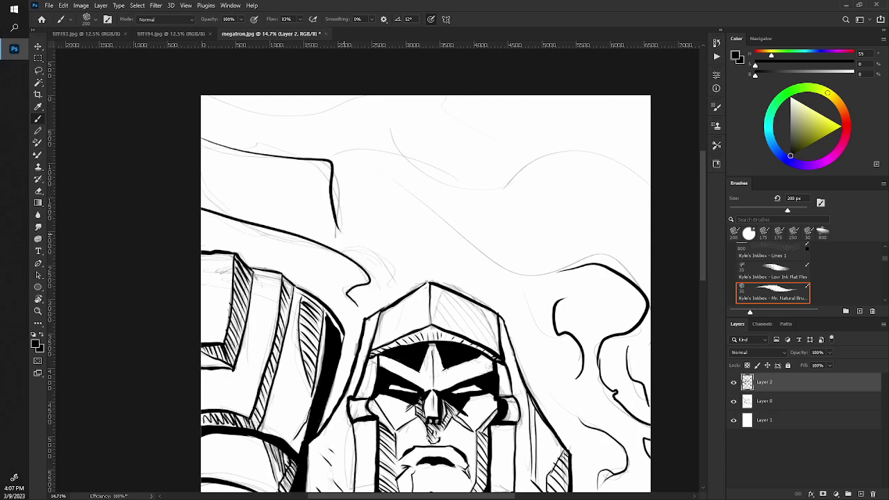
mouse_move(373, 104)
mouse_down()
mouse_move(407, 159)
mouse_move(534, 277)
mouse_move(625, 268)
mouse_up()
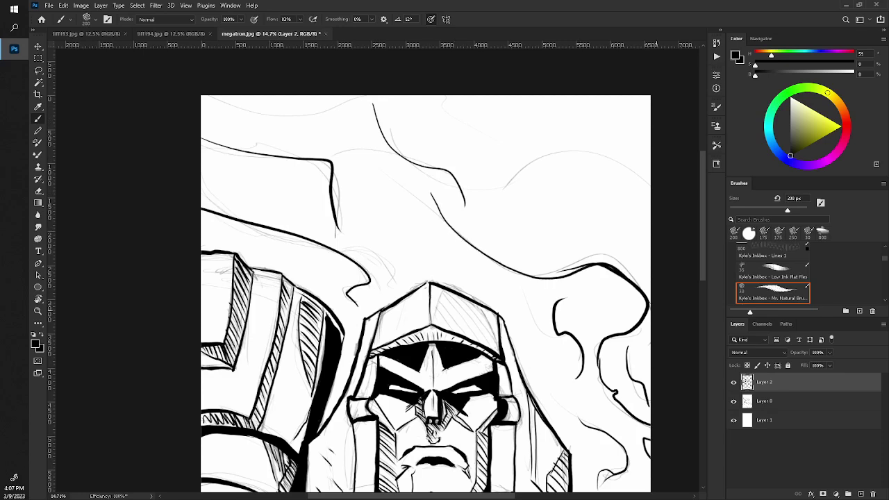
mouse_move(506, 189)
mouse_down()
mouse_move(591, 153)
mouse_move(653, 236)
mouse_up()
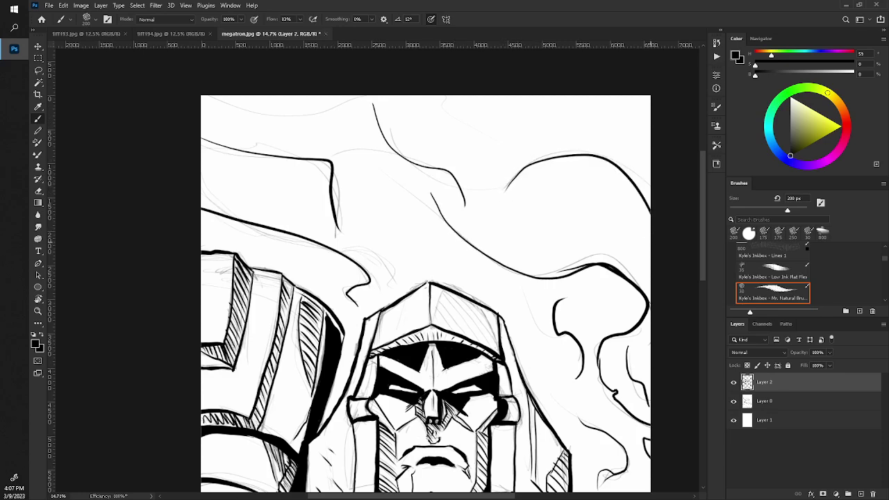
mouse_move(503, 245)
mouse_down()
mouse_move(556, 197)
mouse_move(589, 215)
mouse_move(653, 122)
mouse_up()
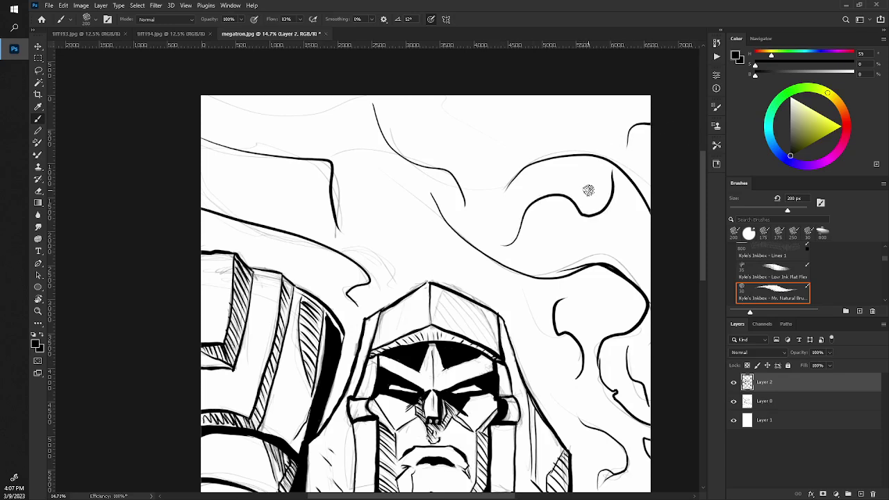
- Erase the stray smoke curve in the upper-right corner with a larger eraser
key(e)
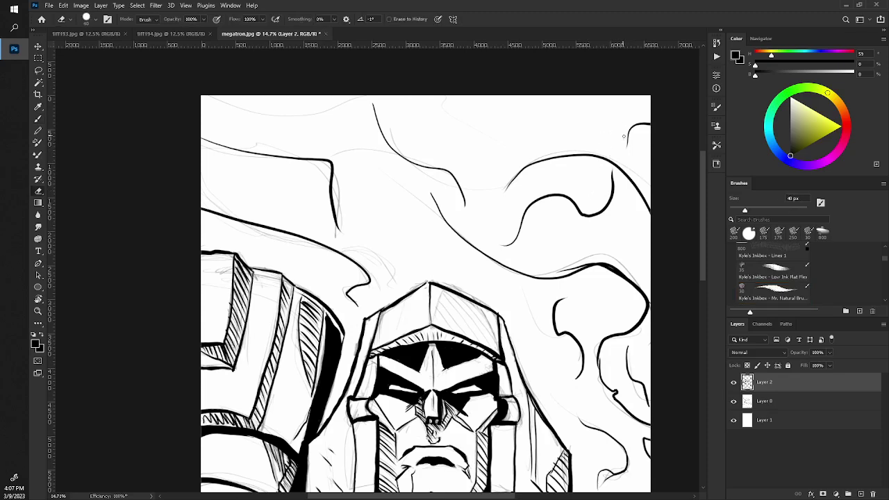
key(bracketright)
key(bracketright)
key(bracketright)
mouse_move(629, 146)
mouse_down()
mouse_move(641, 123)
mouse_move(627, 141)
mouse_up()
key(z)
drag(430, 278, 389, 277)
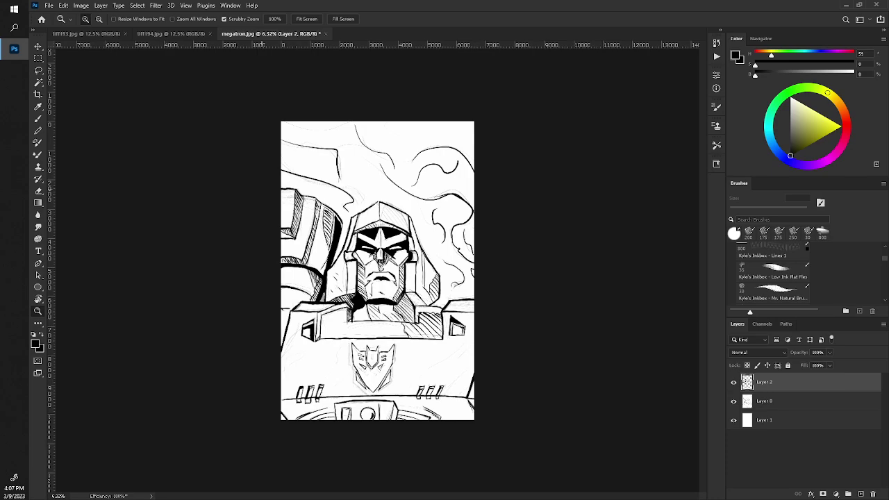
drag(384, 282, 445, 282)
- Extend the smoke outline with new strokes down and up beside the helmet
key(e)
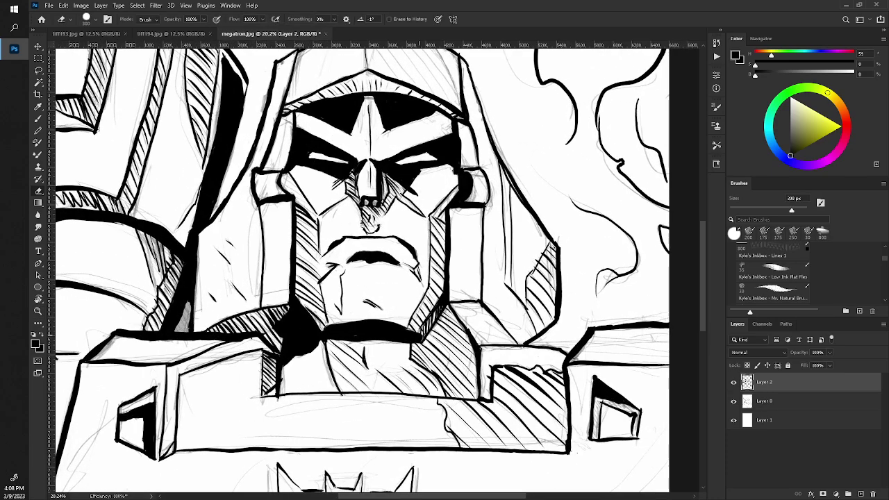
key(b)
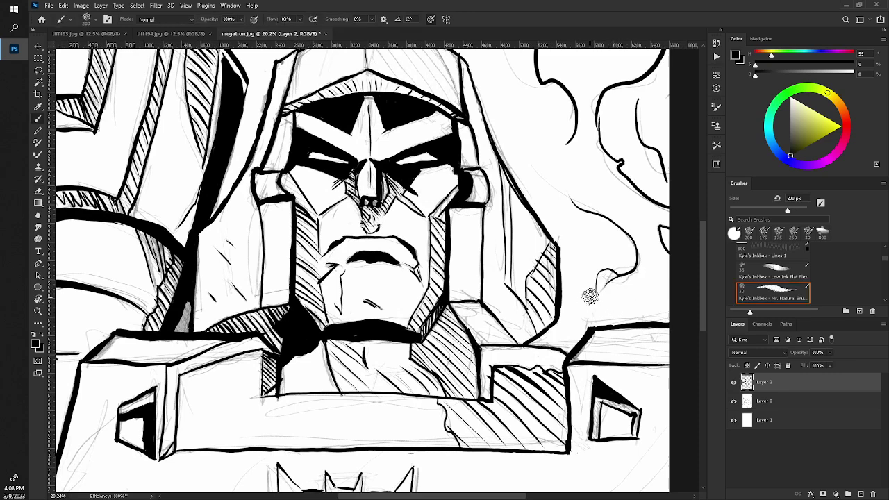
mouse_move(611, 280)
mouse_down()
mouse_move(606, 325)
mouse_move(573, 323)
mouse_up()
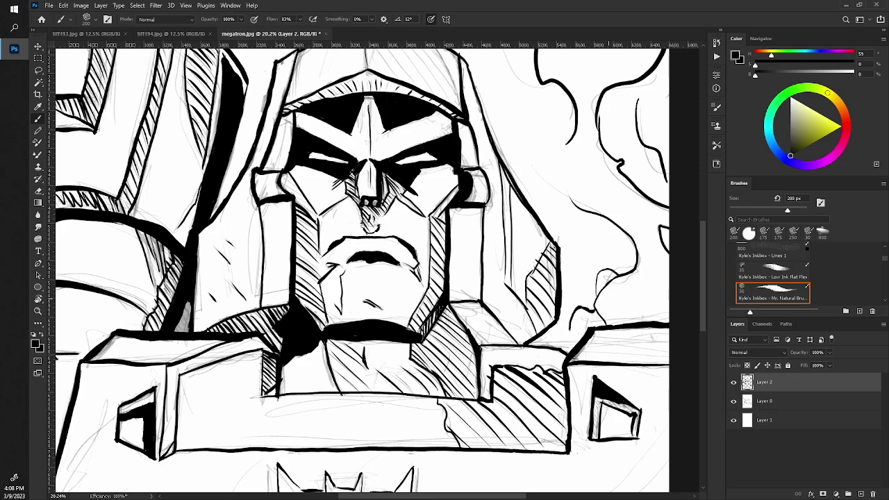
mouse_move(607, 310)
mouse_down()
mouse_move(635, 243)
mouse_move(612, 220)
mouse_up()
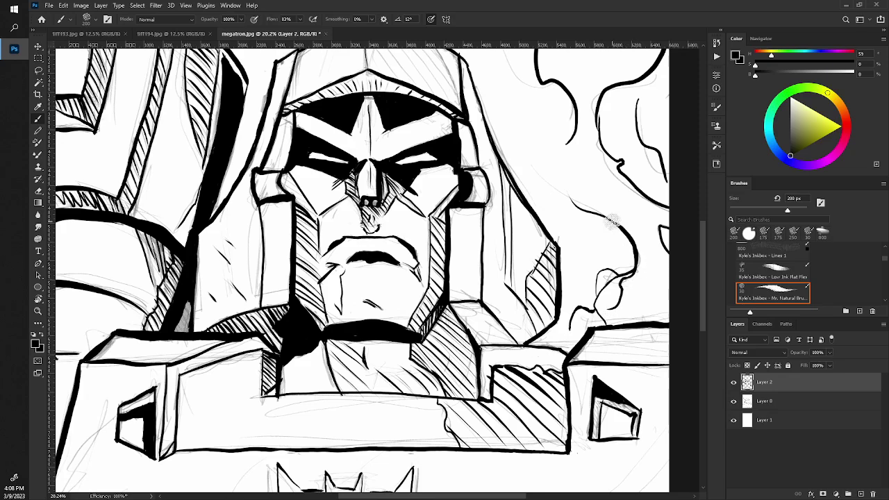
drag(571, 198, 573, 153)
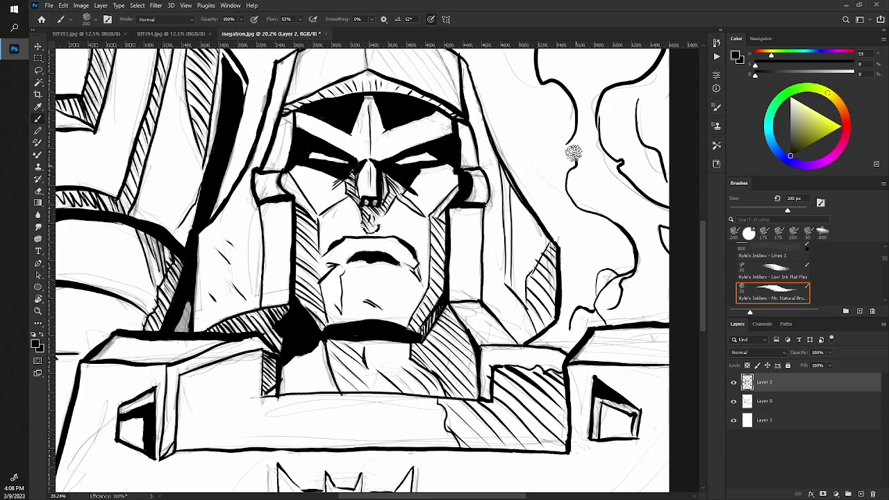
- Zoom out until the whole inked Megatron page is visible
key(z)
scroll(377, 271, down, 5)
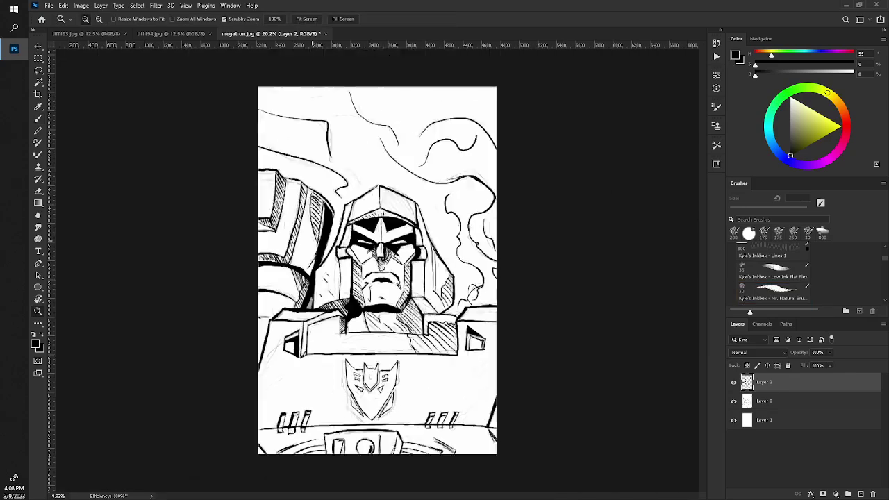
scroll(377, 271, up, 2)
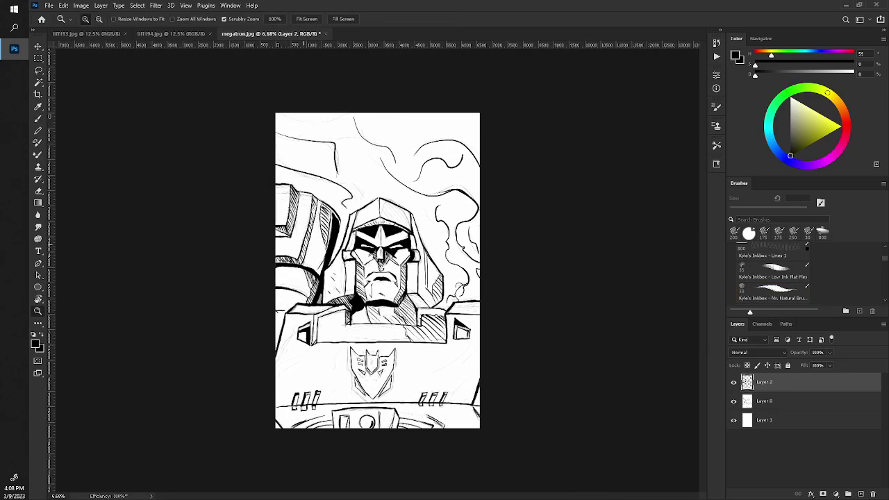
scroll(385, 292, up, 2)
scroll(385, 292, up, 2)
key(b)
scroll(386, 292, up, 1)
scroll(385, 292, up, 1)
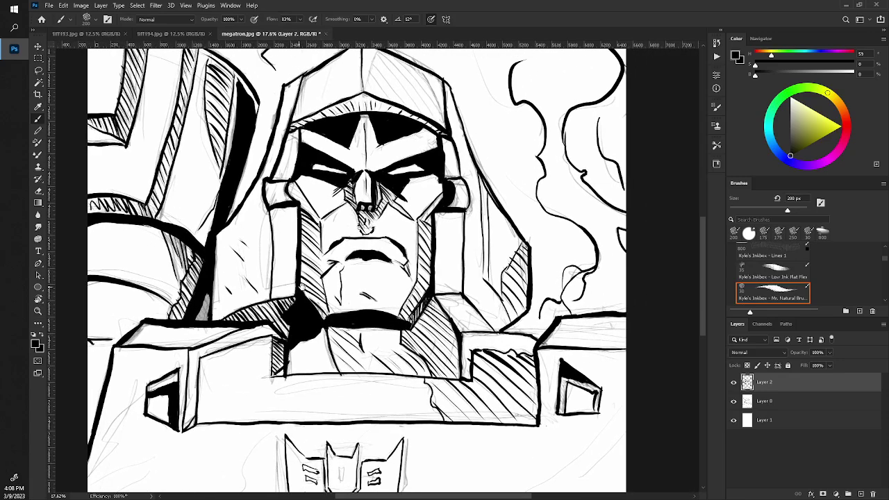
key(e)
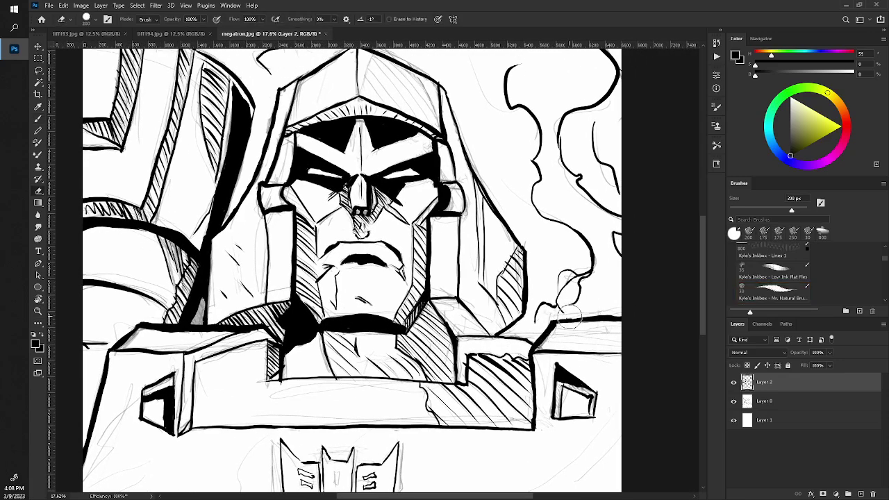
key(z)
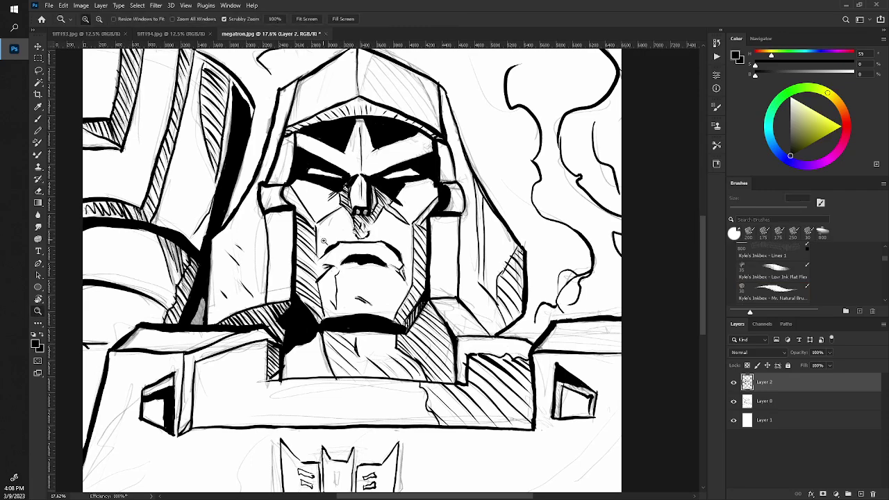
mouse_move(566, 299)
mouse_down()
mouse_move(285, 196)
mouse_move(271, 174)
mouse_move(292, 182)
mouse_up()
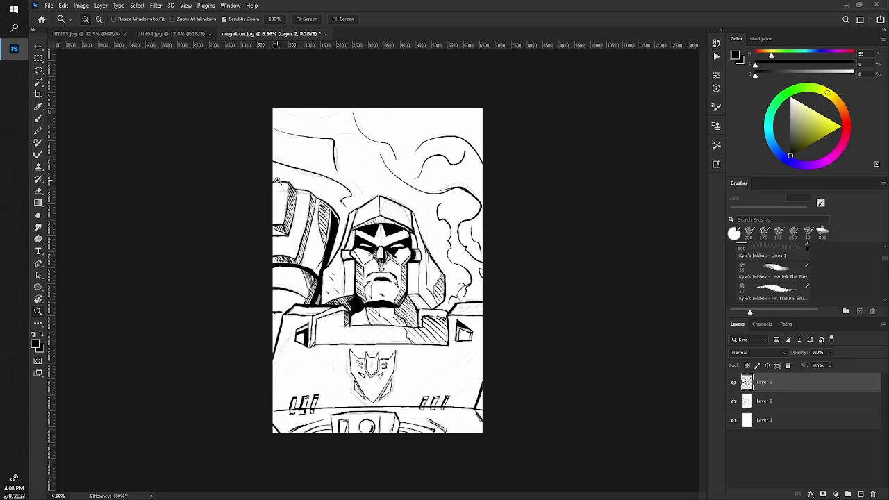
- Erase the top stroke of the upper-right smoke curve and redraw its hook
key(e)
drag(417, 278, 373, 292)
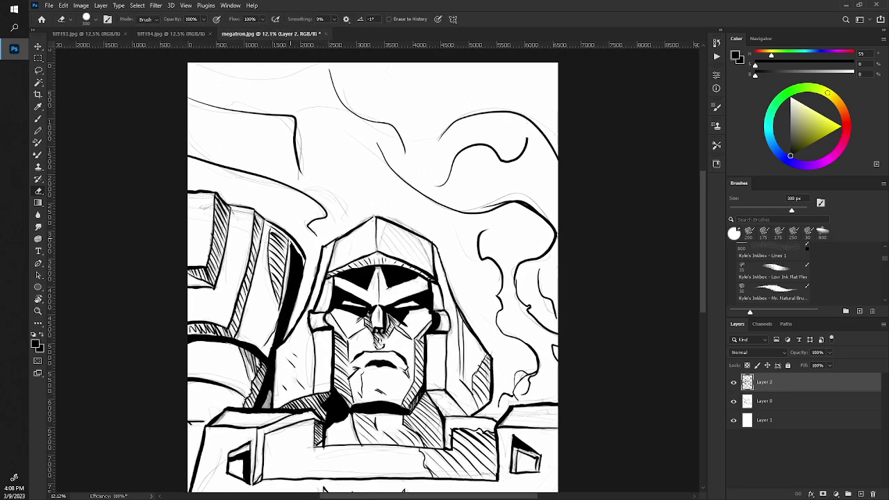
mouse_move(440, 132)
mouse_down()
mouse_move(540, 128)
mouse_move(561, 155)
mouse_move(558, 130)
mouse_move(522, 143)
mouse_up()
key(b)
click(772, 291)
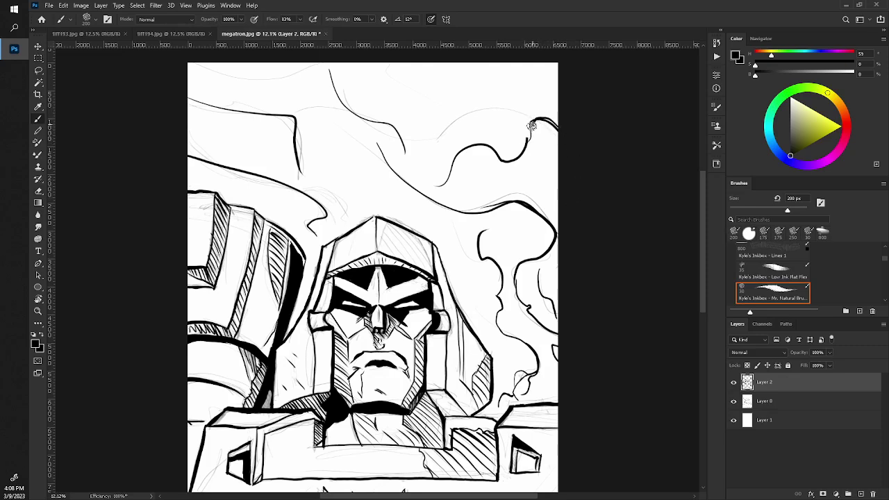
key(ctrl+z)
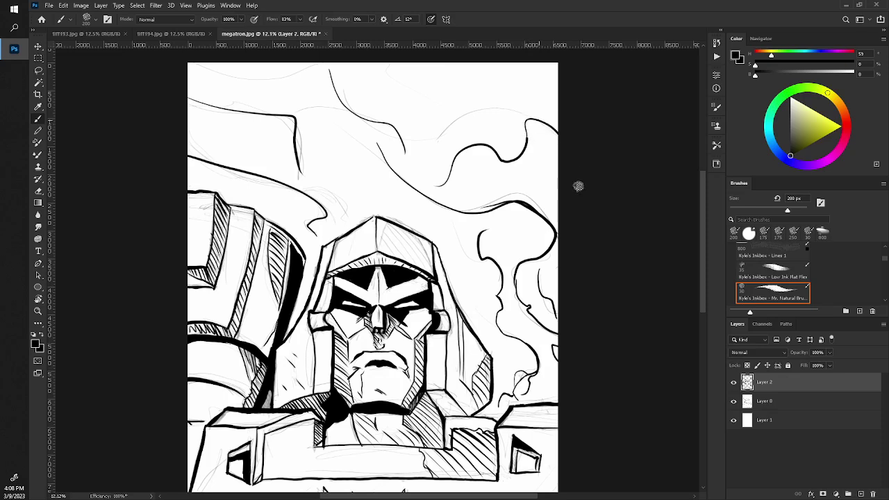
mouse_move(526, 143)
mouse_down()
mouse_move(557, 131)
mouse_move(548, 132)
mouse_up()
- Thicken the smoke lobe lines right of the helmet, then zoom out to review
drag(473, 211, 556, 199)
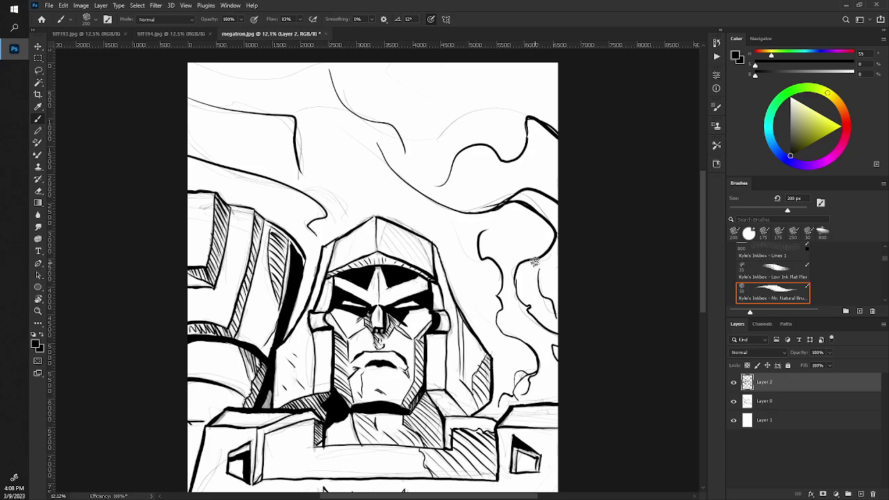
drag(555, 242, 539, 295)
drag(518, 262, 518, 301)
key(z)
drag(386, 132, 347, 132)
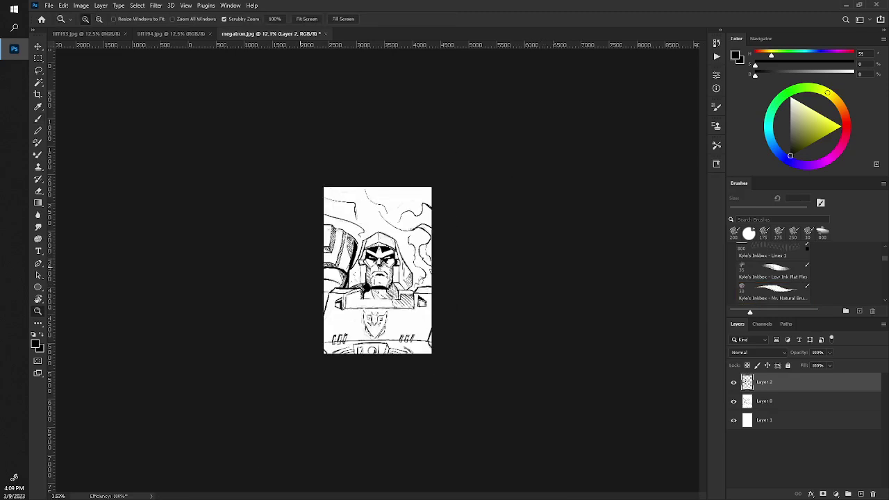
drag(392, 305, 458, 305)
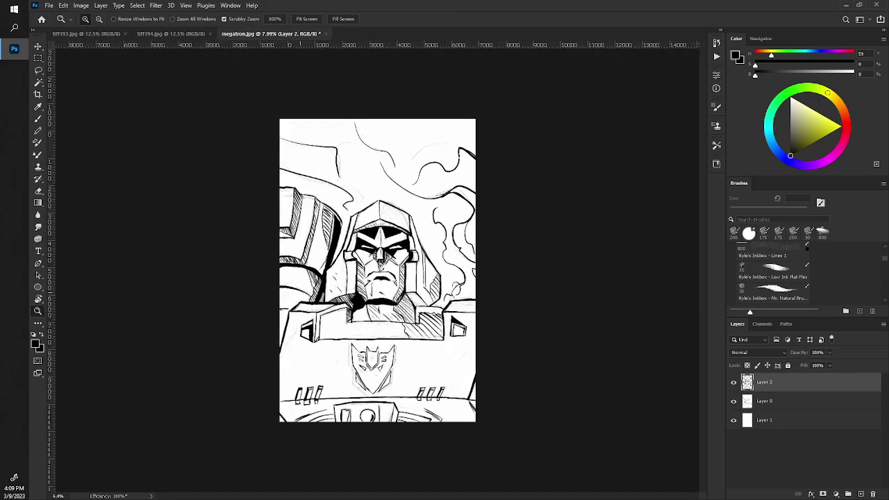
key(b)
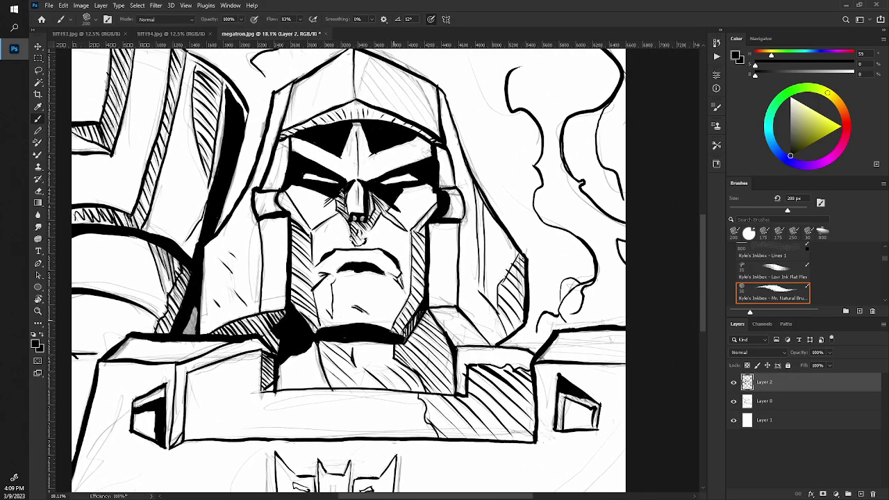
key(e)
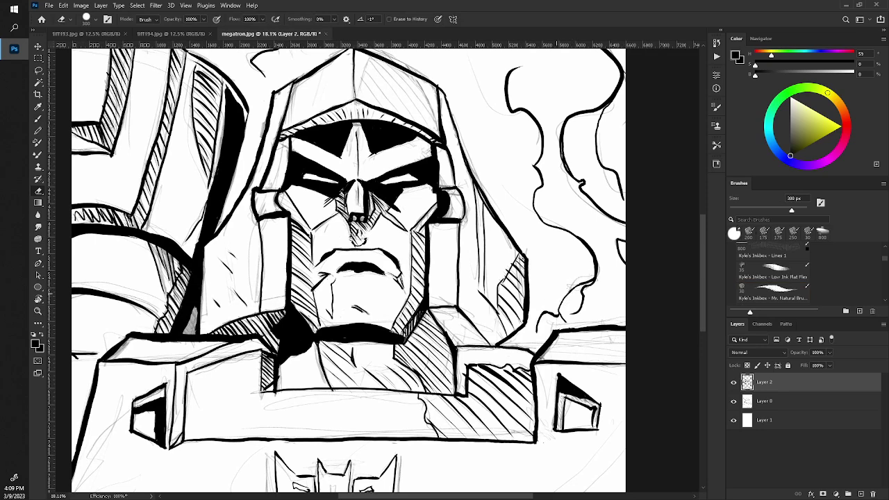
key(z)
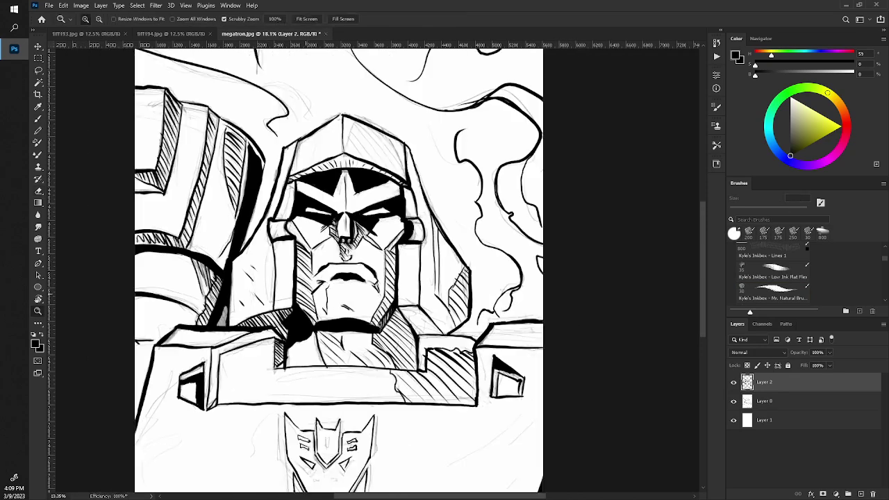
scroll(393, 291, down, 5)
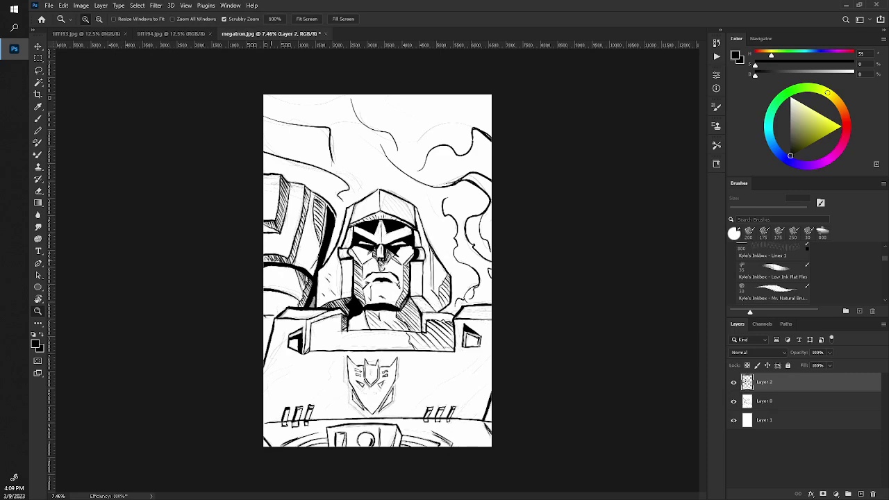
key(e)
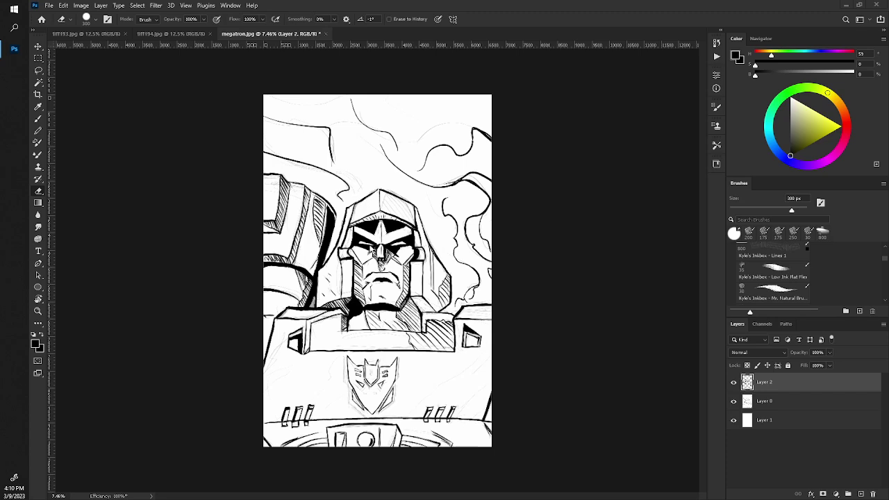
- Erase overlapping ink and stray sketch marks along the smoke contour by the helmet
key(z)
mouse_move(358, 234)
mouse_down()
mouse_move(373, 253)
mouse_move(417, 255)
mouse_up()
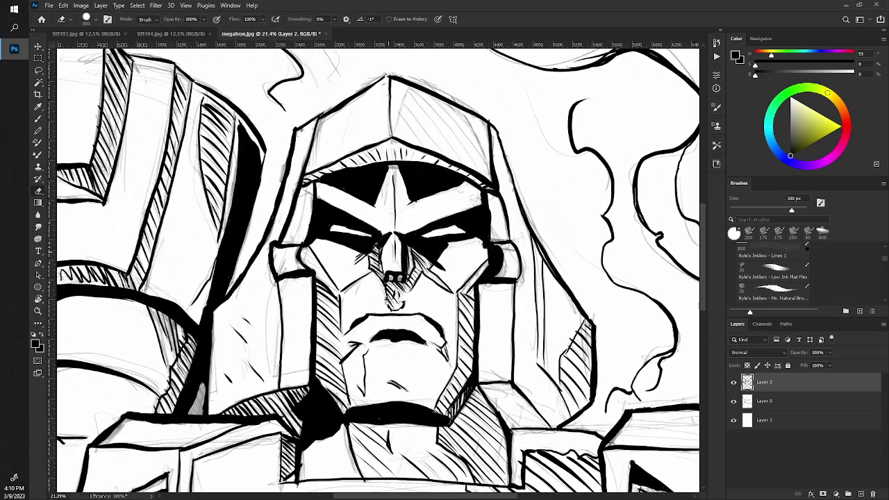
scroll(375, 254, up, 5)
key(e)
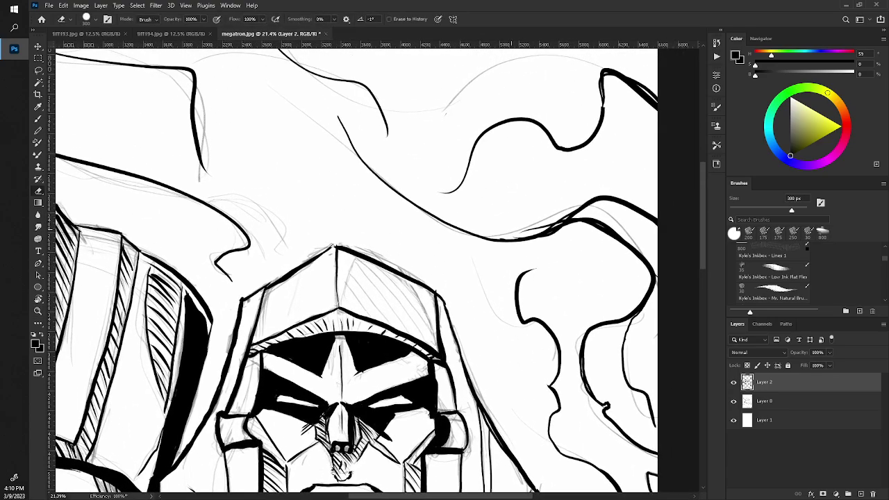
drag(546, 222, 561, 195)
drag(420, 337, 337, 251)
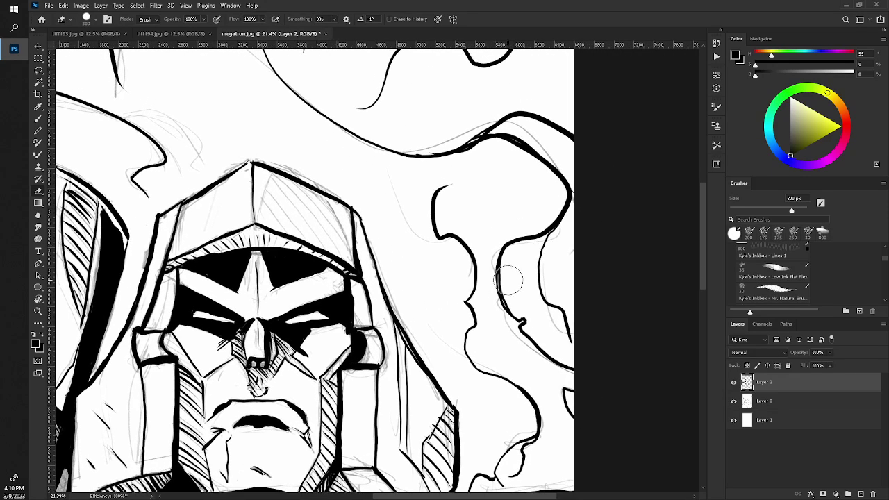
mouse_move(498, 291)
mouse_down()
mouse_move(503, 270)
mouse_move(514, 313)
mouse_up()
- Redraw the outer and inner smoke contours with a thick 200 px black line
key(b)
drag(498, 293, 521, 321)
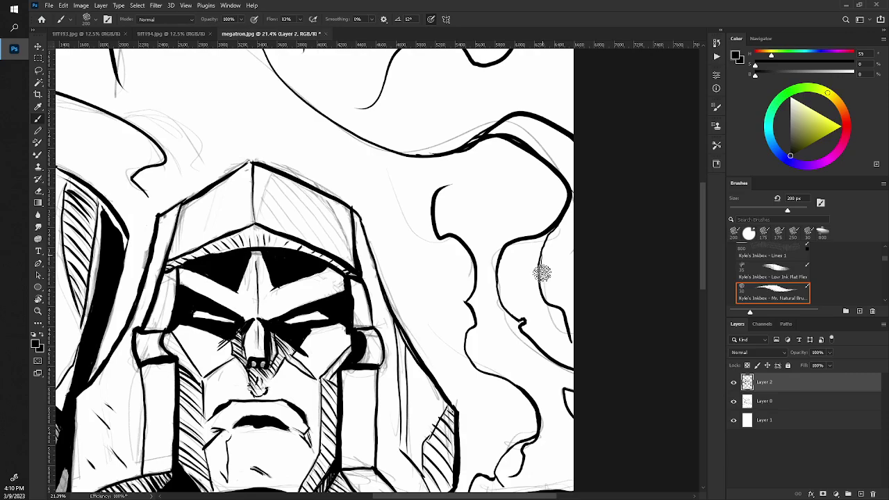
drag(540, 270, 571, 305)
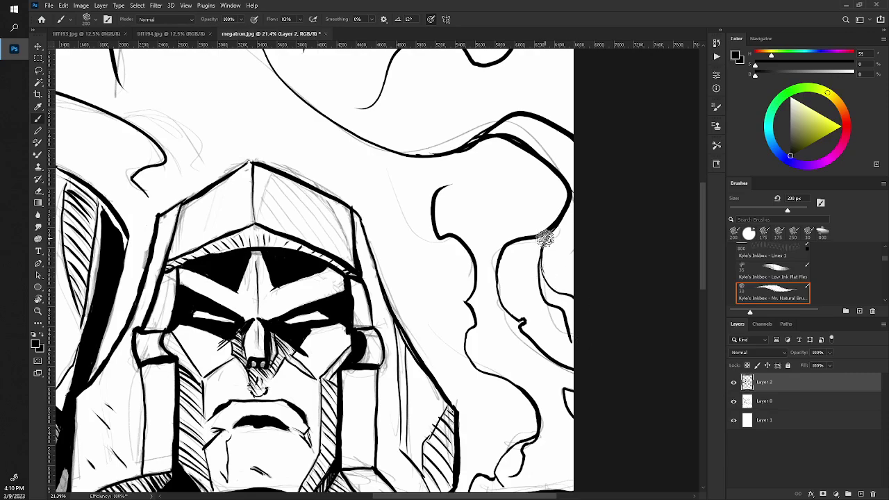
key(z)
mouse_move(545, 238)
mouse_down()
mouse_move(276, 212)
mouse_move(303, 258)
mouse_up()
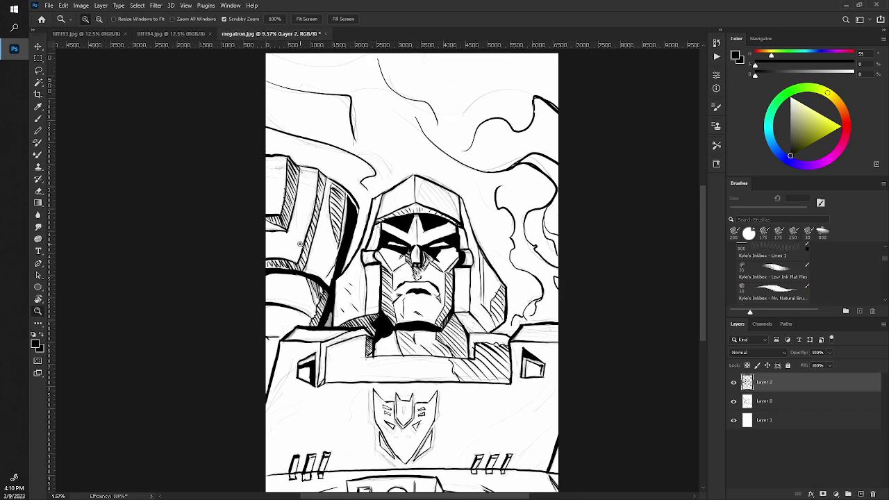
- Hide the rough sketch on Layer 0 and zoom toward the chest emblem
key(b)
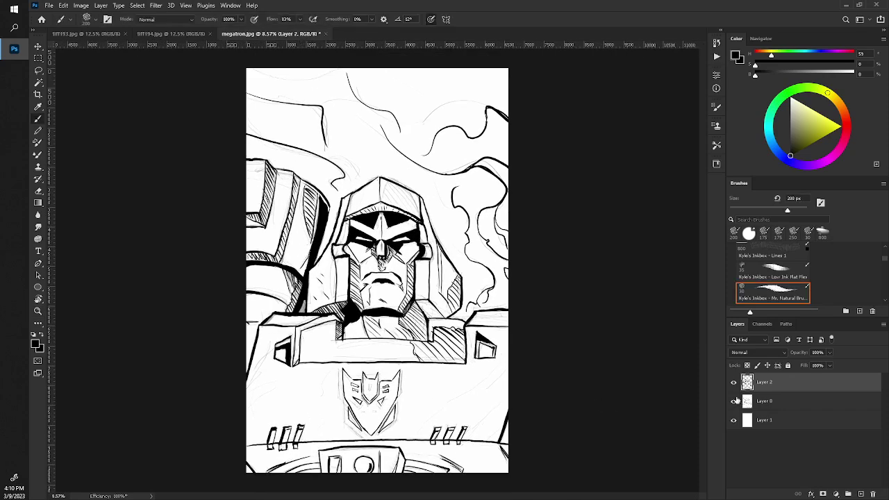
click(734, 404)
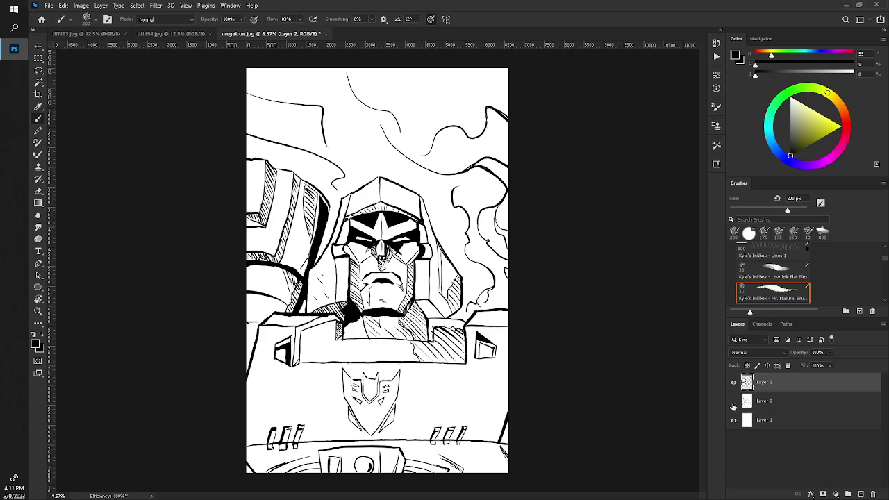
key(z)
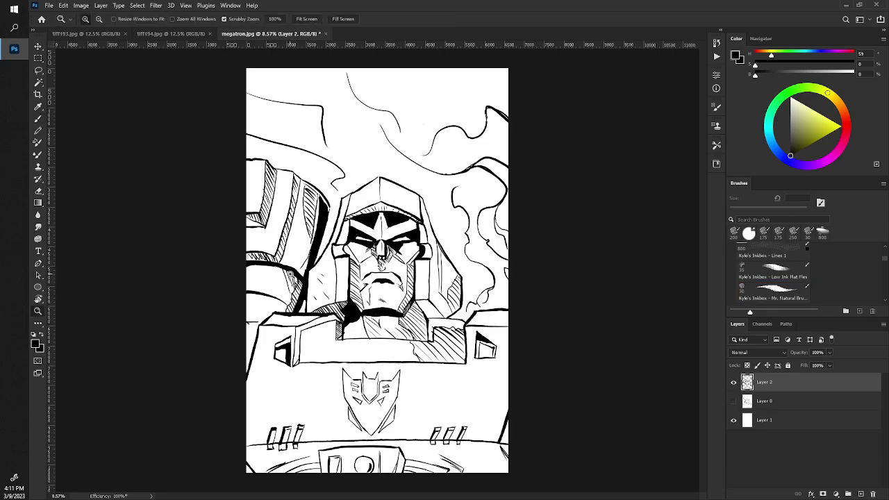
drag(304, 290, 287, 265)
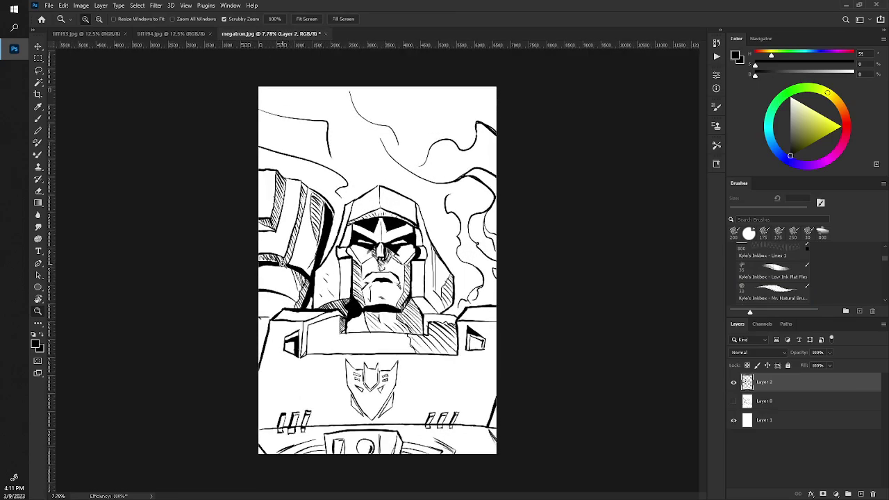
mouse_move(308, 314)
mouse_down()
mouse_move(660, 323)
mouse_move(439, 363)
mouse_up()
- Erase the crossing strokes on the Decepticon emblem's crest
key(b)
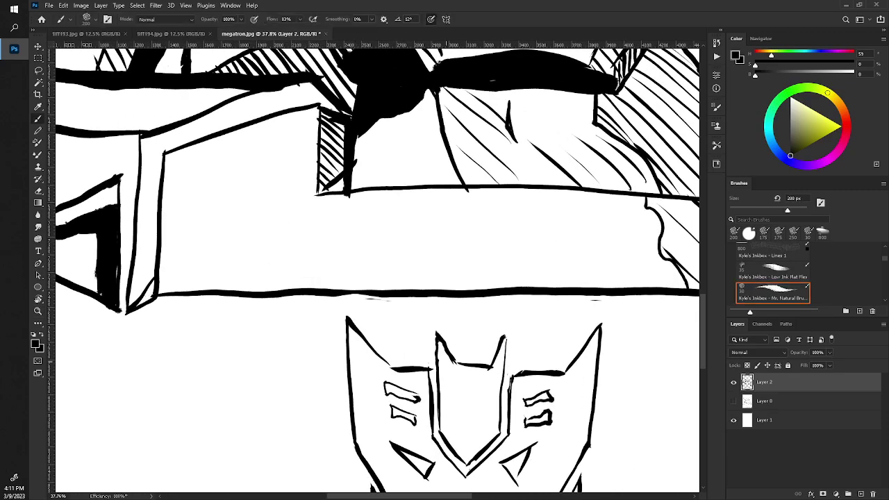
key(bracketleft)
key(bracketleft)
key(bracketleft)
drag(438, 338, 458, 364)
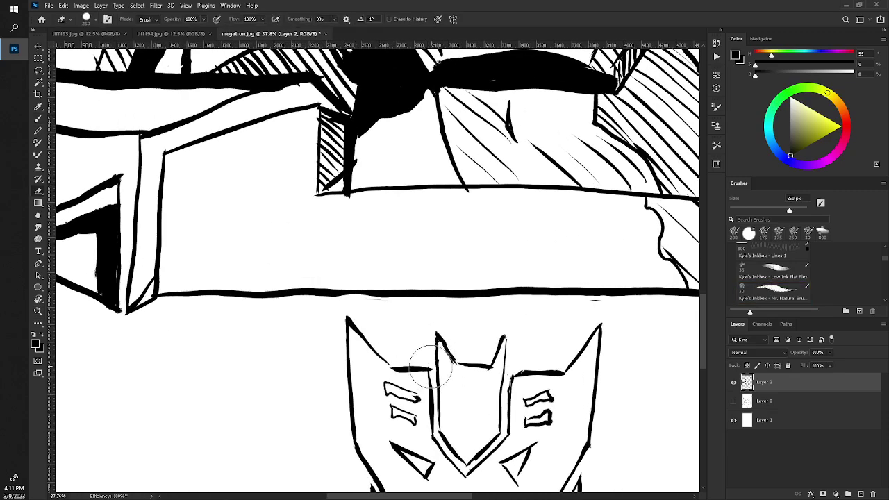
key(bracketleft)
key(bracketleft)
key(bracketleft)
key(bracketleft)
key(bracketleft)
key(bracketleft)
key(bracketleft)
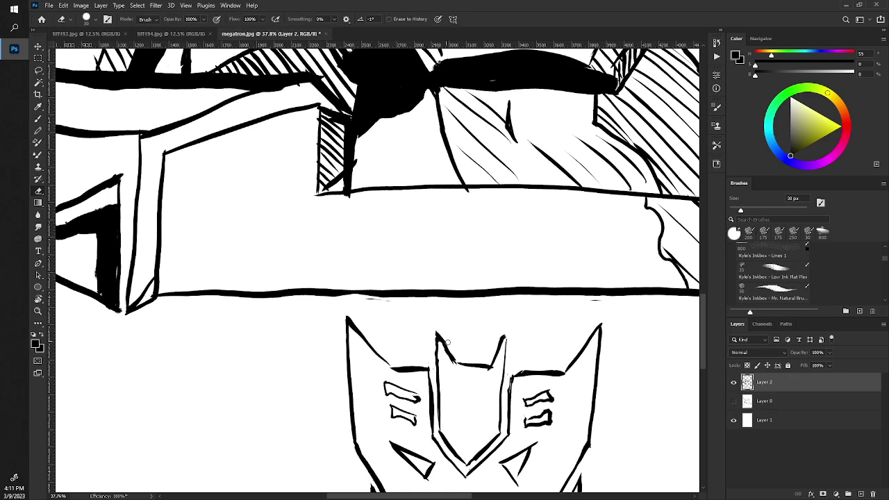
- Redraw the emblem's centre line and the right cheek's inner and top edges
key(b)
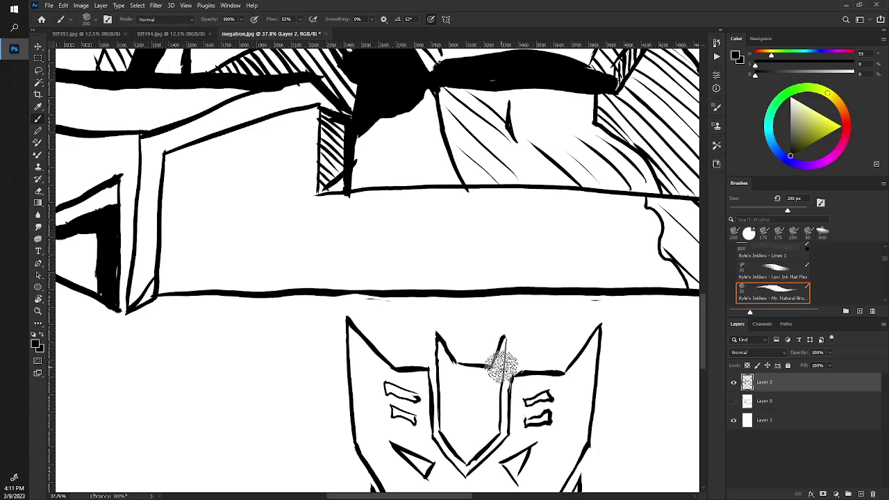
drag(505, 339, 500, 422)
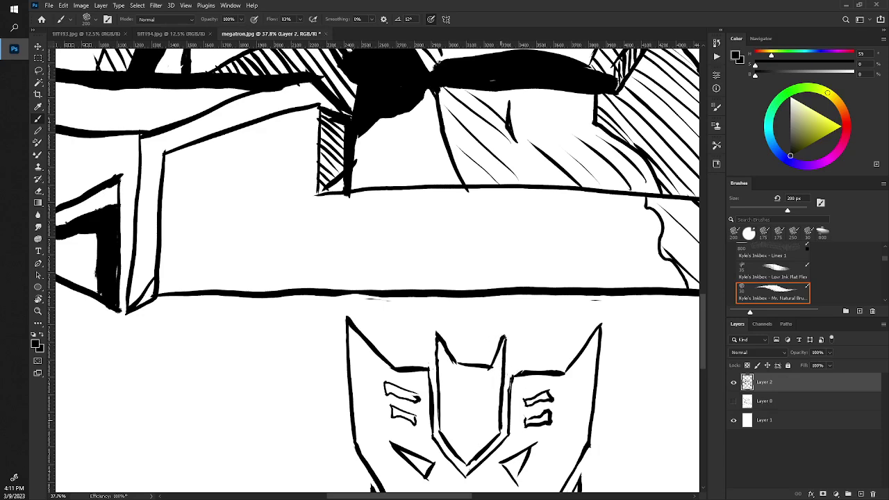
drag(511, 384, 512, 420)
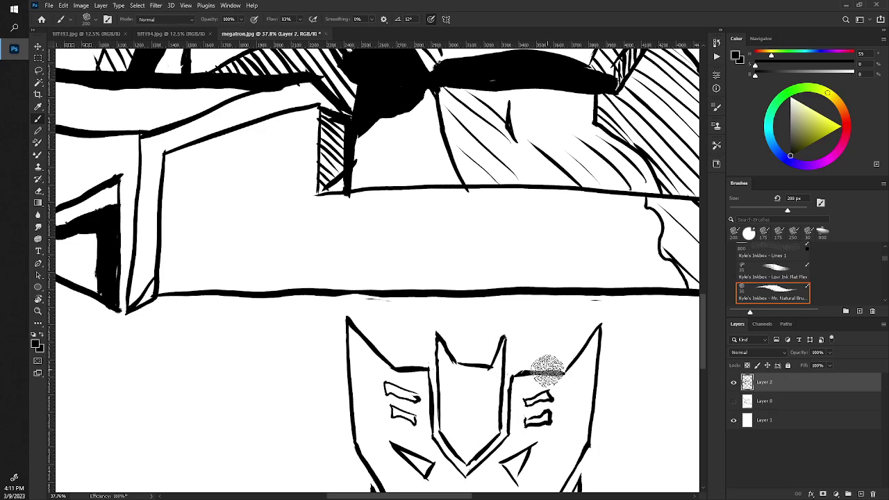
mouse_move(545, 367)
mouse_down()
mouse_move(564, 368)
mouse_move(532, 369)
mouse_move(569, 372)
mouse_up()
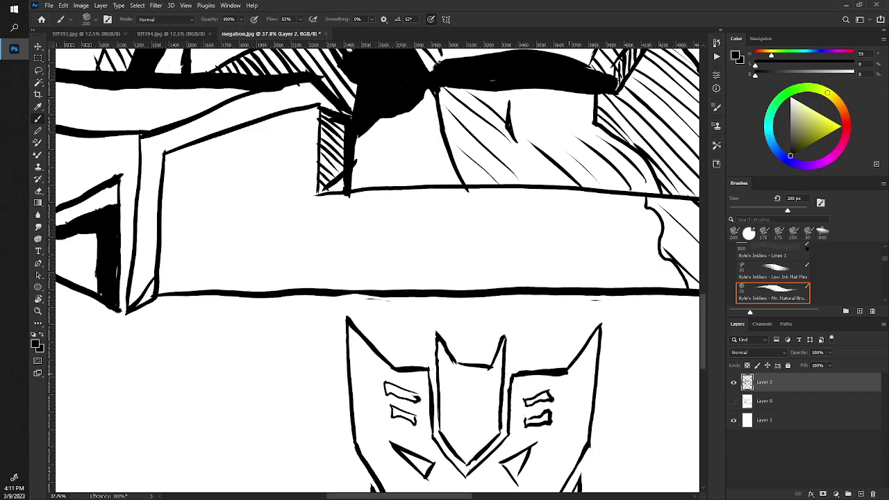
key(z)
drag(361, 273, 303, 273)
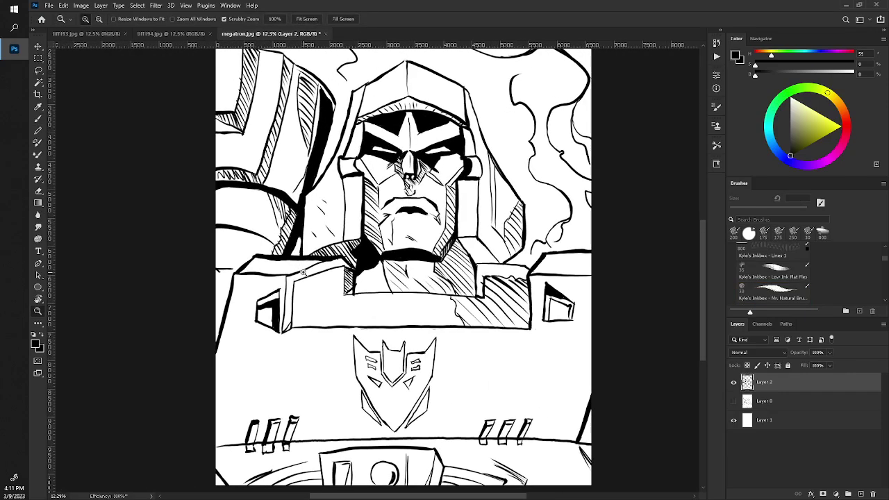
- Zoom in above the helmet and erase the thin smoke curve there
drag(326, 338, 298, 307)
key(b)
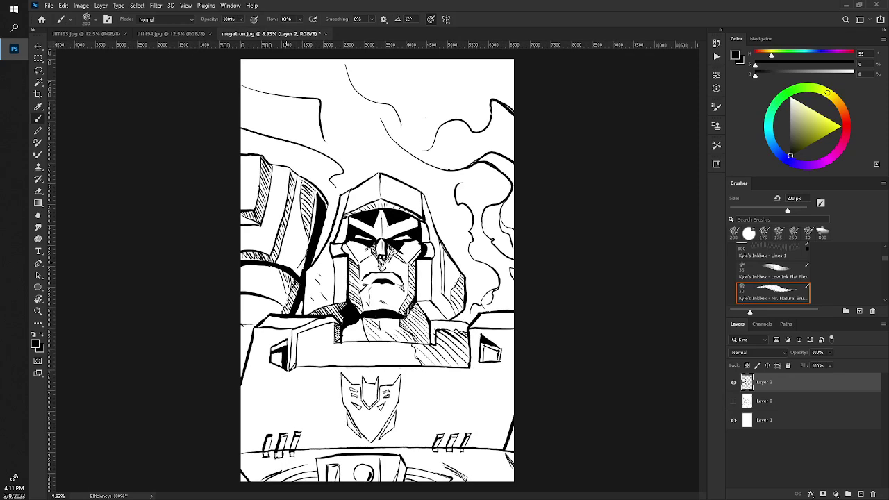
drag(284, 209, 318, 273)
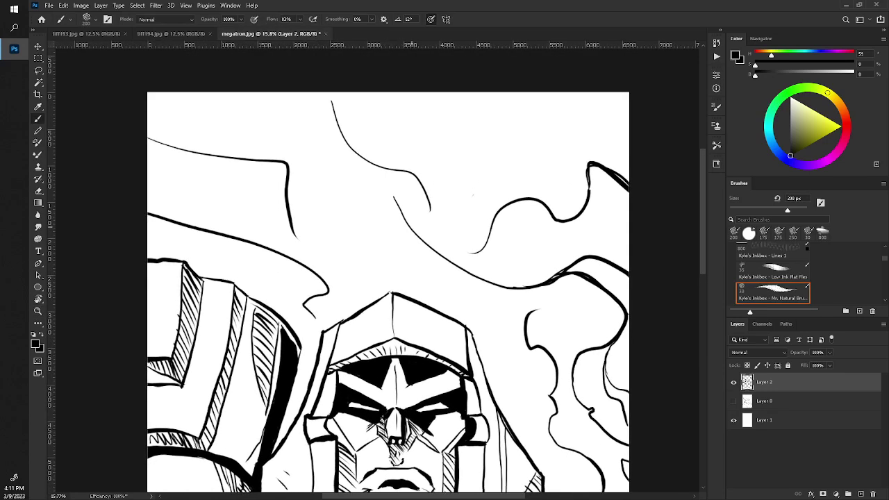
key(e)
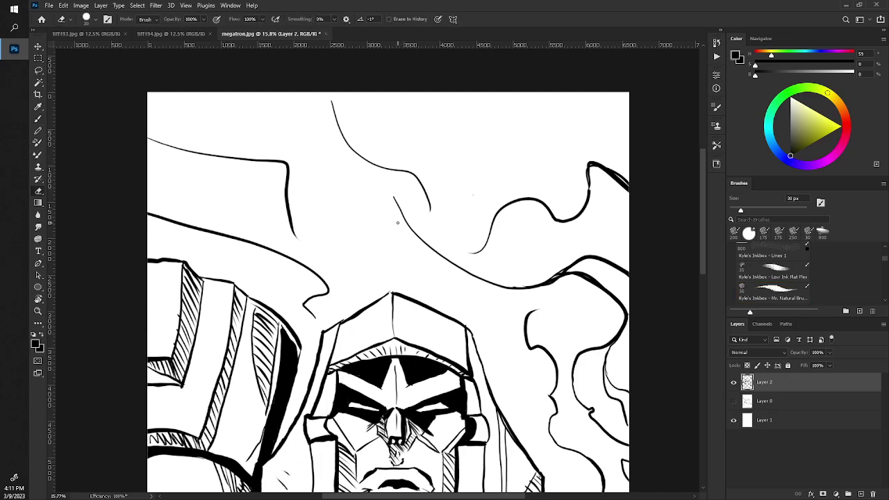
key(bracketright)
key(bracketright)
key(bracketright)
key(bracketright)
mouse_move(393, 190)
mouse_down()
mouse_move(426, 246)
mouse_move(493, 286)
mouse_up()
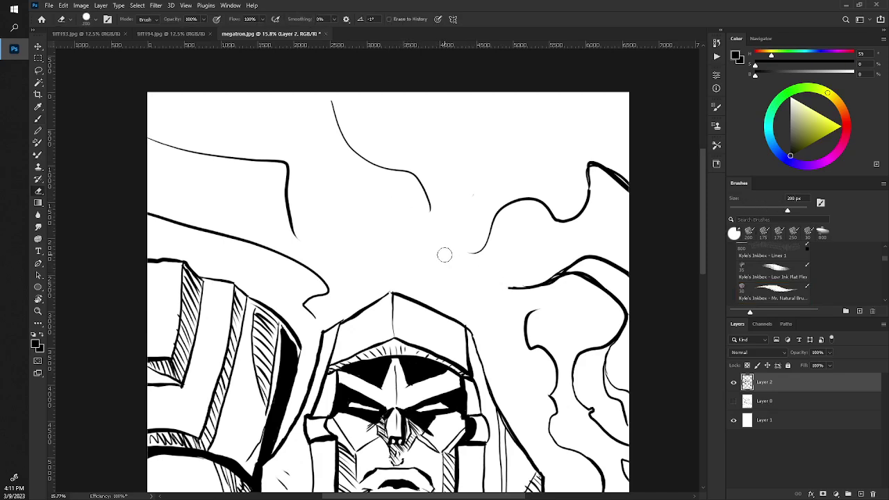
- Draw new curling smoke strokes sweeping from the page top toward the helmet
key(b)
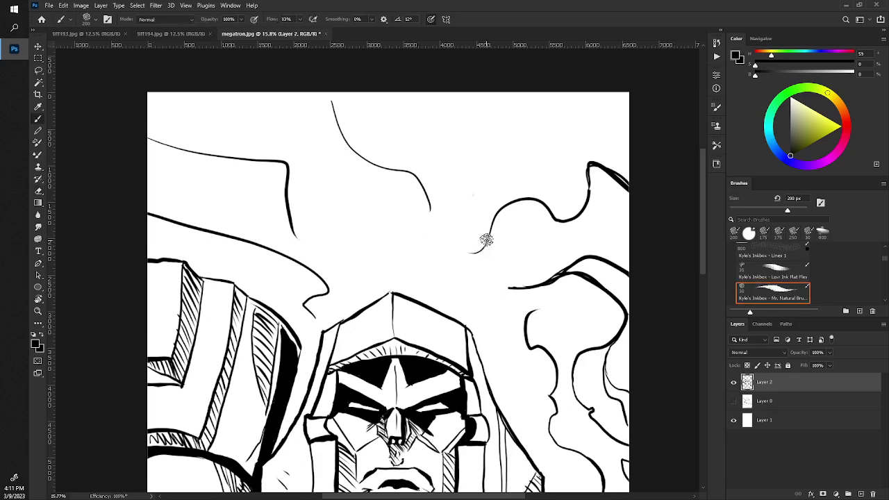
mouse_move(482, 250)
mouse_down()
mouse_move(375, 178)
mouse_move(448, 248)
mouse_up()
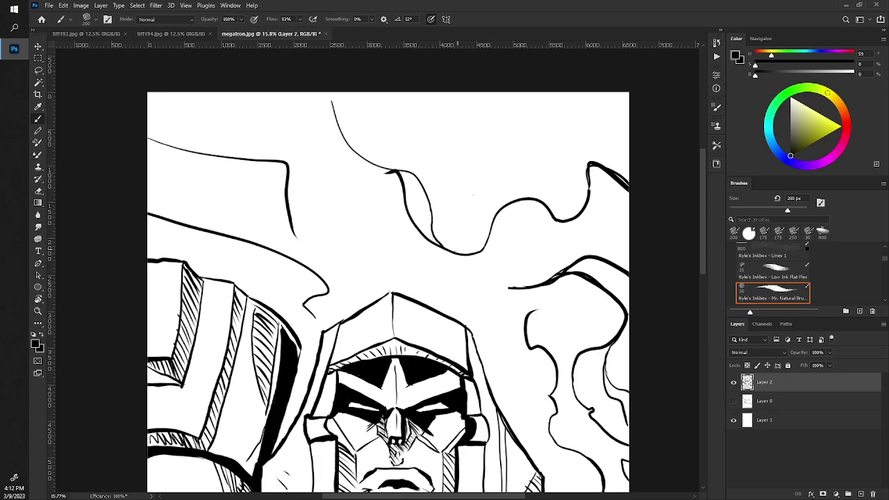
drag(381, 165, 358, 92)
mouse_move(343, 133)
mouse_down()
mouse_move(295, 84)
mouse_move(385, 169)
mouse_up()
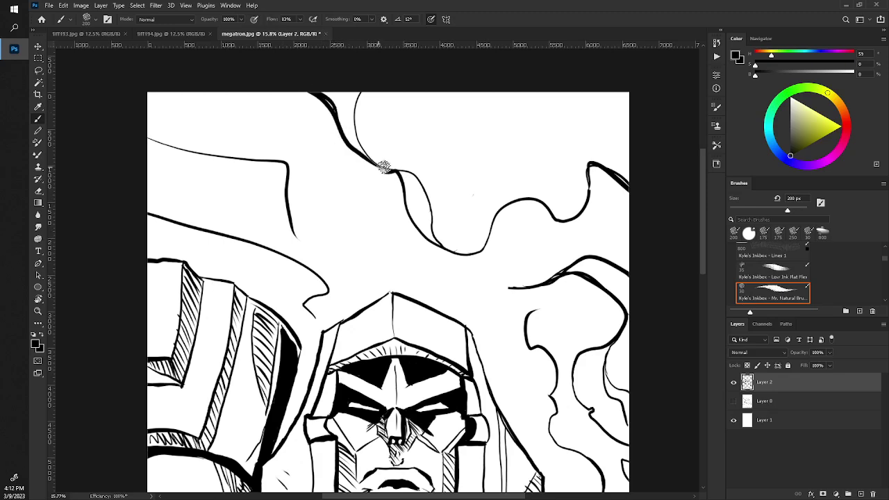
drag(349, 145, 409, 178)
mouse_move(357, 97)
mouse_down()
mouse_move(420, 183)
mouse_move(443, 246)
mouse_move(271, 225)
mouse_move(297, 250)
mouse_up()
key(z)
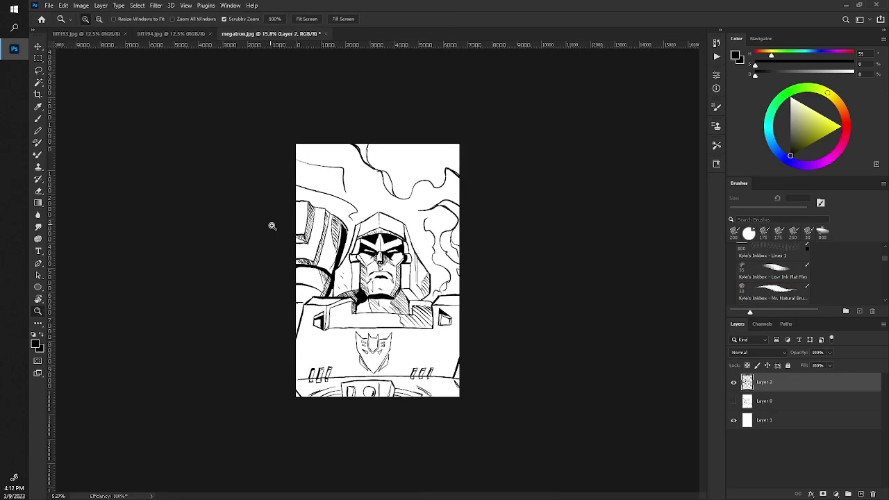
- Undo the last two smoke strokes and erase the thin curved line above the head
key(b)
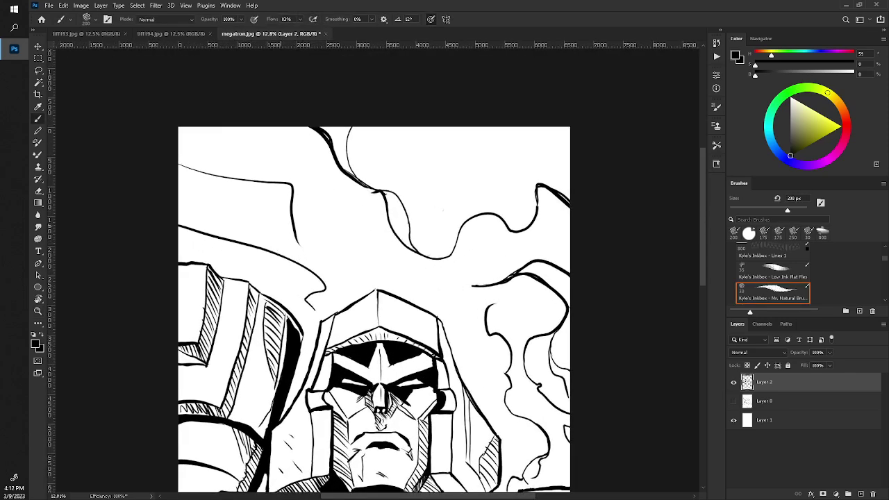
key(ctrl+z)
key(ctrl+z)
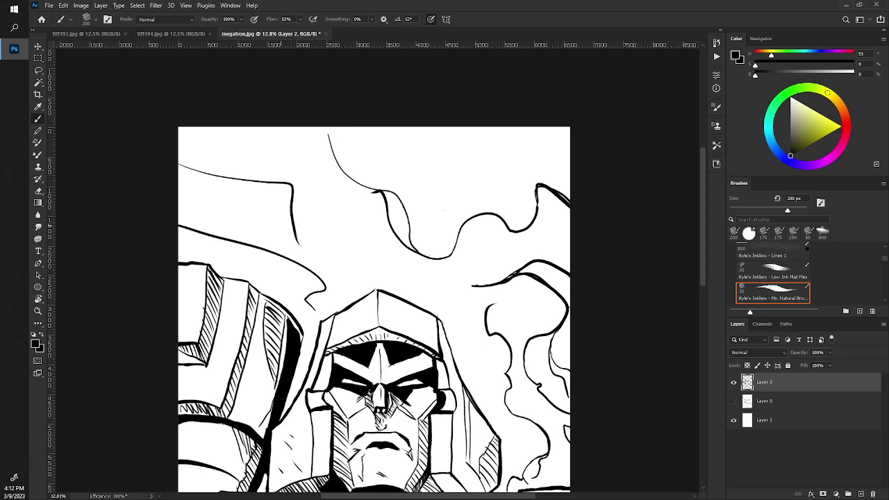
key(ctrl+z)
key(ctrl+z)
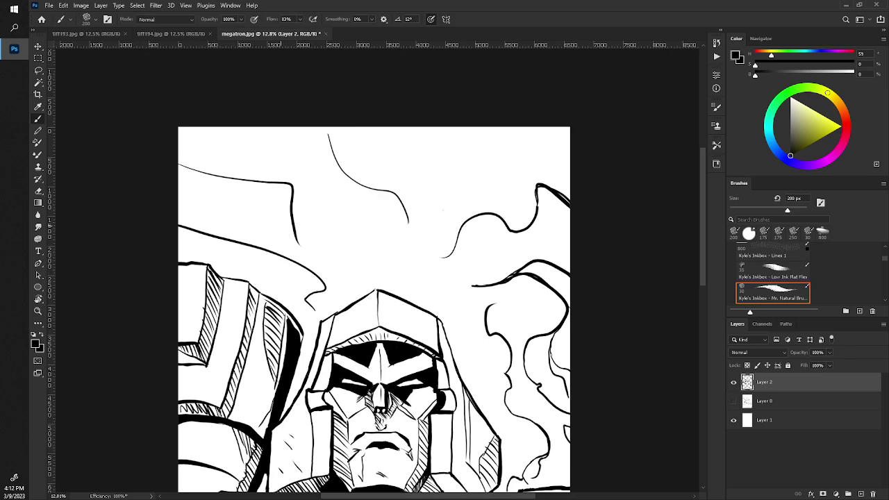
key(e)
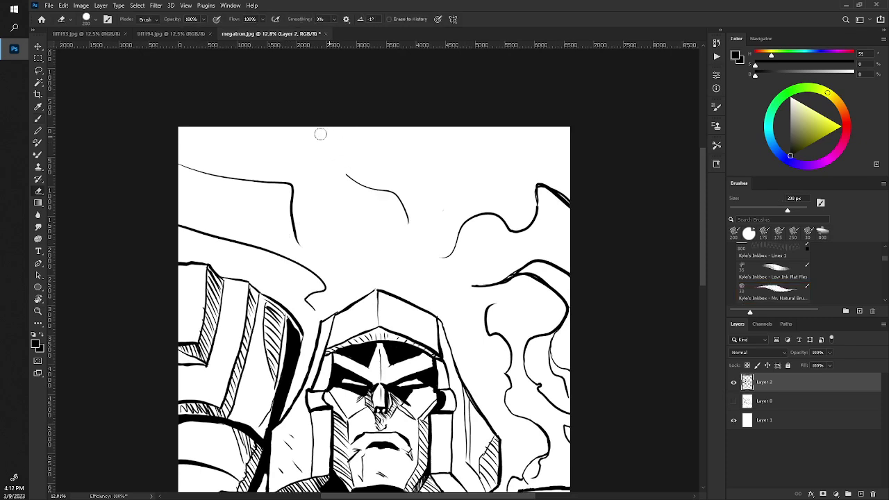
mouse_move(318, 134)
mouse_down()
mouse_move(375, 183)
mouse_move(412, 232)
mouse_up()
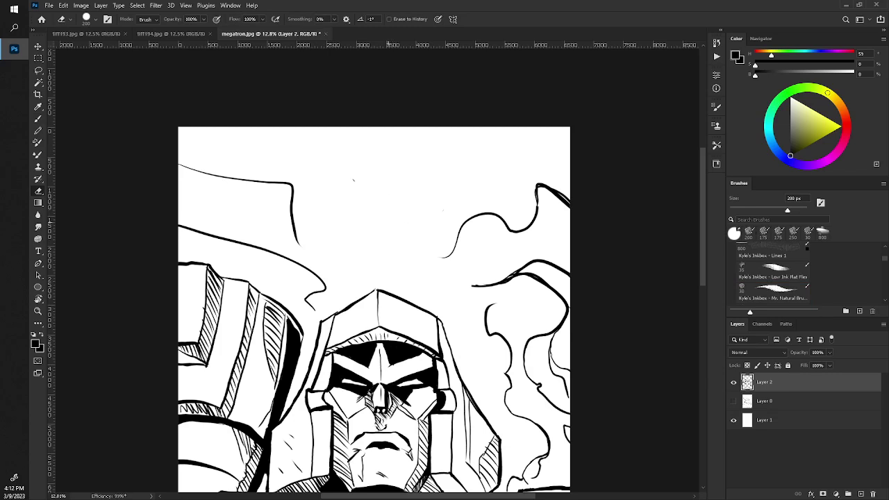
- Ink a bold looping smoke curl above the head reaching toward the top edge
key(b)
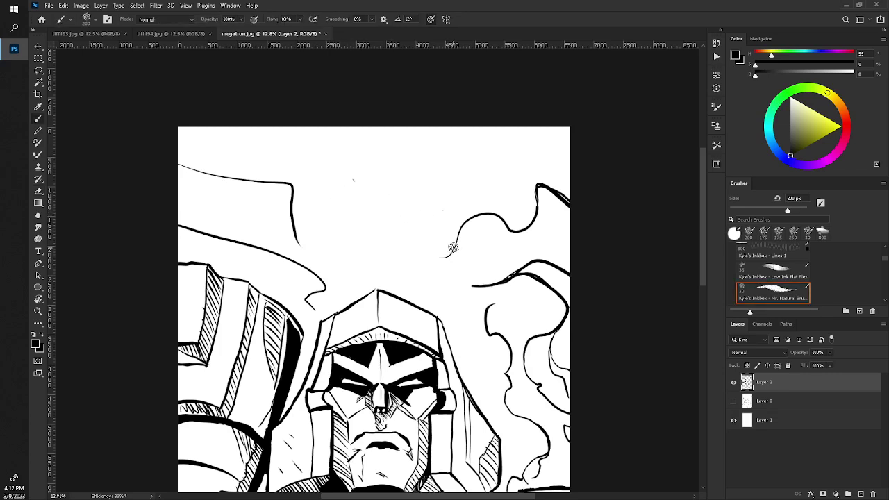
drag(455, 239, 466, 129)
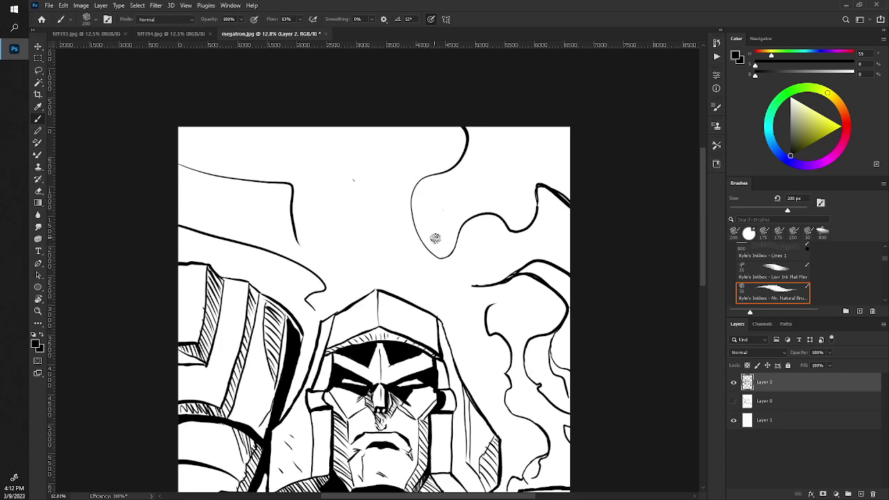
mouse_move(455, 242)
mouse_down()
mouse_move(434, 182)
mouse_move(463, 160)
mouse_up()
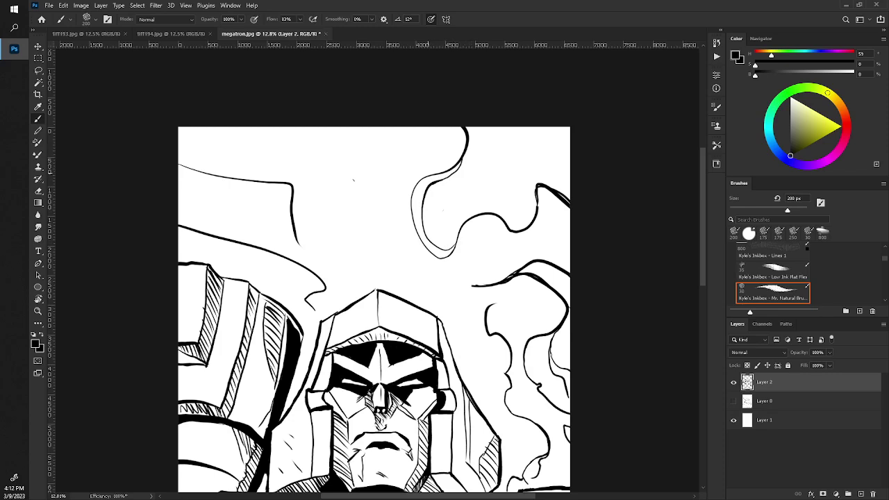
mouse_move(431, 167)
mouse_down()
mouse_move(455, 161)
mouse_move(453, 127)
mouse_up()
key(z)
drag(272, 201, 271, 209)
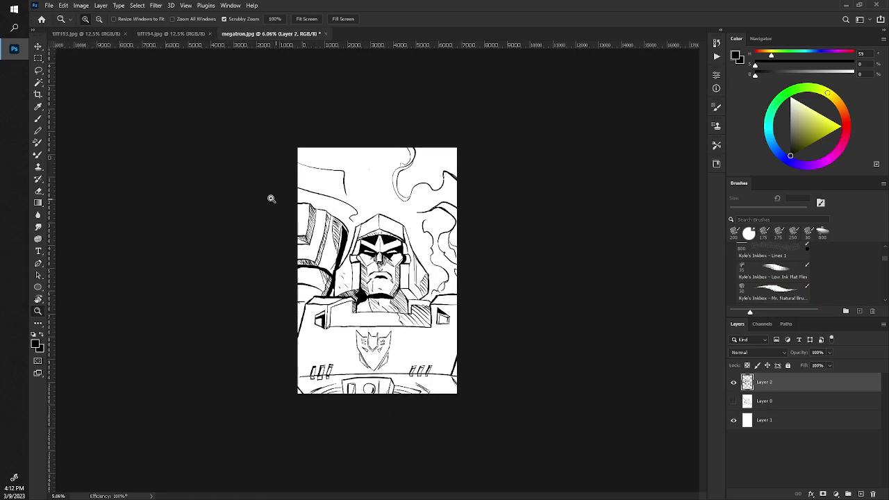
- Ink a smoke line to the right page edge and a wavy outline upper left
mouse_move(271, 199)
mouse_down()
mouse_move(306, 199)
mouse_move(259, 255)
mouse_move(234, 307)
mouse_up()
key(b)
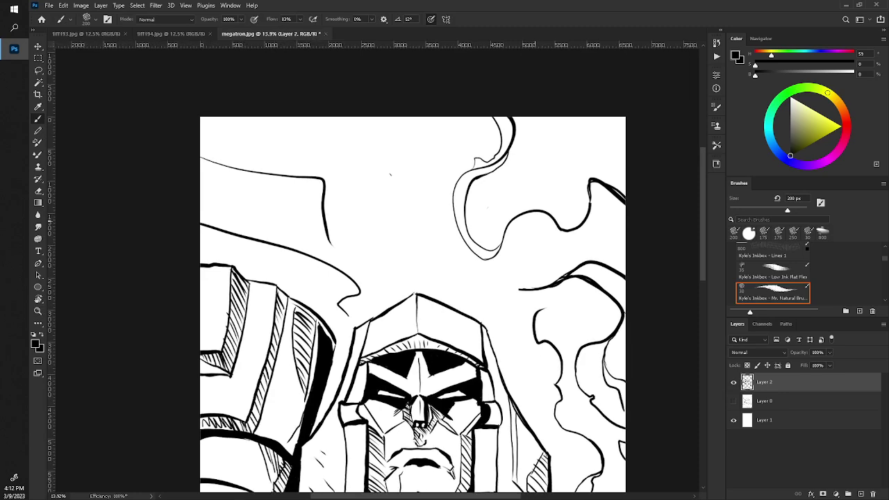
mouse_move(522, 214)
mouse_down()
mouse_move(569, 239)
mouse_move(625, 224)
mouse_up()
mouse_move(332, 241)
mouse_down()
mouse_move(399, 200)
mouse_move(435, 255)
mouse_up()
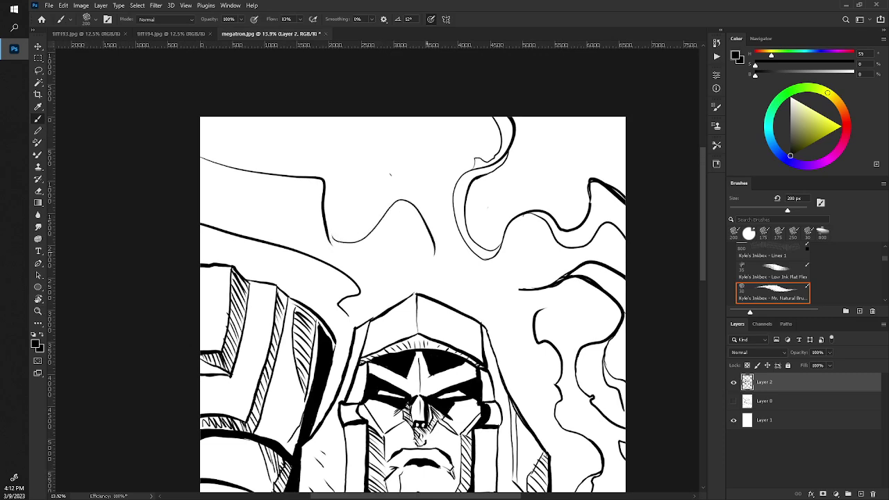
mouse_move(325, 182)
mouse_down()
mouse_move(326, 215)
mouse_move(345, 245)
mouse_up()
- Redraw the wave's bottom curve and add a thin parallel line along it
key(e)
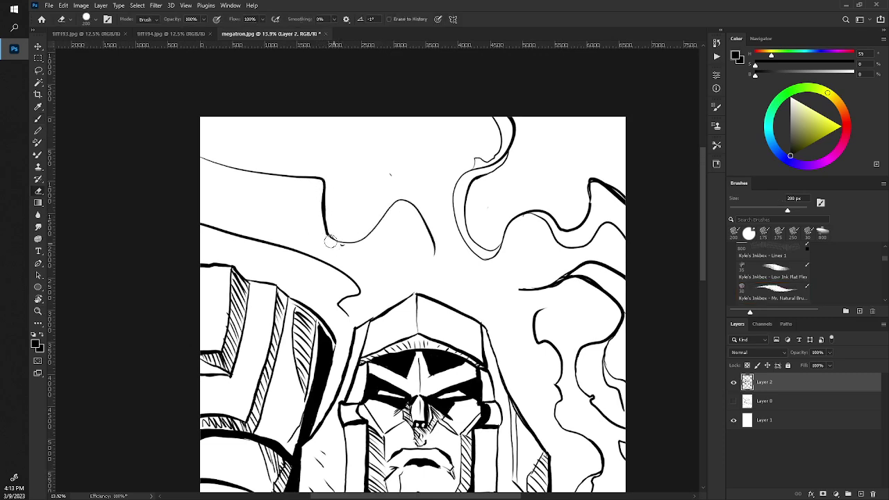
key(b)
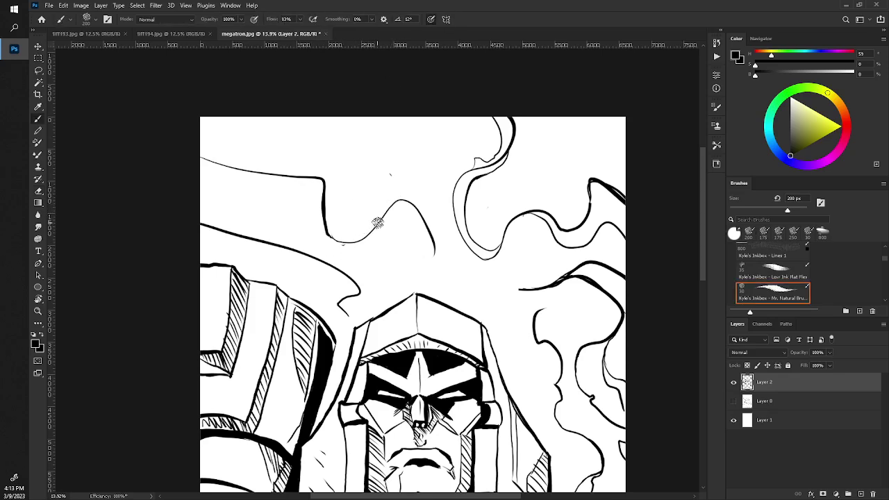
mouse_move(378, 221)
mouse_down()
mouse_move(346, 228)
mouse_move(331, 177)
mouse_move(211, 118)
mouse_up()
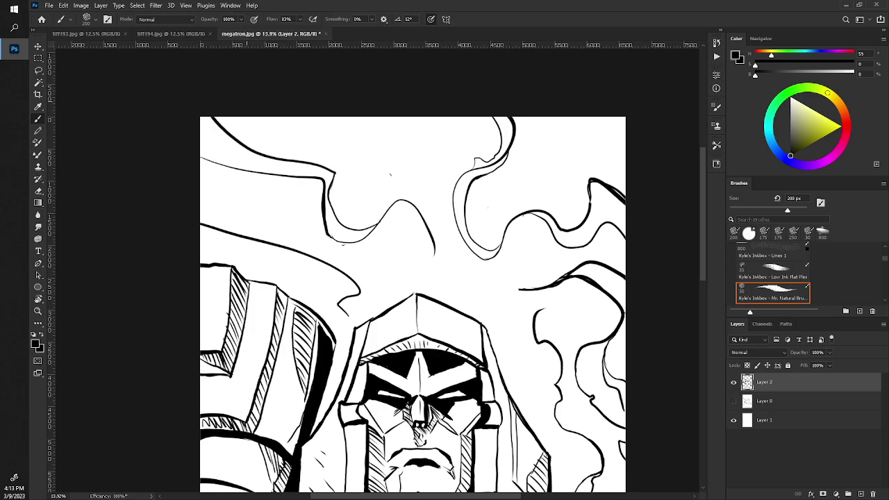
drag(325, 227, 226, 160)
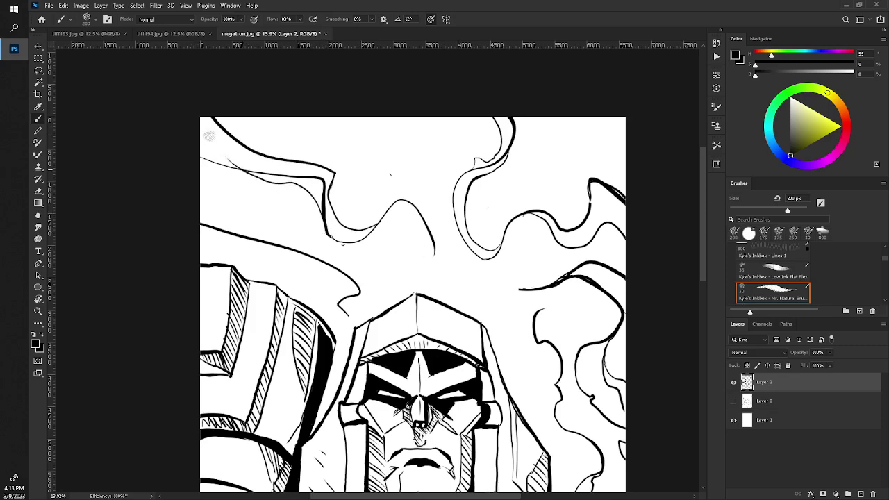
key(e)
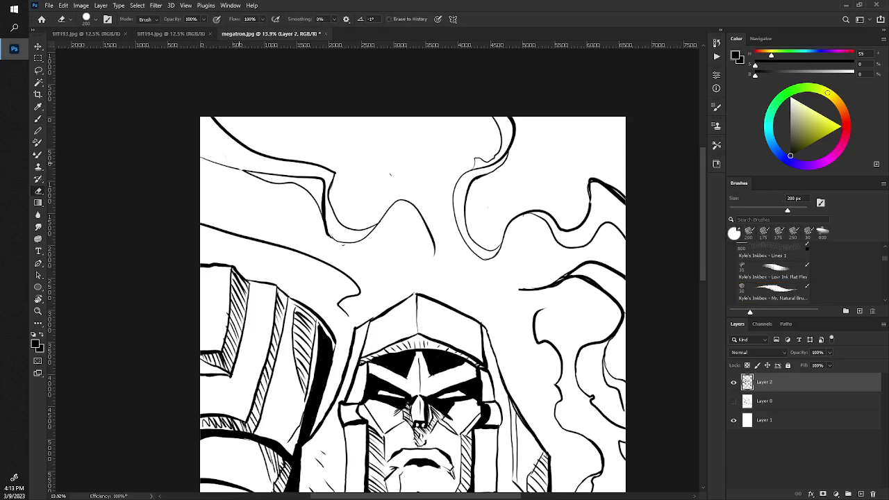
key(z)
drag(253, 182, 257, 178)
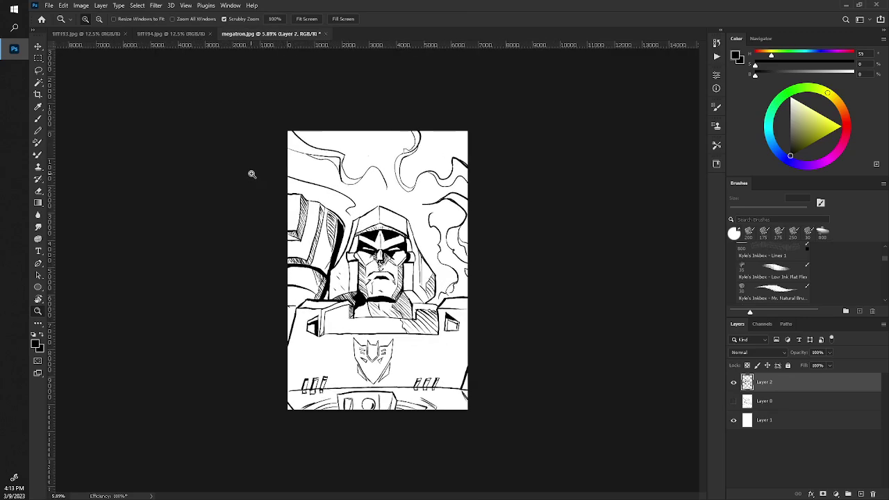
- Zoom in step by step onto Megatron's face and chest plate
click(273, 216)
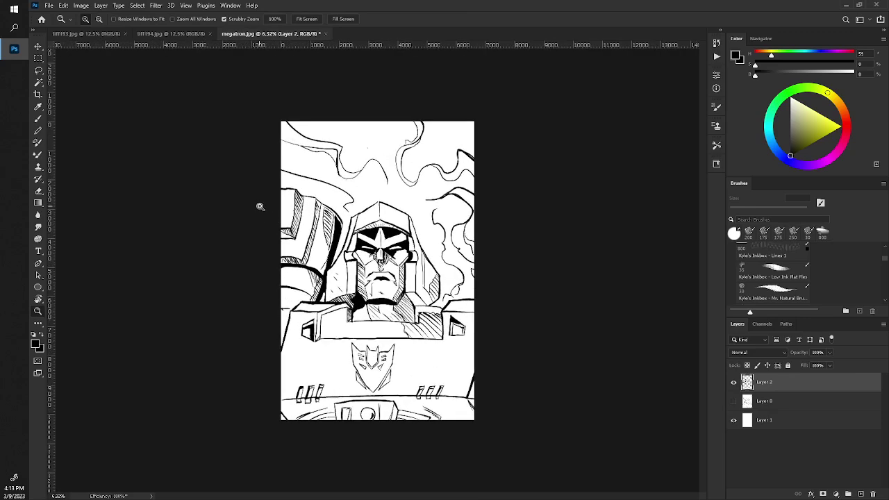
click(279, 224)
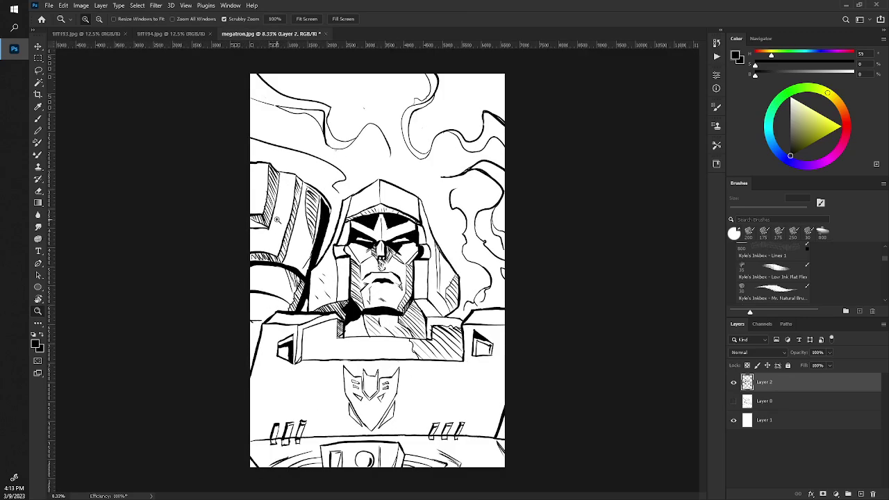
key(e)
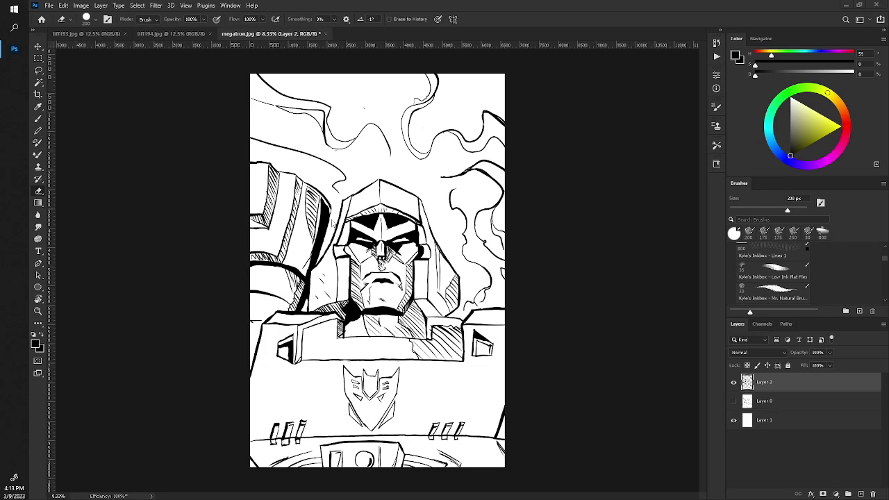
key(z)
mouse_move(338, 272)
mouse_down()
mouse_move(356, 288)
mouse_move(315, 223)
mouse_up()
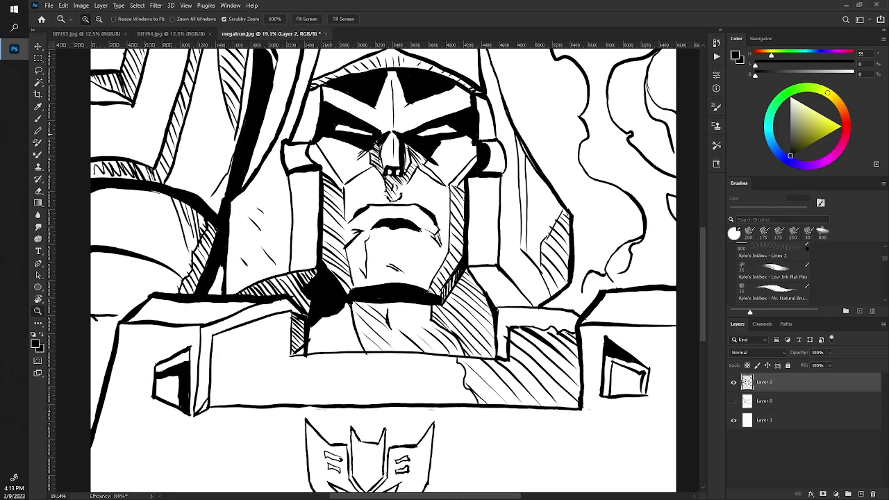
- Erase and rework the hatching and stray ink along the right chest plate's top edge
key(e)
mouse_move(505, 329)
mouse_down()
mouse_move(559, 325)
mouse_move(571, 333)
mouse_up()
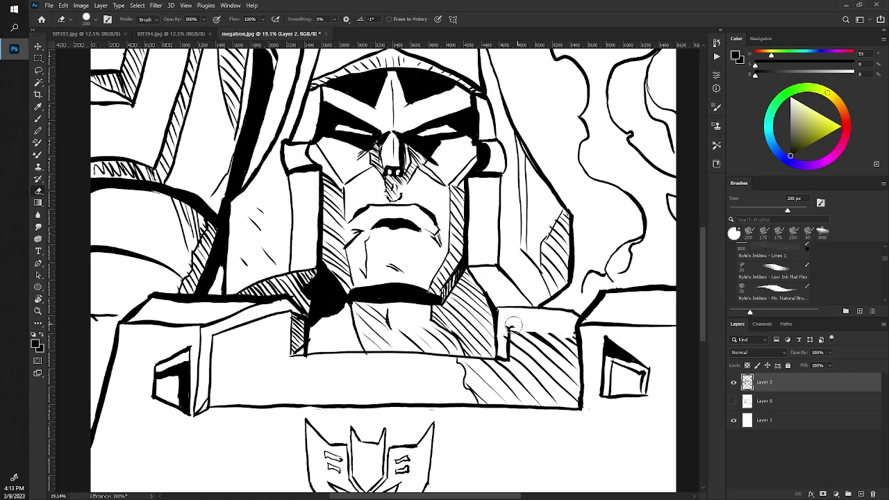
drag(514, 321, 513, 332)
key(b)
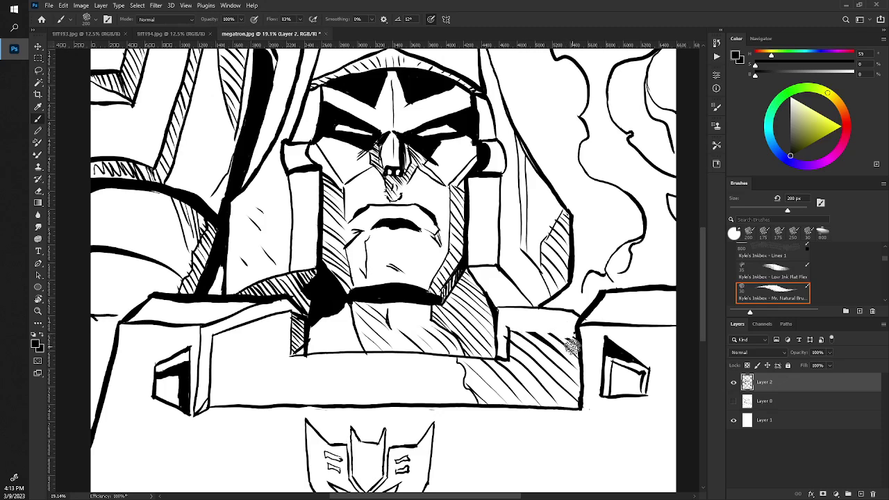
drag(555, 342, 505, 318)
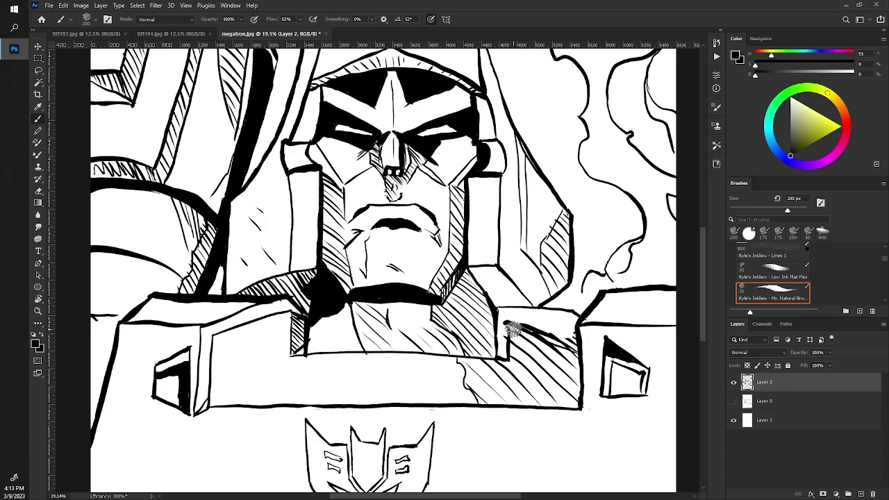
key(e)
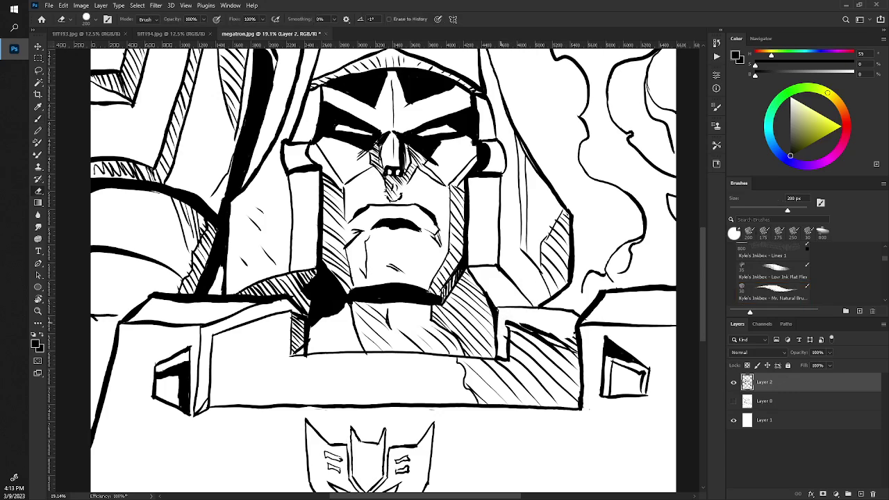
drag(548, 332, 572, 340)
key(z)
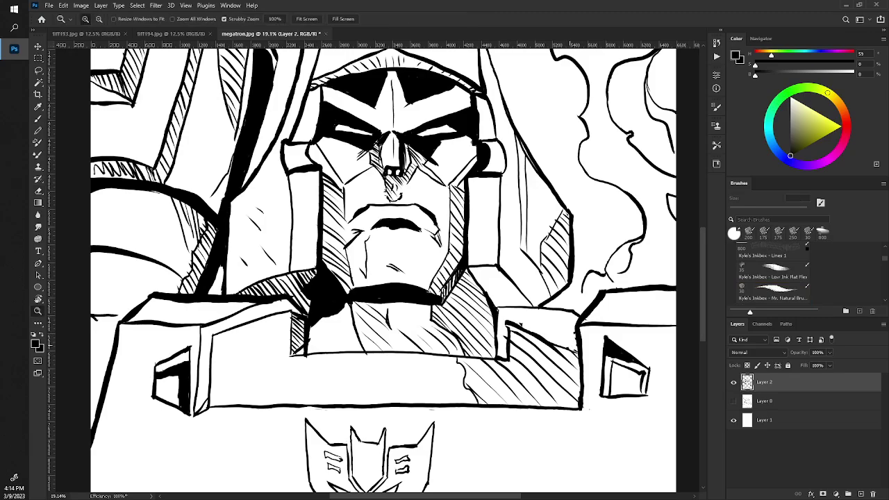
mouse_move(369, 264)
mouse_down()
mouse_move(347, 264)
mouse_move(396, 264)
mouse_up()
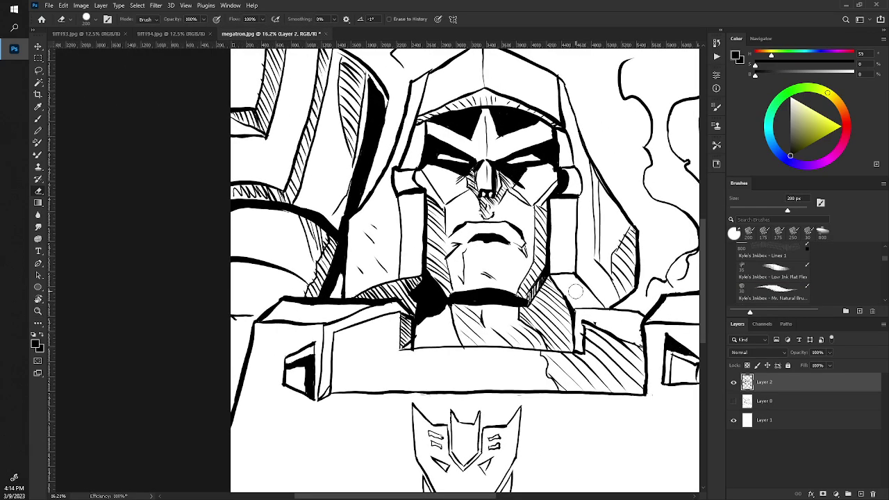
mouse_move(586, 337)
mouse_down()
mouse_move(584, 323)
mouse_move(633, 344)
mouse_up()
mouse_move(465, 278)
mouse_down()
mouse_move(386, 287)
mouse_move(375, 257)
mouse_up()
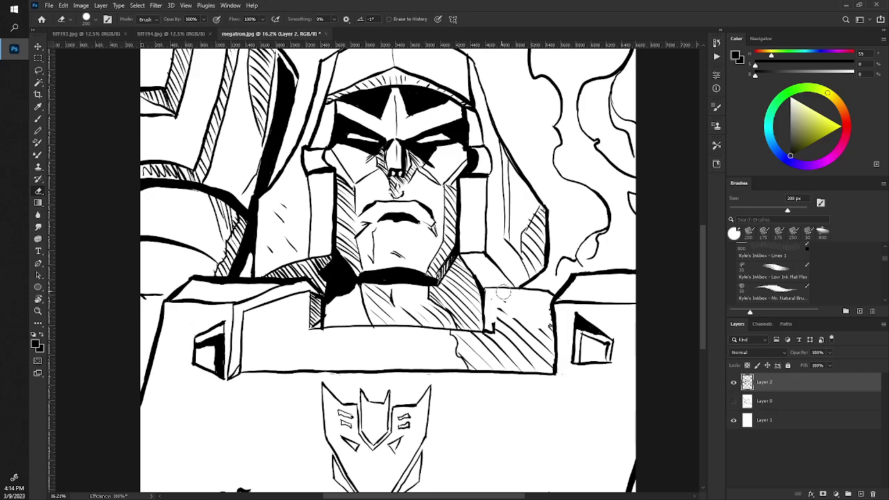
- Thicken the chest plate's inner corner line and zoom back out to the whole page
key(b)
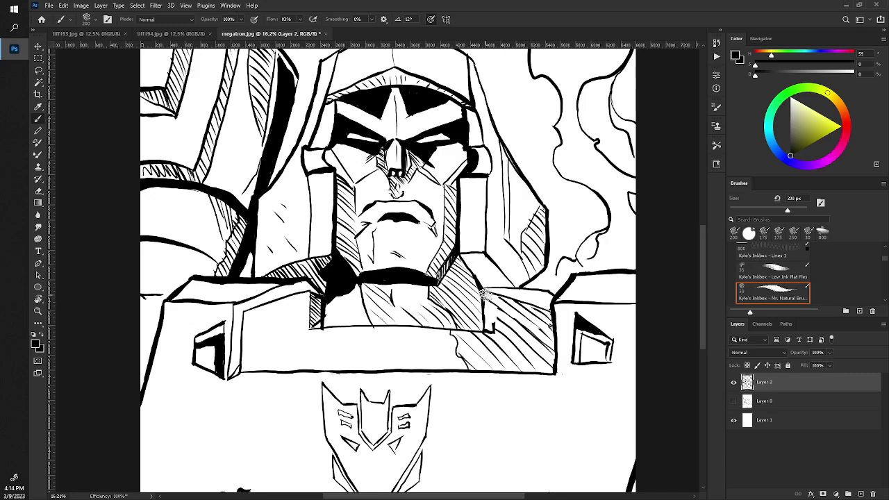
drag(484, 305, 485, 332)
drag(484, 301, 488, 332)
key(z)
scroll(257, 305, down, 5)
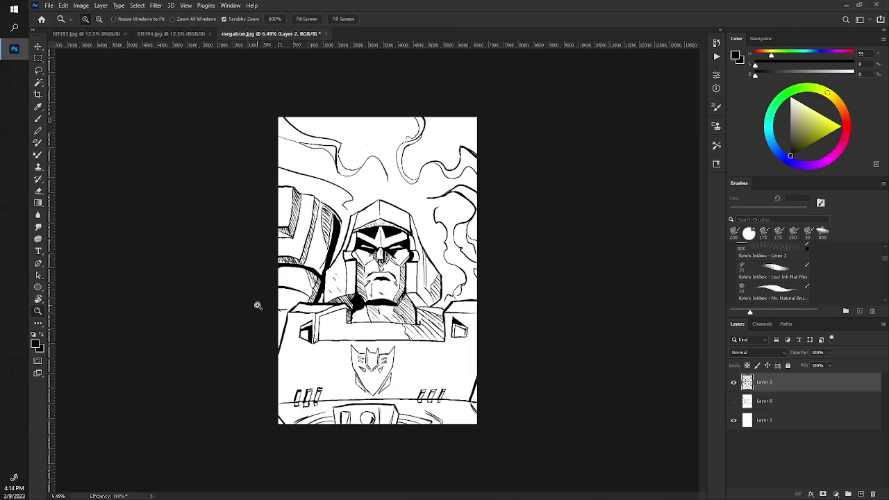
key(b)
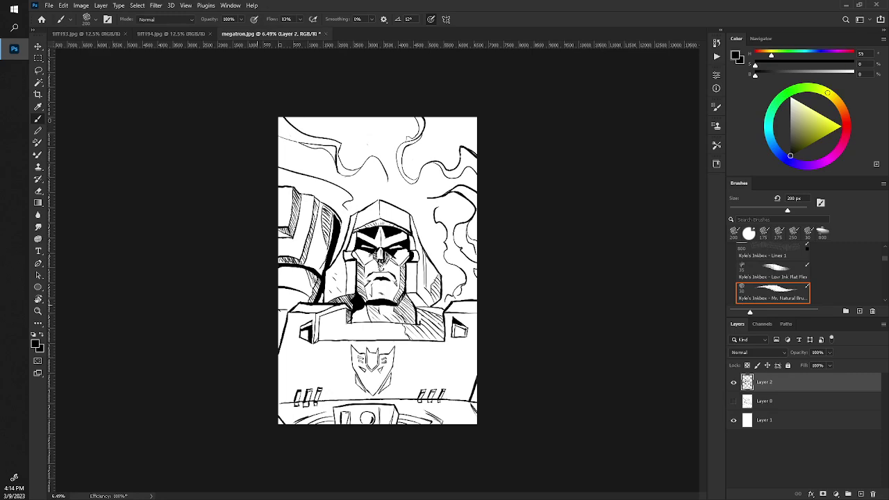
key(z)
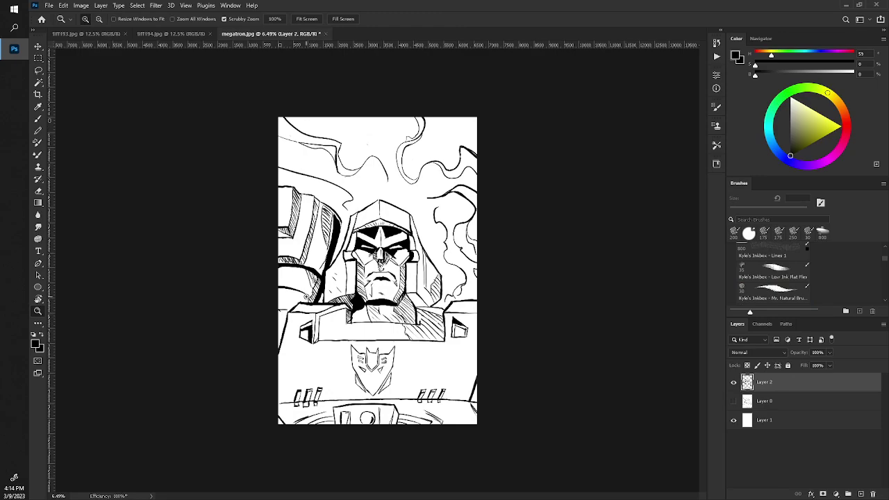
scroll(305, 297, up, 1)
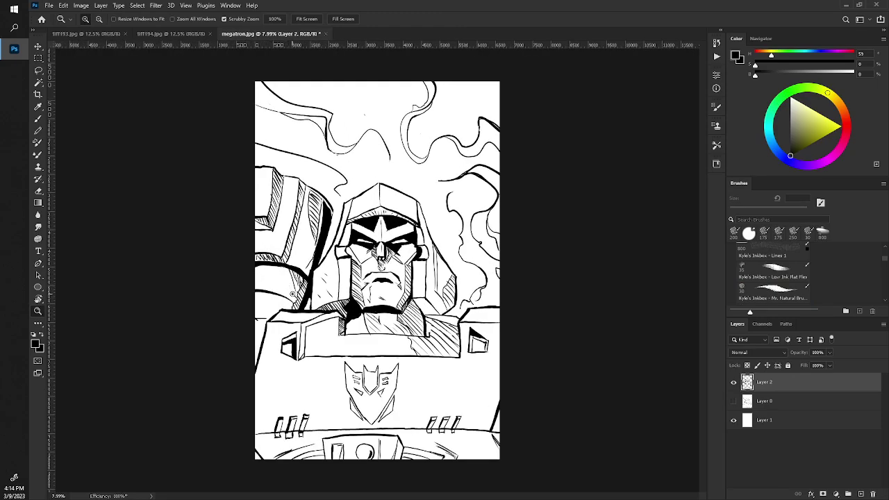
scroll(295, 295, up, 2)
key(b)
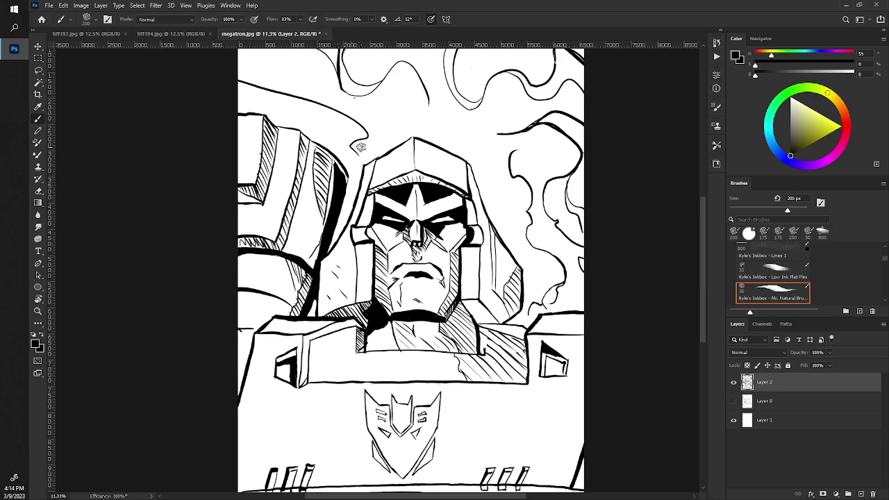
key(z)
scroll(329, 209, up, 2)
key(b)
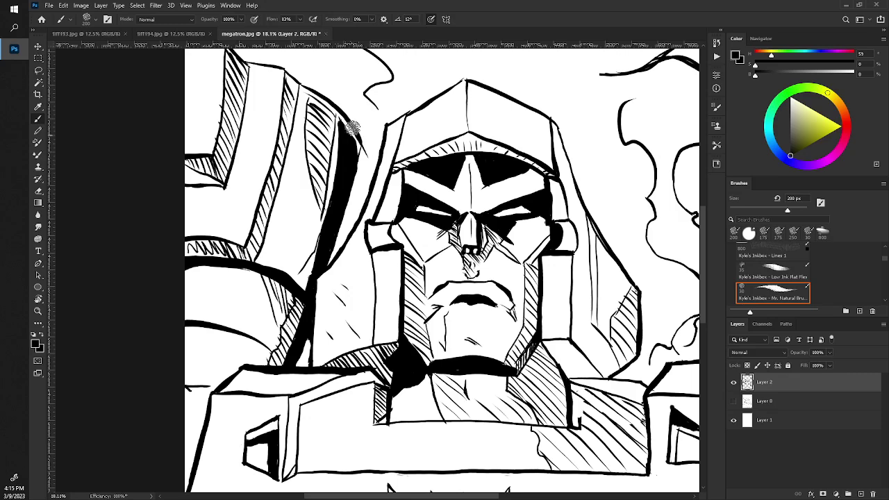
- Extend and darken the black ink down the left edge of the helmet
drag(360, 143, 359, 180)
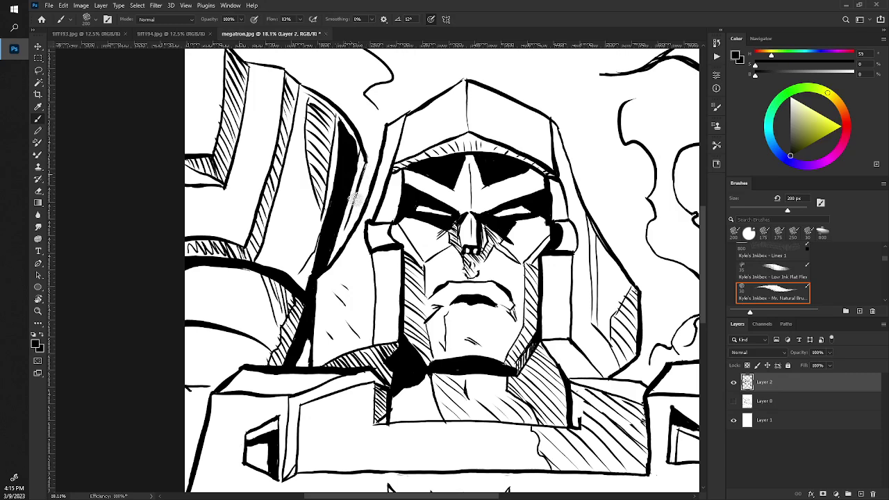
drag(359, 179, 341, 243)
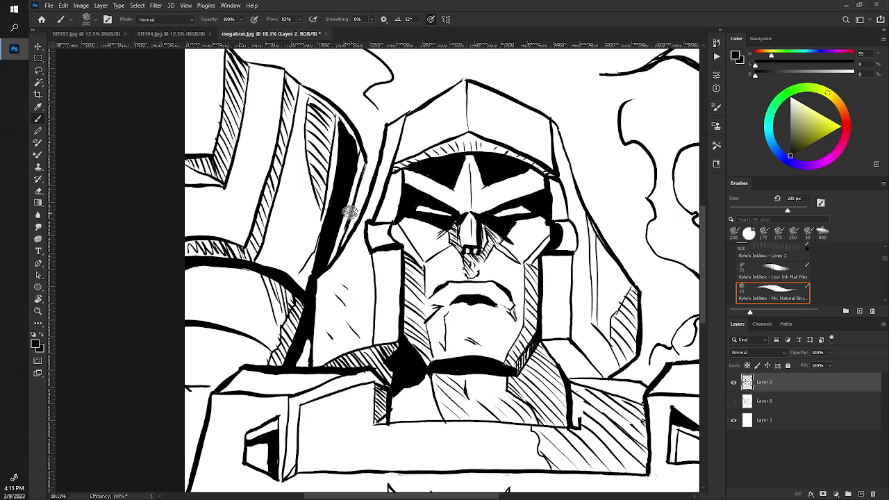
drag(337, 245, 361, 172)
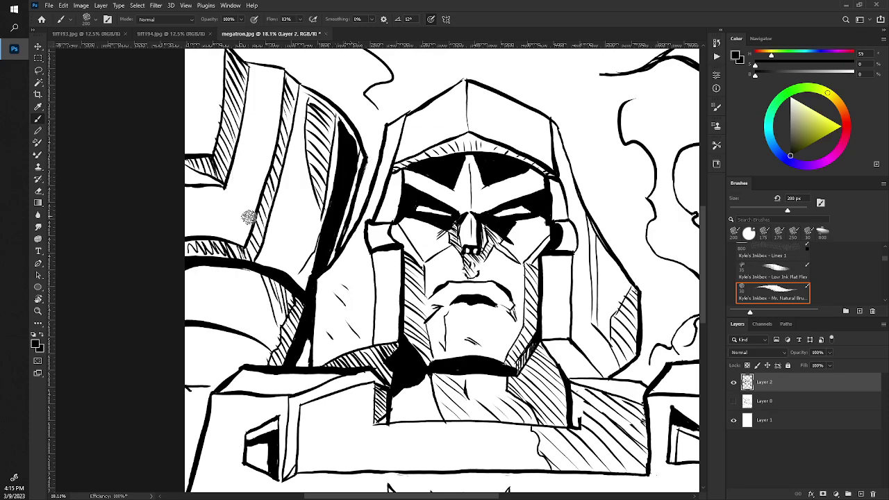
key(z)
drag(250, 217, 237, 186)
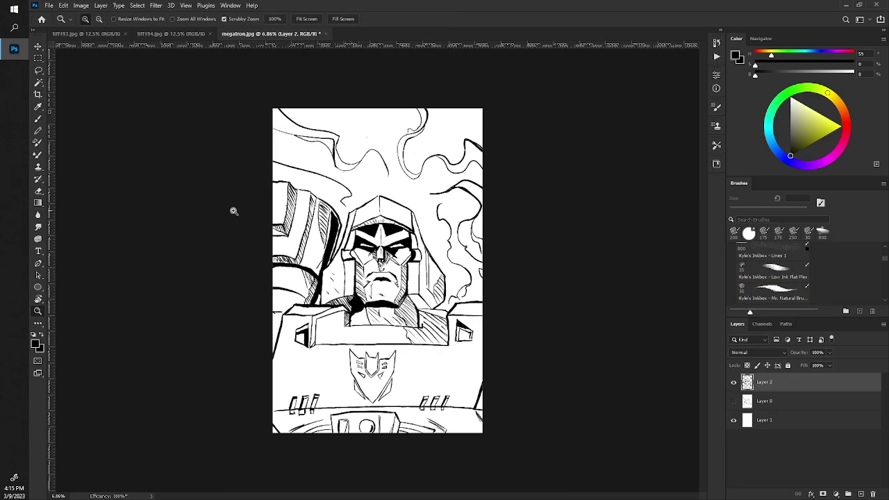
- Thicken the line rising from the lower-left hatching toward the shoulder, then view the whole drawing
key(b)
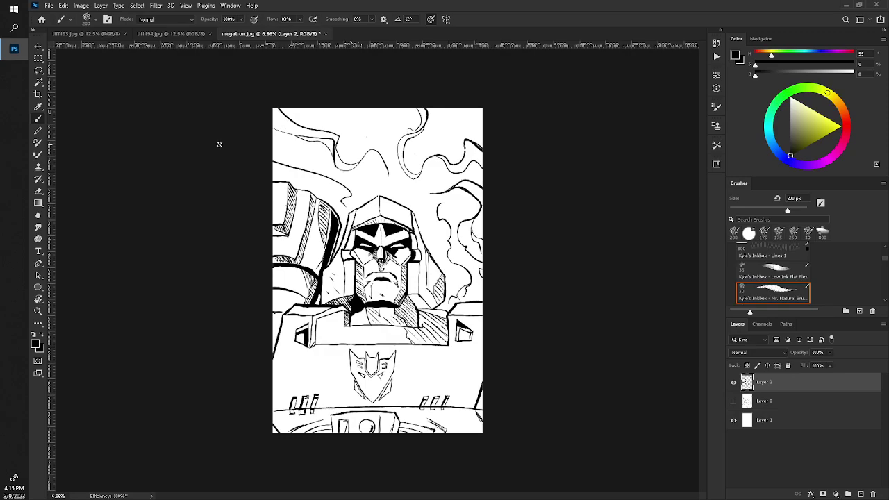
scroll(288, 261, up, 5)
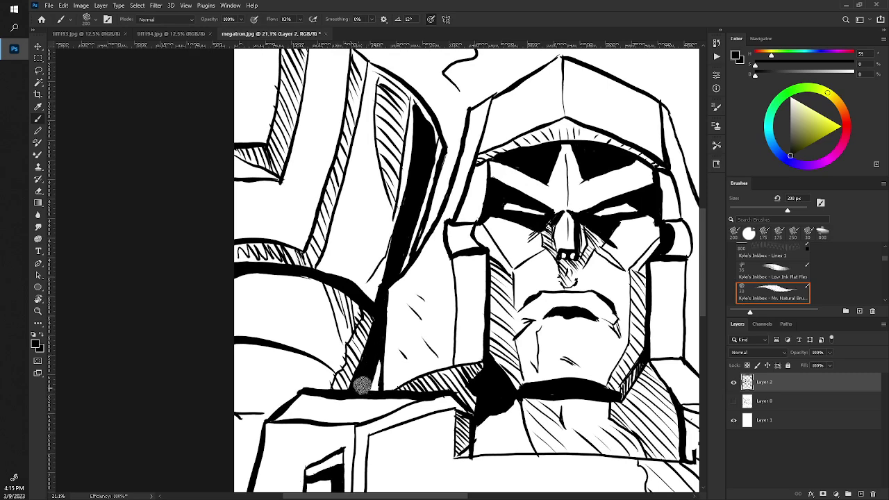
drag(362, 388, 375, 333)
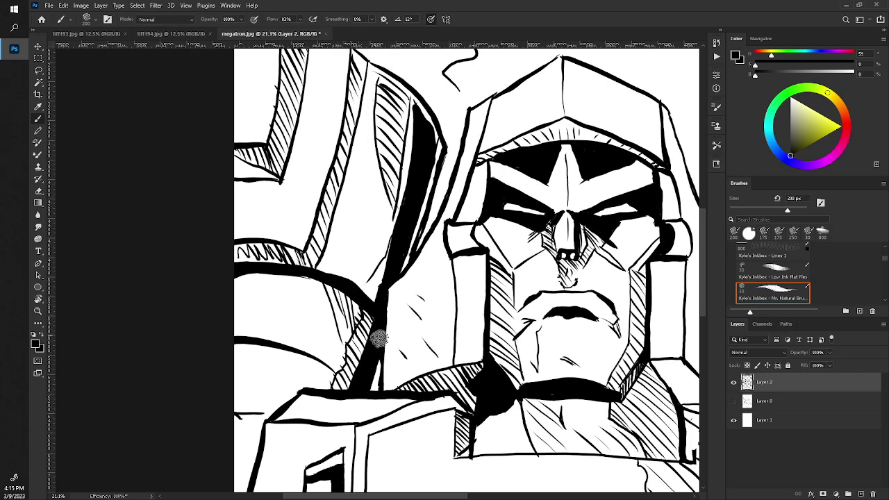
key(z)
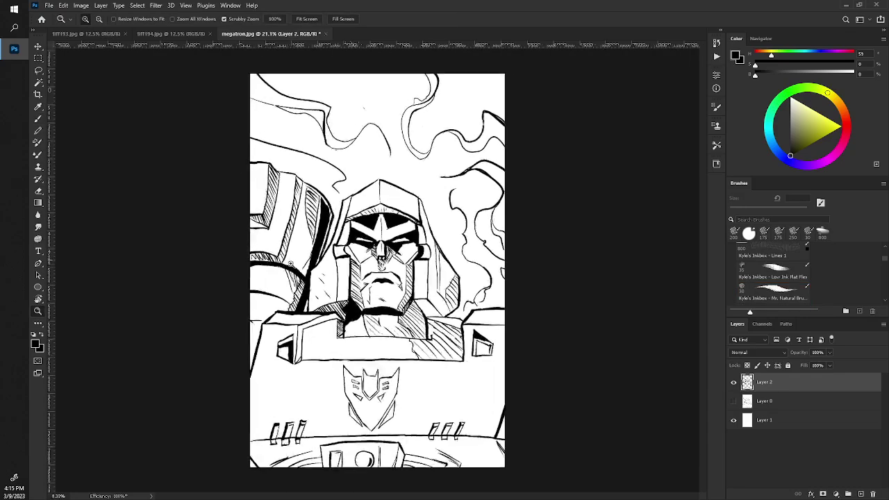
drag(326, 277, 300, 275)
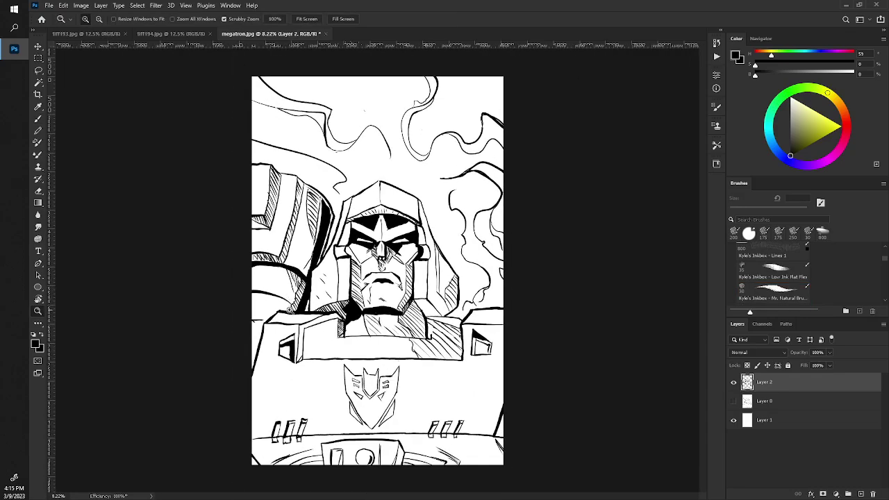
drag(290, 307, 297, 288)
click(298, 287)
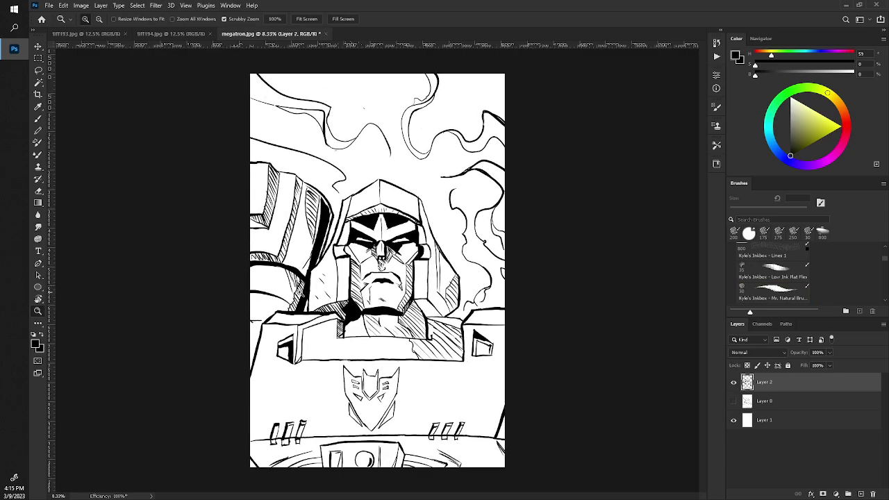
key(b)
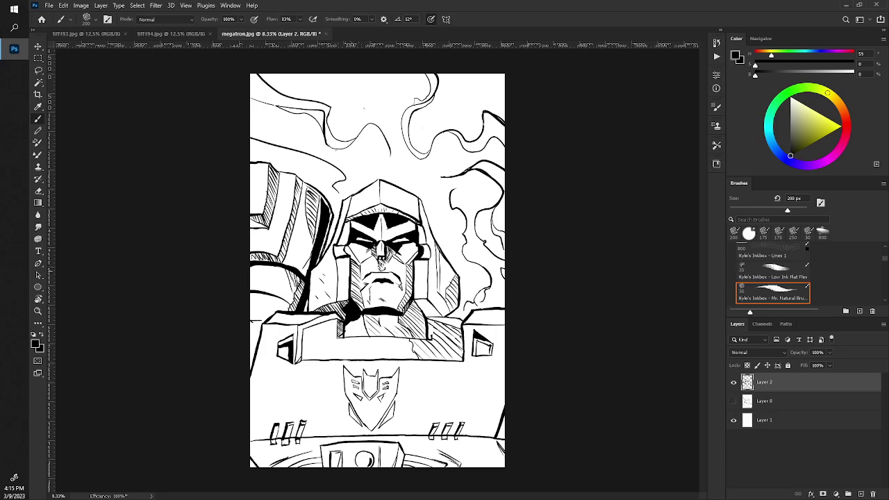
- Make Layer 1 active and fill it with white using Edit > Fill
key(alt+bracketleft)
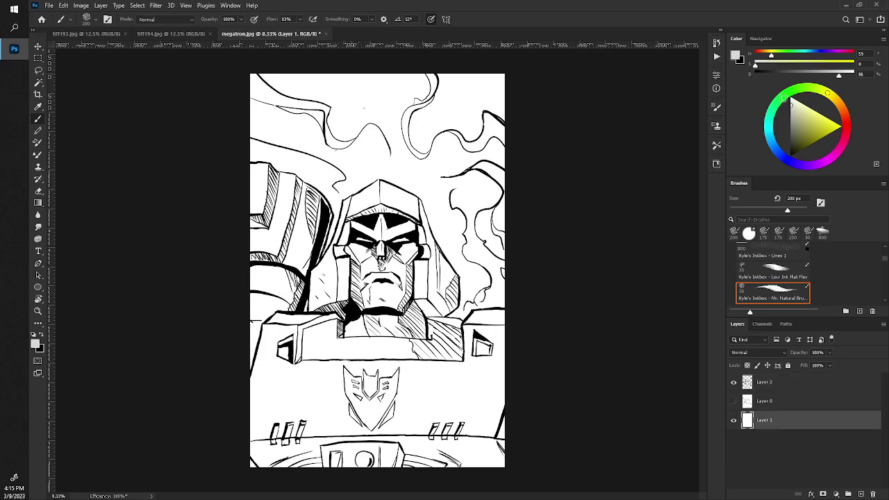
key(x)
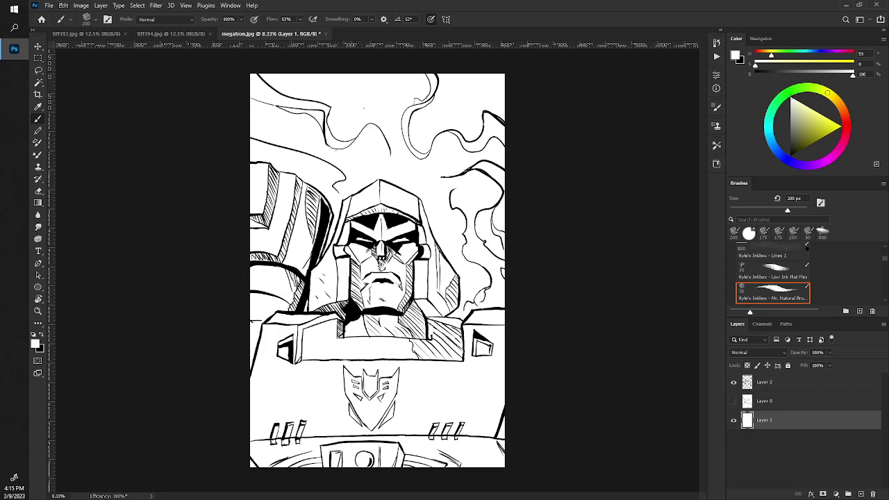
key(alt+e)
click(138, 149)
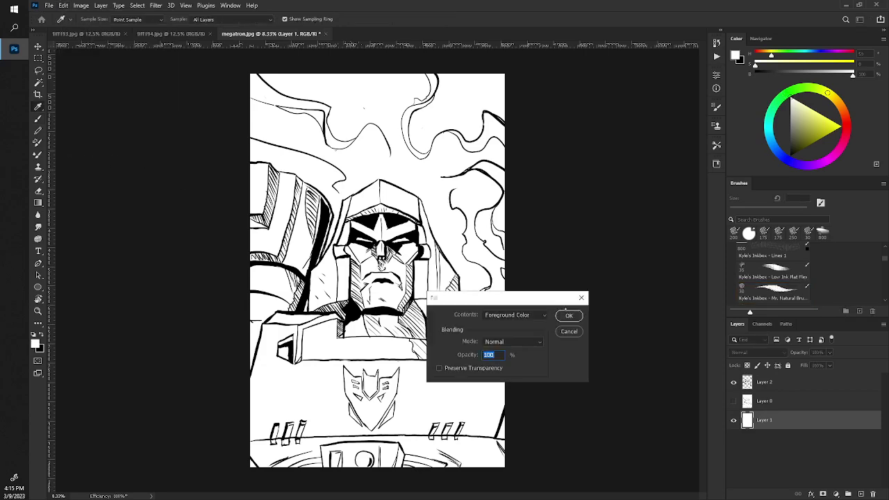
key(Return)
key(b)
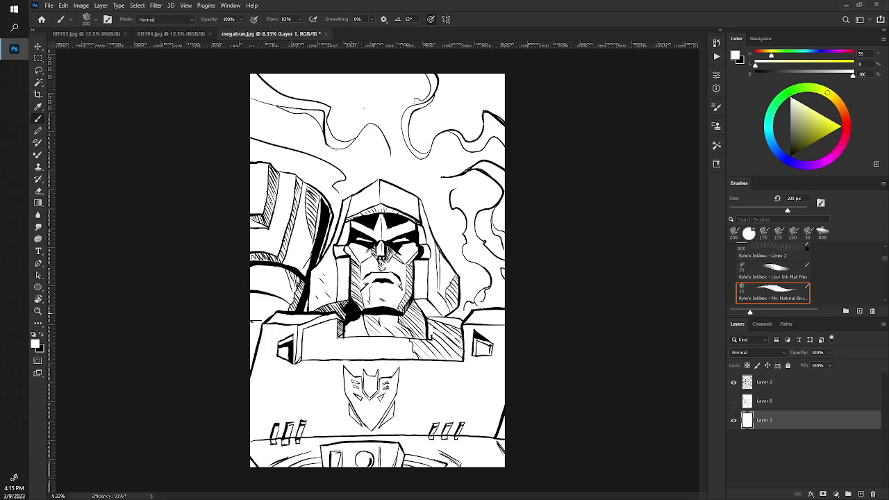
- Zoom back in on Megatron's head
key(z)
scroll(377, 271, down, 2)
scroll(377, 270, up, 3)
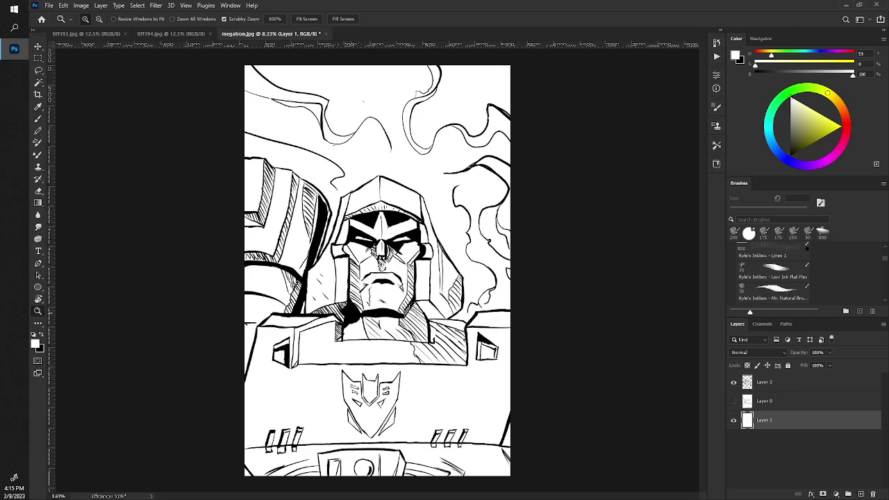
scroll(383, 271, up, 1)
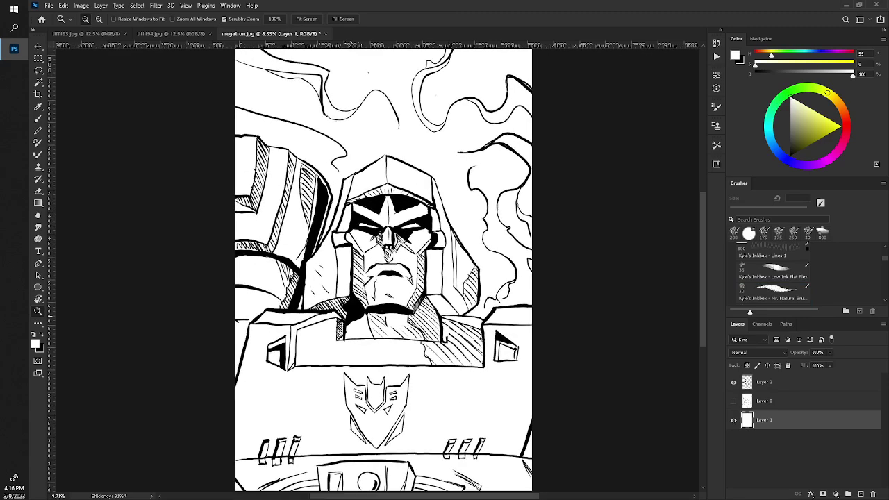
scroll(384, 271, up, 1)
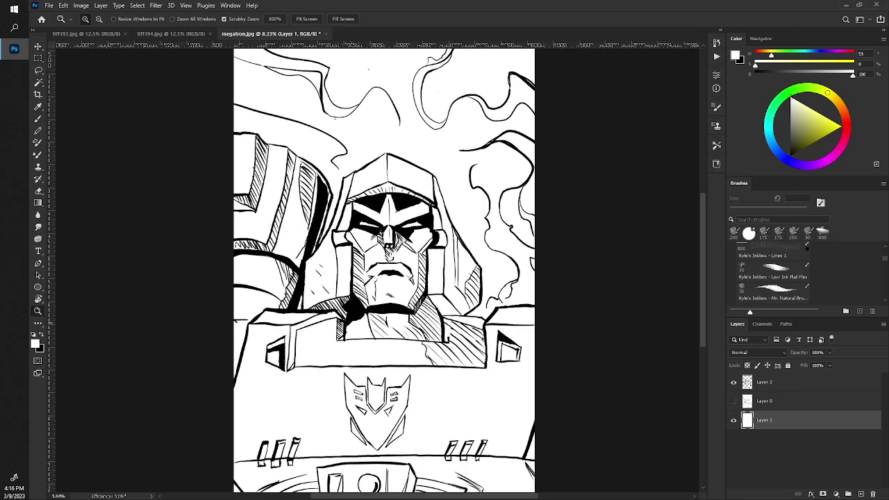
scroll(383, 271, up, 1)
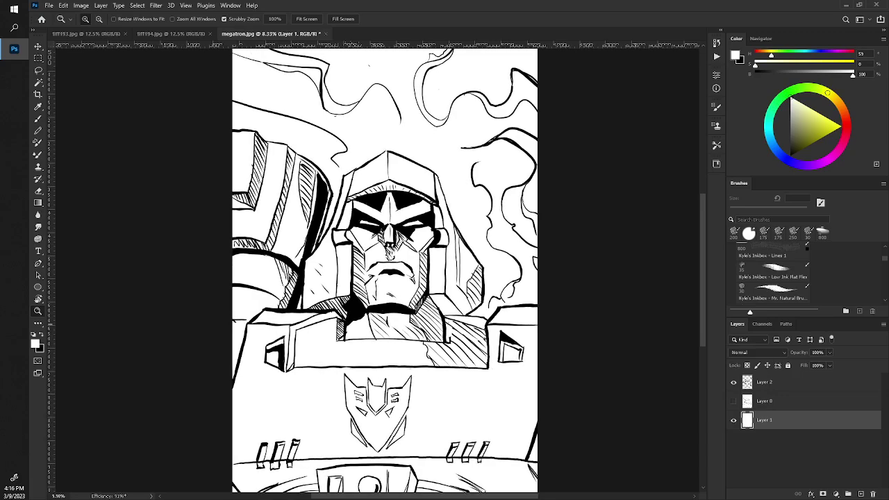
scroll(384, 271, up, 3)
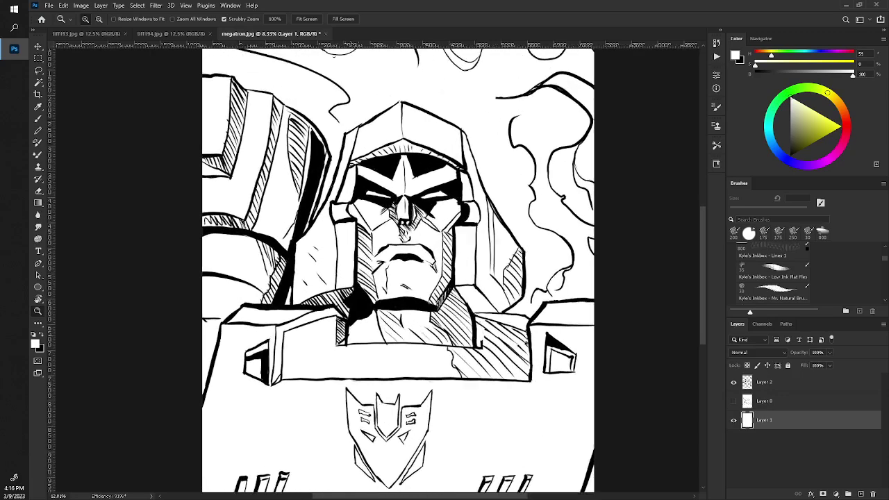
click(773, 292)
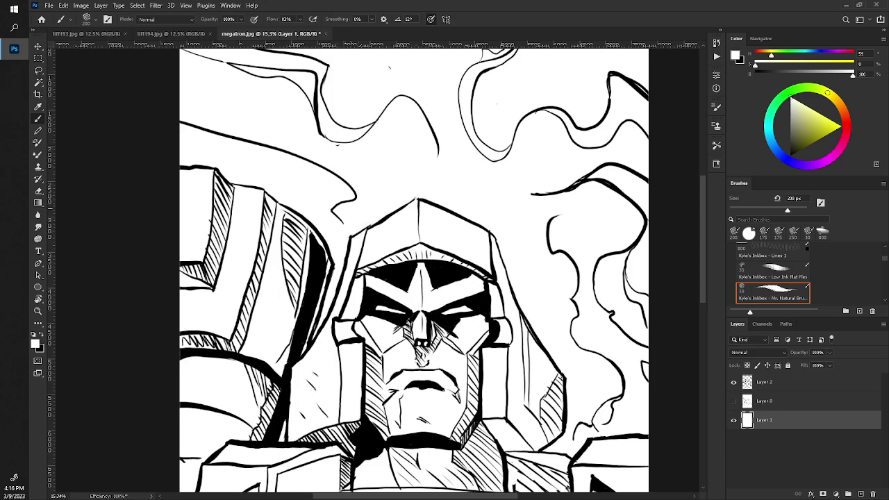
- Make Layer 2 active and set the painting colour back to near-black
click(760, 384)
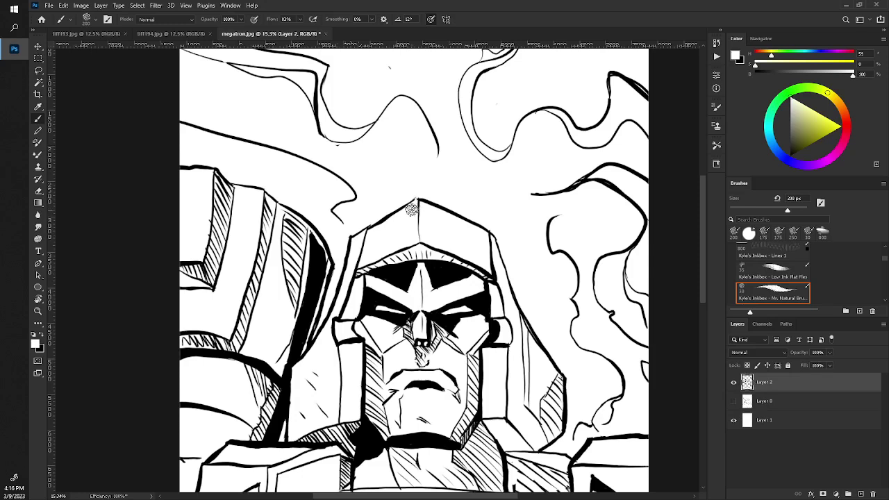
click(812, 116)
click(782, 155)
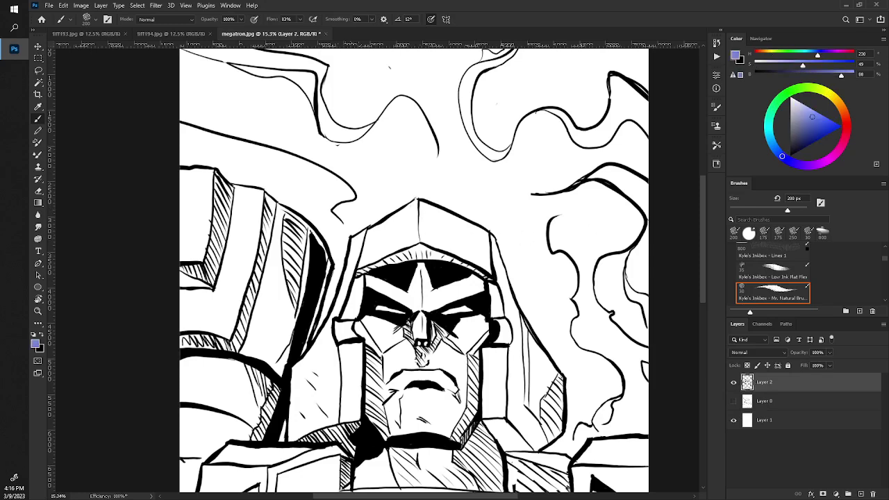
click(826, 93)
click(789, 155)
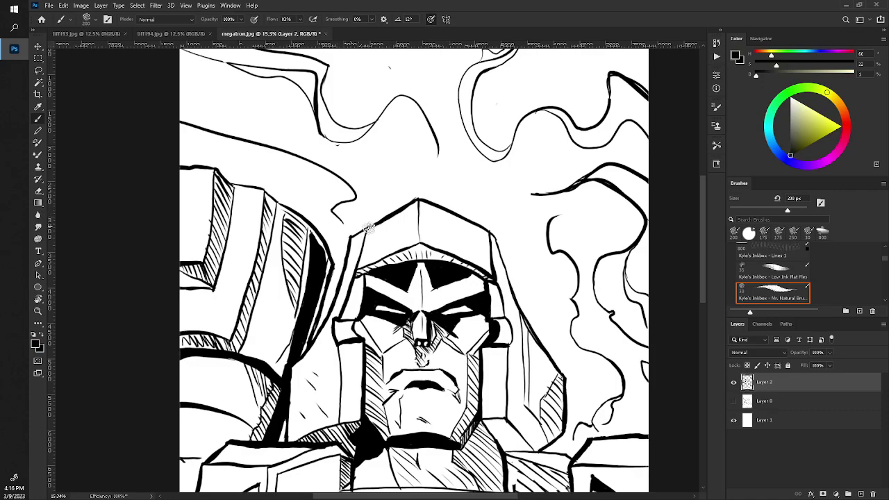
- Zoom in and thicken the ink on the left shoulder block's inner vertical edge
key(z)
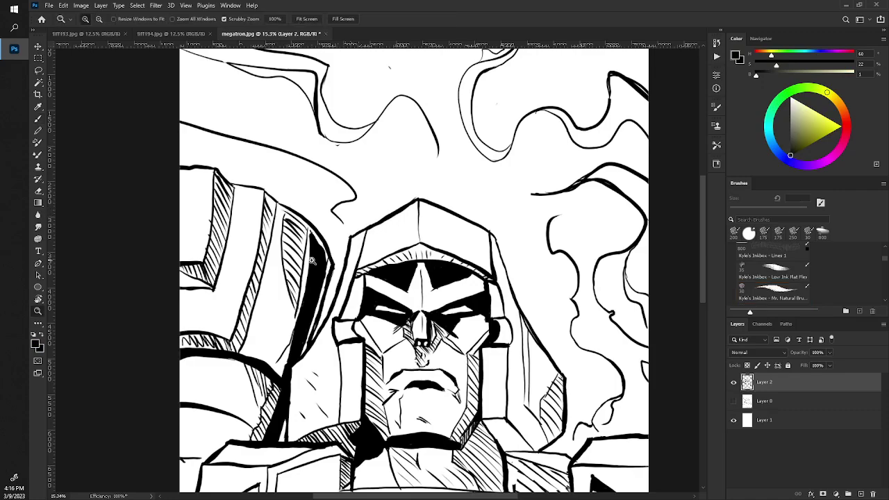
drag(351, 238, 282, 217)
key(b)
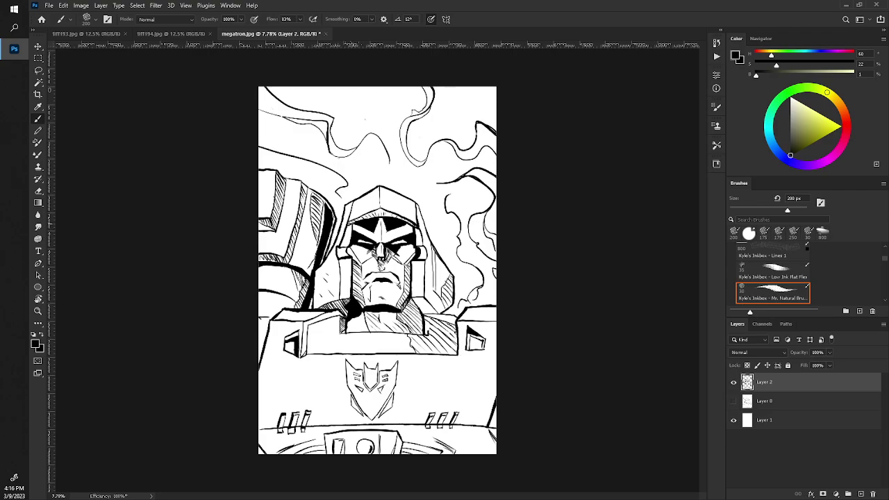
key(z)
mouse_move(368, 286)
mouse_down()
mouse_move(370, 333)
mouse_move(421, 306)
mouse_up()
key(b)
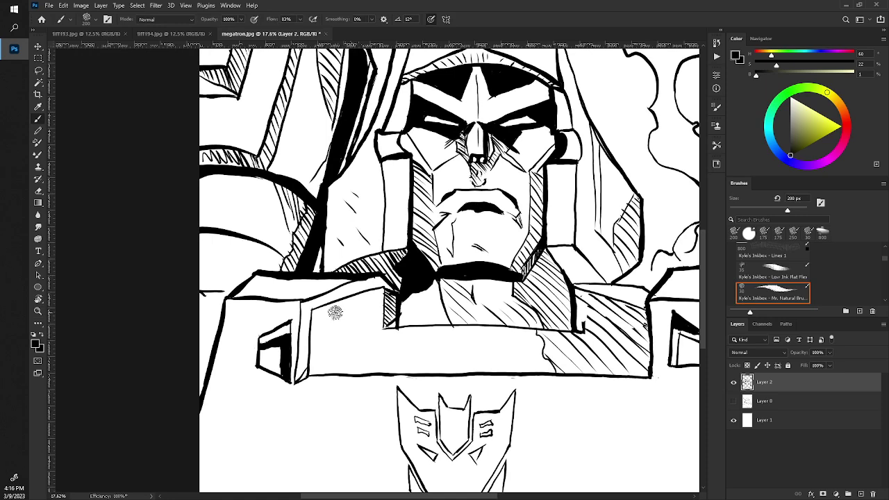
mouse_move(306, 366)
mouse_down()
mouse_move(307, 327)
mouse_move(295, 379)
mouse_move(311, 309)
mouse_up()
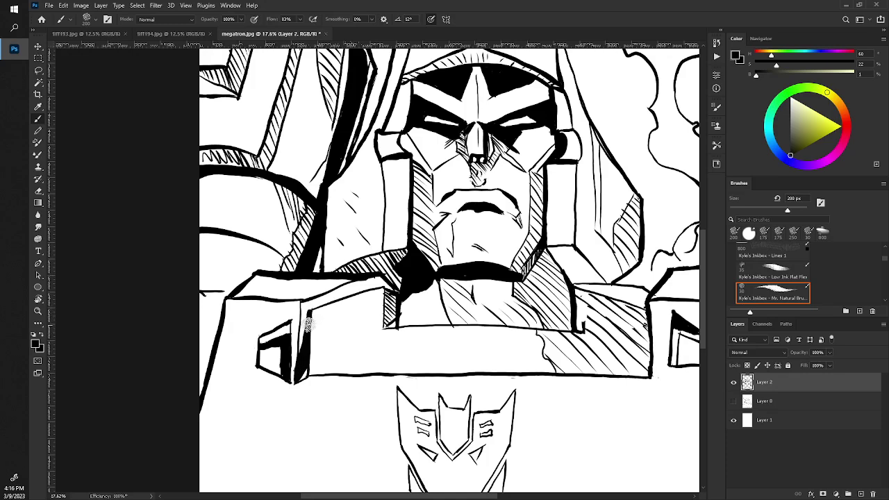
key(e)
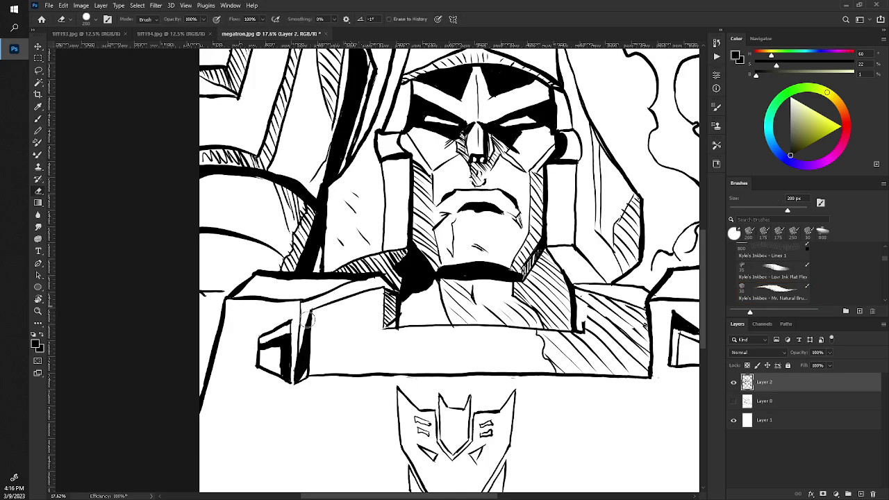
key(z)
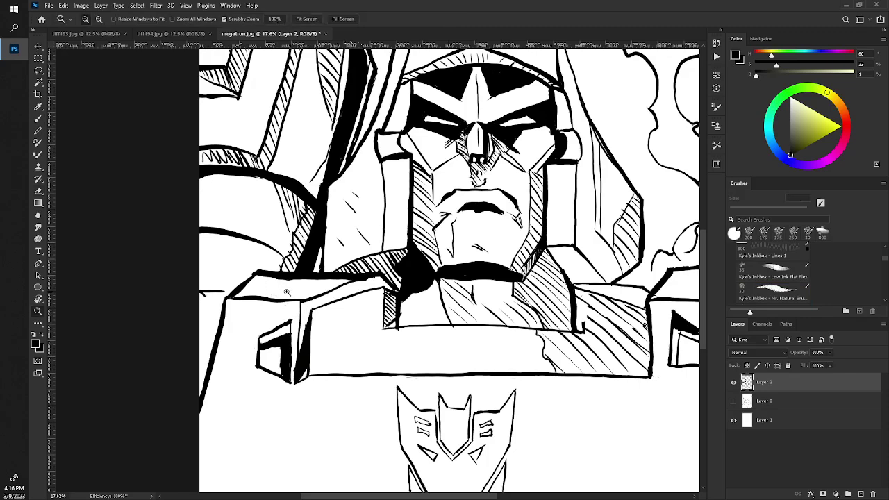
drag(280, 287, 247, 245)
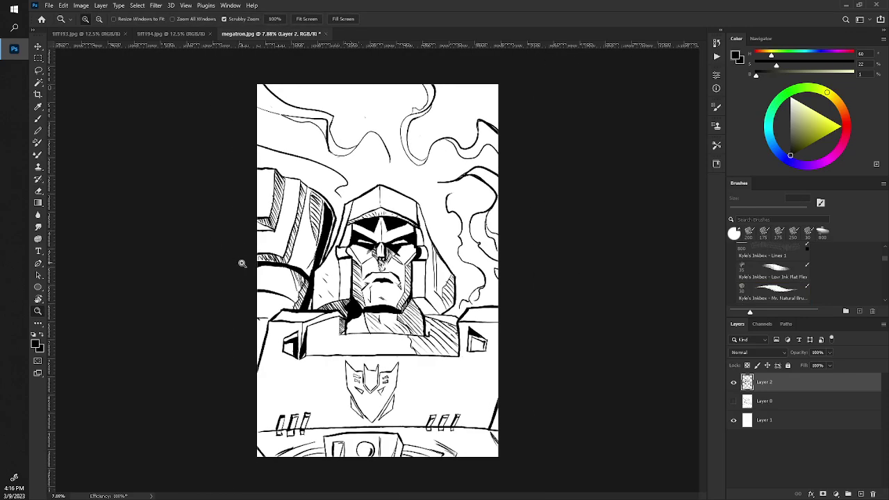
key(e)
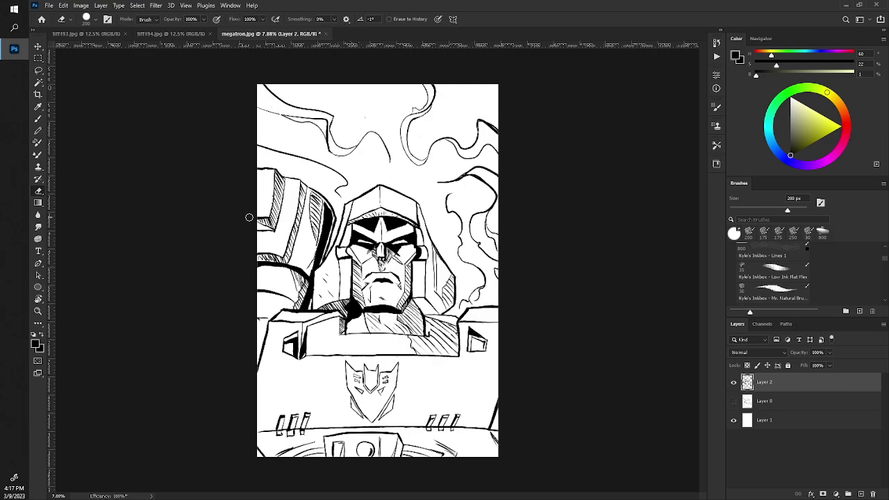
scroll(356, 253, up, 2)
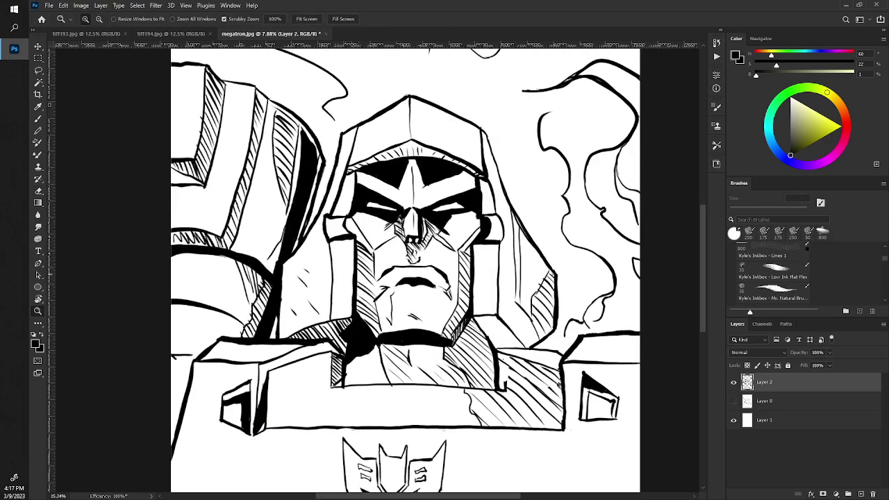
scroll(357, 253, up, 2)
scroll(356, 253, up, 1)
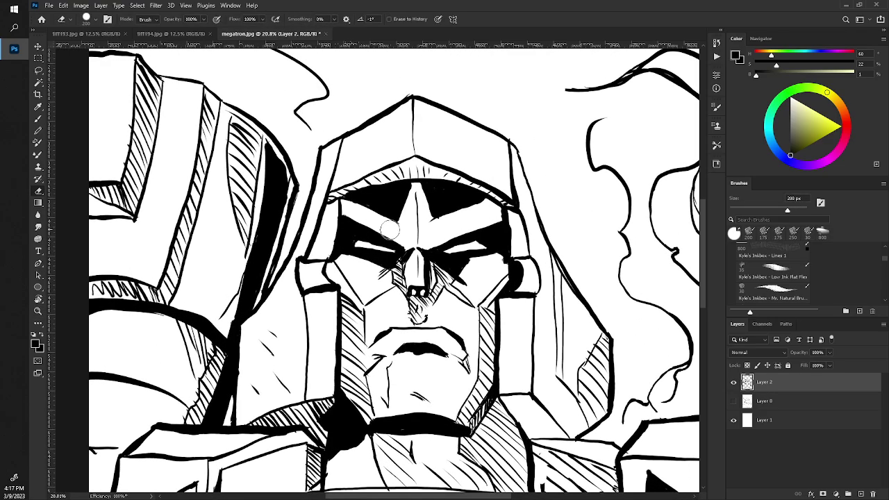
key(b)
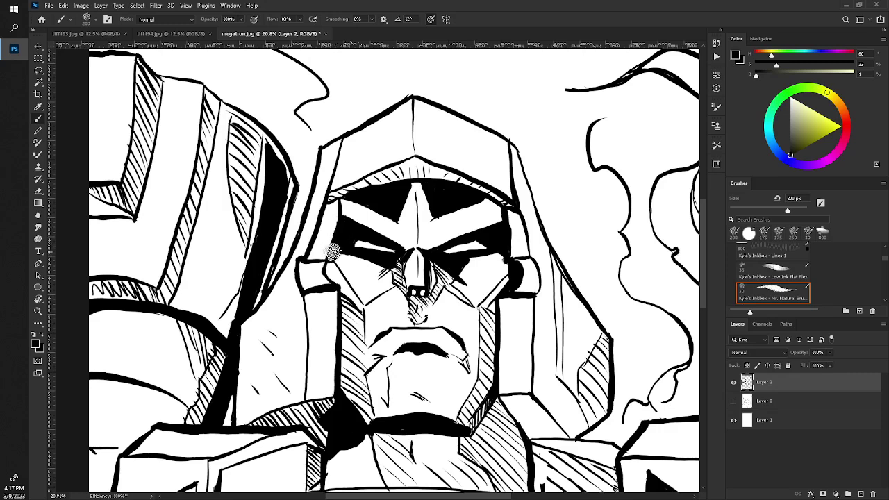
key(ctrl+0)
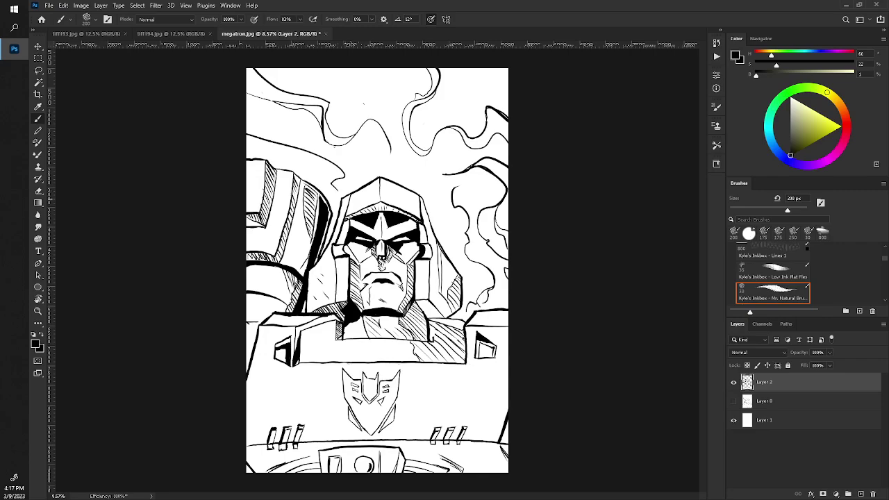
- Zoom out to the whole page, then back in on Megatron's face and helmet
drag(335, 229, 389, 229)
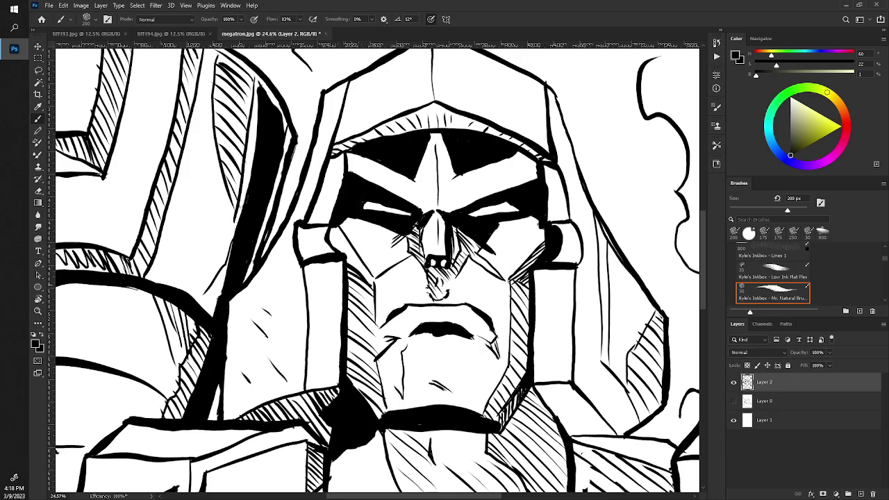
key(z)
drag(347, 264, 277, 264)
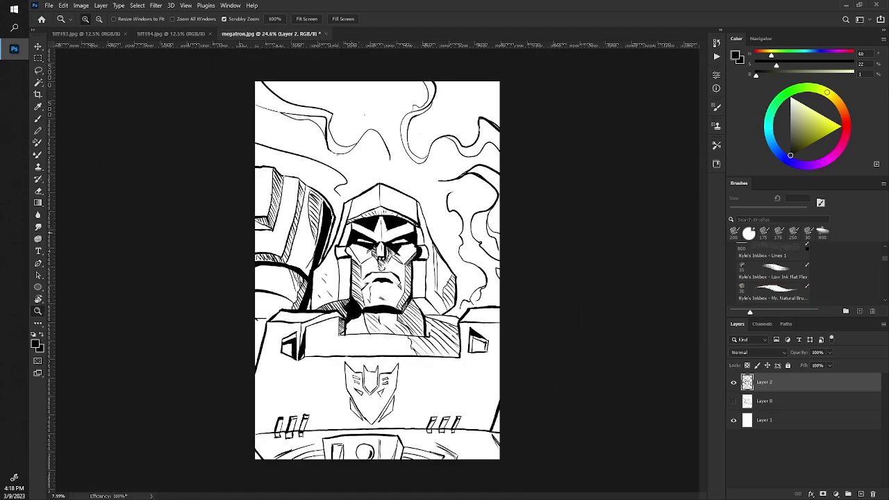
drag(372, 243, 379, 244)
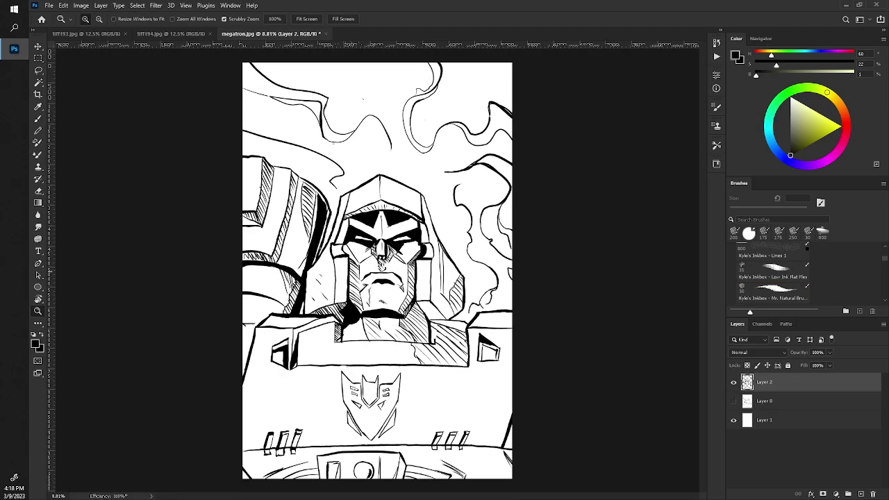
drag(380, 266, 381, 269)
drag(380, 268, 389, 268)
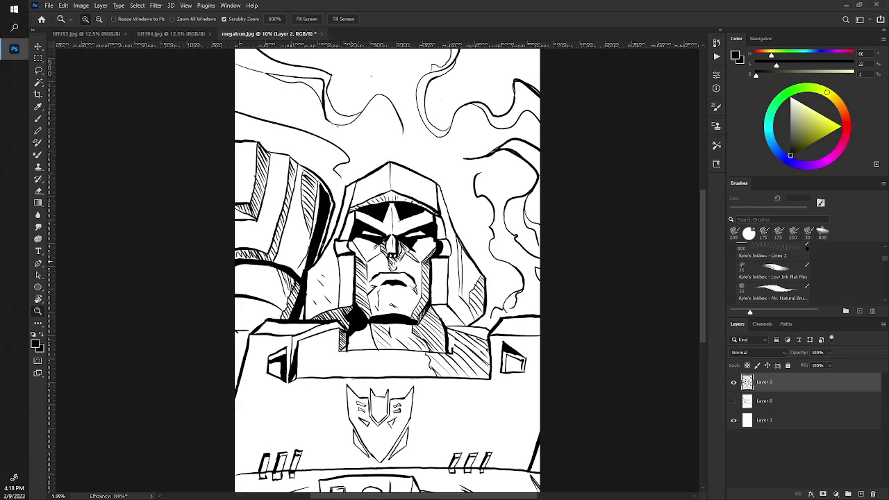
drag(277, 233, 326, 233)
- Ink a small hook on the smoke curl above the helmet, erase part, and redraw it
key(b)
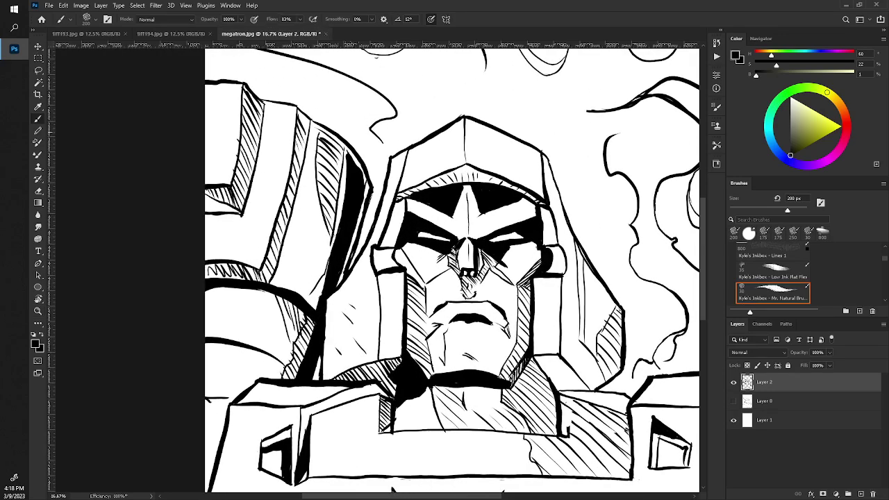
mouse_move(371, 127)
mouse_down()
mouse_move(412, 129)
mouse_move(401, 133)
mouse_up()
key(e)
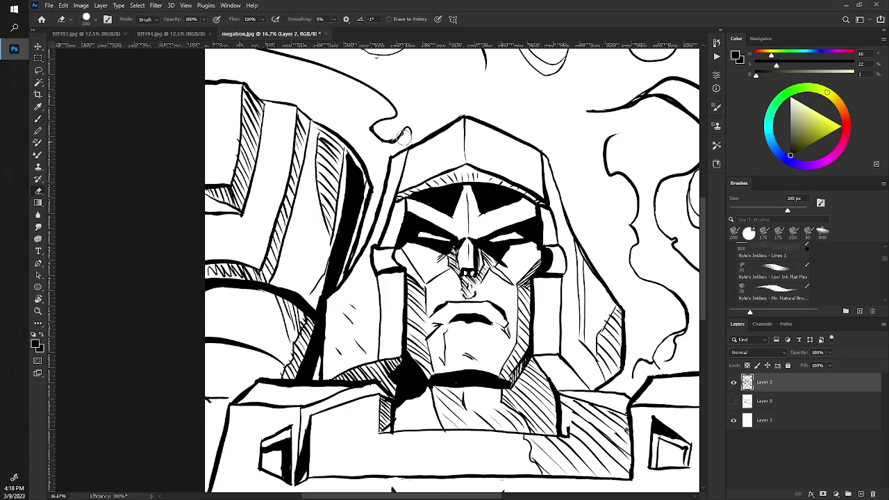
drag(403, 137, 375, 144)
key(b)
mouse_move(371, 128)
mouse_down()
mouse_move(393, 139)
mouse_move(402, 131)
mouse_up()
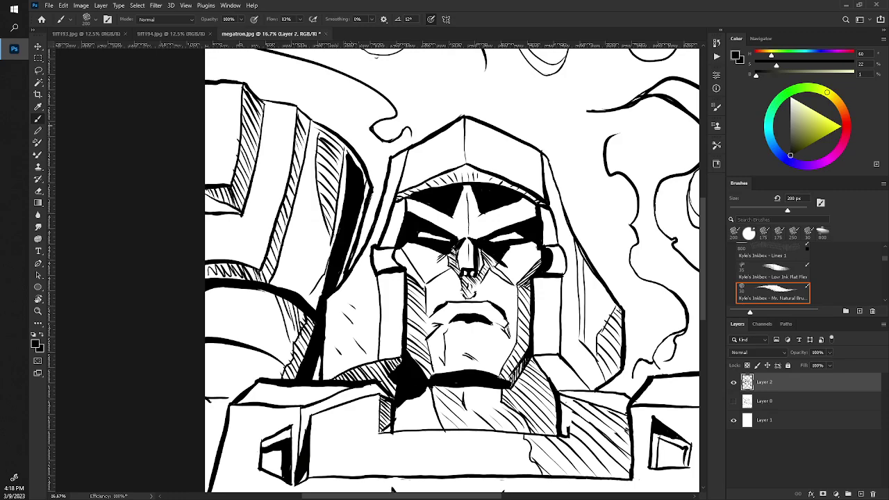
- Zoom onto the head with the Mr. Natural brush and thicken the smoke outline right of the helmet
key(z)
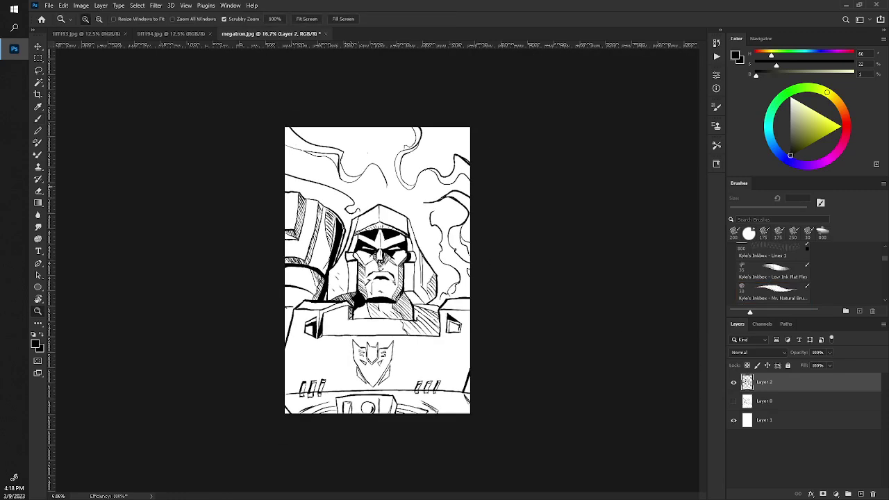
mouse_move(340, 258)
mouse_down()
mouse_move(264, 257)
mouse_move(273, 257)
mouse_up()
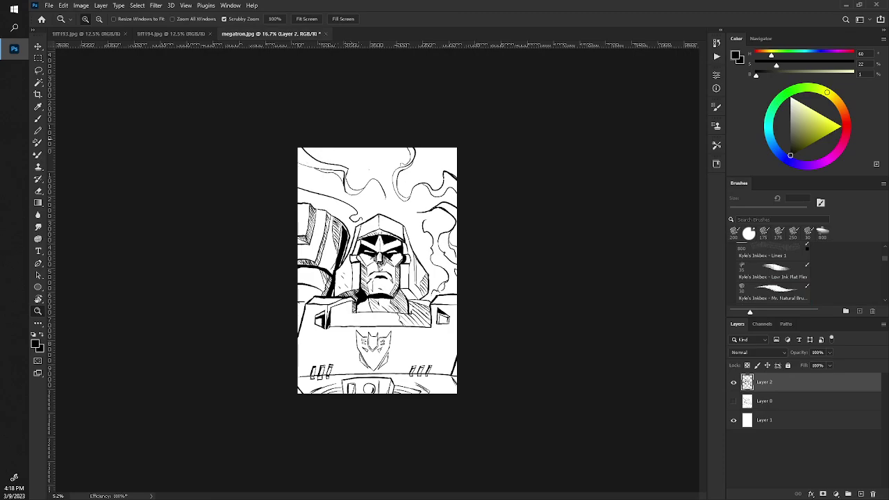
drag(340, 247, 410, 248)
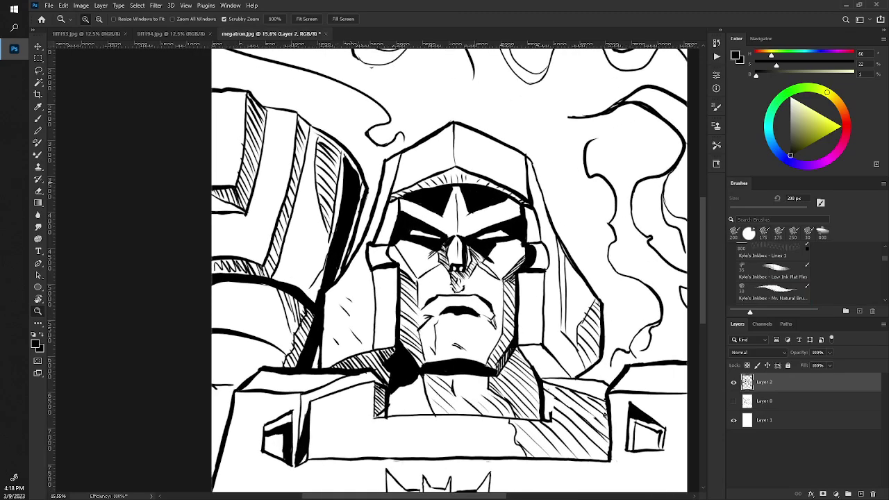
click(772, 292)
drag(486, 278, 409, 320)
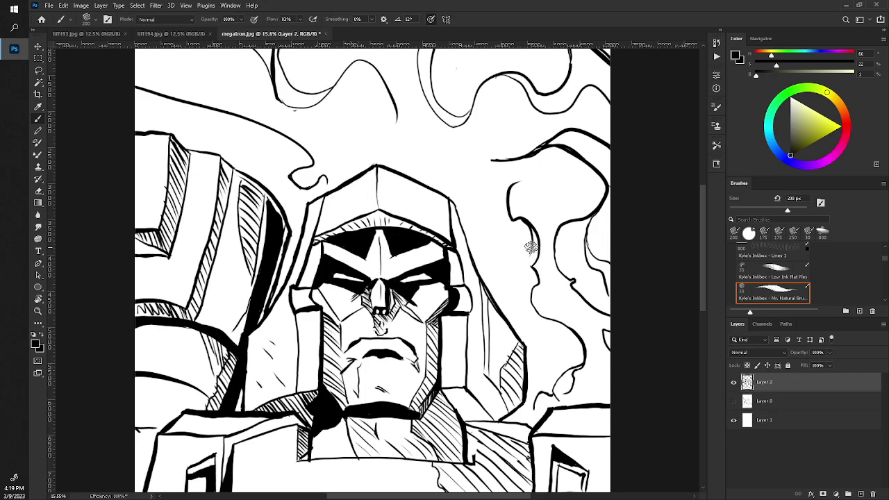
drag(518, 208, 531, 285)
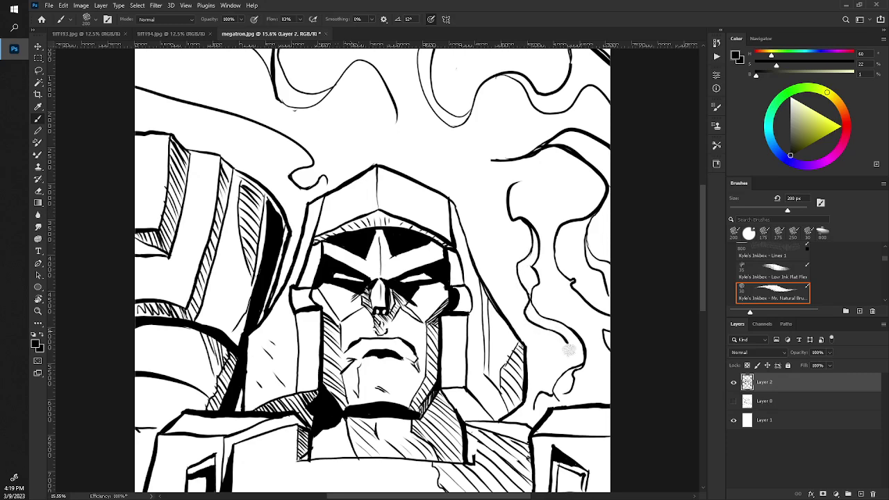
- Darken the lower right smoke outline, add hatch marks beside it, and zoom out
drag(568, 349, 566, 375)
mouse_move(586, 384)
mouse_down()
mouse_move(588, 393)
mouse_move(576, 379)
mouse_move(581, 370)
mouse_up()
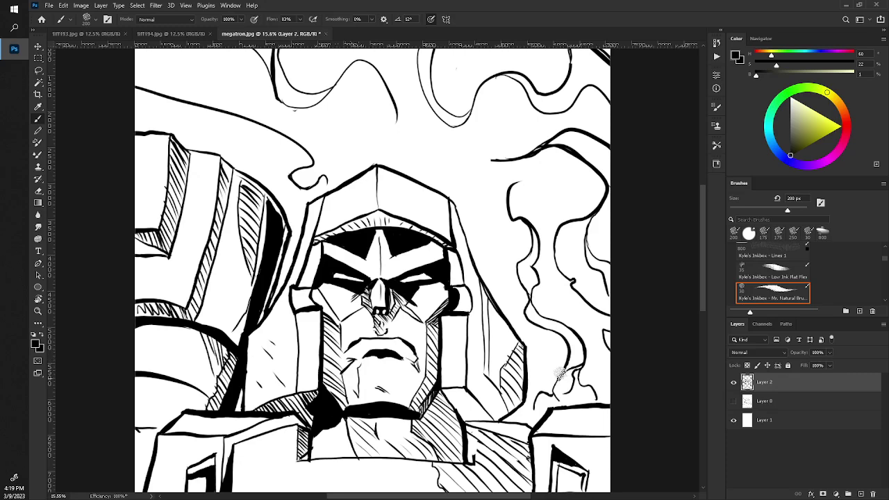
key(e)
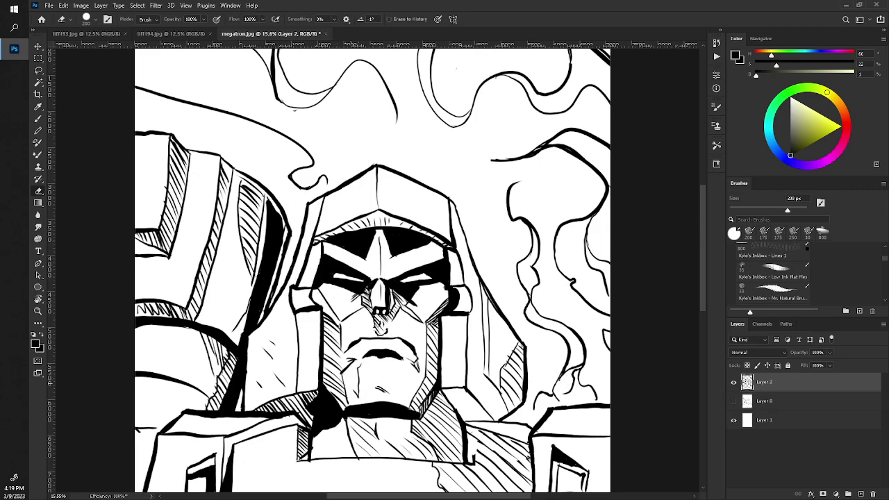
key(z)
mouse_move(382, 221)
mouse_down()
mouse_move(337, 291)
mouse_move(400, 271)
mouse_up()
key(e)
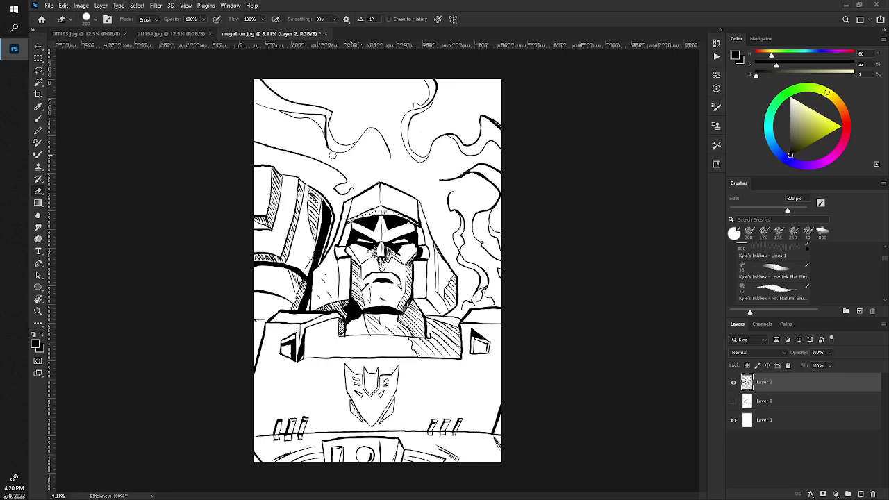
- Ink a short stroke along the helmet's right edge, undoing a stray erase nearby
click(772, 292)
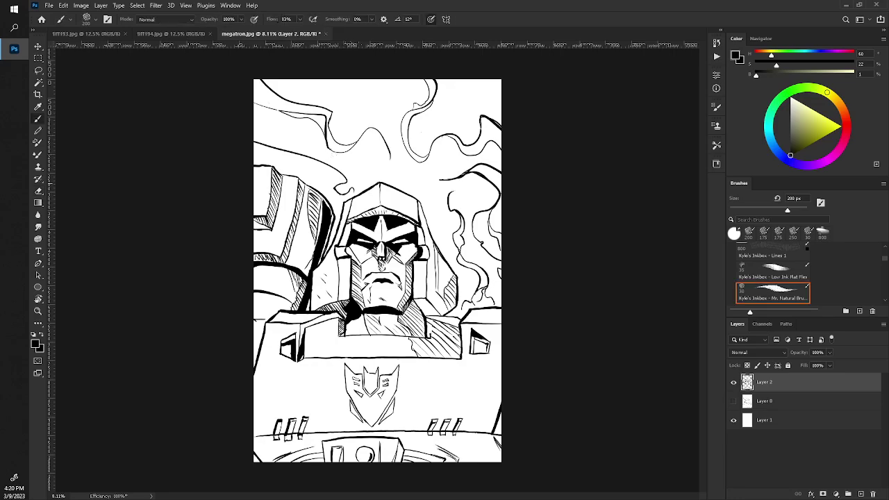
drag(349, 199, 389, 200)
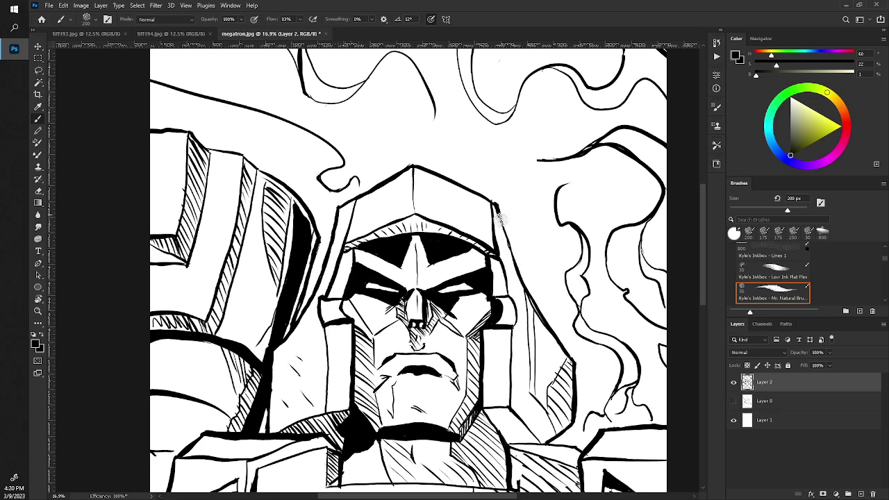
drag(499, 218, 519, 268)
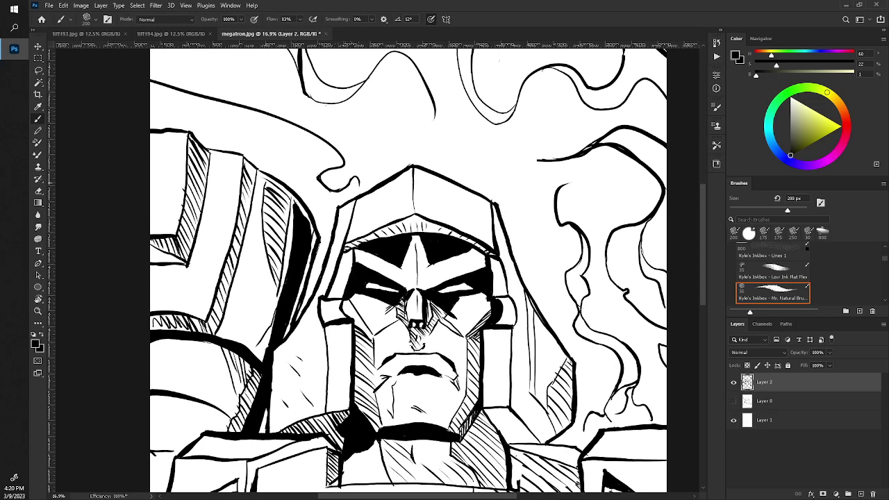
key(e)
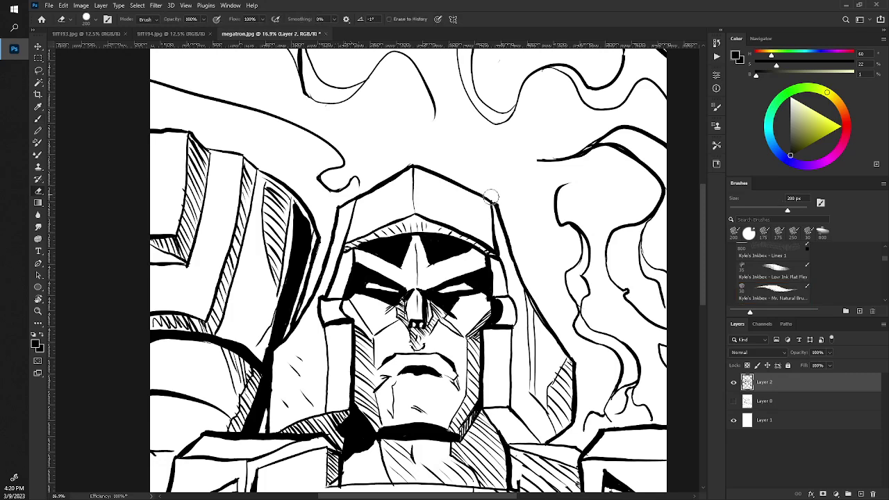
drag(484, 193, 501, 207)
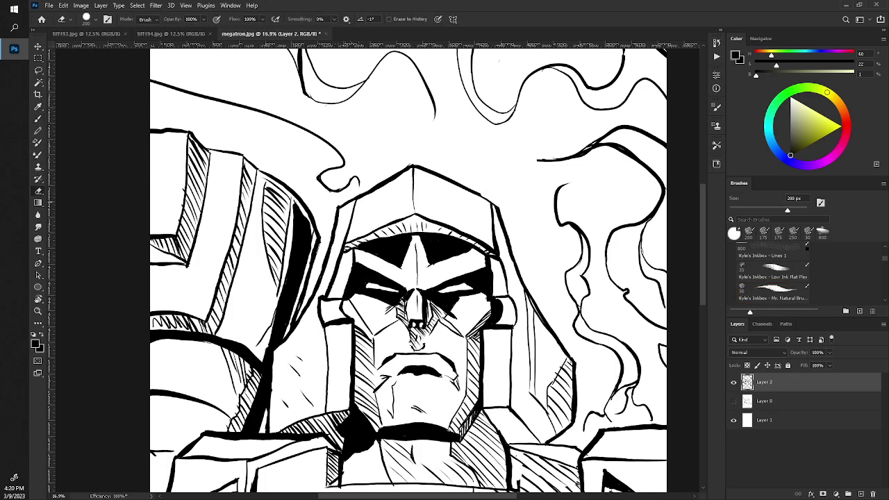
key(ctrl+z)
- Darken the hatching below the right cheek and zoom out to the whole page
key(b)
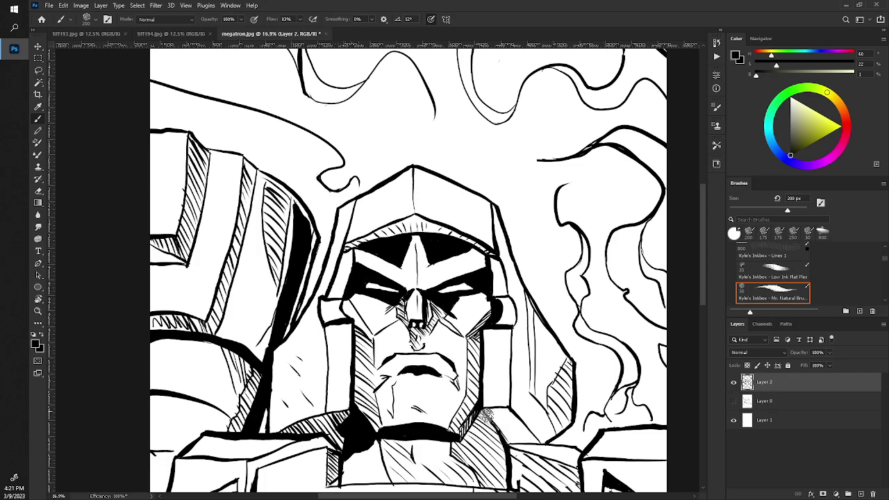
drag(489, 417, 477, 404)
key(z)
drag(389, 305, 266, 306)
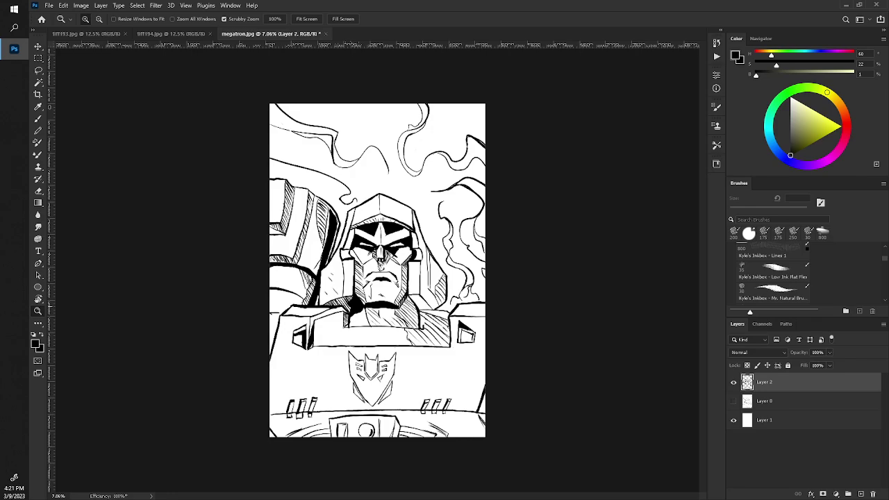
drag(319, 278, 486, 278)
key(b)
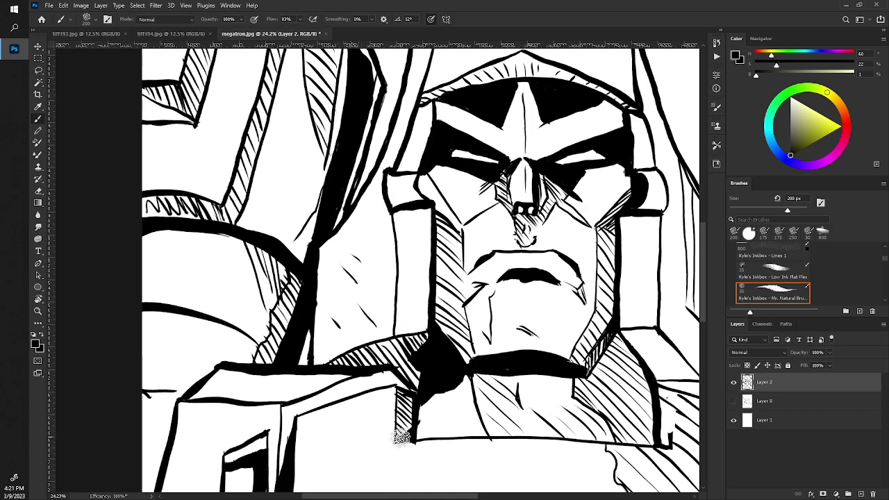
key(e)
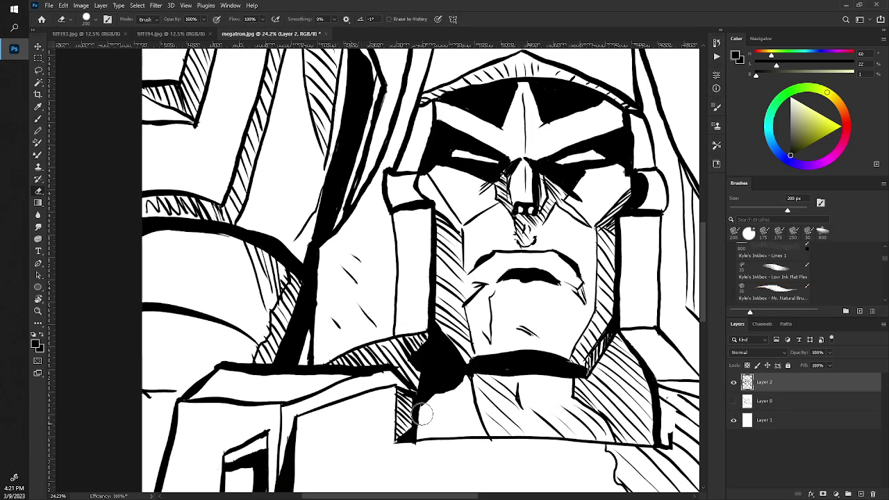
key(comma)
scroll(423, 417, down, 5)
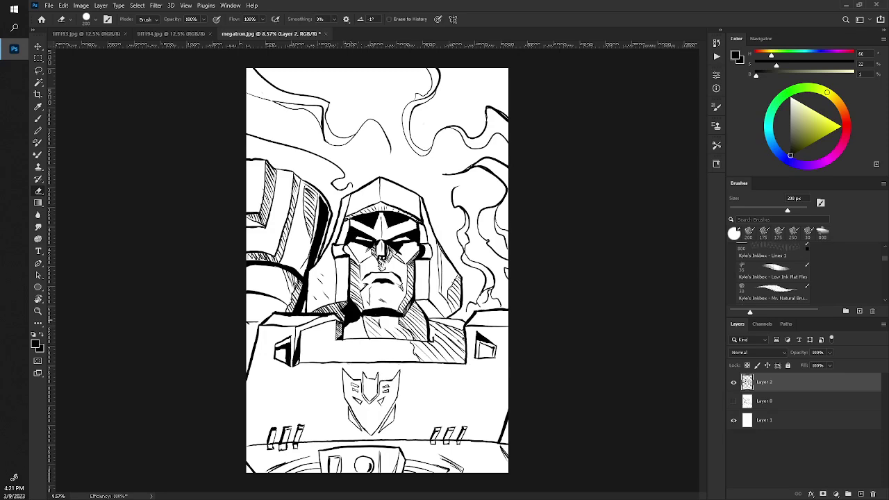
key(l)
mouse_move(474, 360)
mouse_down()
mouse_move(498, 374)
mouse_move(472, 361)
mouse_up()
key(v)
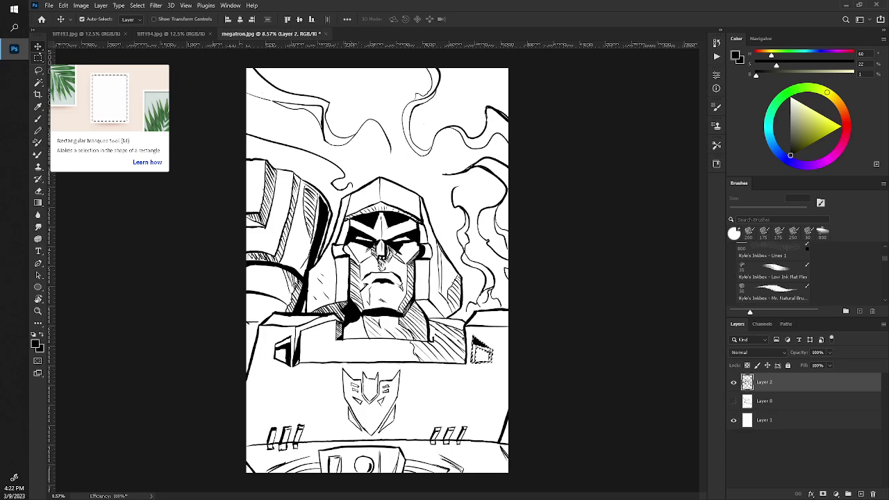
key(ctrl+d)
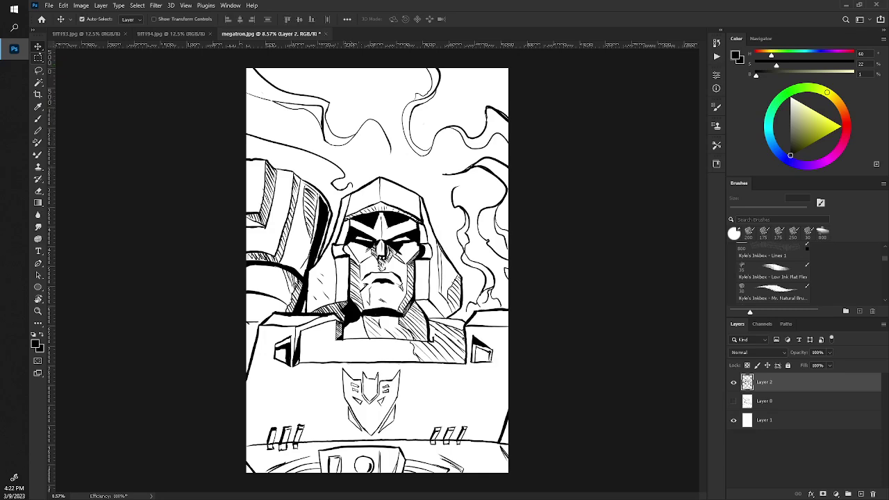
- Thicken the bottom and vertical edges of the right shoulder box
click(285, 380)
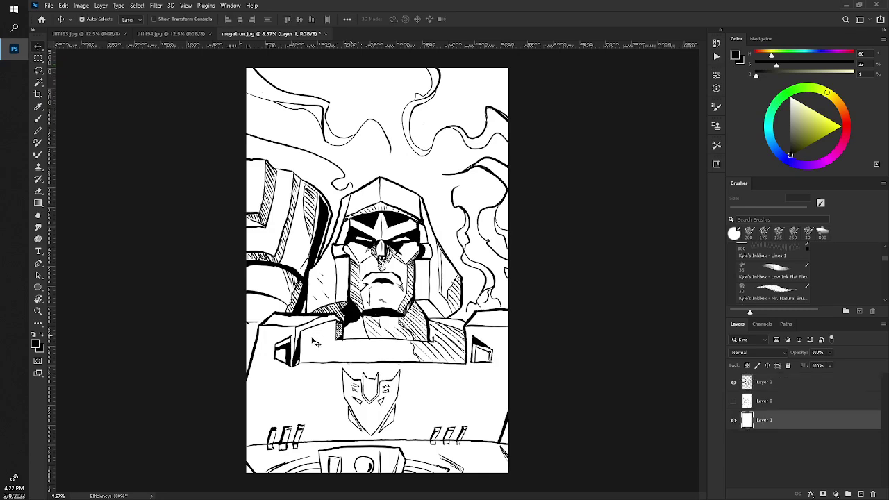
key(b)
key(z)
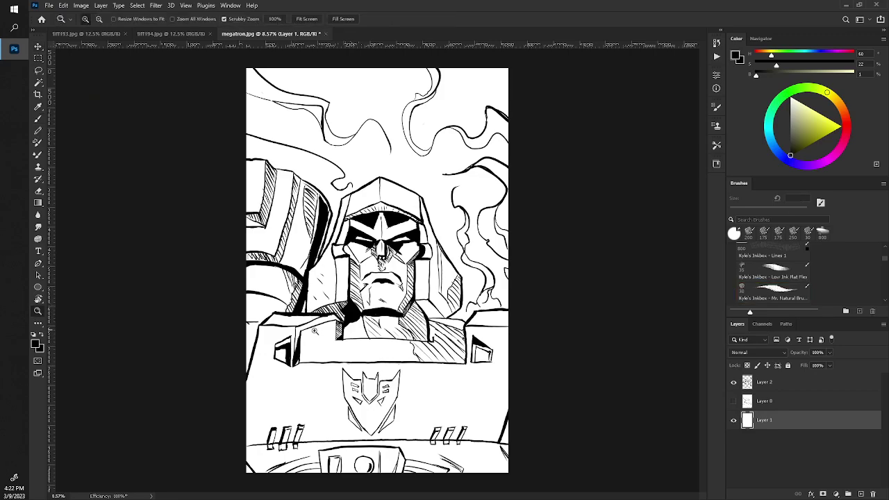
drag(316, 346, 328, 336)
key(b)
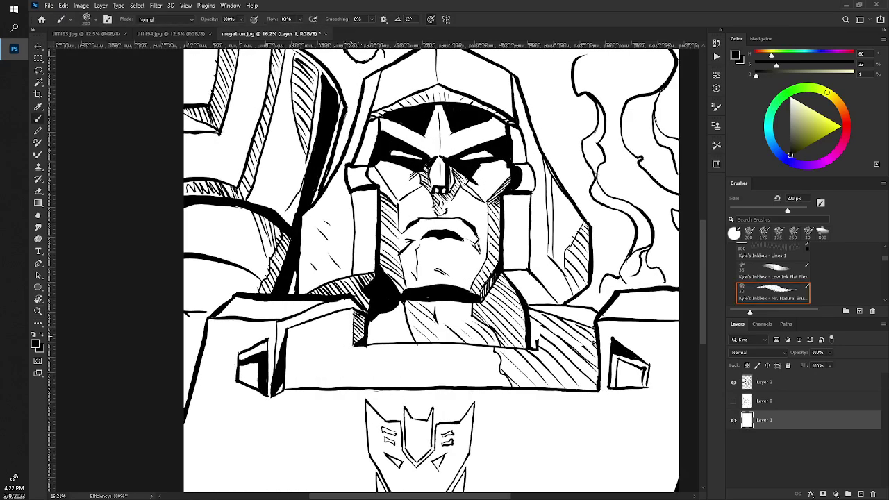
drag(642, 386, 606, 395)
mouse_move(644, 382)
mouse_down()
mouse_move(608, 391)
mouse_move(645, 382)
mouse_up()
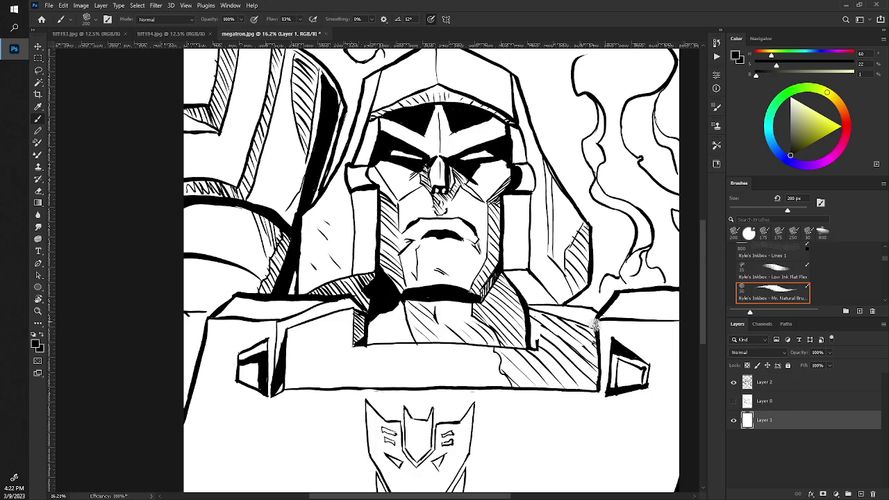
drag(595, 321, 596, 387)
scroll(345, 301, down, 5)
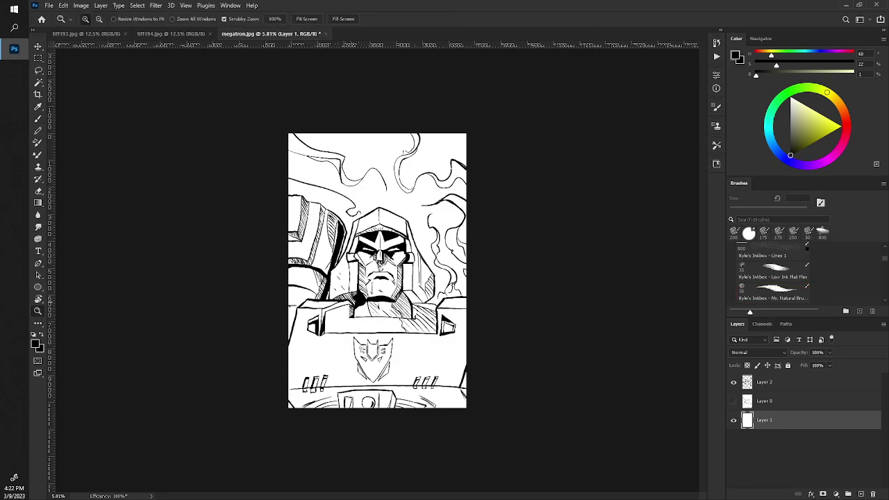
- Ink the triangular vent's top and left edges into bold strokes, then zoom out
drag(411, 301, 489, 297)
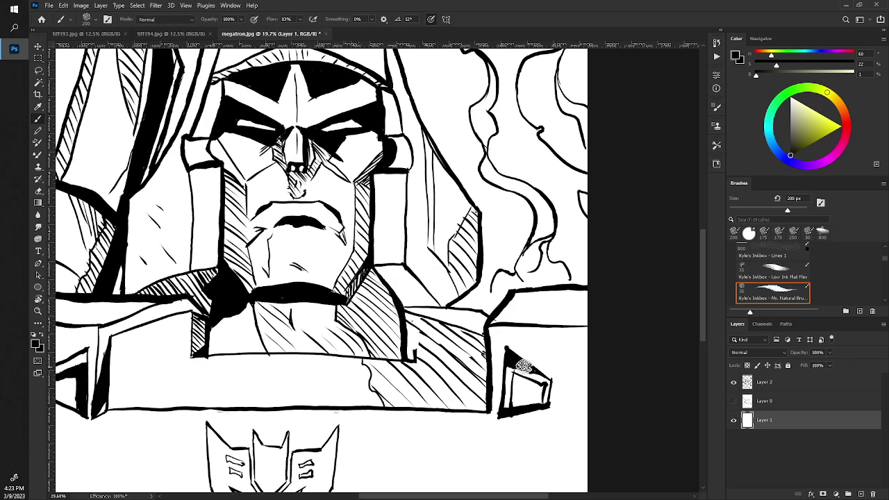
mouse_move(510, 359)
mouse_down()
mouse_move(545, 377)
mouse_move(509, 366)
mouse_move(550, 382)
mouse_move(549, 404)
mouse_up()
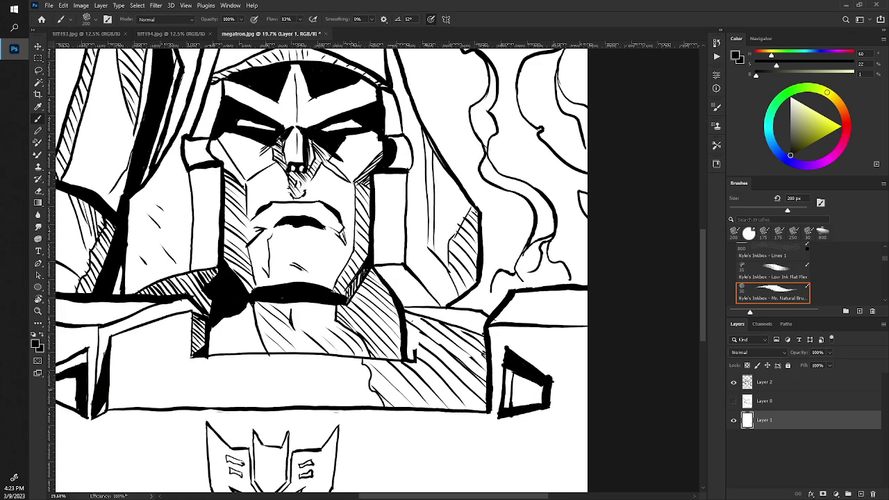
mouse_move(503, 356)
mouse_down()
mouse_move(505, 403)
mouse_move(508, 367)
mouse_up()
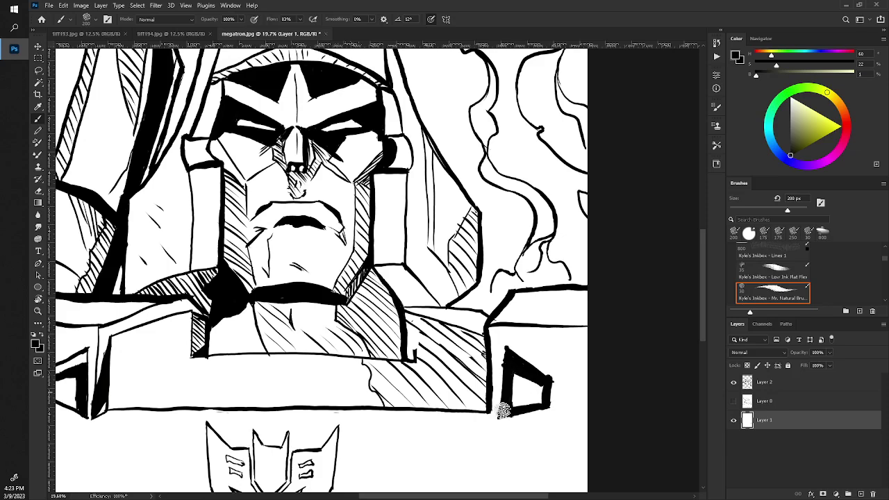
key(z)
mouse_move(506, 406)
mouse_down()
mouse_move(416, 407)
mouse_move(458, 407)
mouse_up()
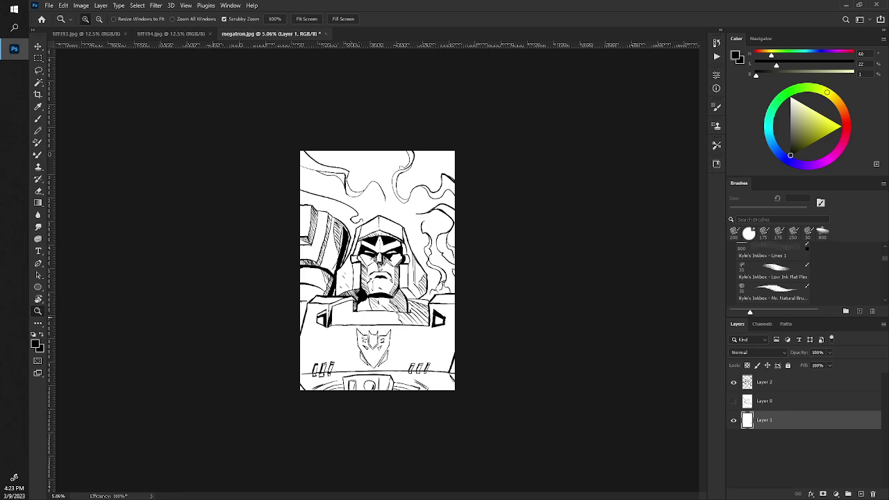
- Erase the black fill inside the right shoulder vent and thin its left inner stroke
drag(396, 299, 445, 298)
key(b)
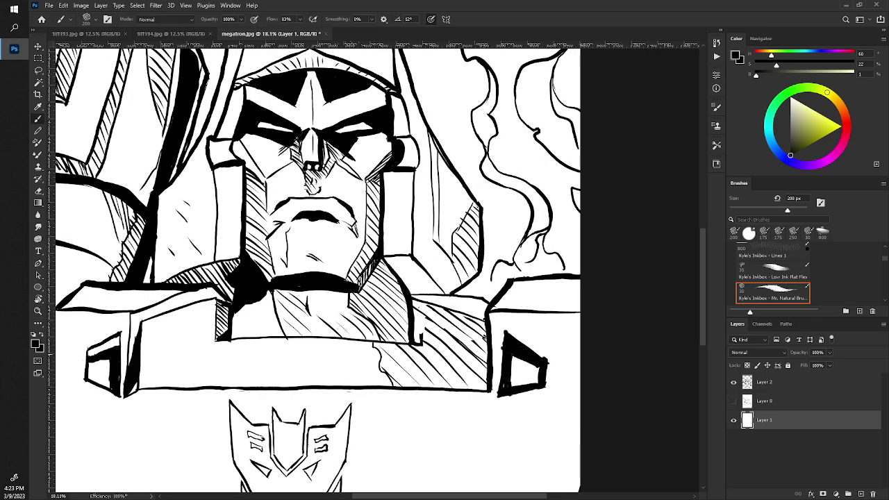
key(e)
mouse_move(510, 336)
mouse_down()
mouse_move(538, 362)
mouse_move(510, 341)
mouse_move(525, 353)
mouse_move(510, 344)
mouse_move(518, 358)
mouse_up()
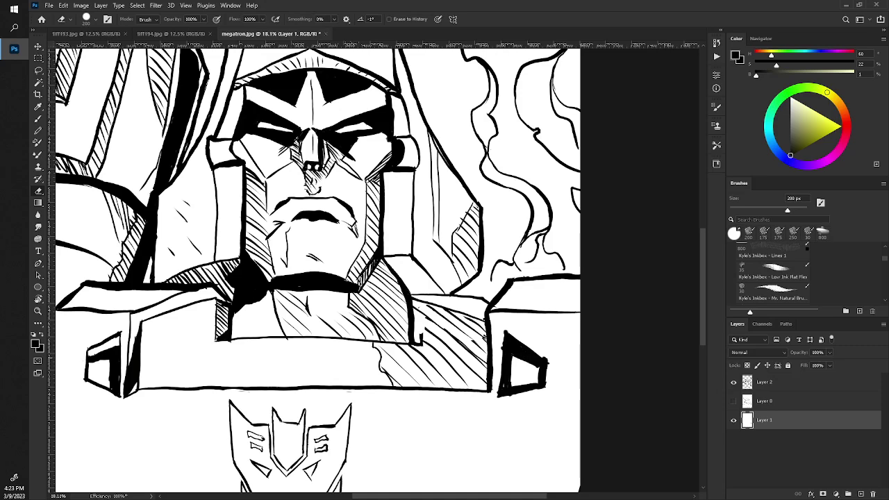
drag(508, 352, 508, 386)
drag(514, 350, 543, 362)
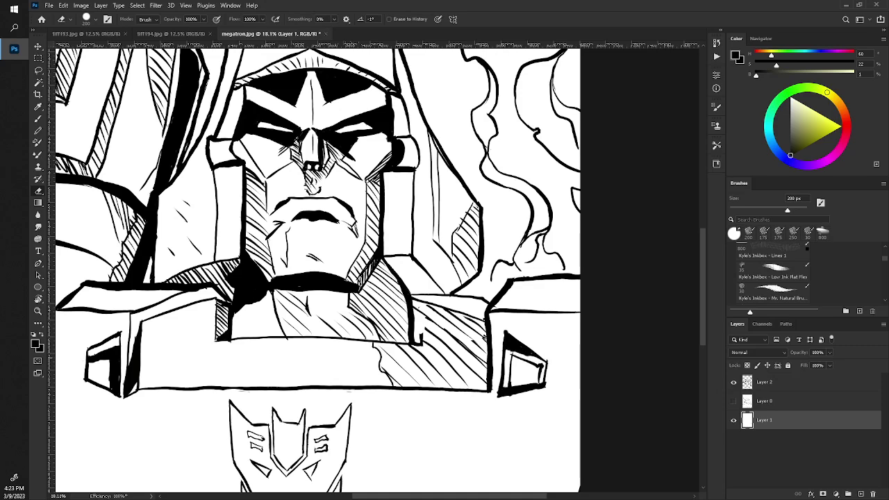
click(755, 387)
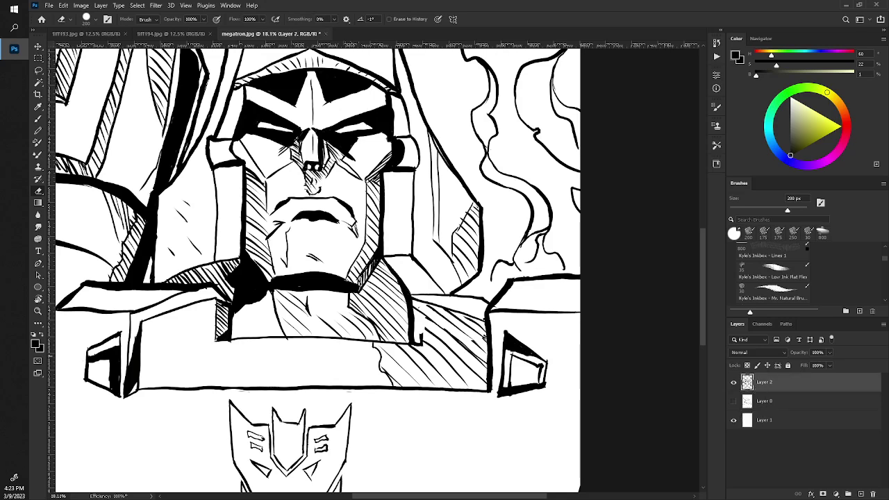
mouse_move(502, 339)
mouse_down()
mouse_move(545, 366)
mouse_move(501, 345)
mouse_move(505, 389)
mouse_move(506, 378)
mouse_up()
- Paint the vent's right edge solid black and fit the whole page in view
key(b)
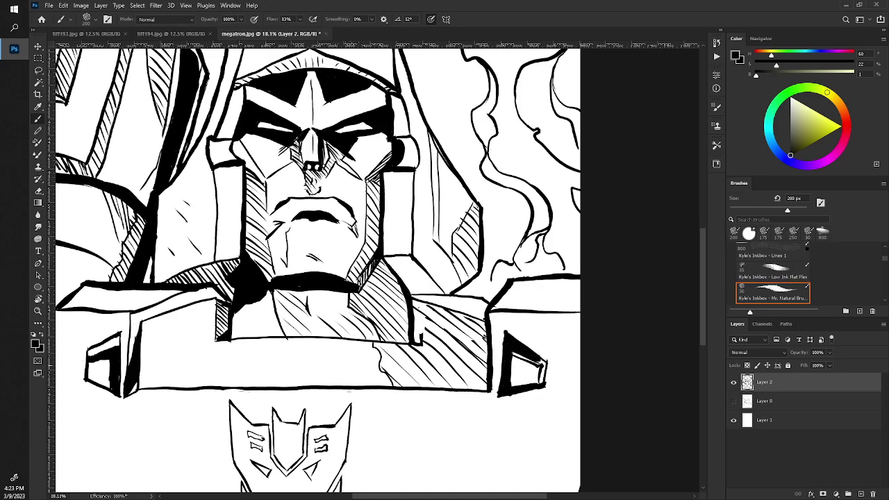
drag(541, 355, 542, 384)
key(e)
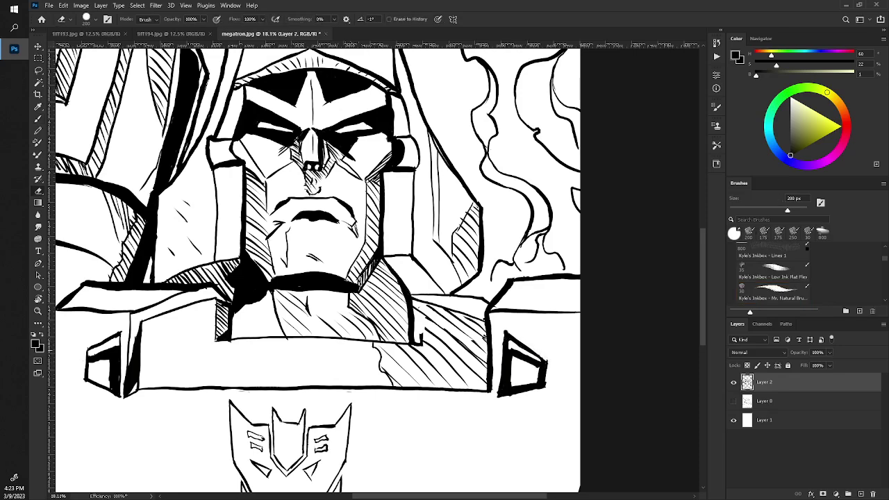
key(ctrl+0)
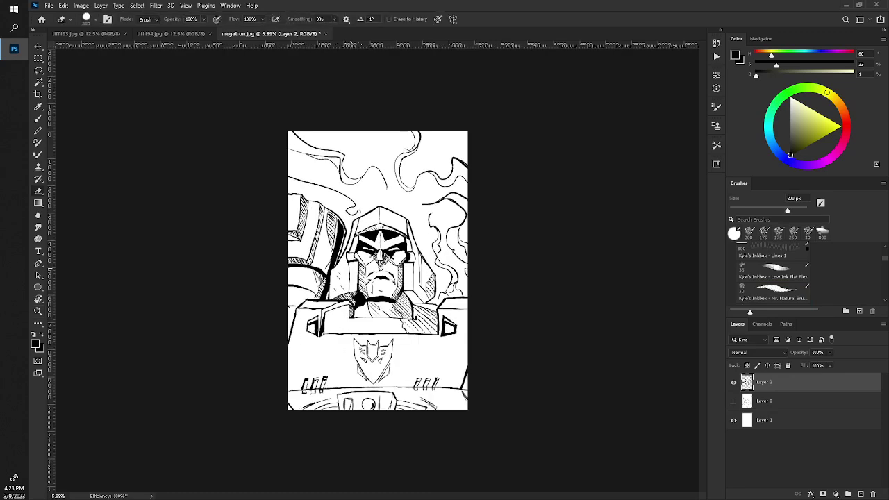
- Zoom in on the Decepticon emblem and ink a first signature with hatching beside it
scroll(332, 296, up, 5)
scroll(387, 236, down, 3)
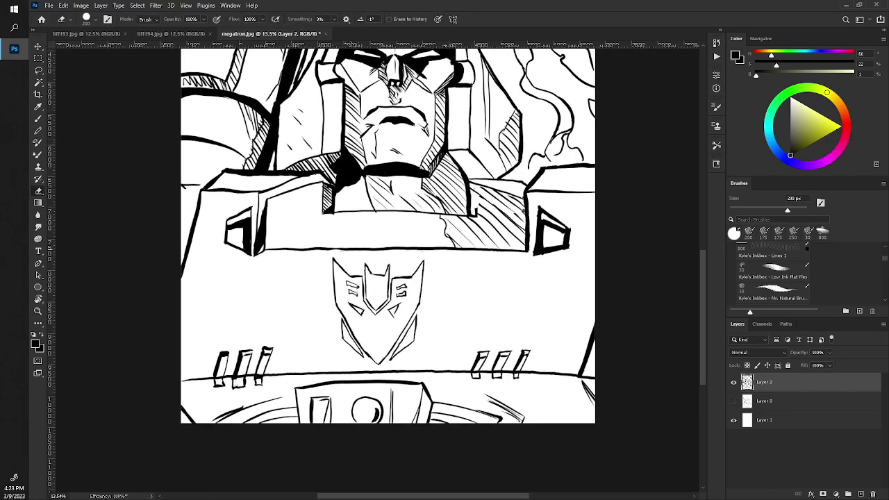
scroll(601, 340, up, 2)
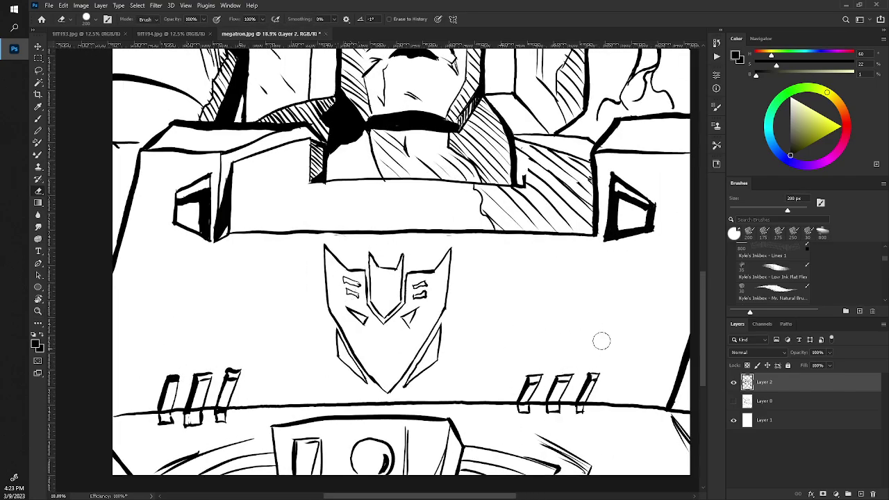
scroll(602, 340, right, 3)
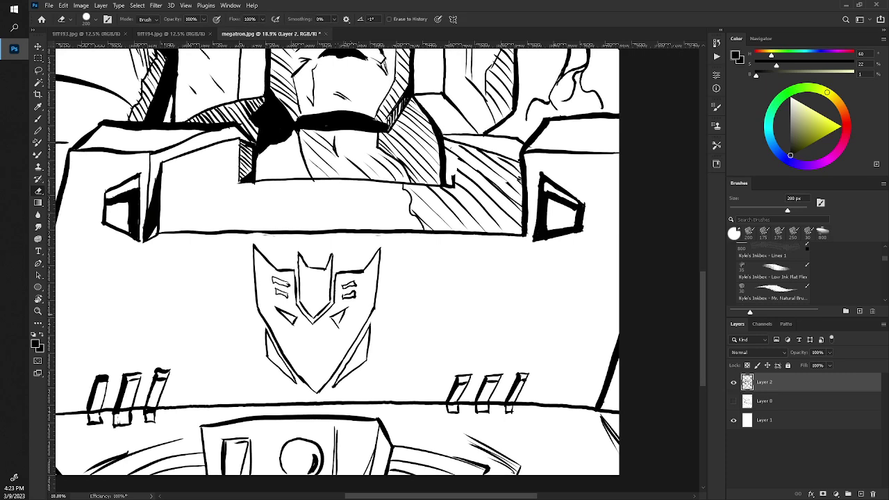
key(b)
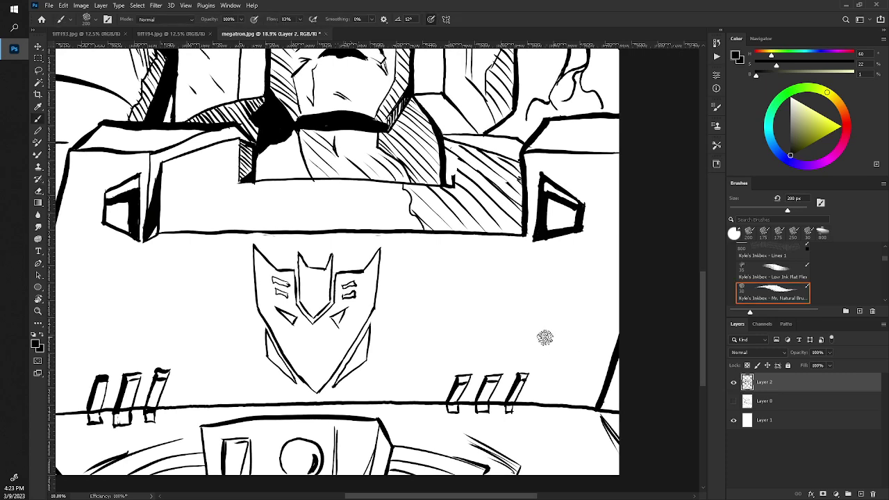
mouse_move(521, 319)
mouse_down()
mouse_move(541, 306)
mouse_move(599, 304)
mouse_up()
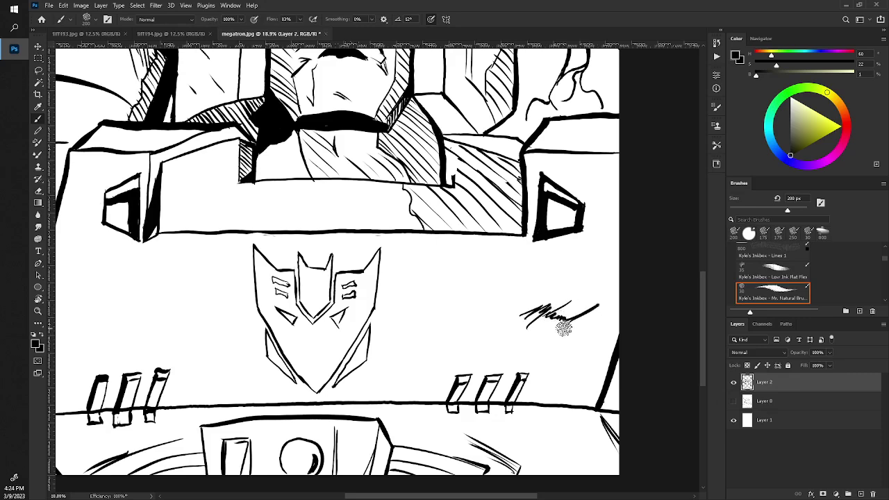
mouse_move(517, 337)
mouse_down()
mouse_move(555, 316)
mouse_move(570, 332)
mouse_up()
- Undo the first attempt, redraw the cursive signature beside the emblem, and fit the page on screen
key(ctrl+z)
key(ctrl+z)
key(ctrl+z)
key(ctrl+z)
key(ctrl+z)
key(ctrl+z)
key(ctrl+z)
key(ctrl+z)
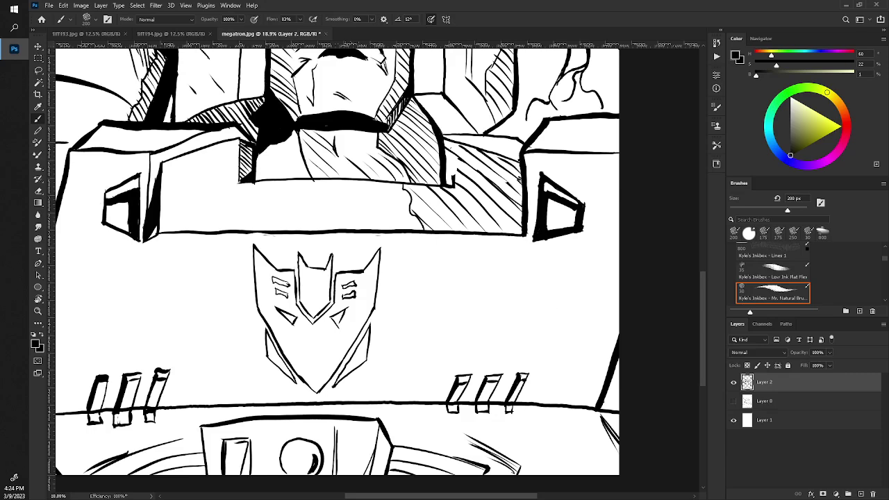
mouse_move(547, 313)
mouse_down()
mouse_move(592, 310)
mouse_move(584, 315)
mouse_move(594, 312)
mouse_move(594, 331)
mouse_up()
mouse_move(540, 326)
mouse_down()
mouse_move(588, 333)
mouse_move(559, 345)
mouse_move(597, 286)
mouse_move(587, 311)
mouse_move(543, 356)
mouse_move(557, 351)
mouse_up()
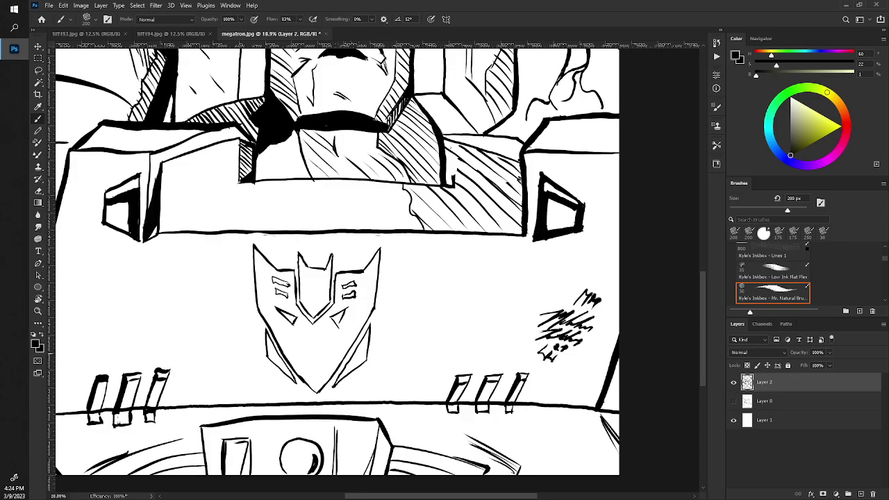
key(z)
key(ctrl+0)
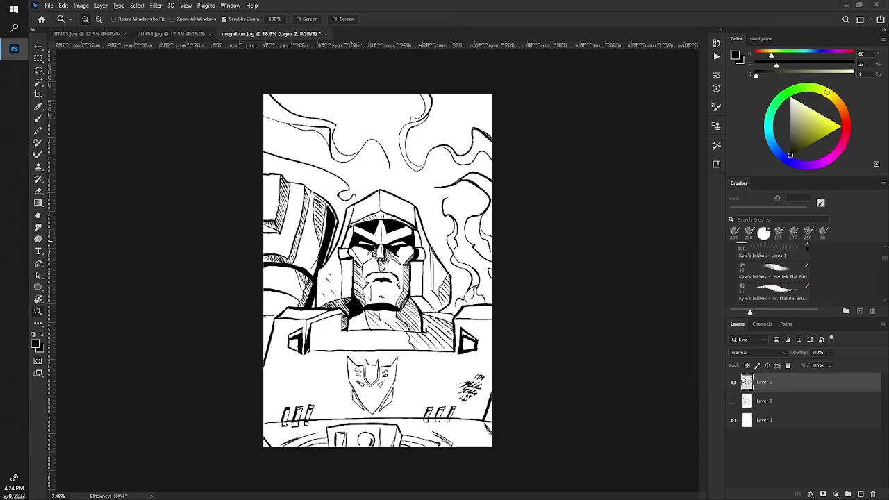
scroll(377, 266, up, 2)
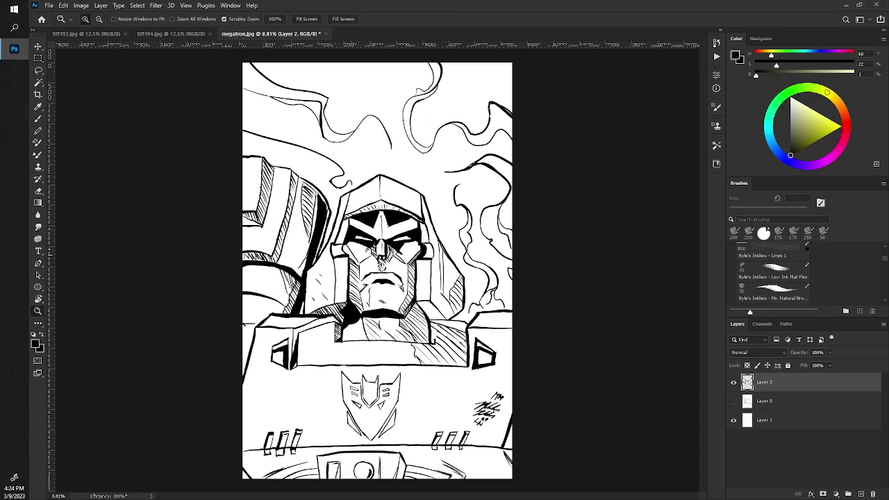
scroll(278, 261, up, 2)
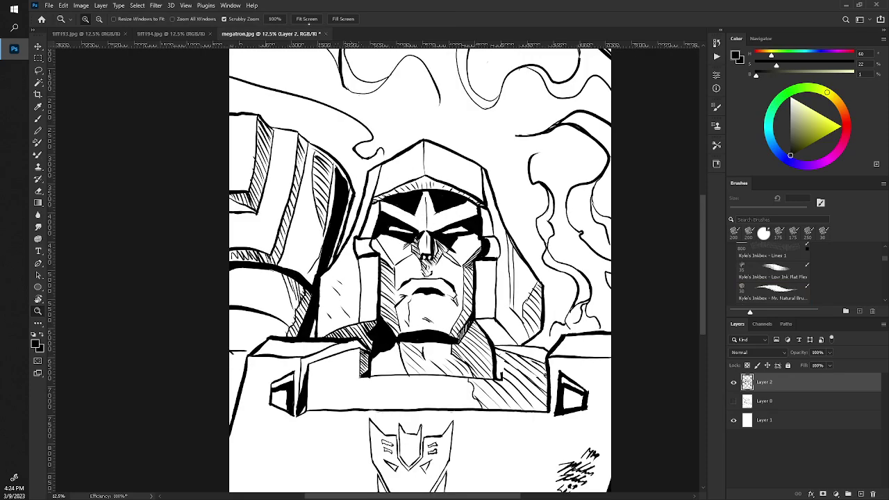
scroll(257, 248, down, 2)
key(b)
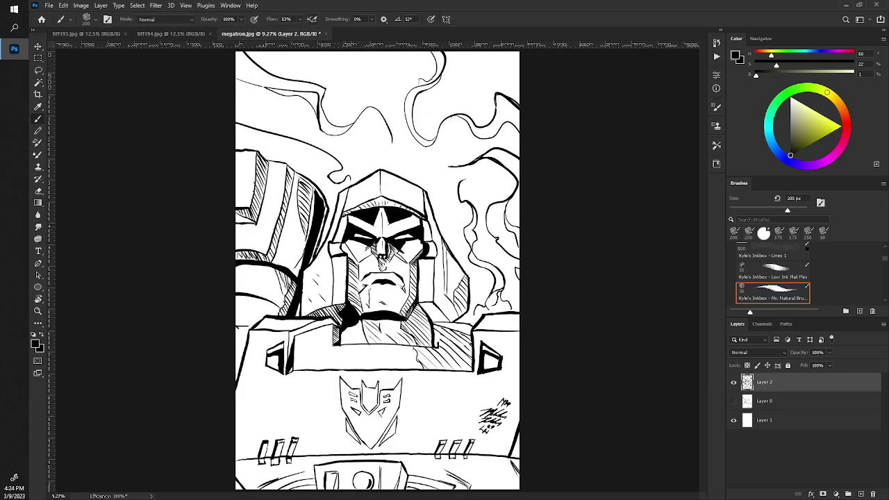
key(ctrl+s)
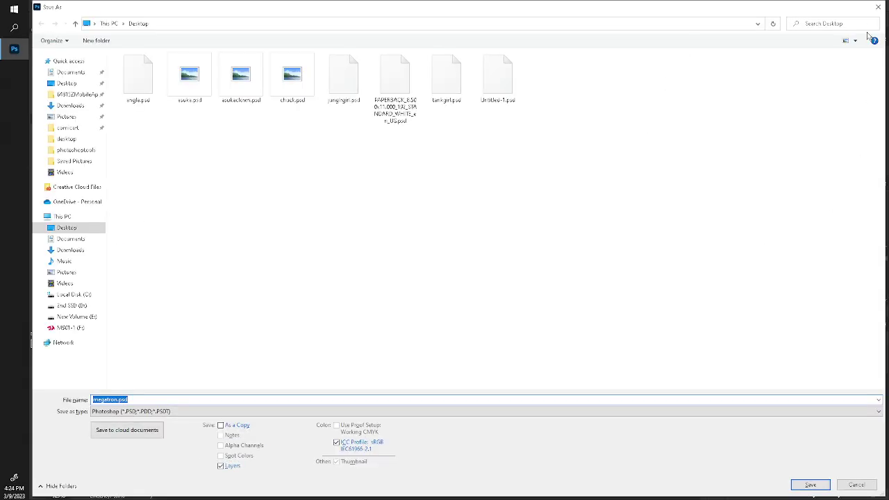
click(877, 6)
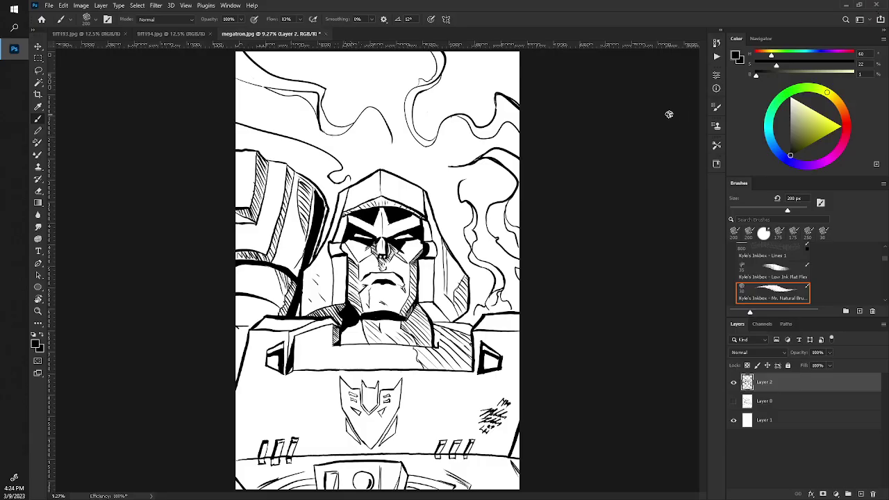